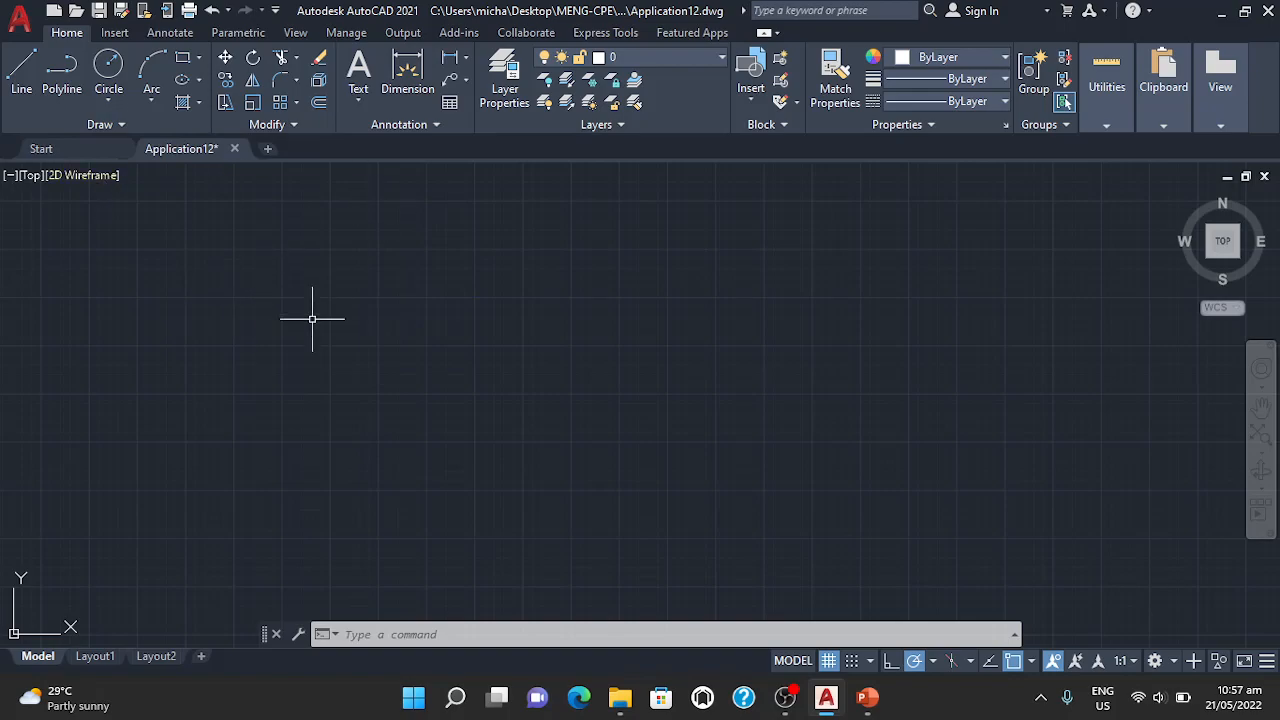
Draw a closed right triangle with the Line tool, its vertical leg at the left and its horizontal leg along the base
key(alt+Tab)
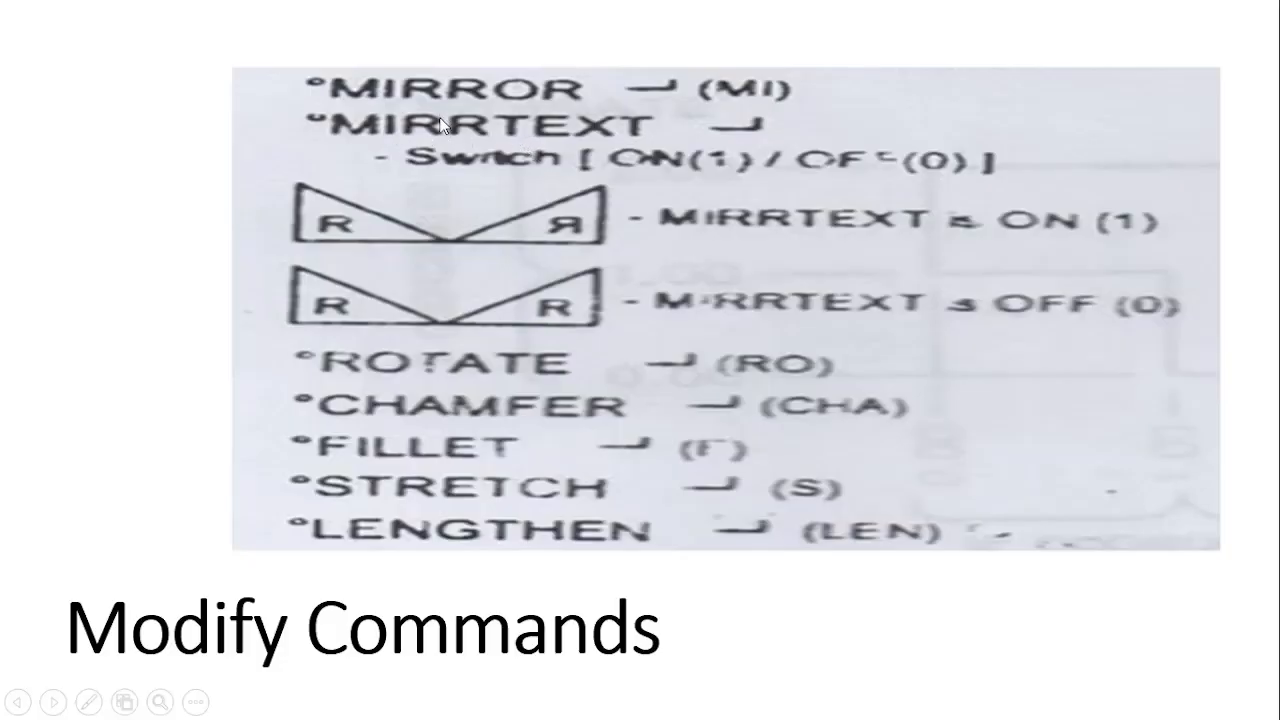
key(alt+Tab)
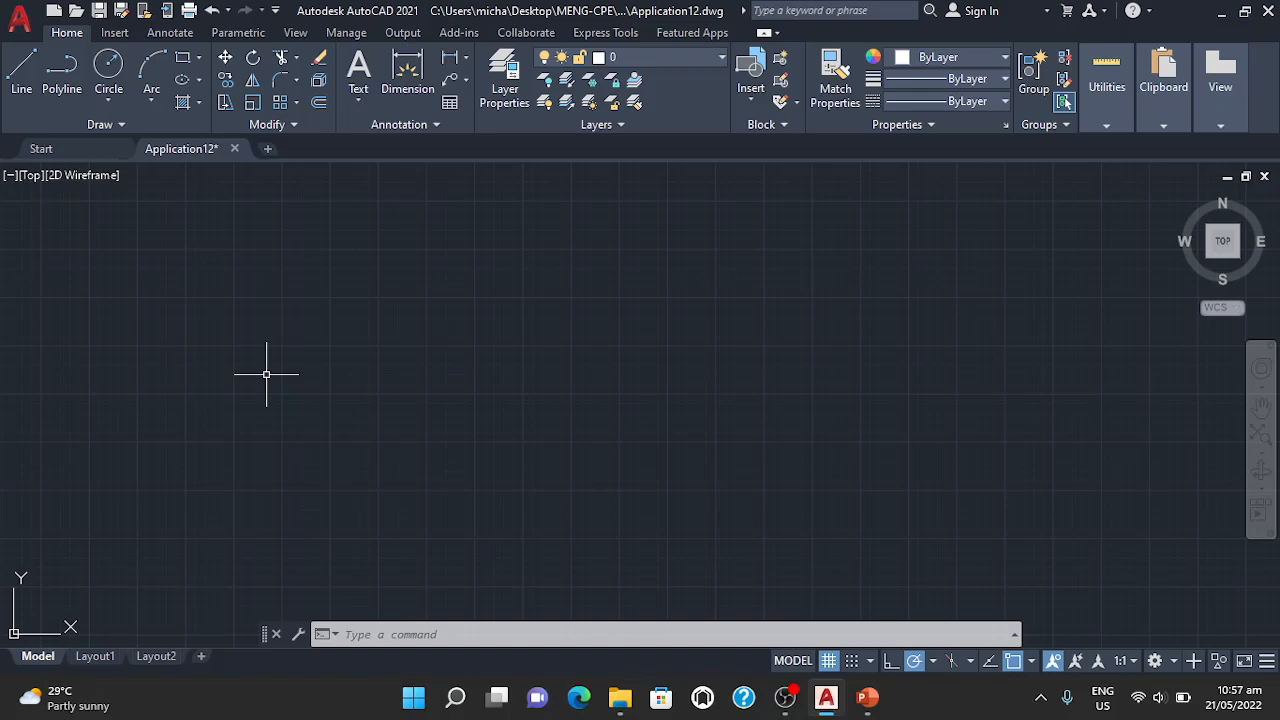
text(l)
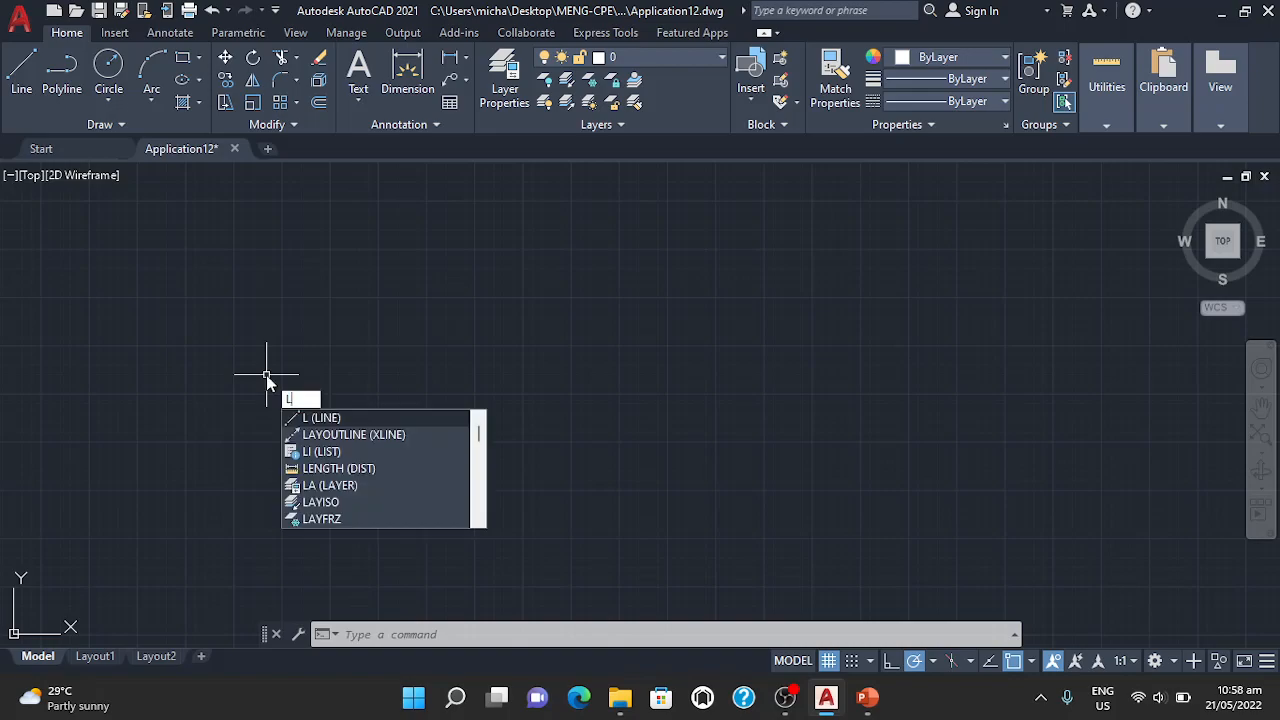
key(Return)
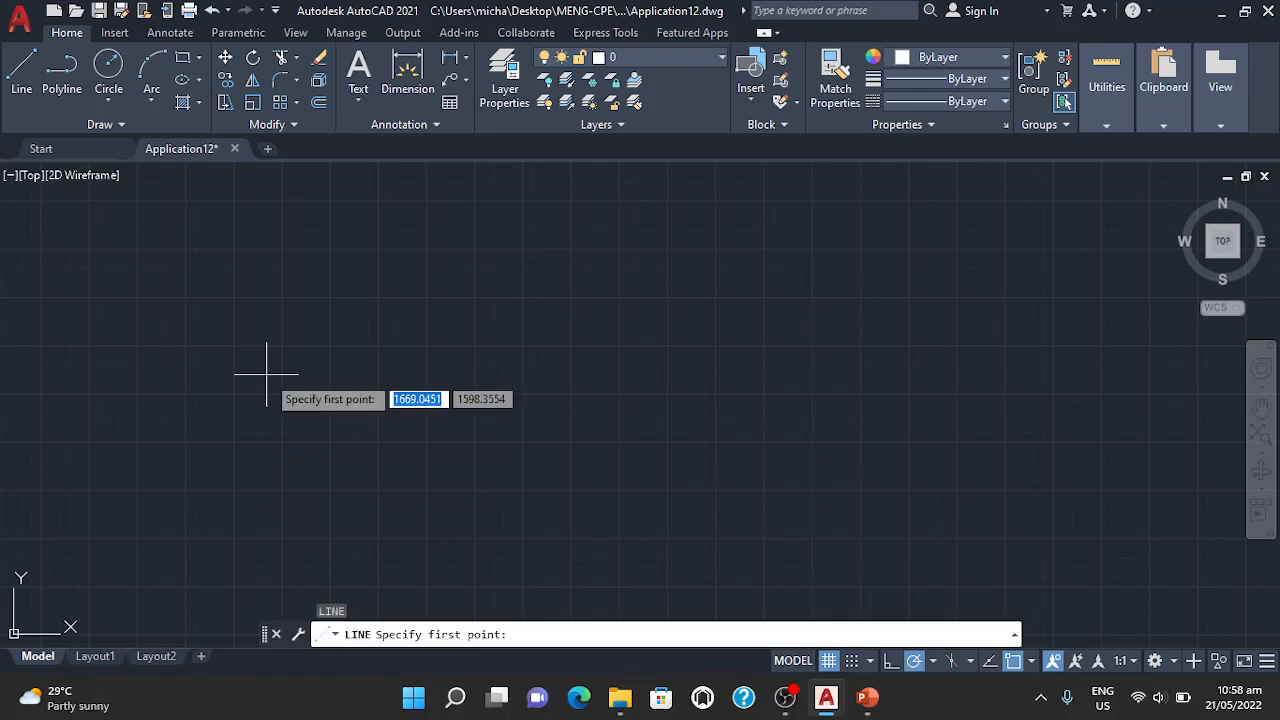
click(234, 248)
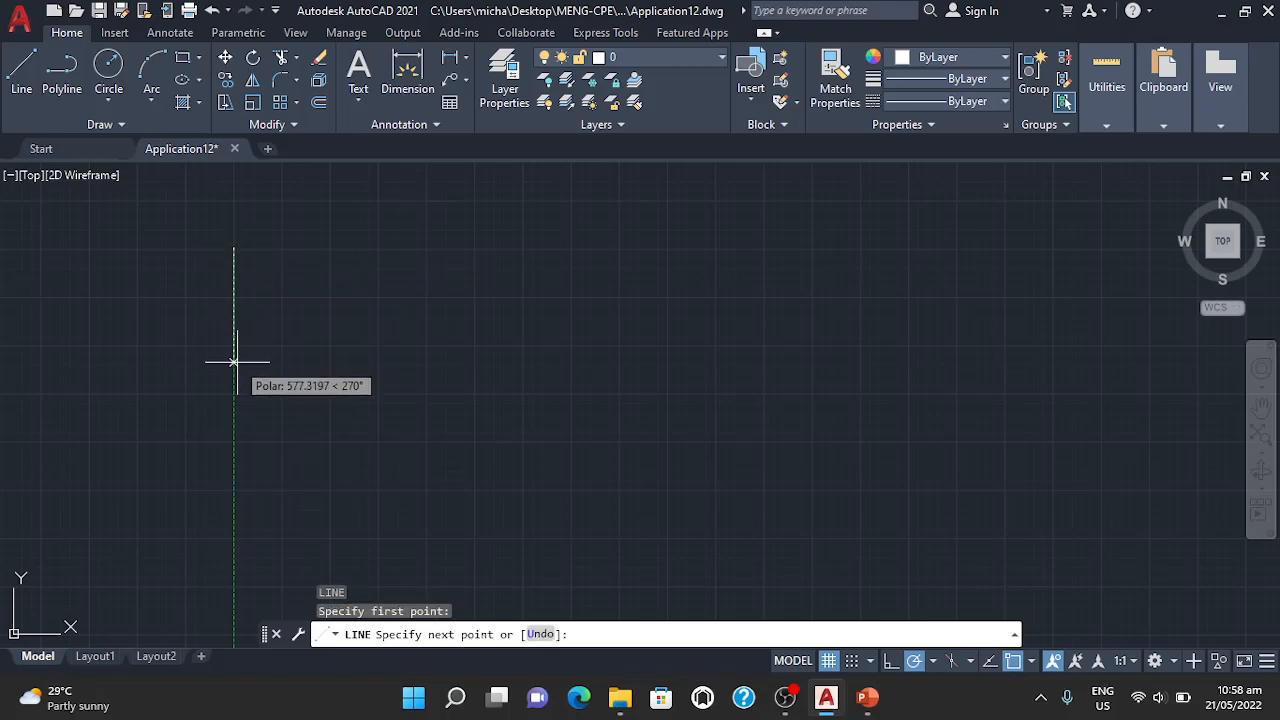
click(234, 365)
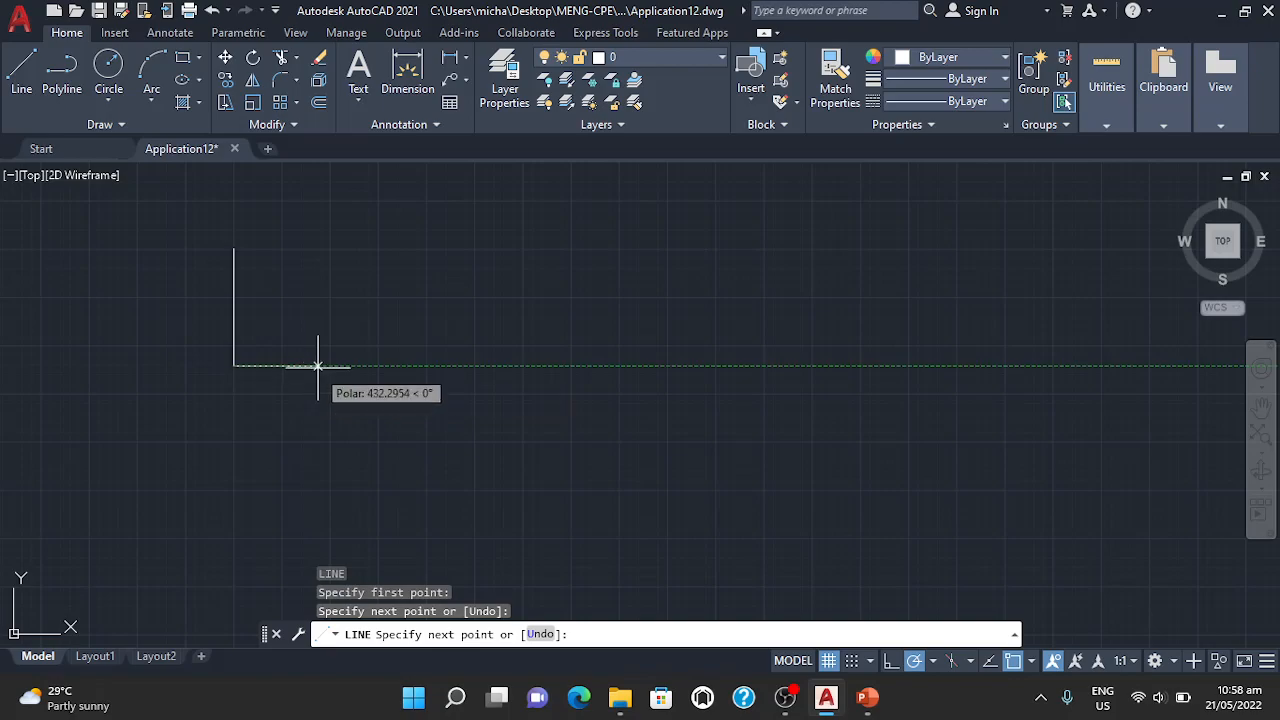
click(381, 365)
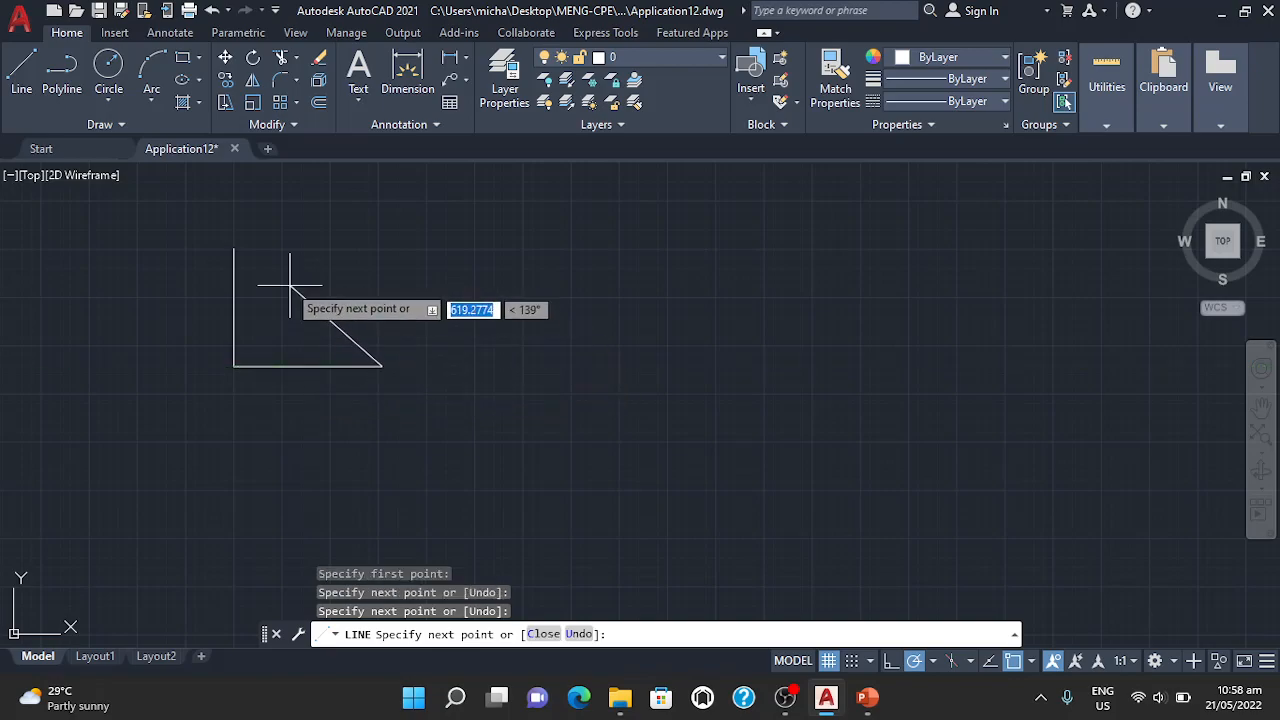
text(c)
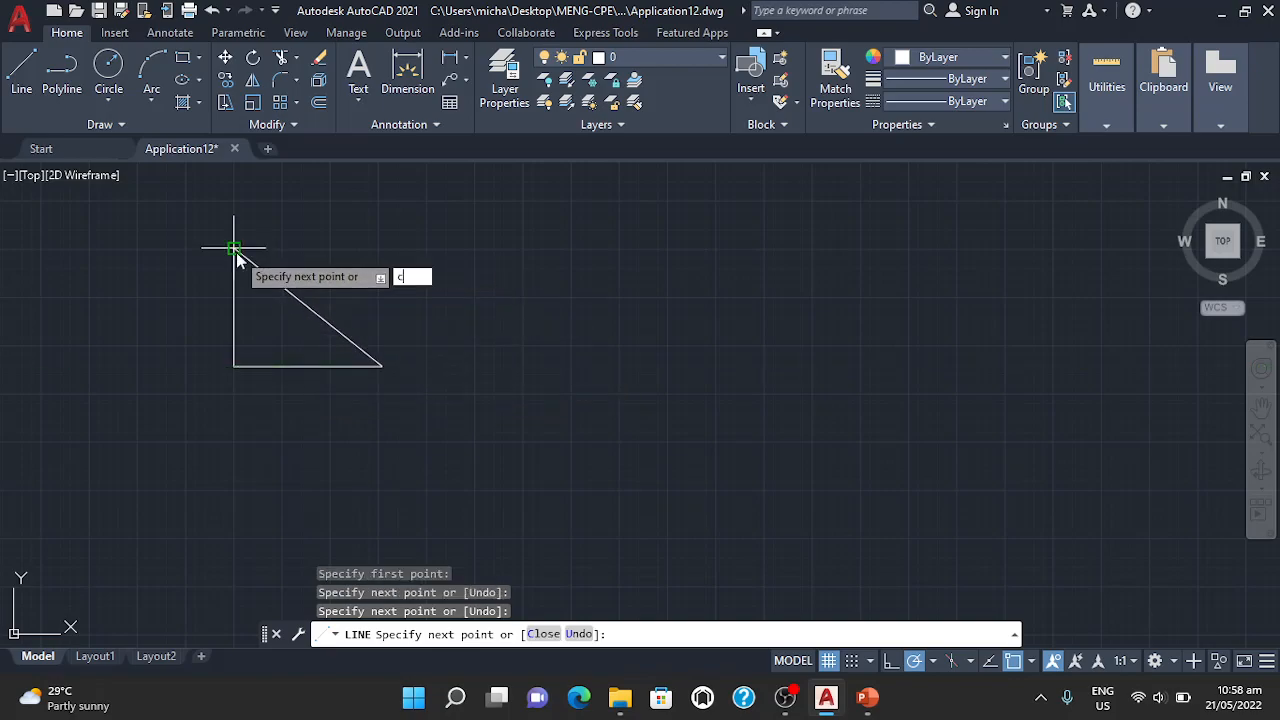
key(Return)
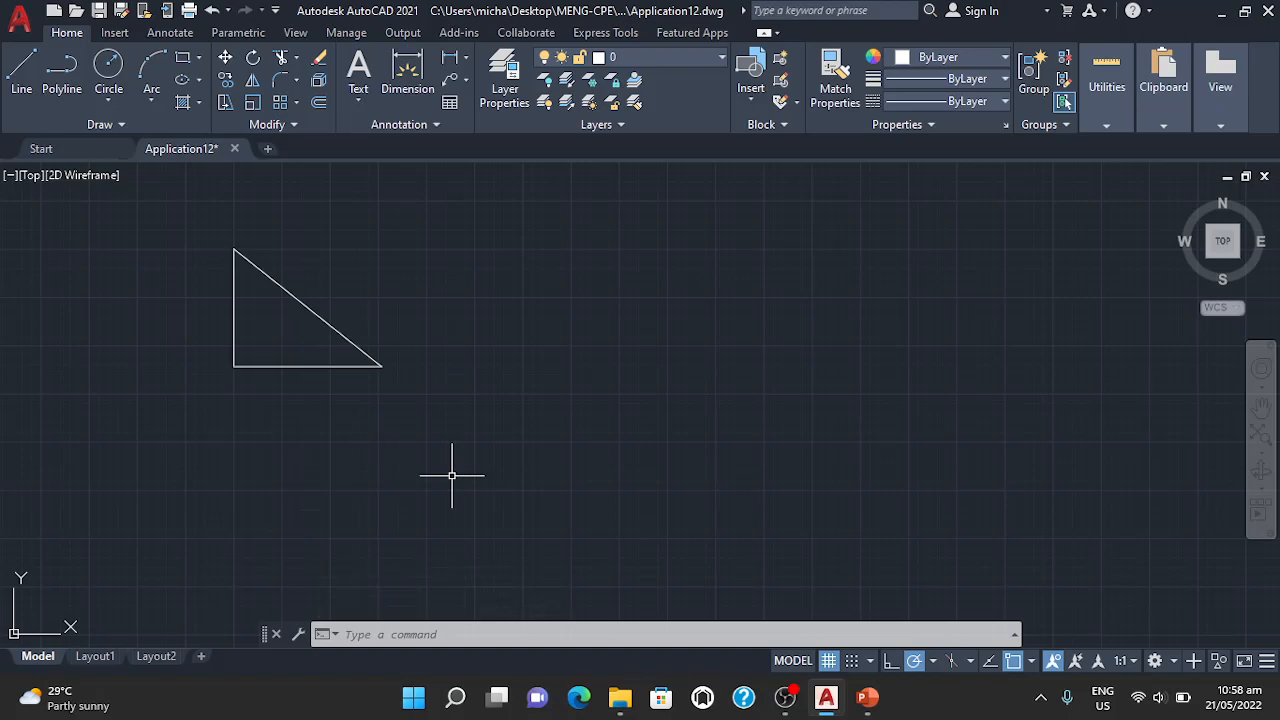
Place single-line text "R" inside the triangle near its right-angle corner, with height 10 and rotation 0
click(400, 626)
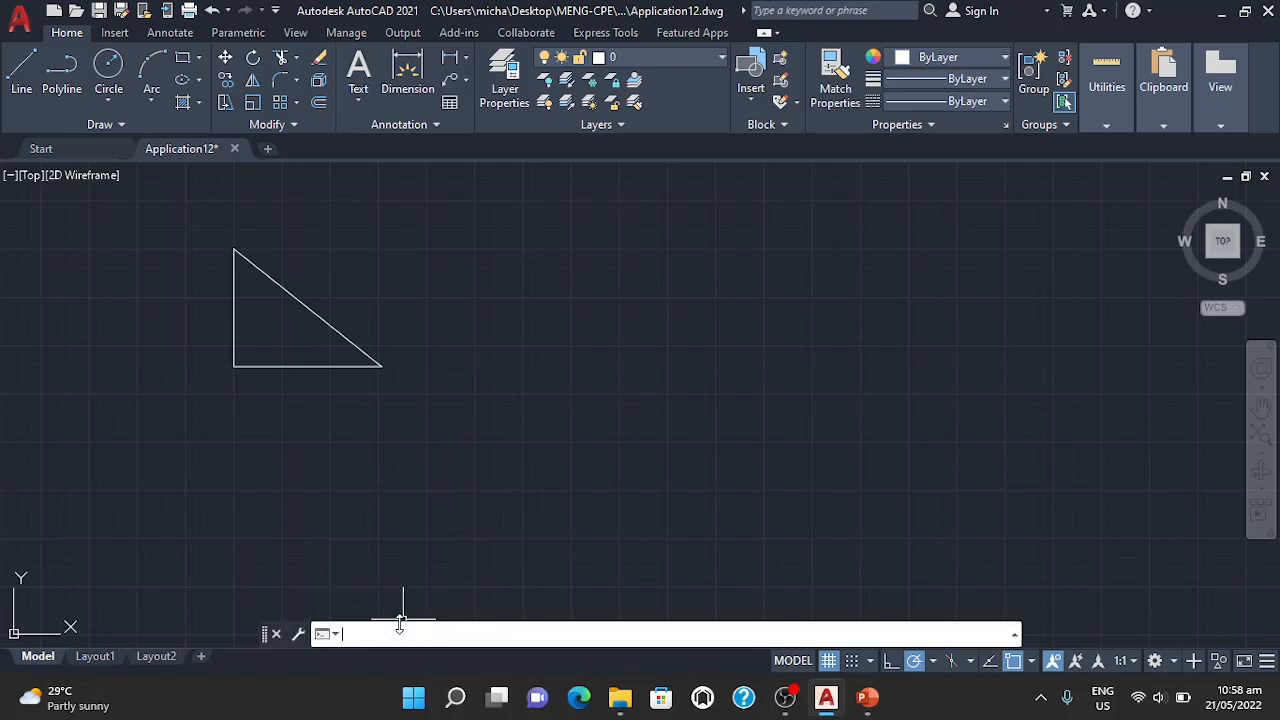
text(text)
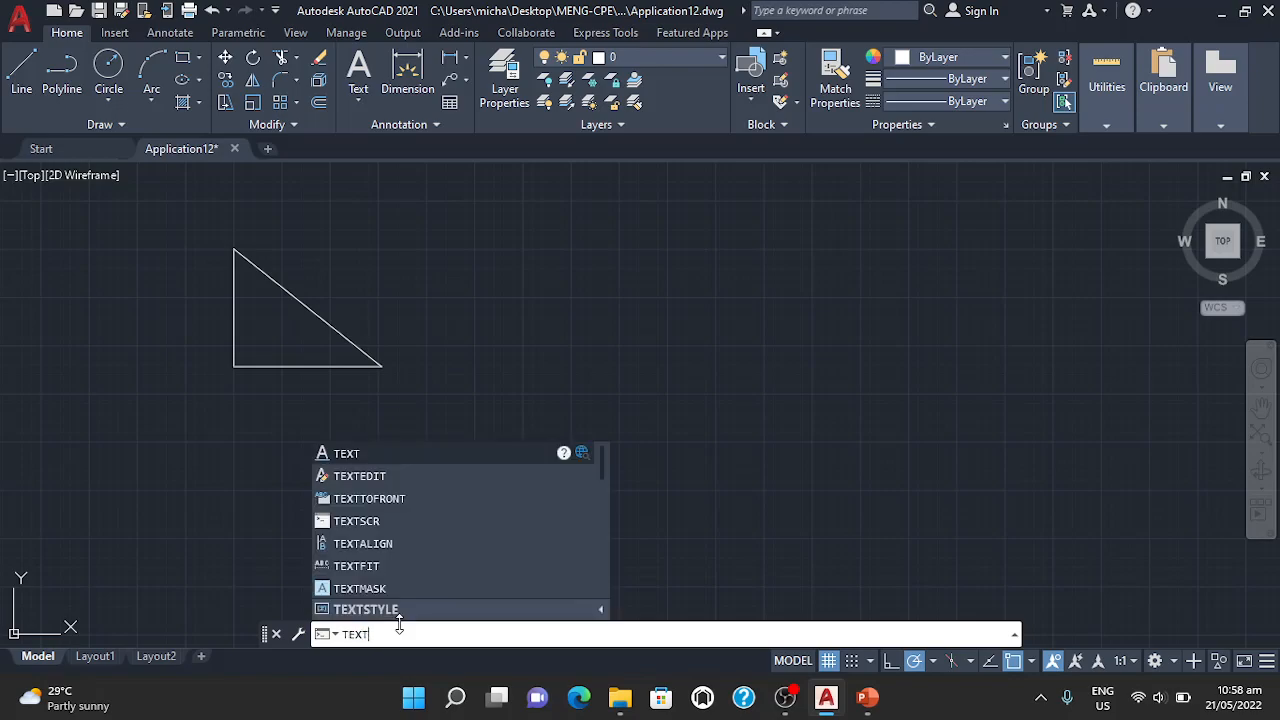
key(Return)
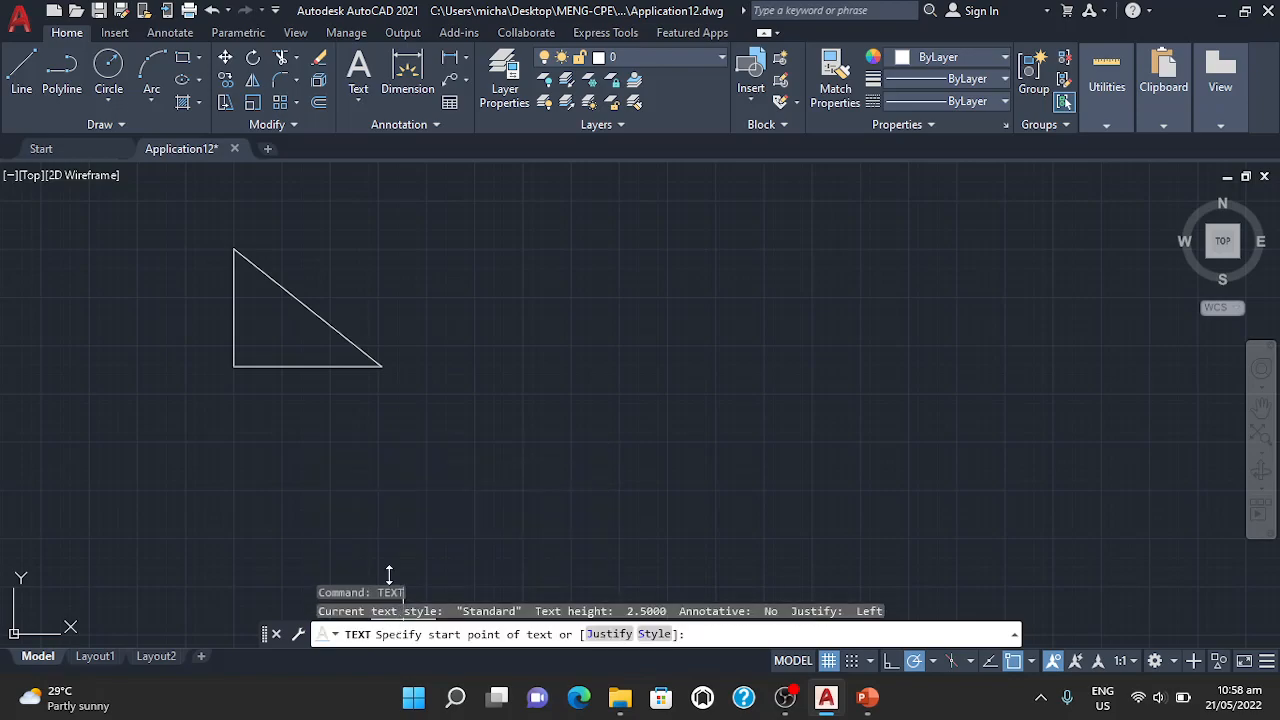
click(247, 352)
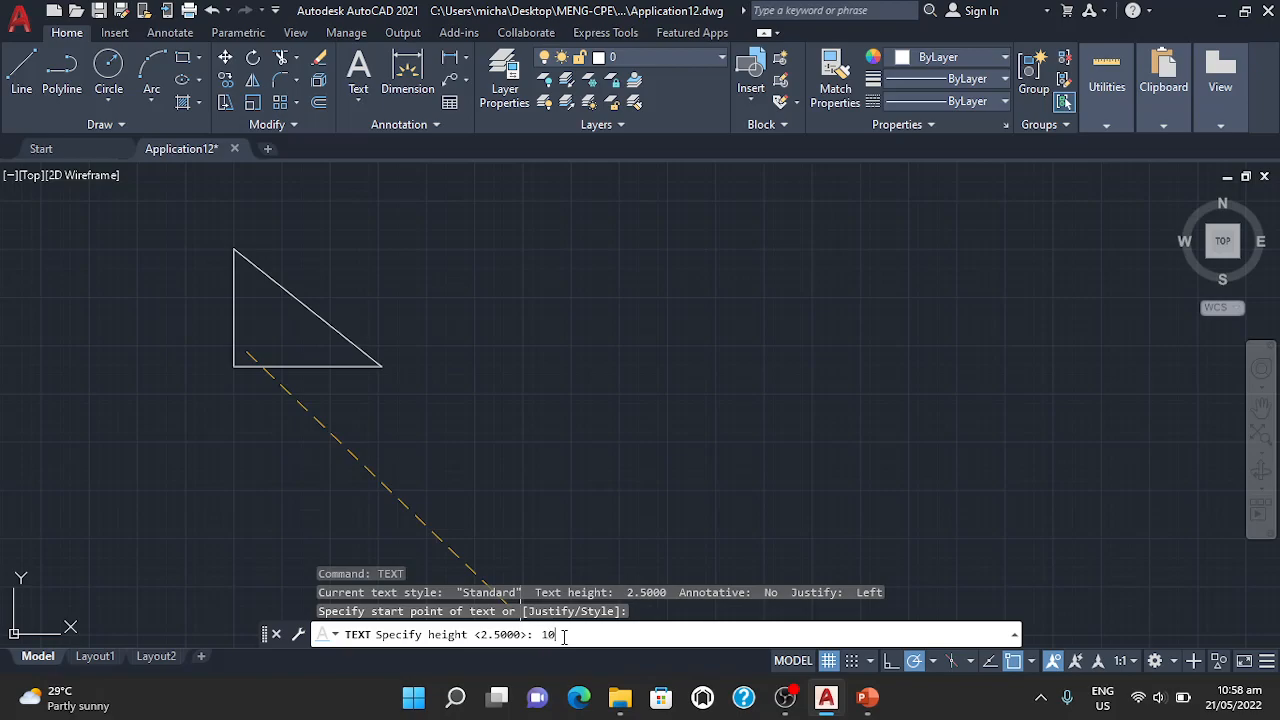
key(Return)
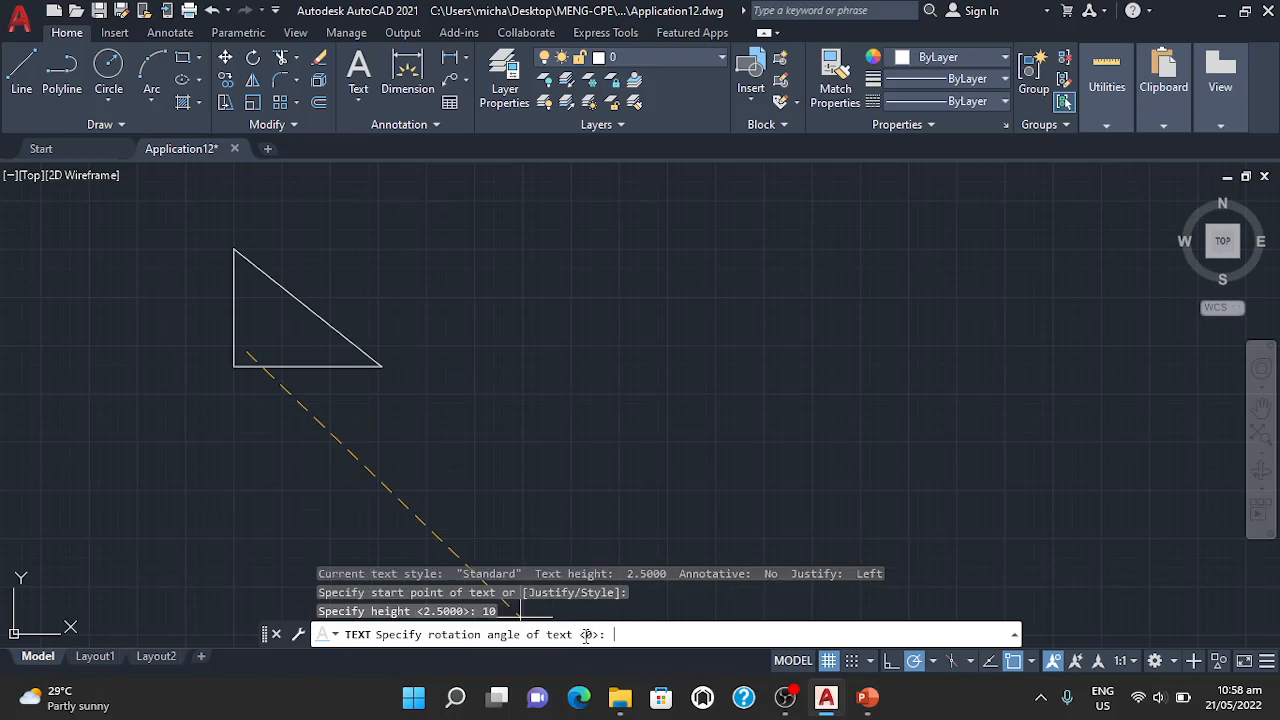
key(Return)
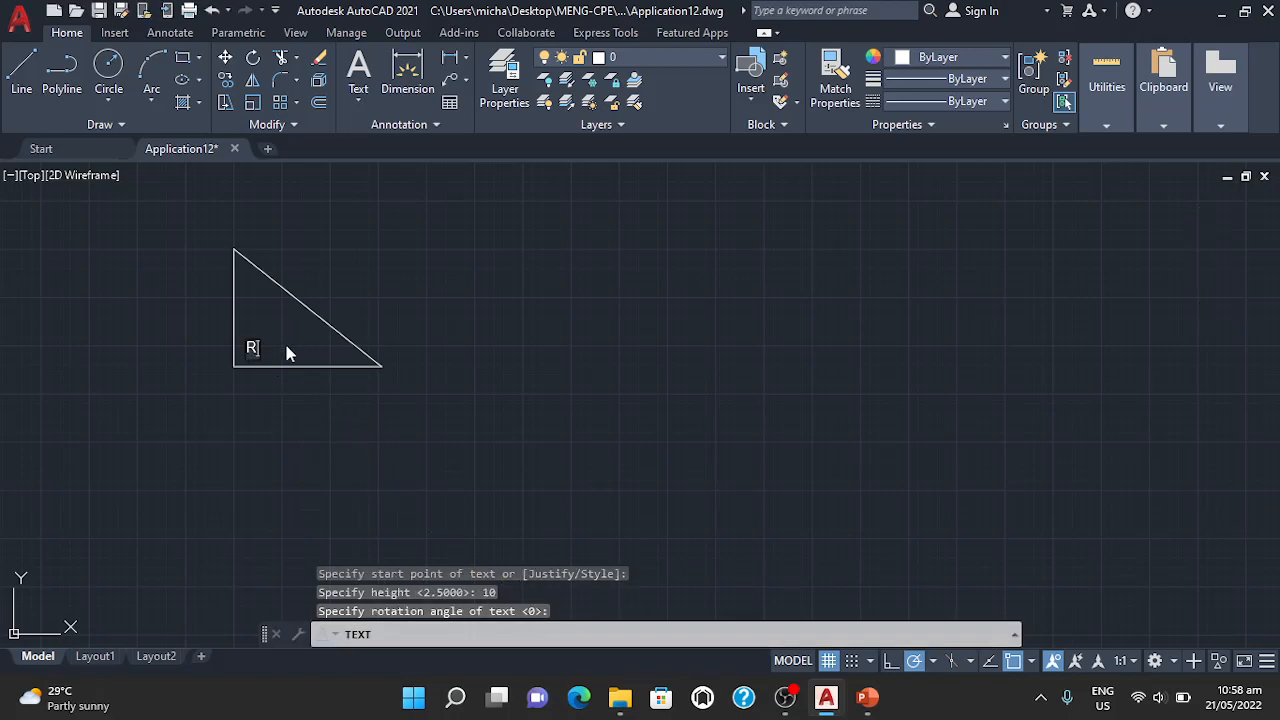
key(Return)
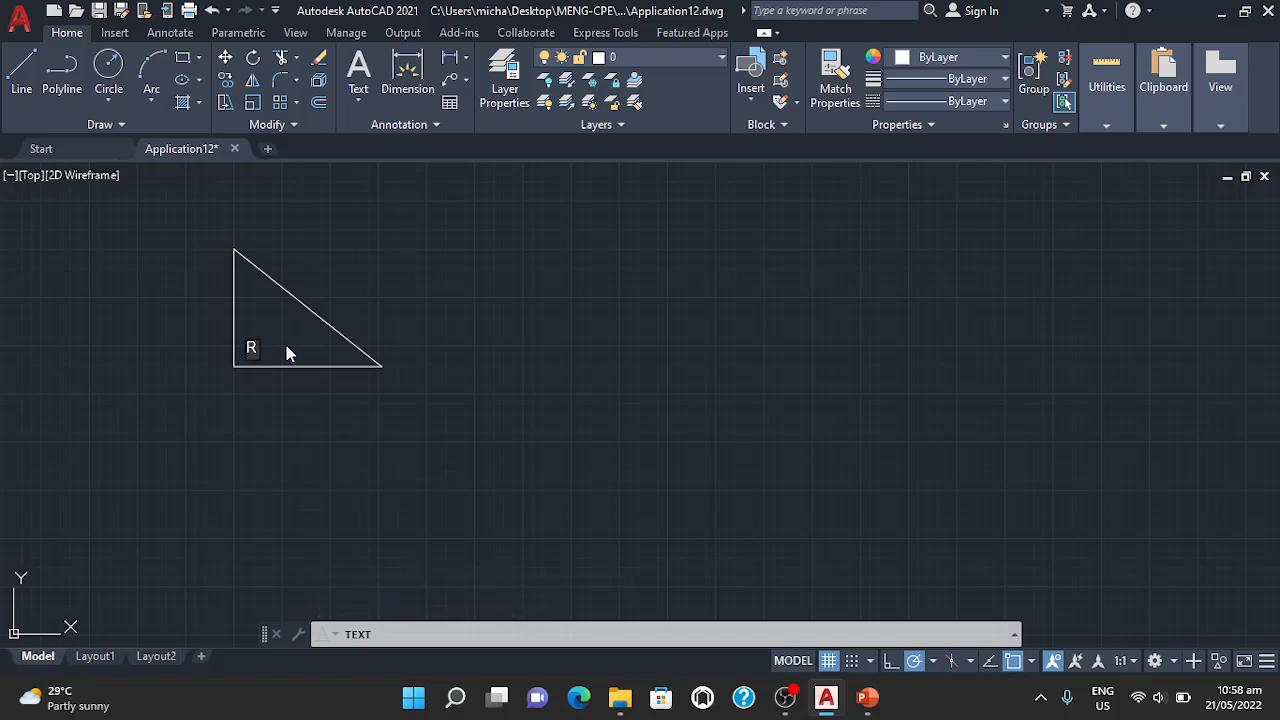
click(432, 329)
key(Return)
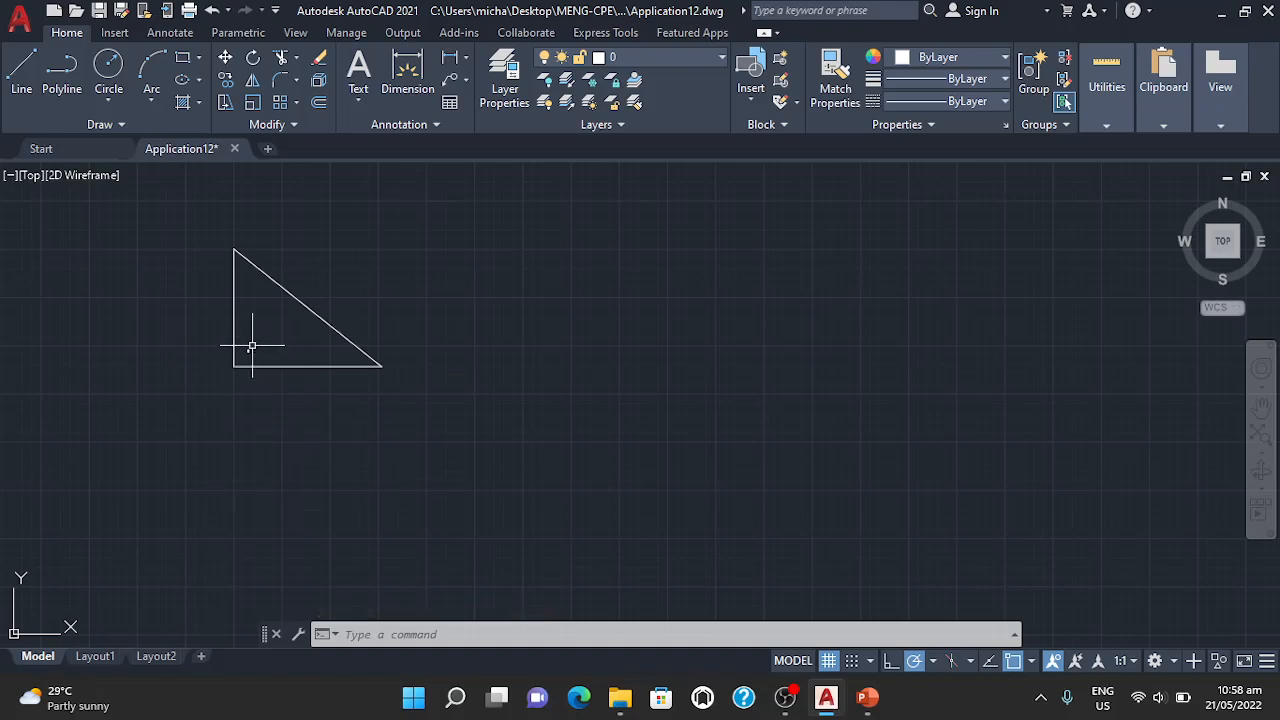
Erase the tiny "R" text inside the triangle
scroll(257, 345, up, 5)
scroll(129, 429, down, 2)
scroll(128, 429, down, 3)
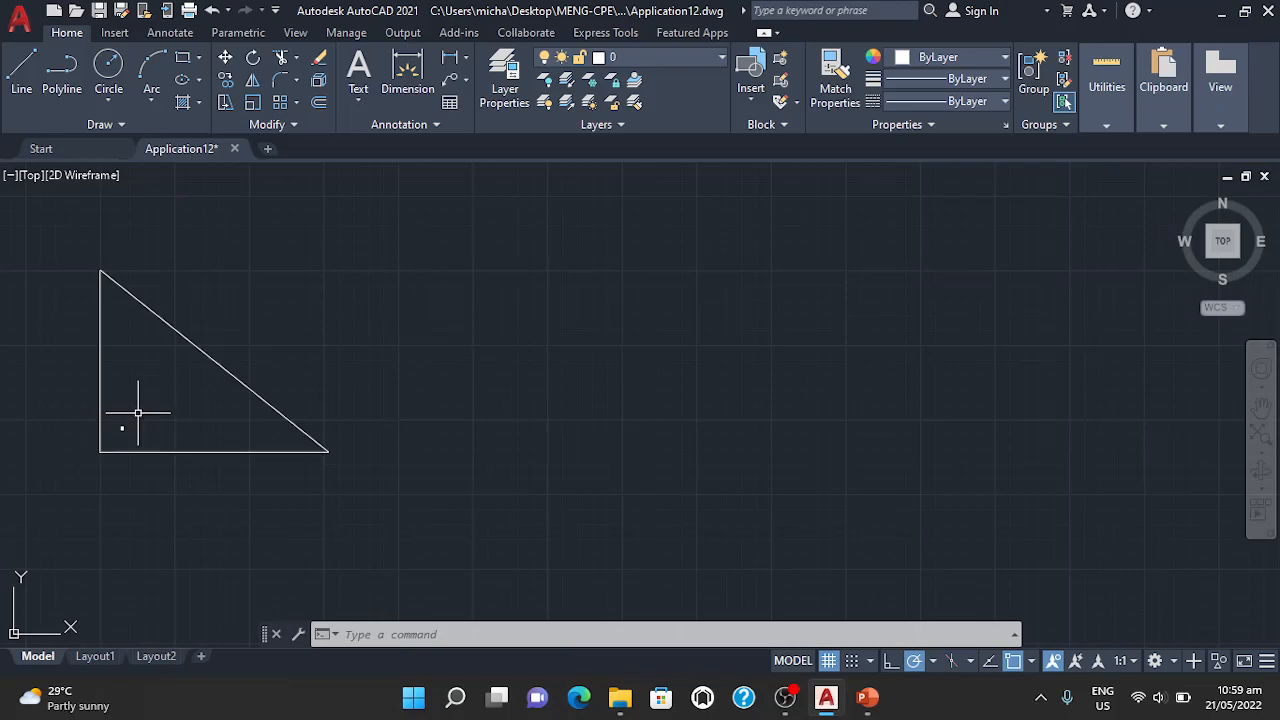
mouse_move(124, 420)
mouse_down()
mouse_move(124, 446)
mouse_move(145, 460)
mouse_up()
key(Delete)
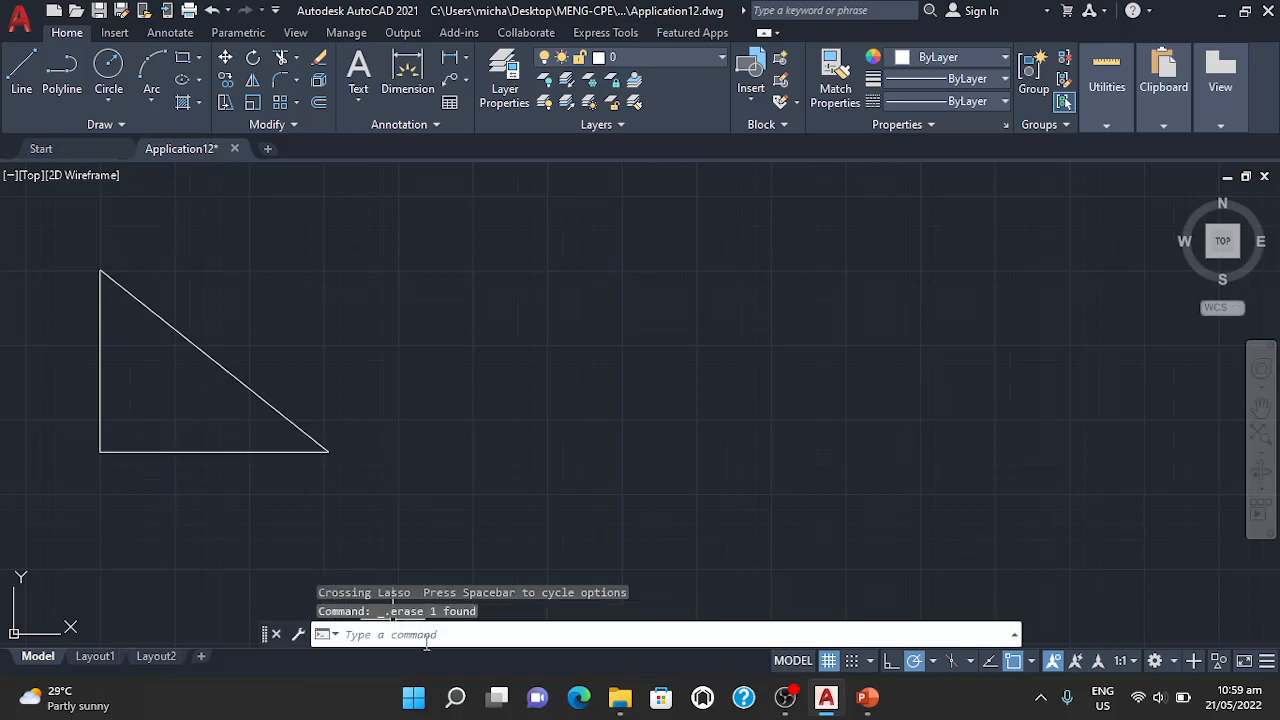
Place single-line text "R" inside the triangle near its right-angle corner, with height 50 and rotation 0
text(text)
key(Return)
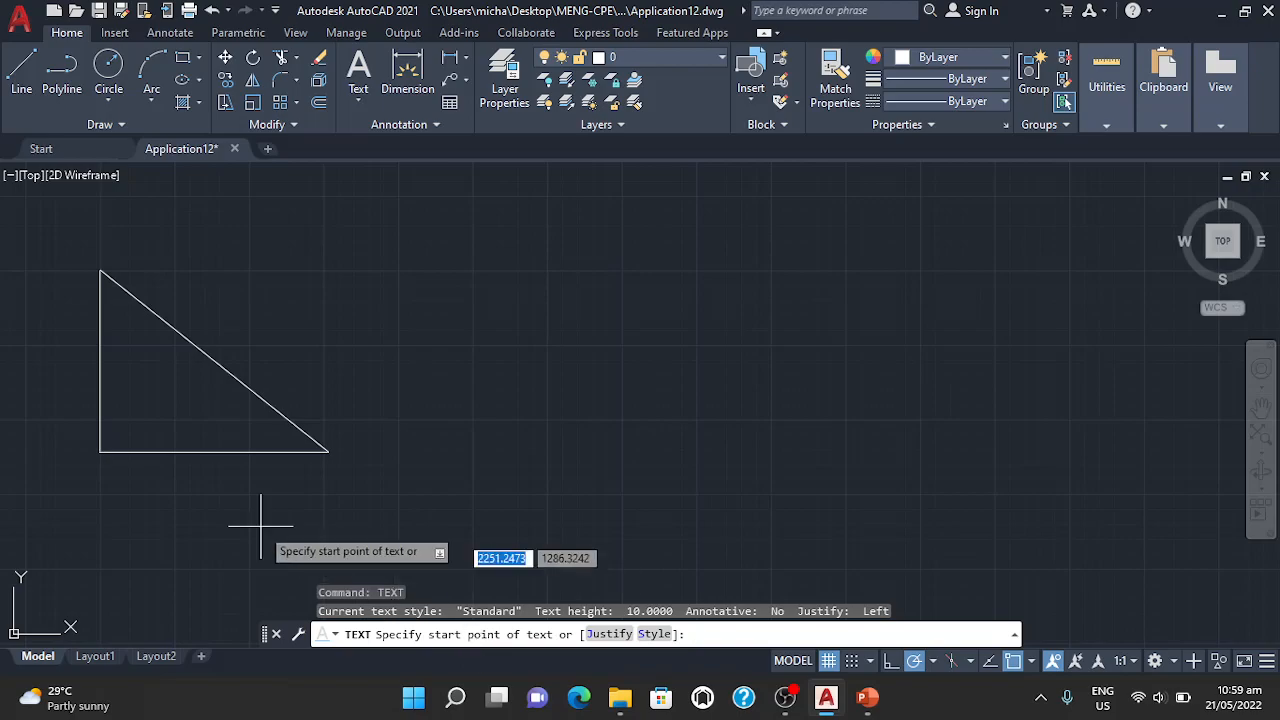
click(125, 420)
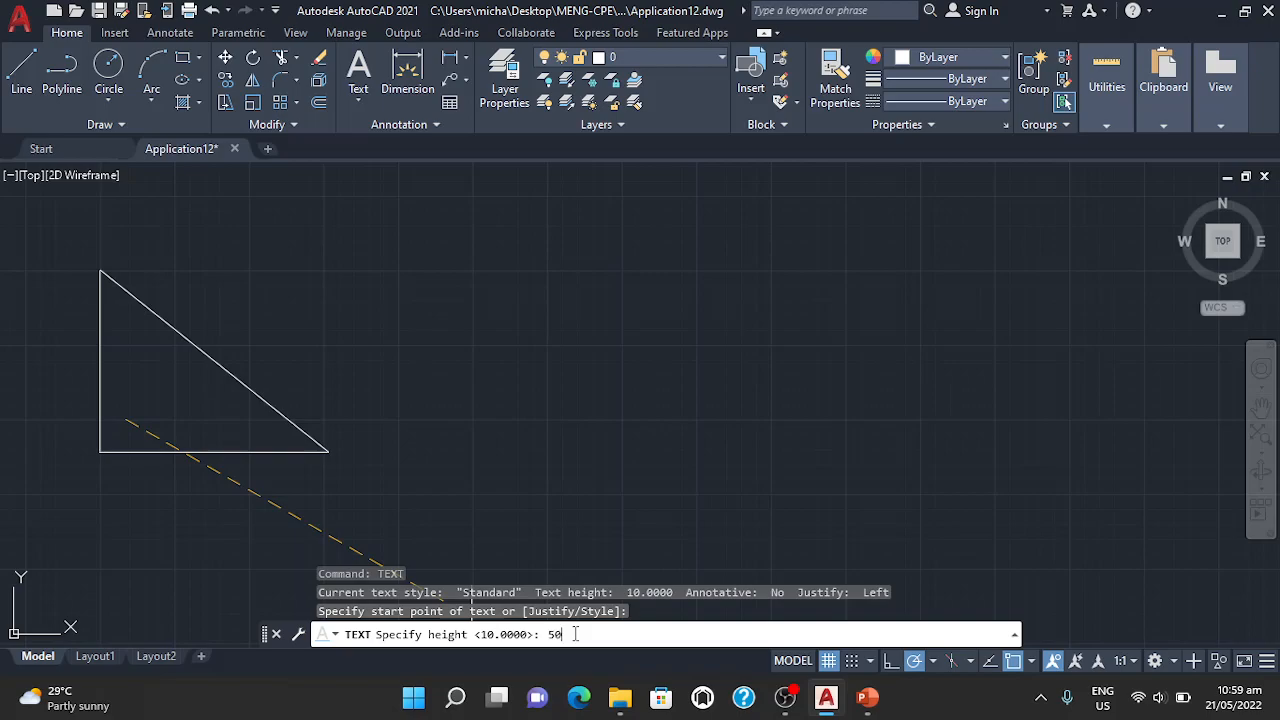
key(Return)
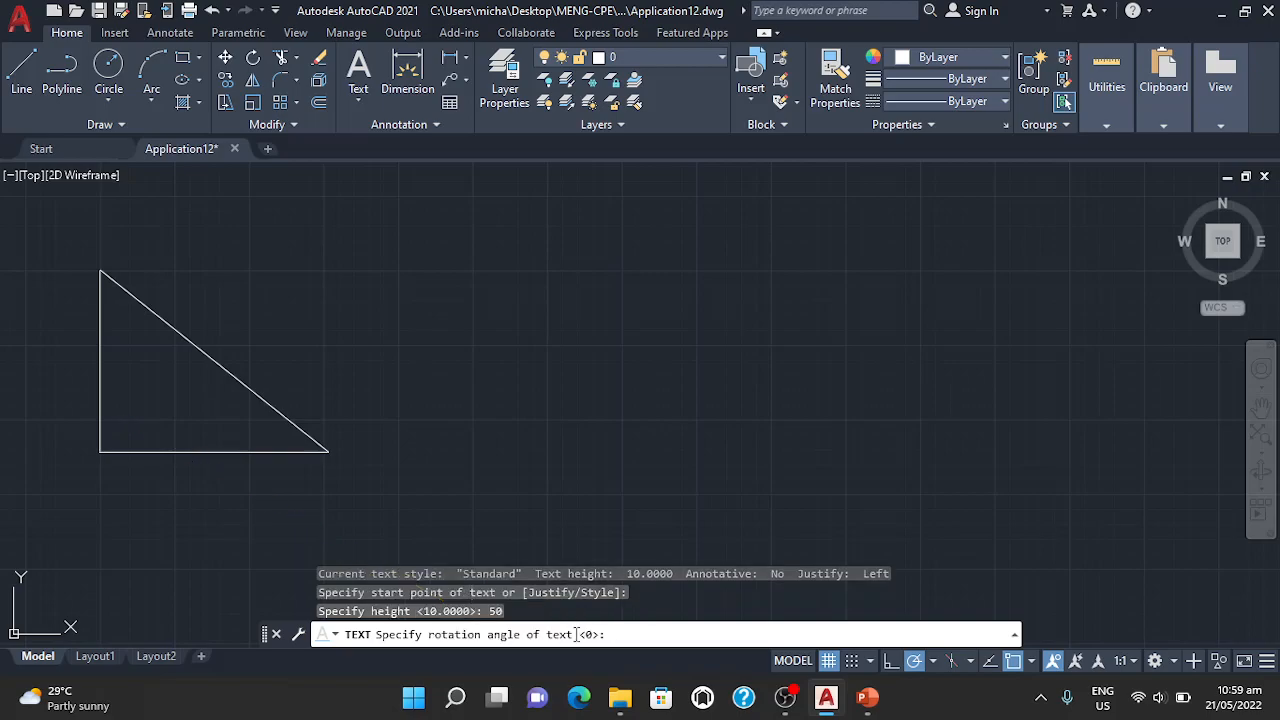
key(Return)
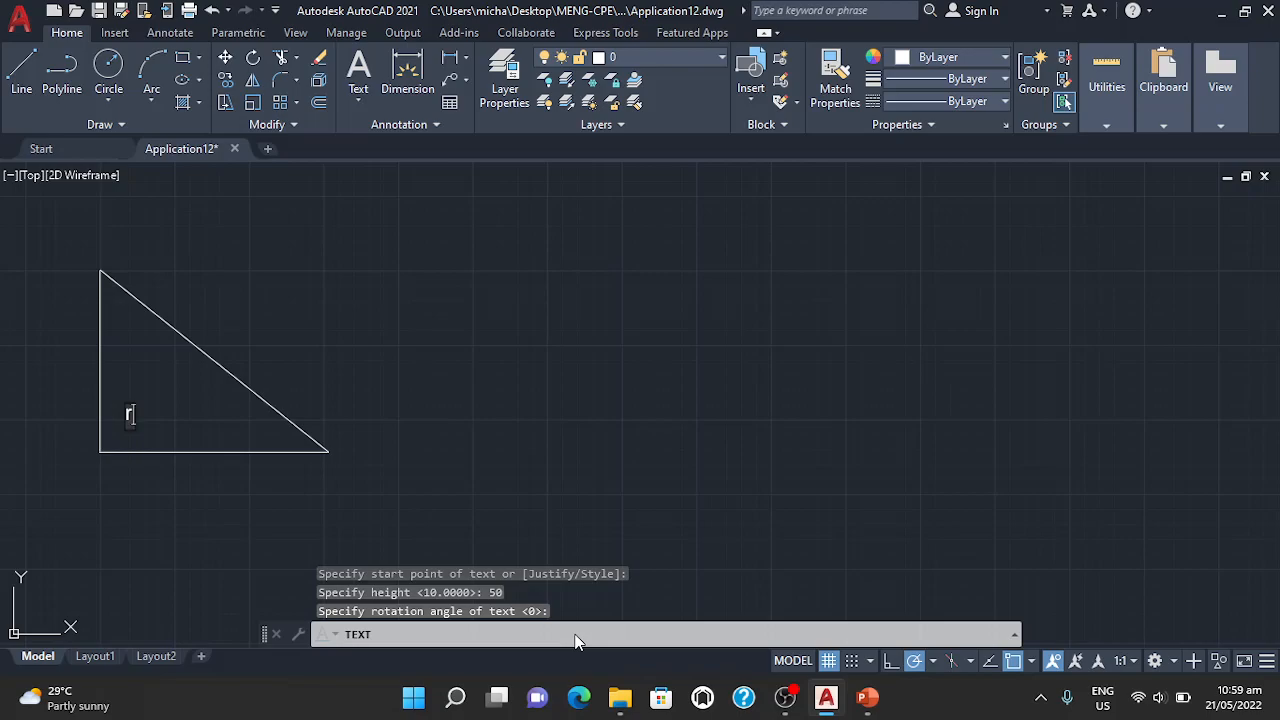
text(R)
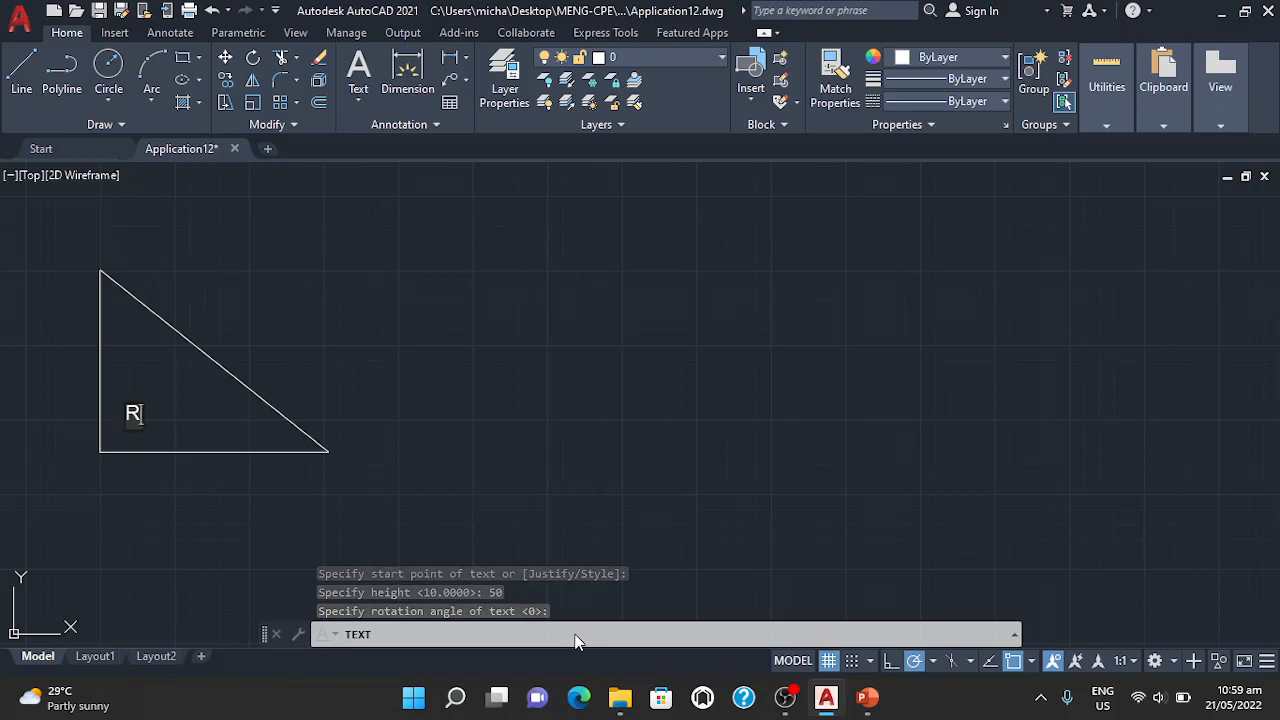
click(450, 447)
key(Return)
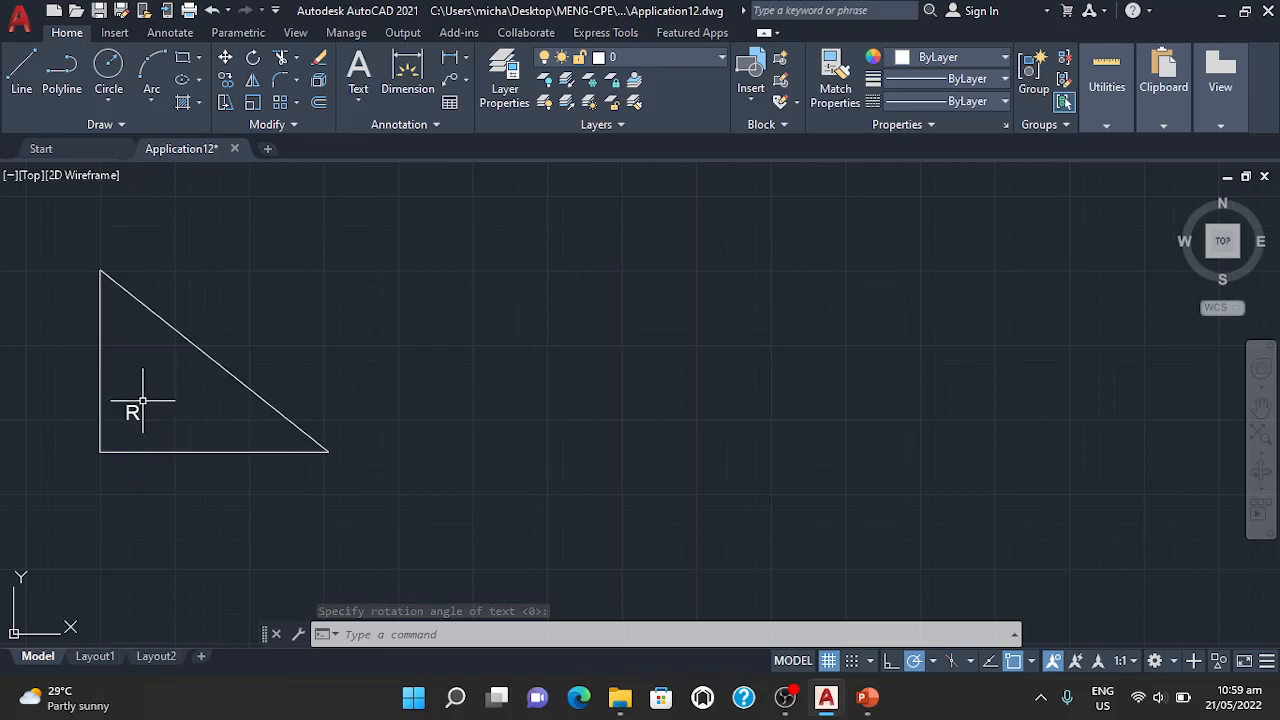
scroll(193, 400, up, 2)
scroll(193, 400, down, 2)
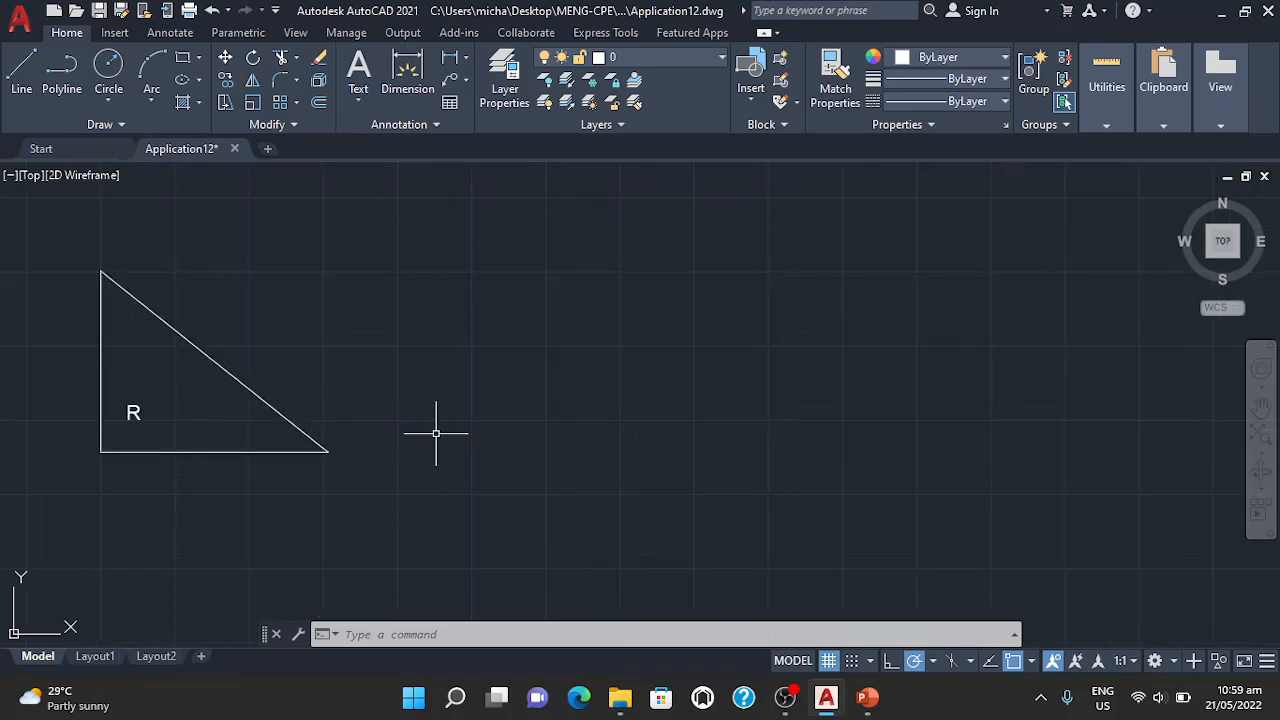
Draw a vertical line upward from the triangle's lower-right vertex, ending slightly above the level of its top vertex
key(alt+Tab)
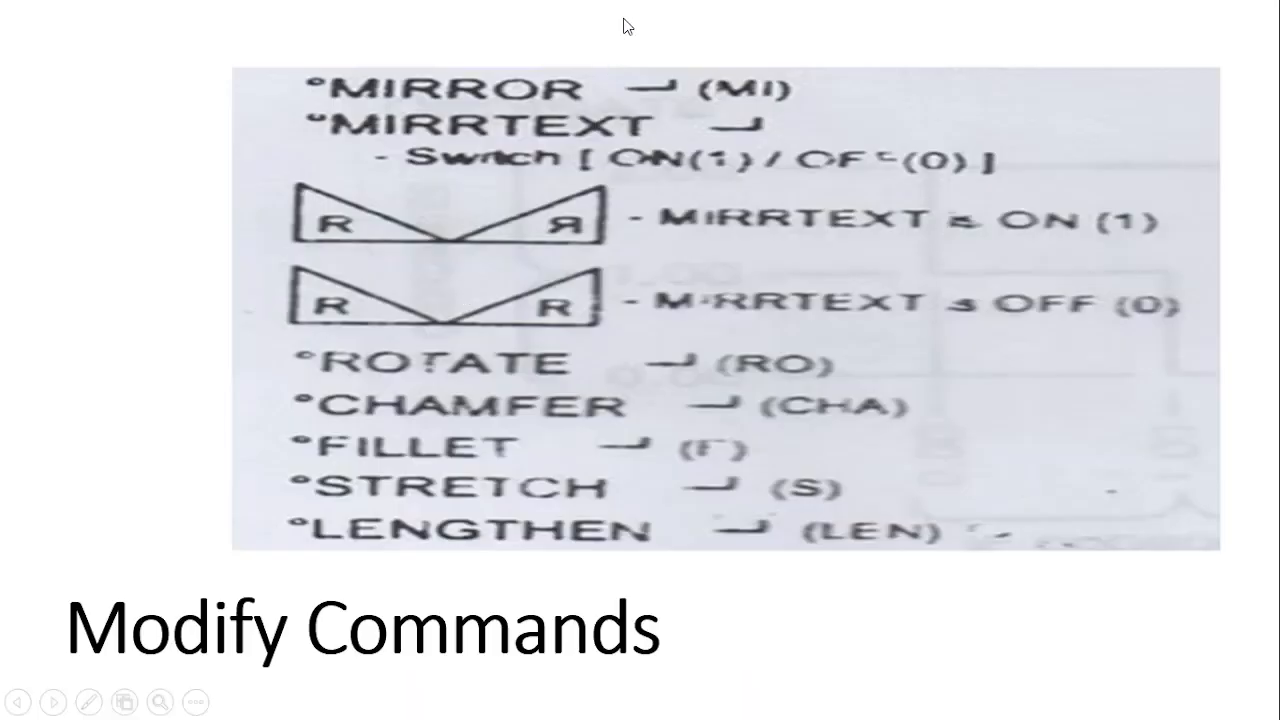
key(alt+Tab)
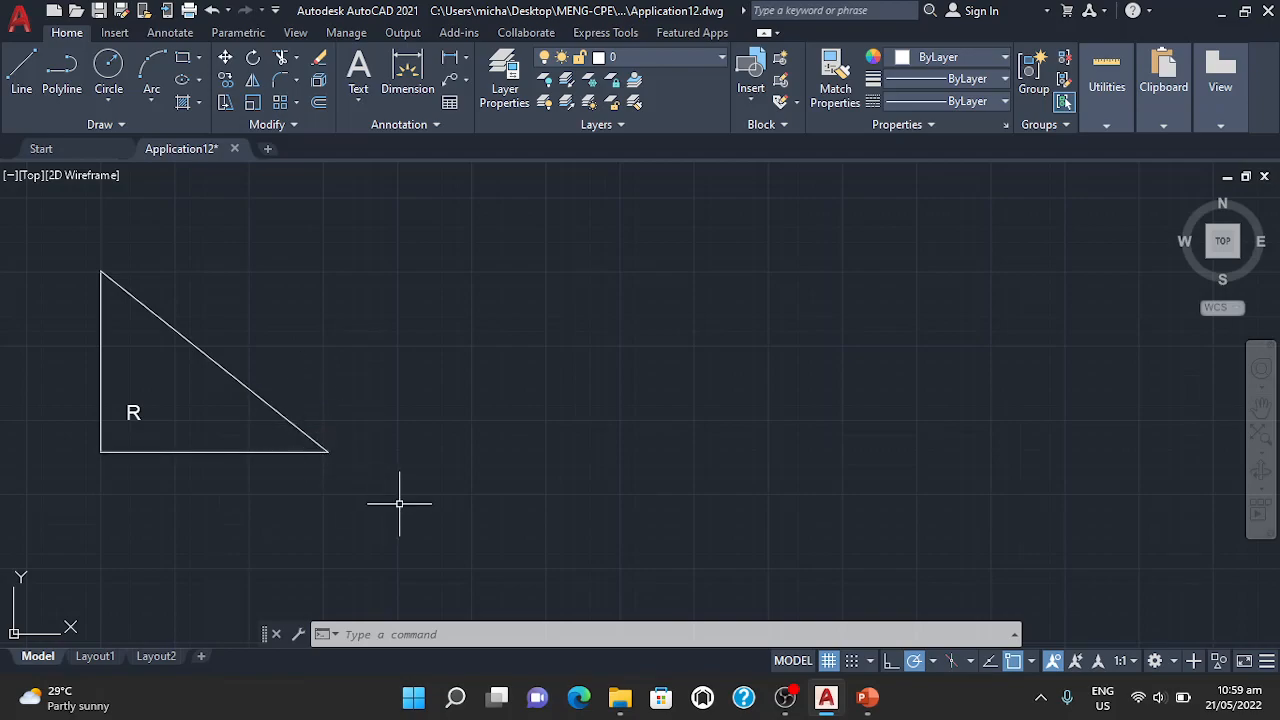
text(l)
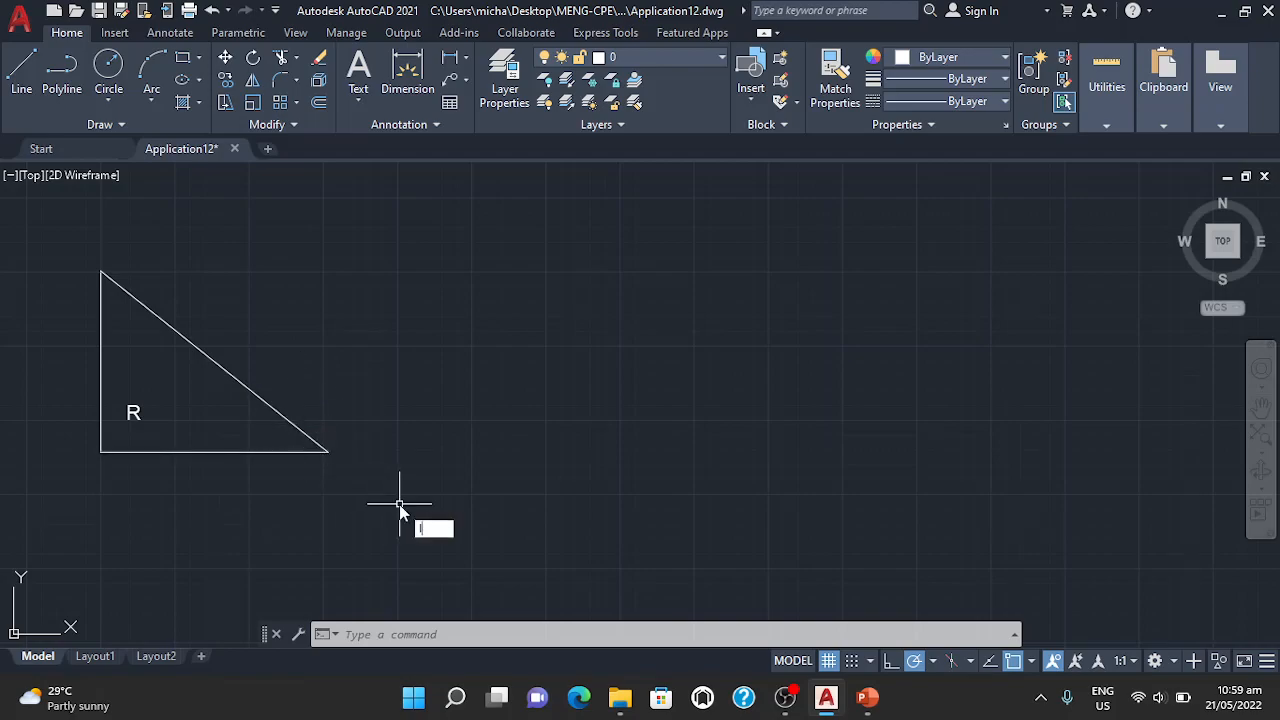
key(Return)
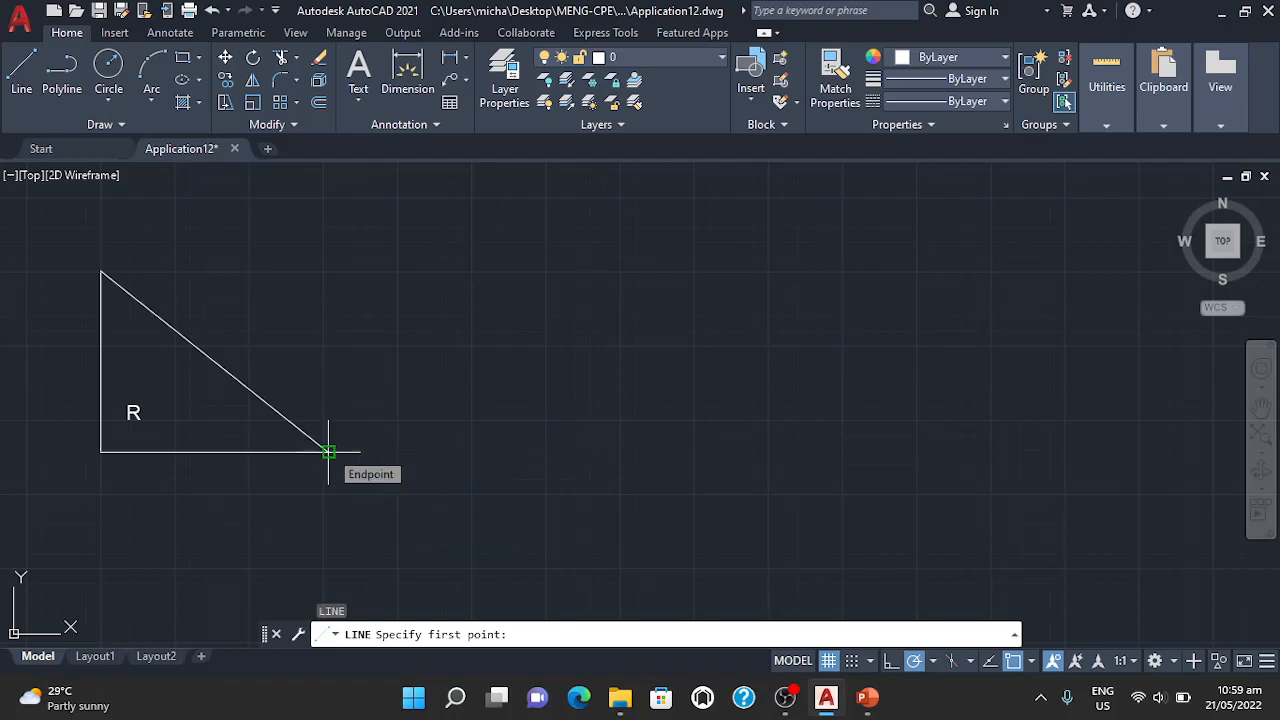
click(328, 451)
click(328, 263)
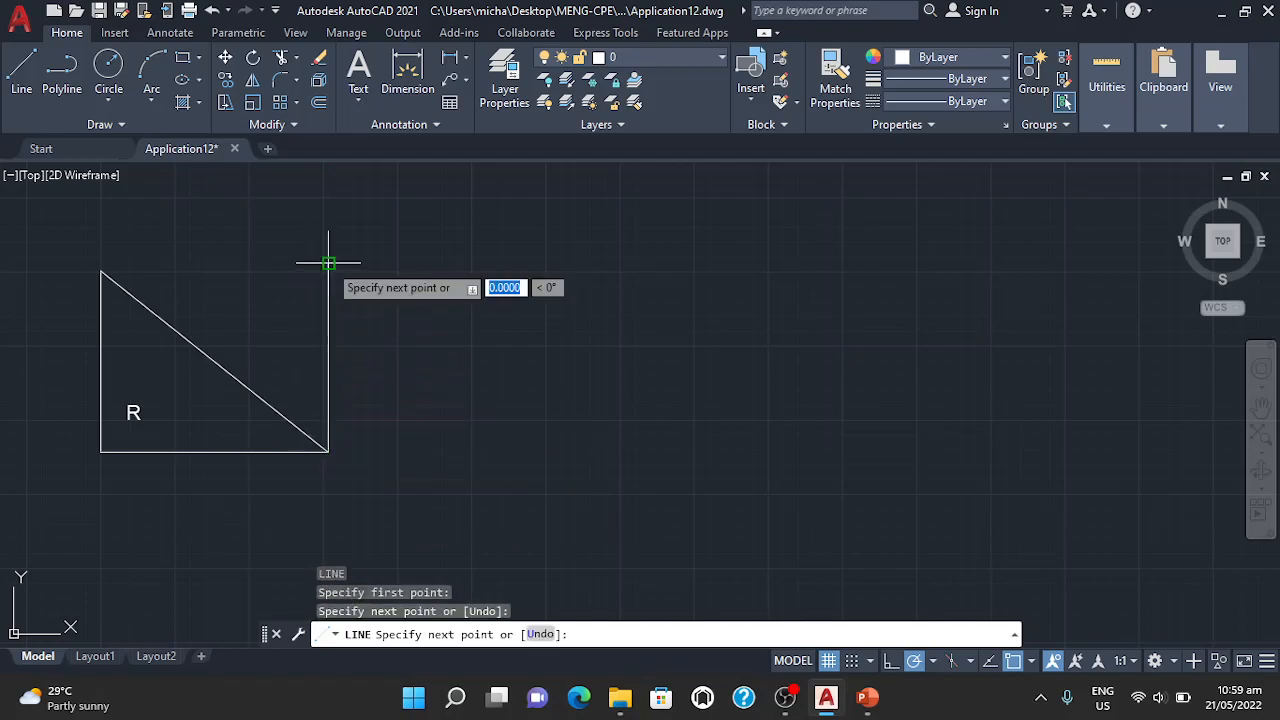
key(Return)
Draw a second vertical line downward from the triangle's lower-right vertex, about two-thirds as long as the upward line
text(l)
key(Return)
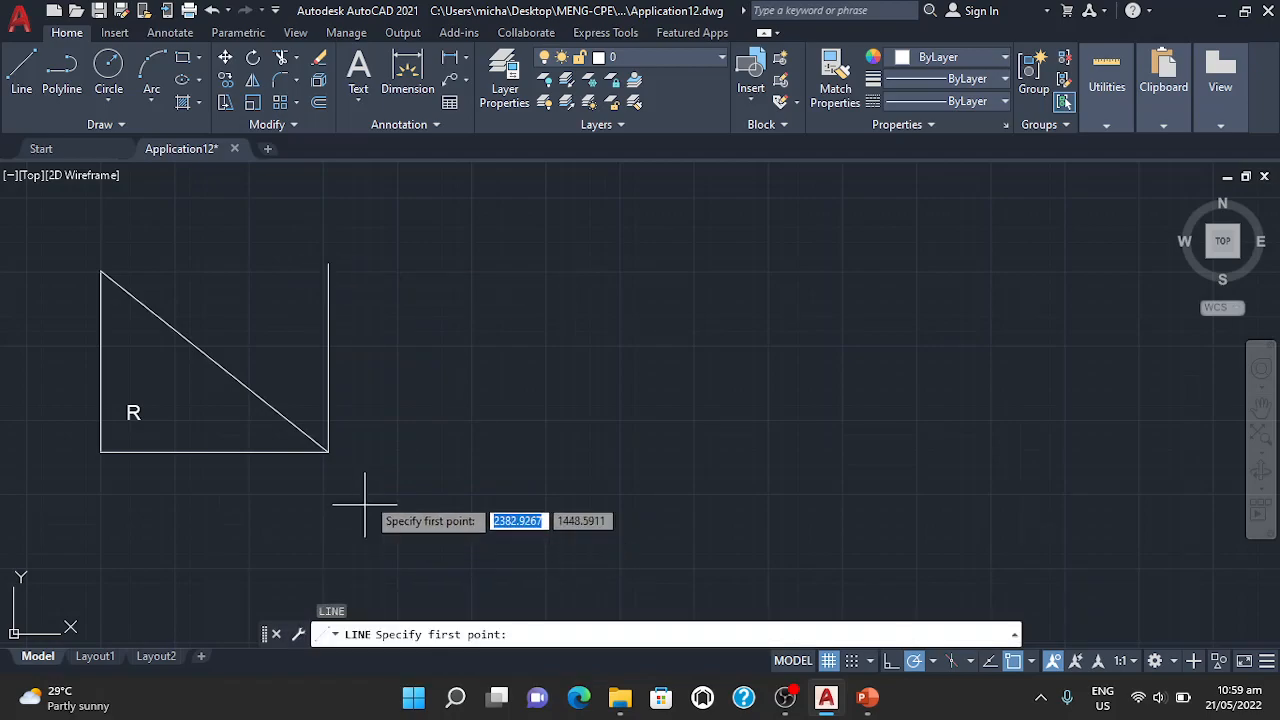
click(328, 451)
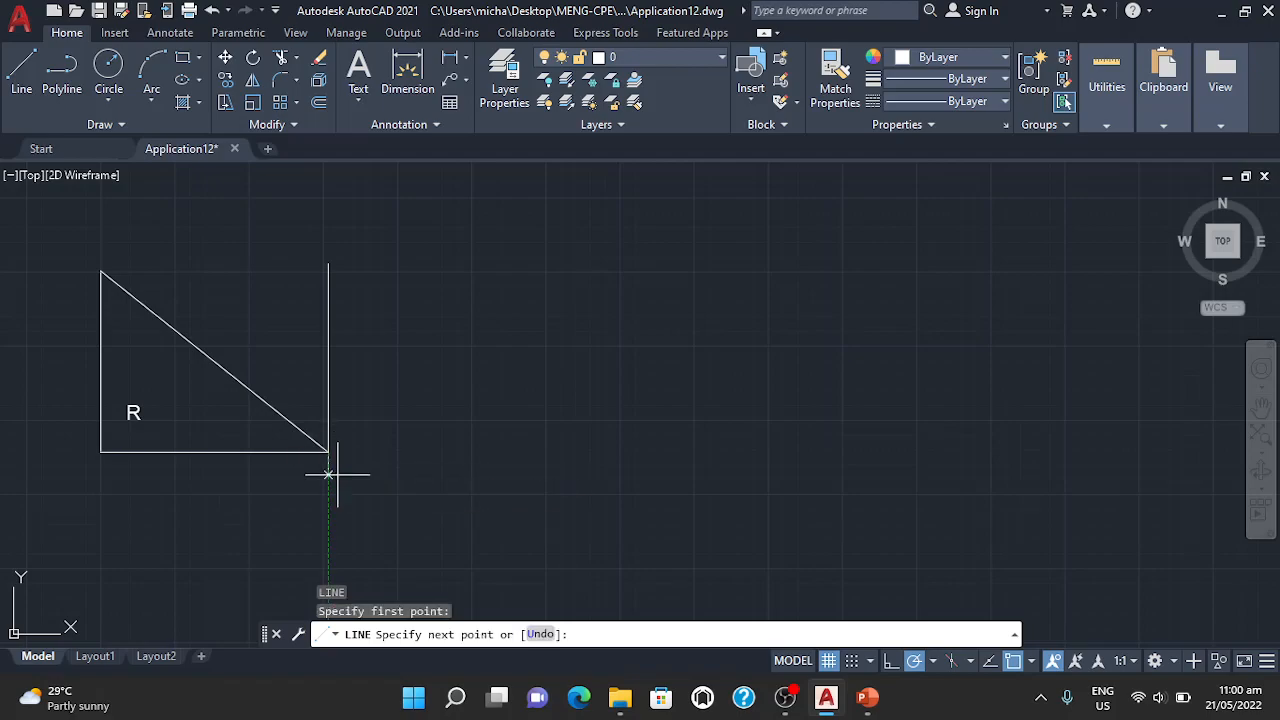
click(328, 577)
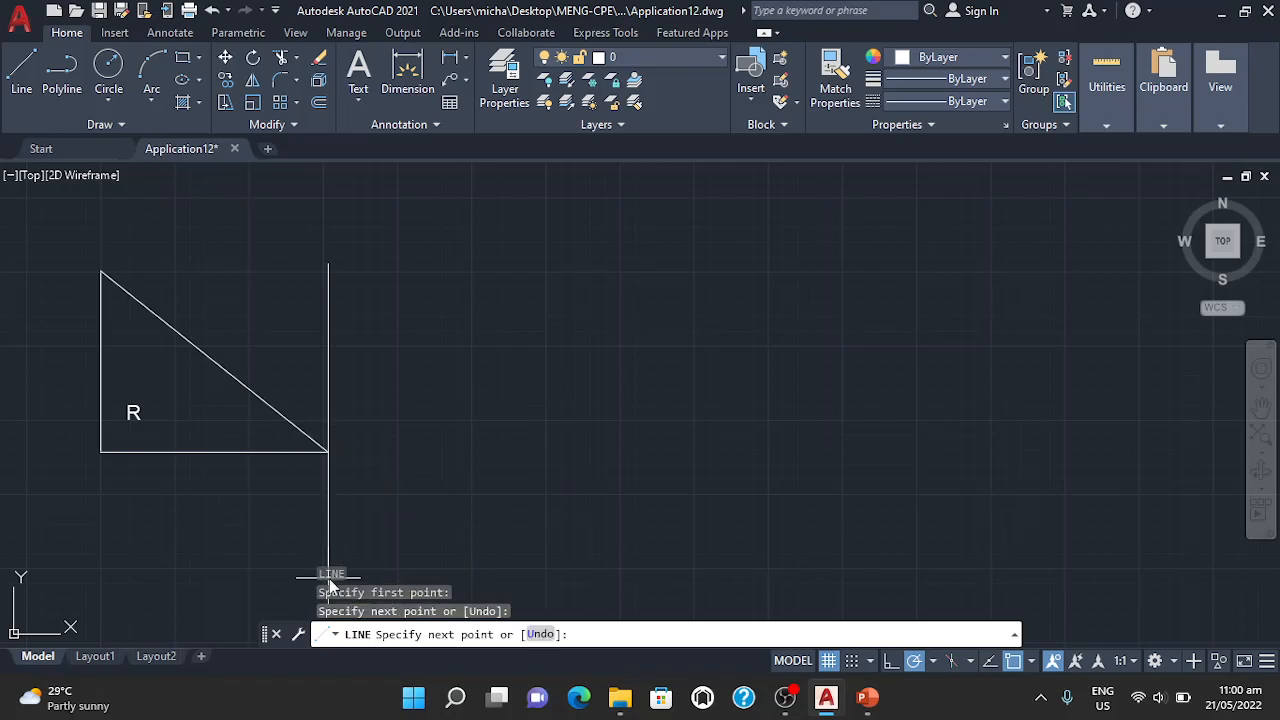
key(Return)
scroll(494, 362, down, 2)
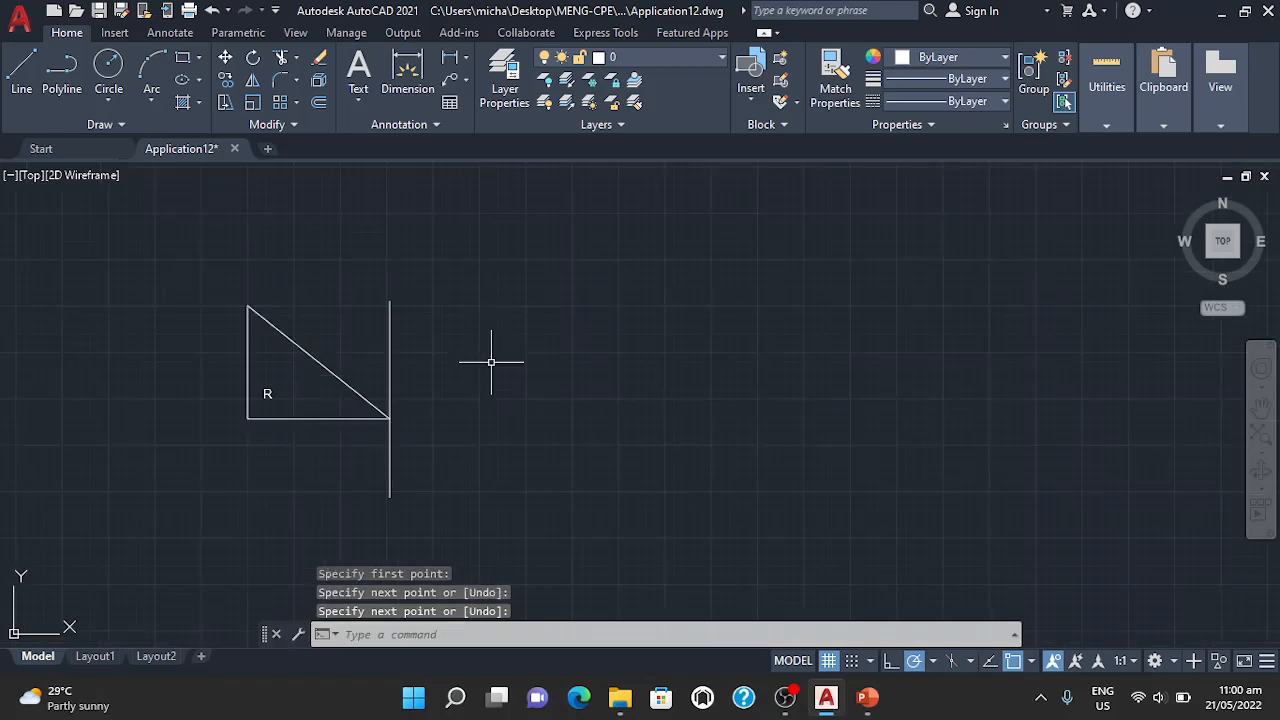
Check the MIRROR and MIRRTEXT notes on the Modify Commands slide in PowerPoint and return to AutoCAD
scroll(440, 426, up, 2)
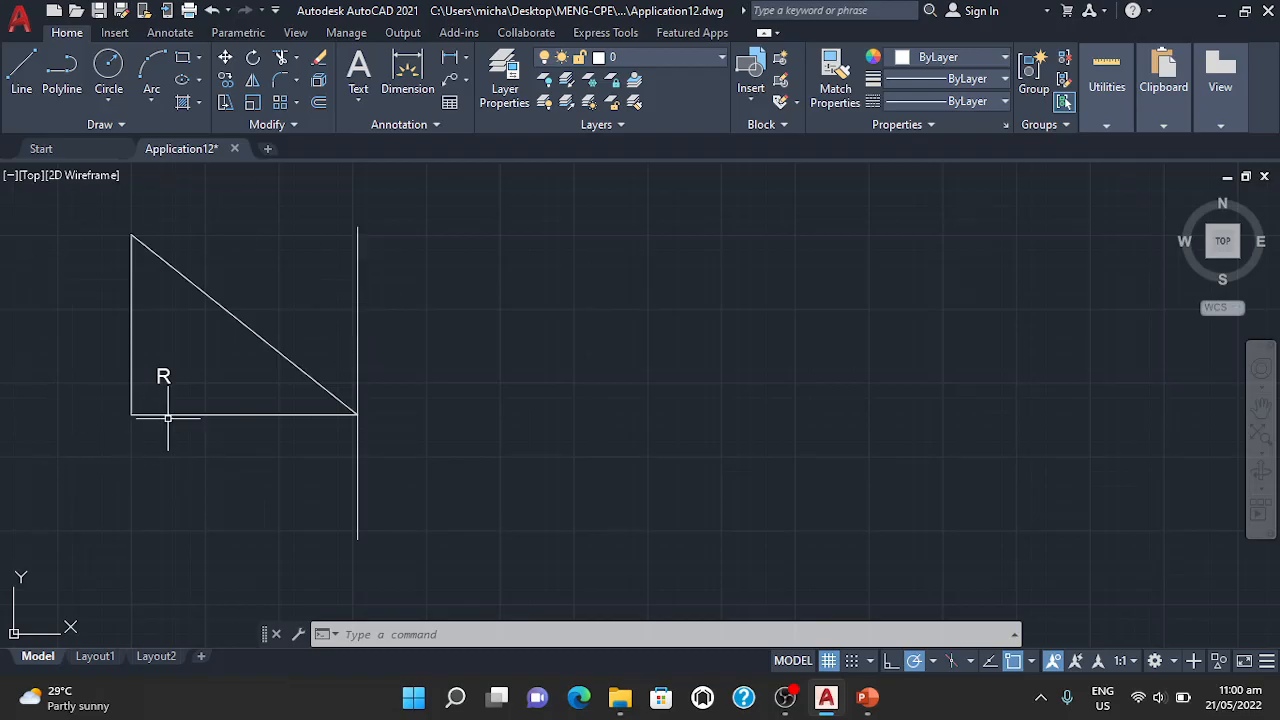
key(alt+Tab)
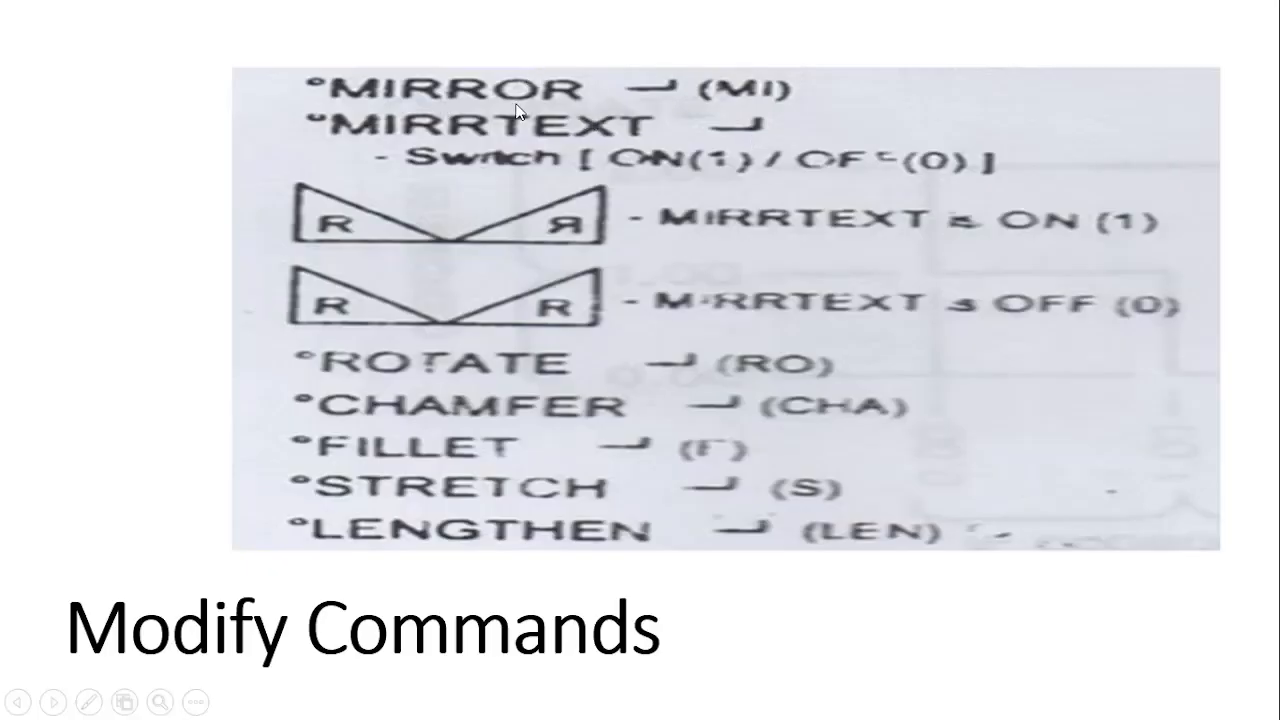
key(alt+Tab)
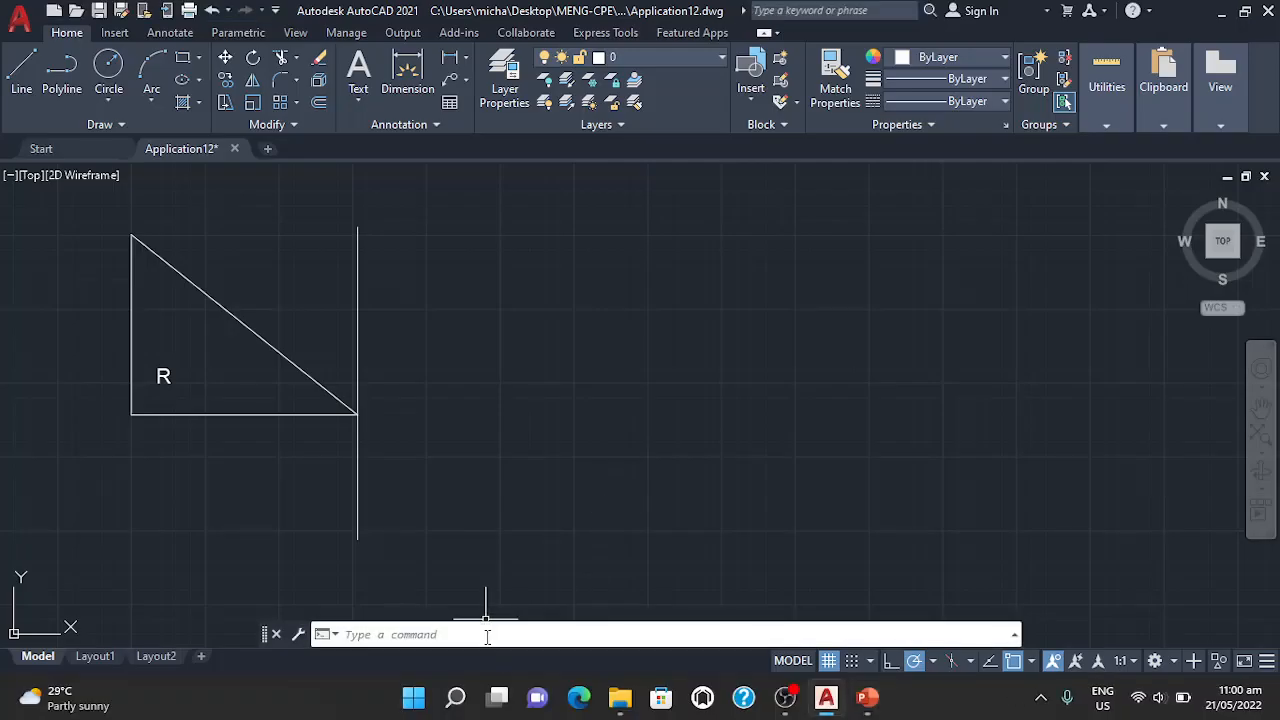
Mirror the triangle and its R across the vertical axis line, keeping the source objects
text(mirro)
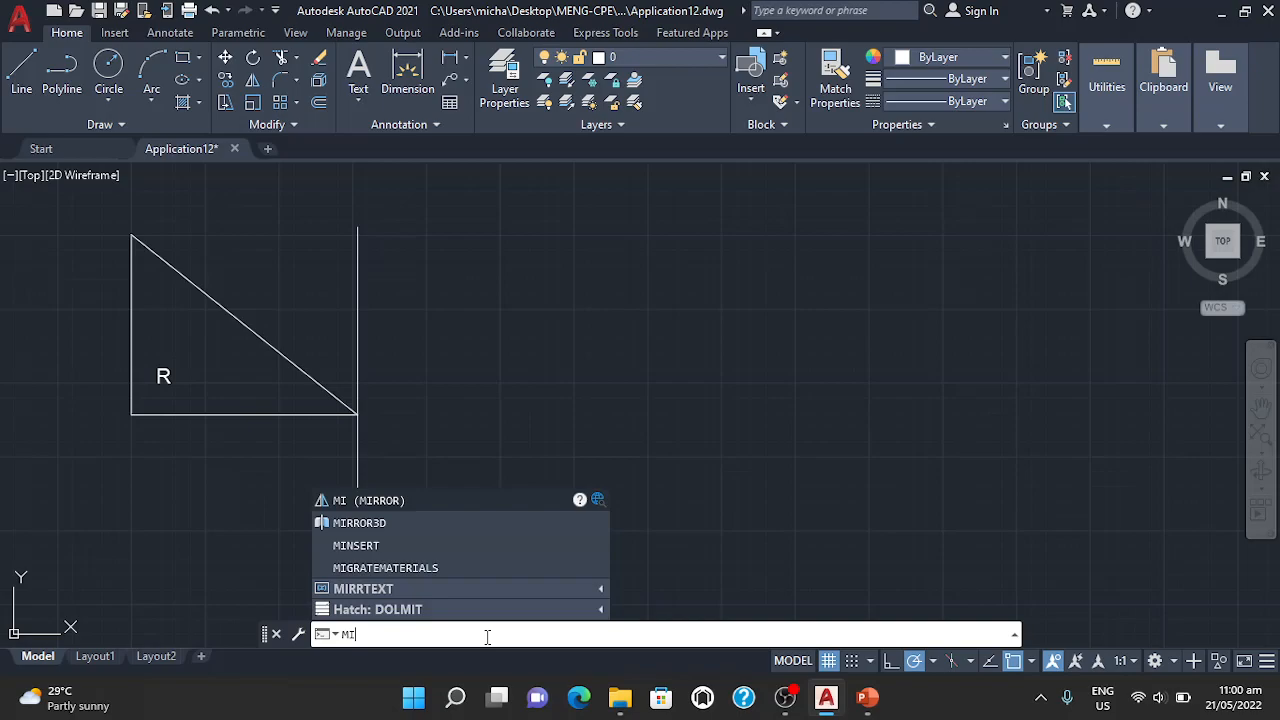
key(Return)
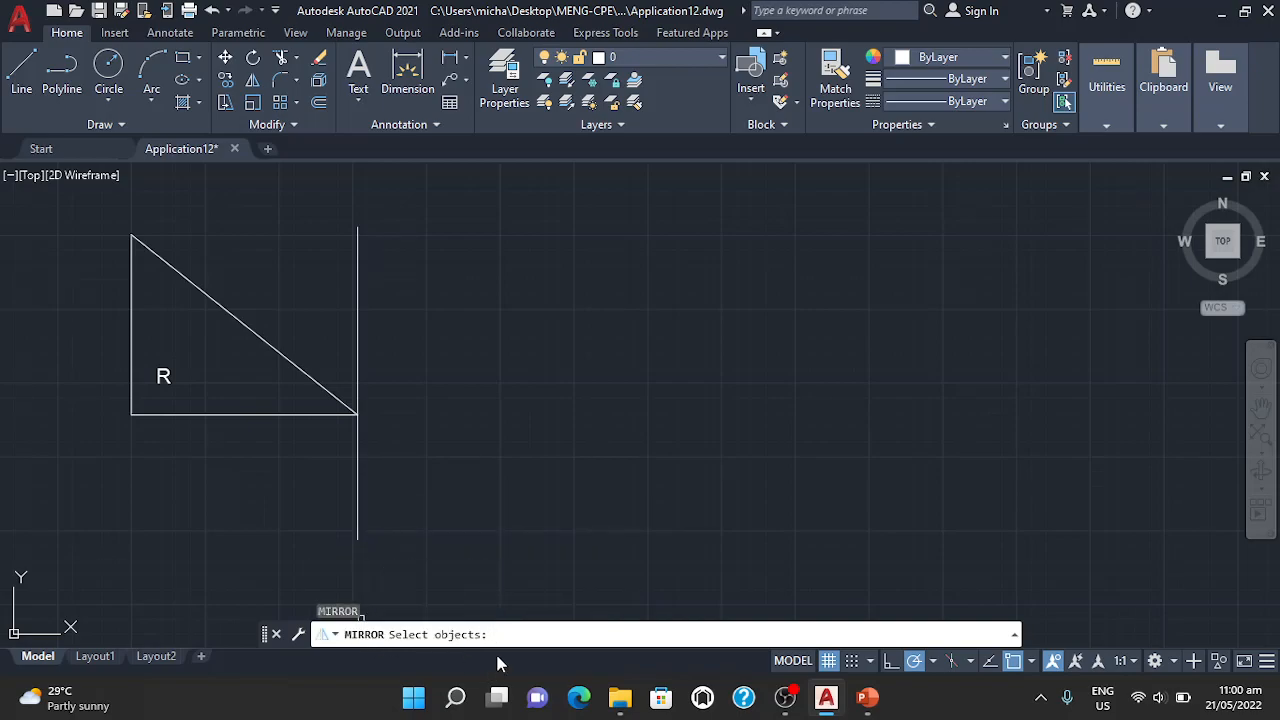
mouse_move(93, 219)
mouse_down()
mouse_move(274, 394)
mouse_move(371, 423)
mouse_move(378, 412)
mouse_up()
click(85, 215)
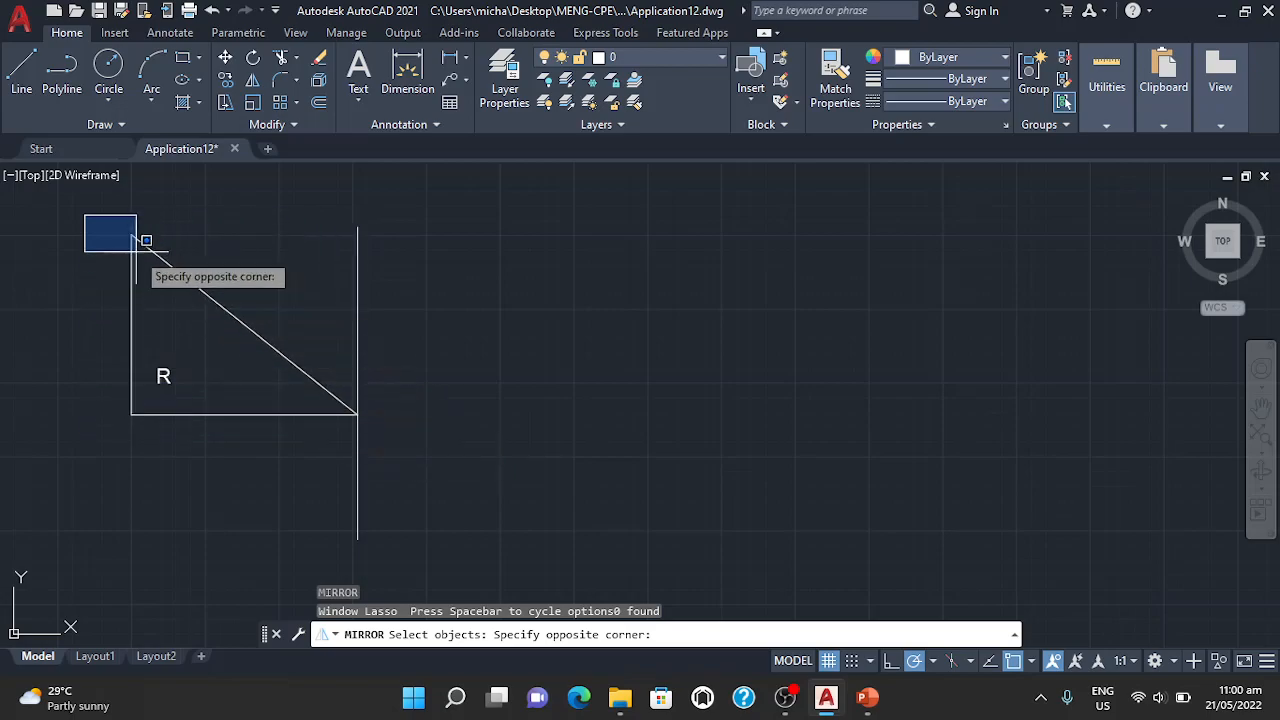
click(143, 256)
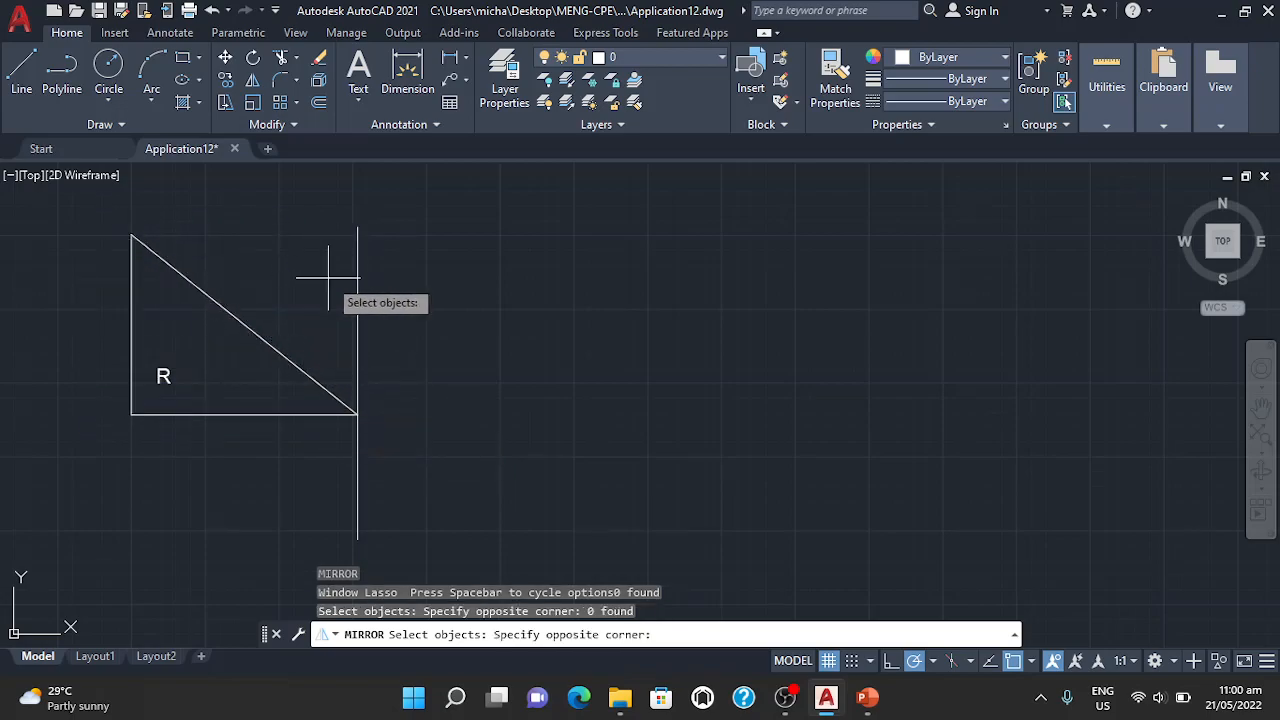
click(108, 424)
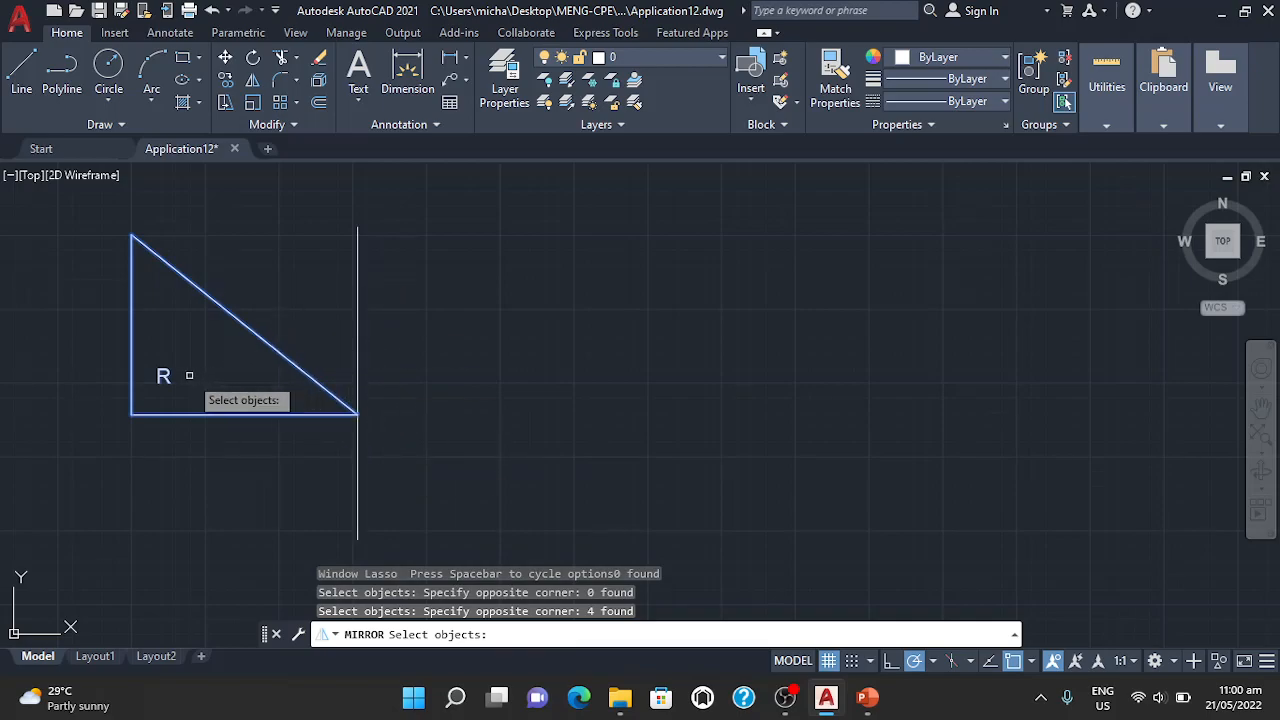
key(Return)
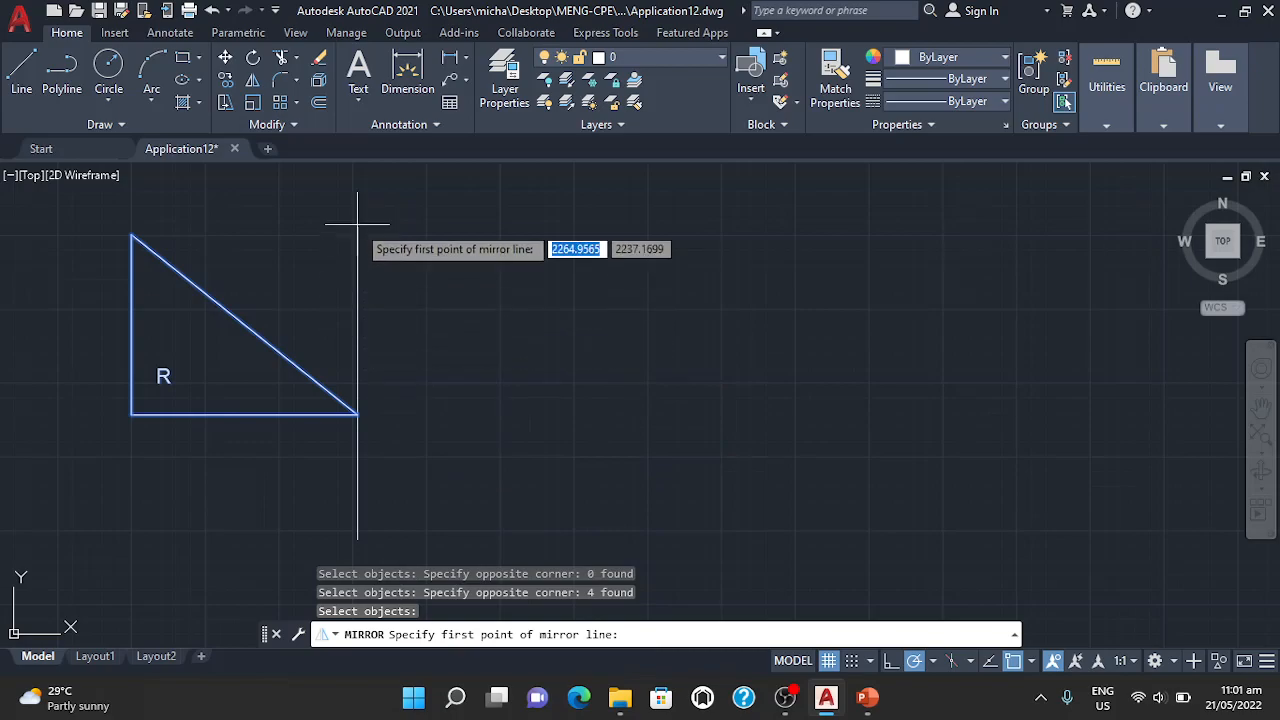
click(357, 227)
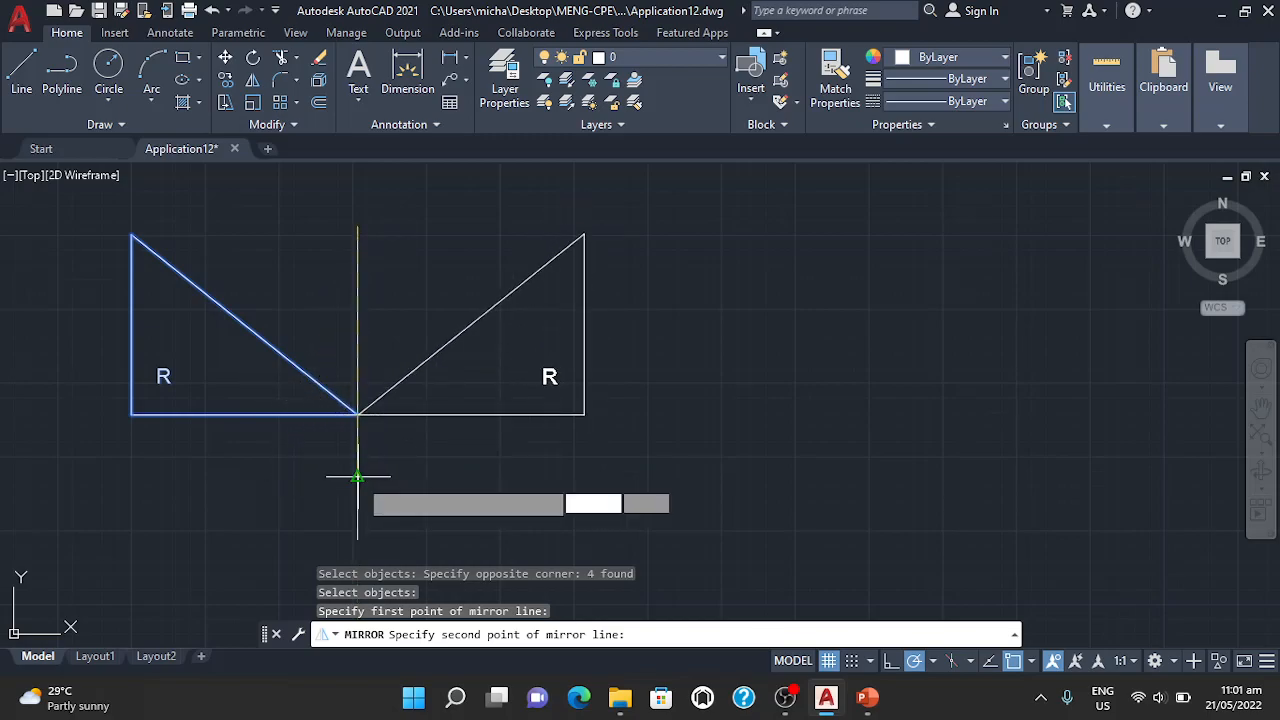
click(358, 539)
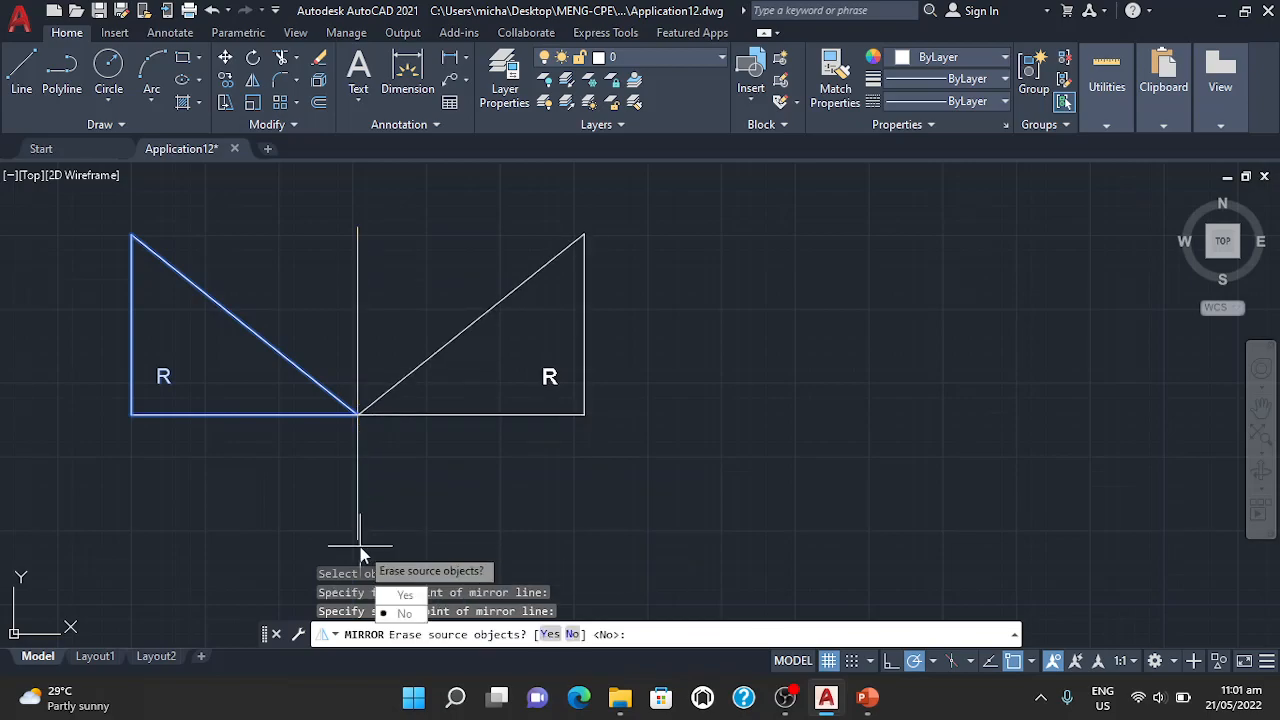
key(Return)
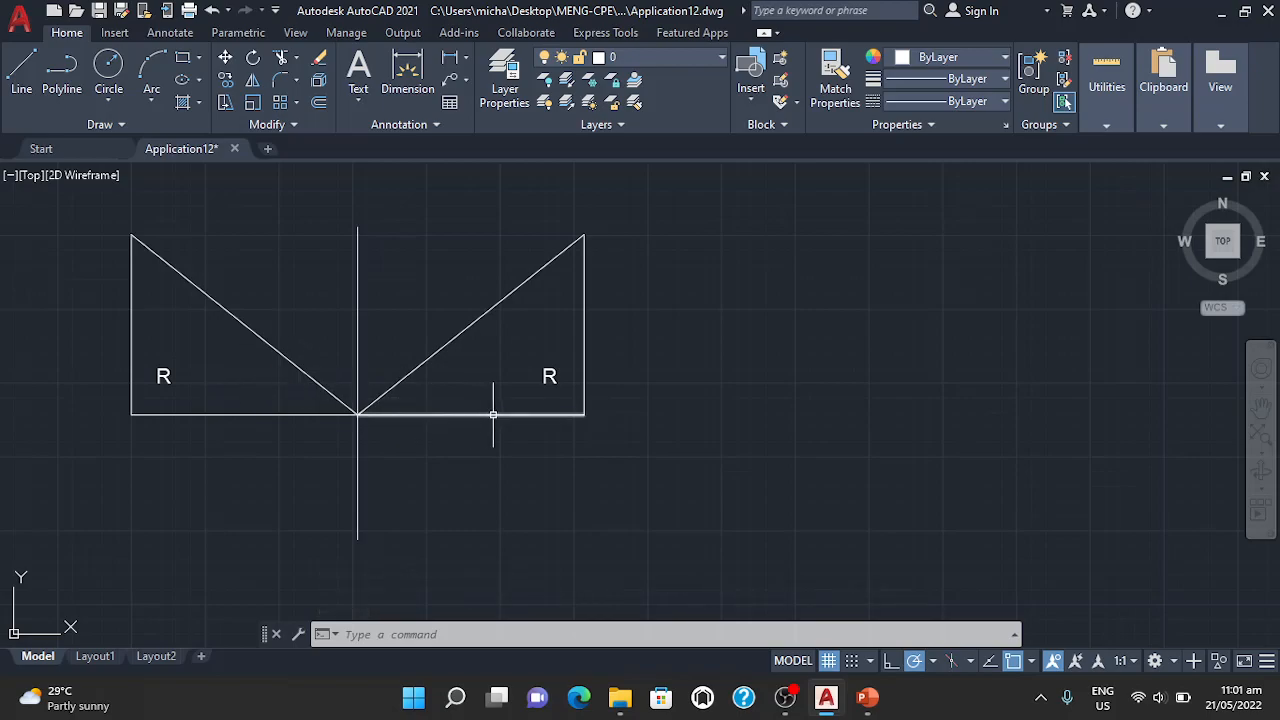
Copy the original triangle, its R and both vertical lines straight down by about 1194 units, using the shared vertex as base point
scroll(581, 478, down, 2)
middle_drag(543, 466, 545, 369)
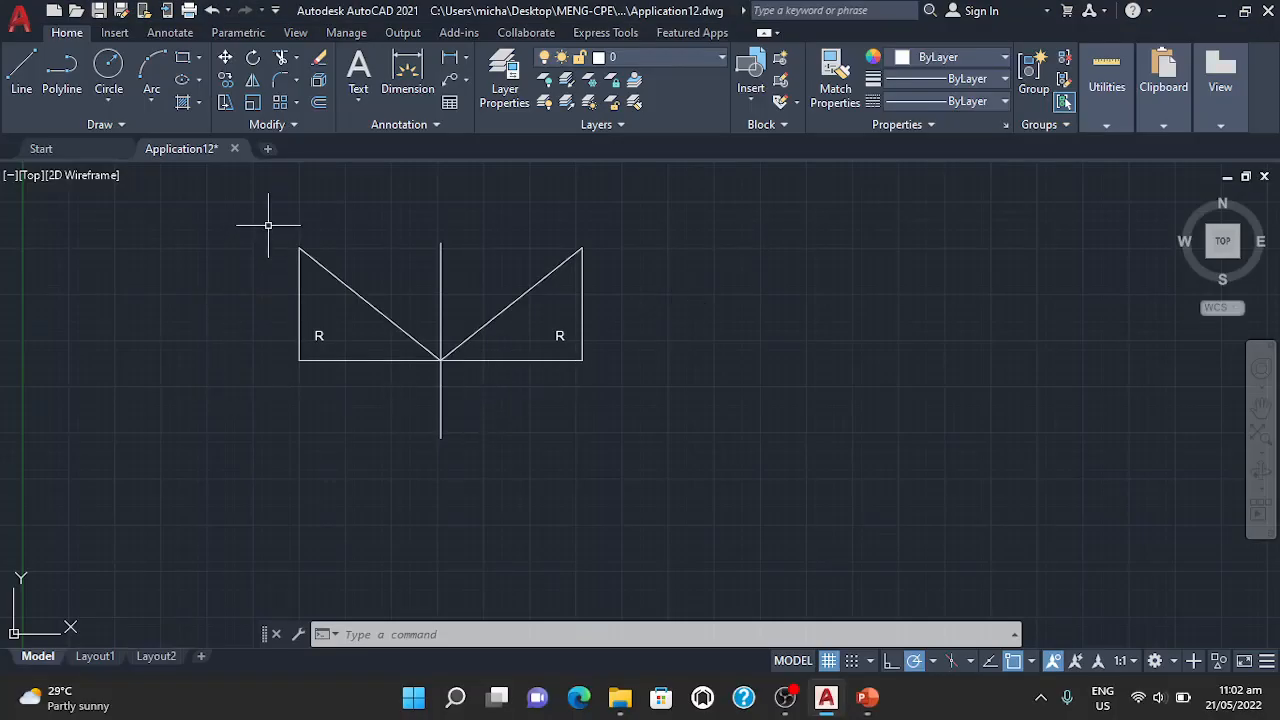
click(268, 226)
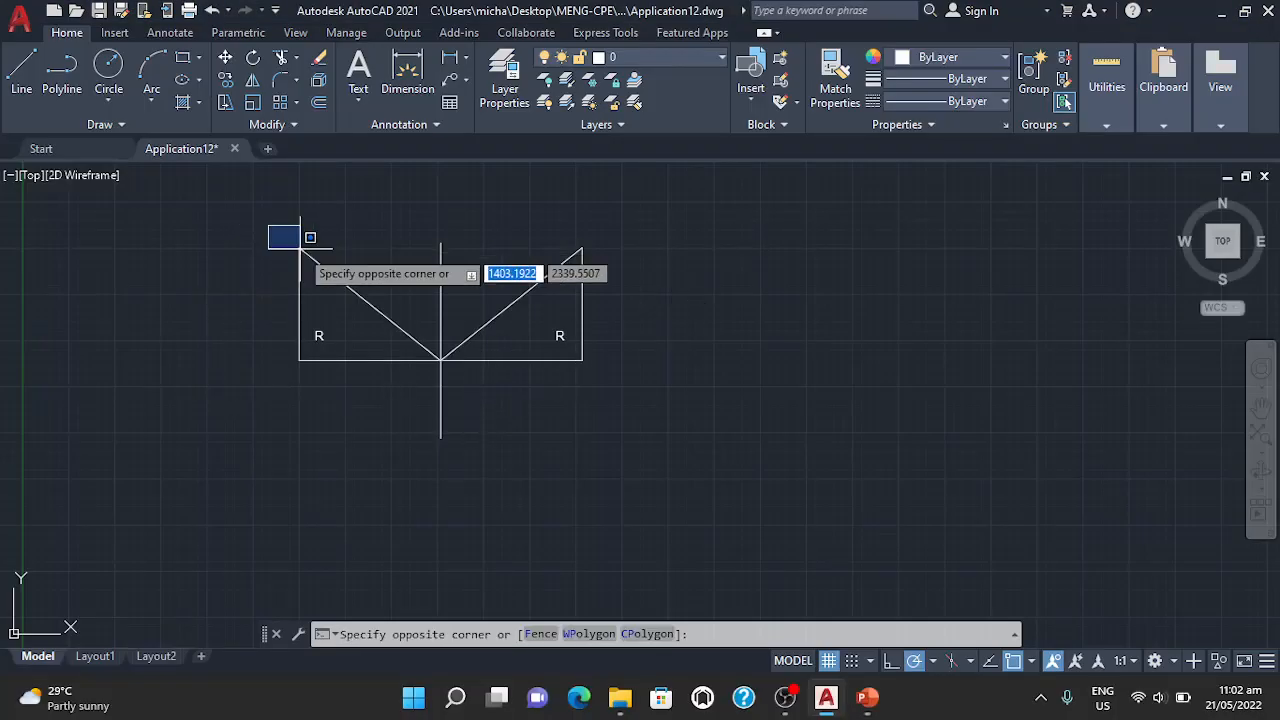
click(458, 454)
text(co)
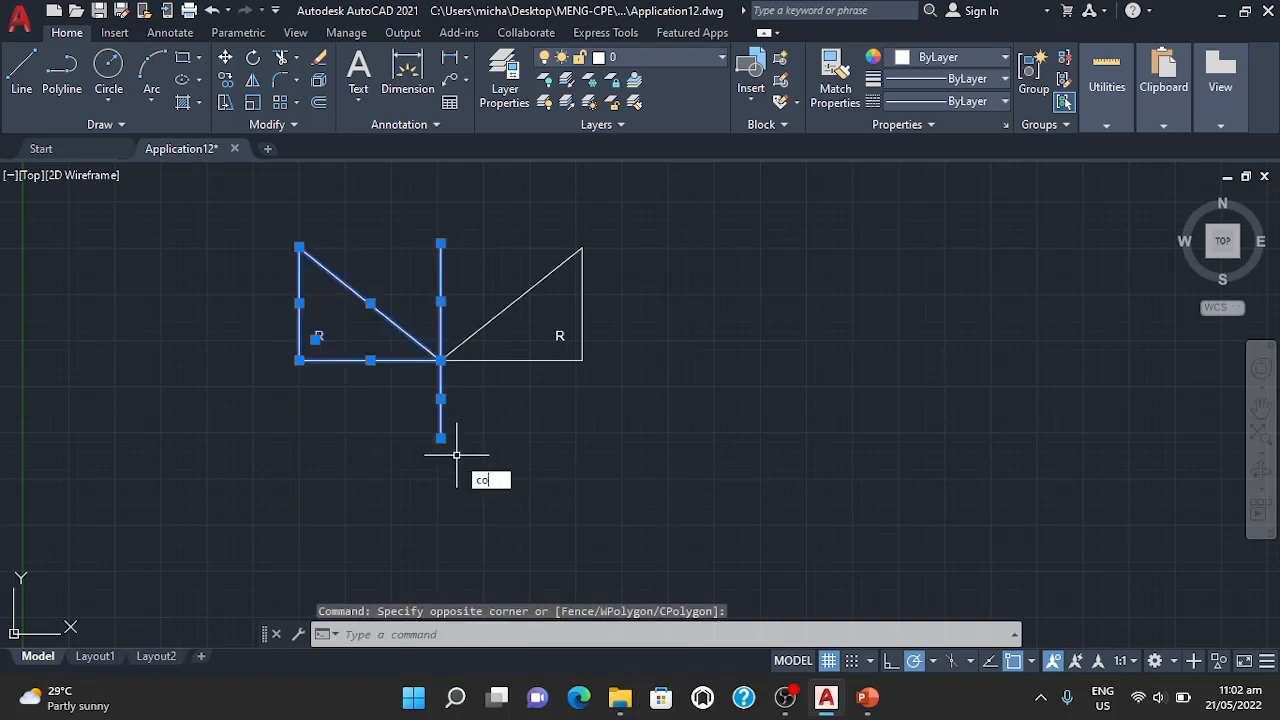
key(Return)
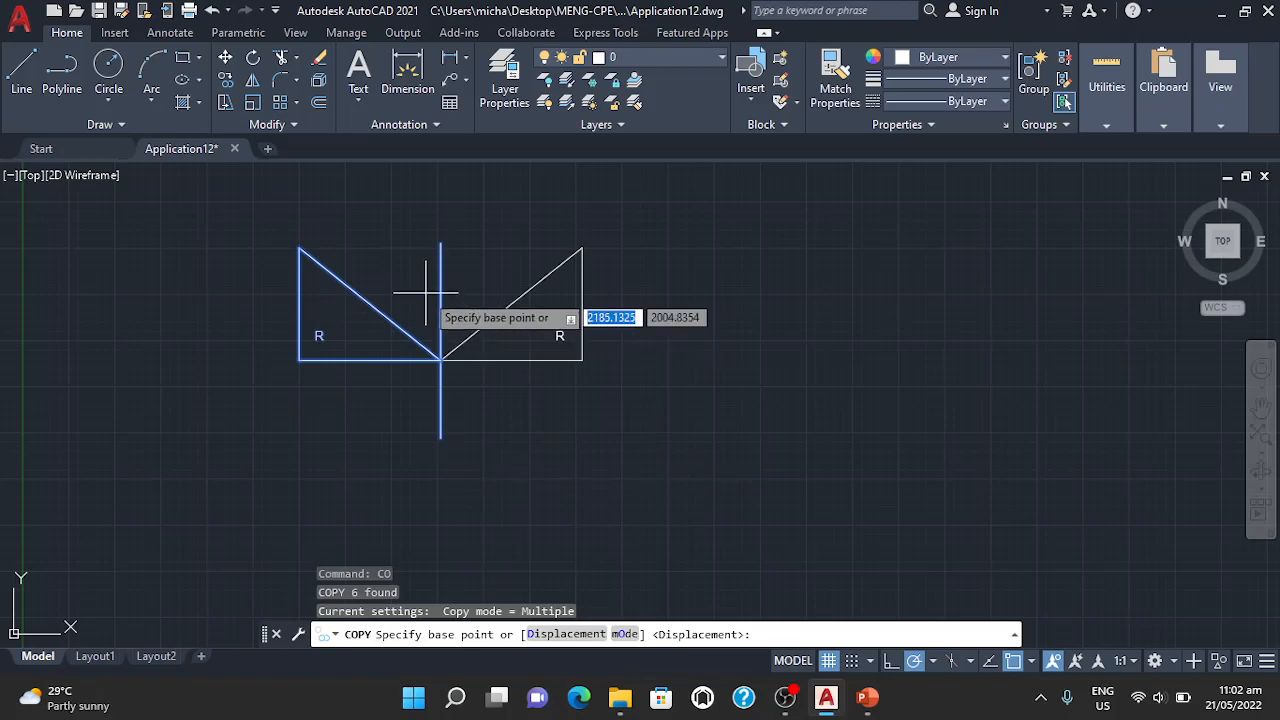
click(441, 360)
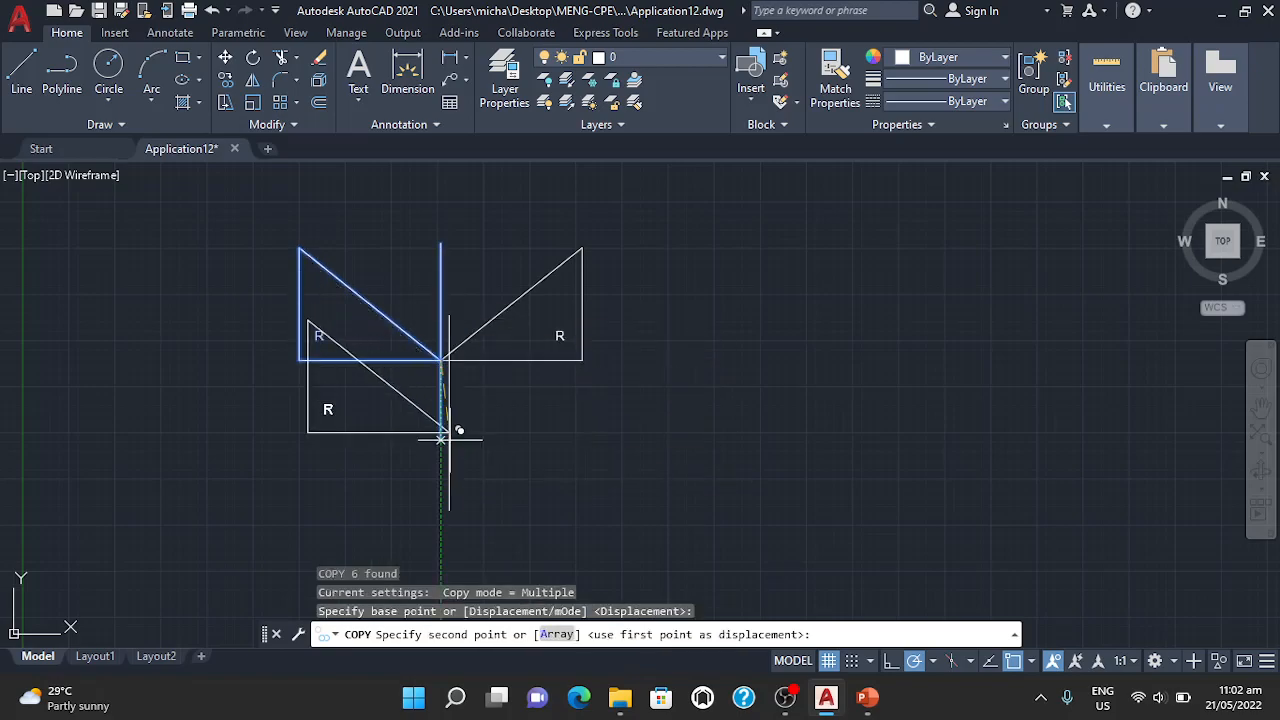
click(441, 579)
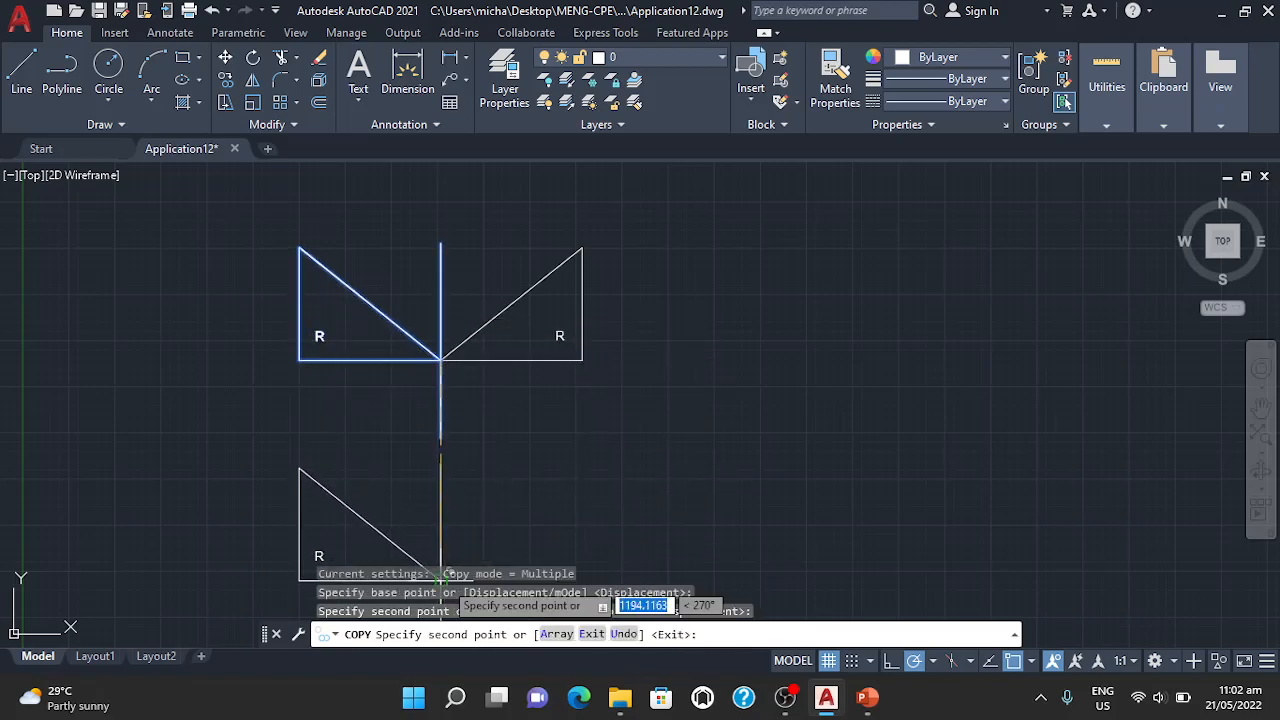
key(Return)
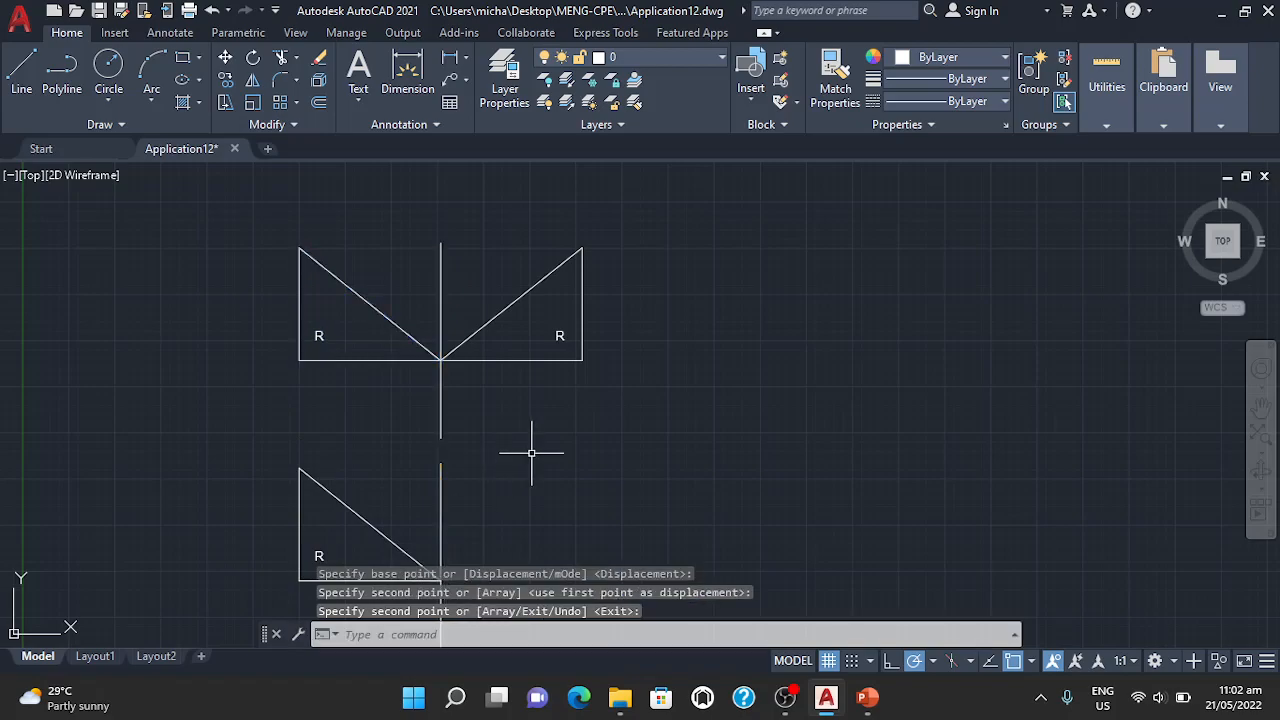
Set the MIRRTEXT system variable to 1
middle_drag(529, 451, 529, 357)
click(506, 635)
text(mirror)
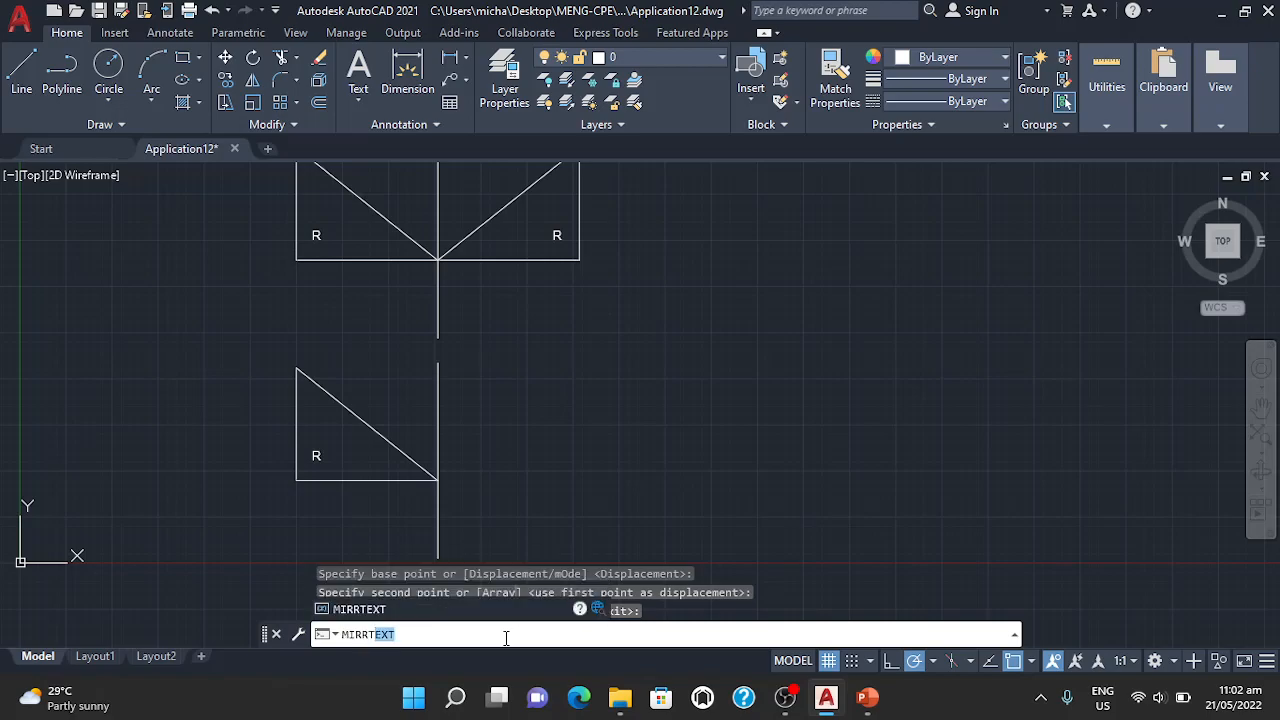
key(Return)
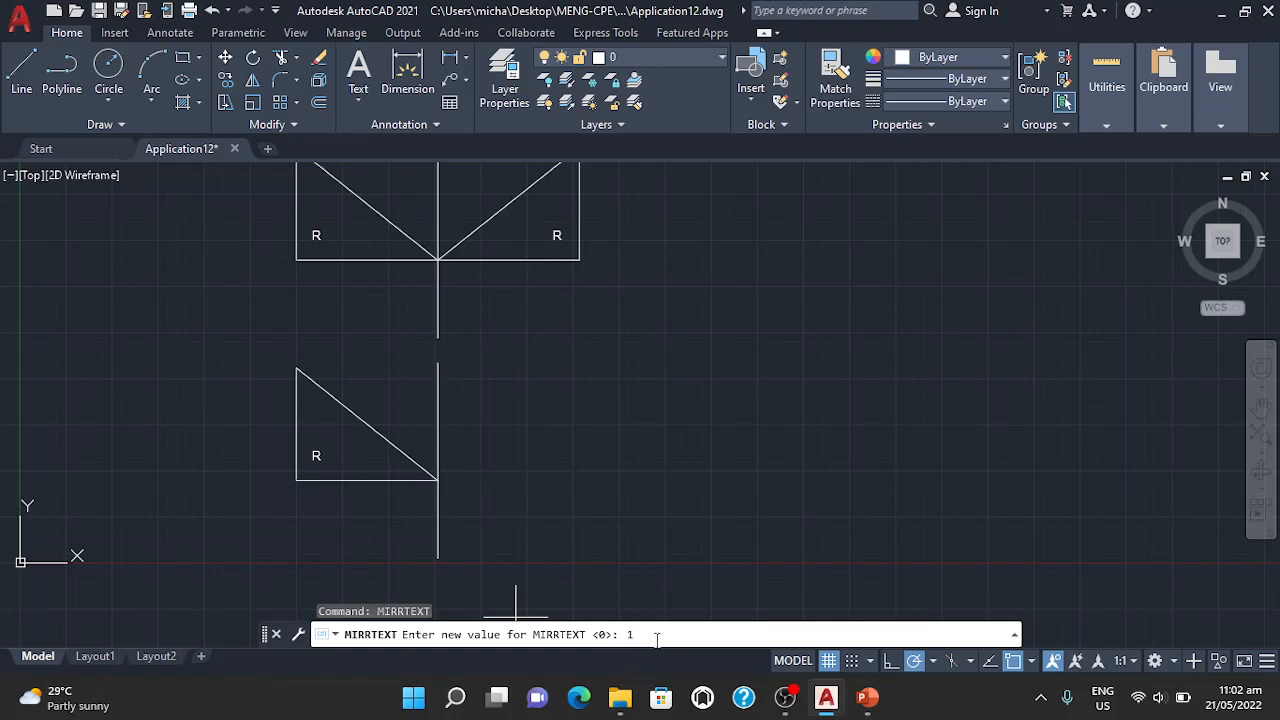
key(Return)
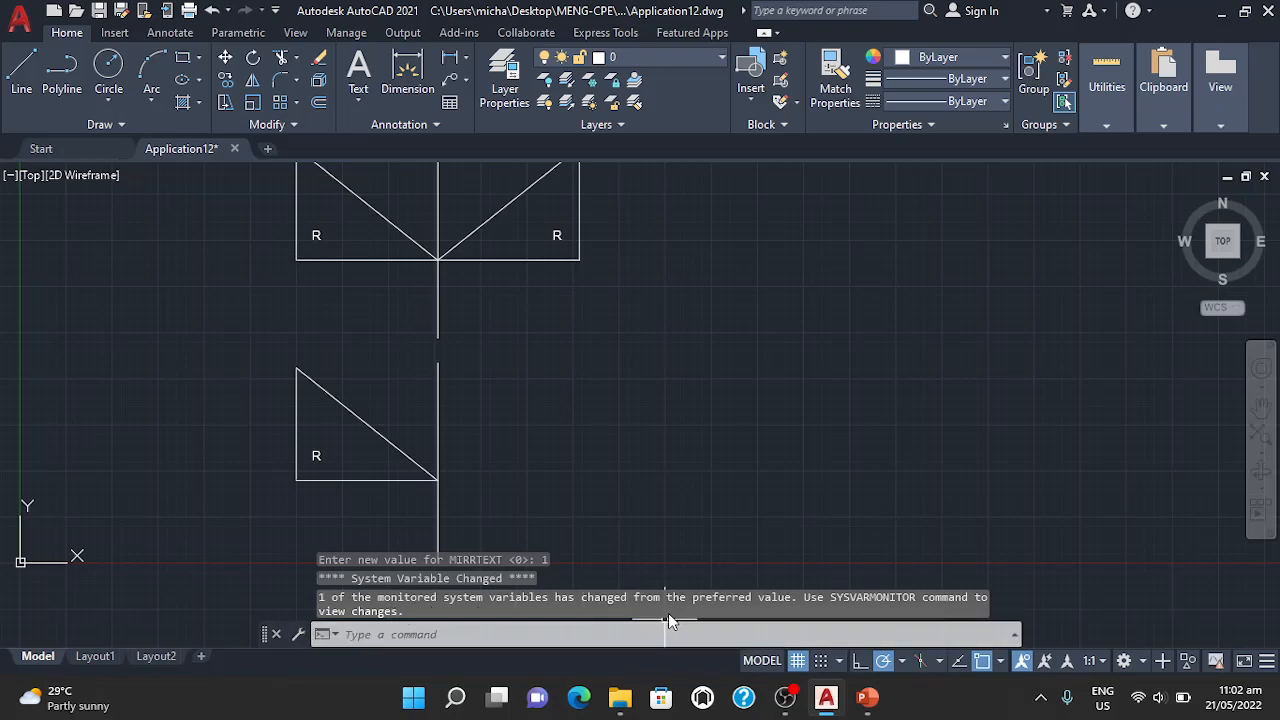
Mirror the copied lower triangle and its R across the lower vertical axis line, keeping the source objects
text(mir)
key(Return)
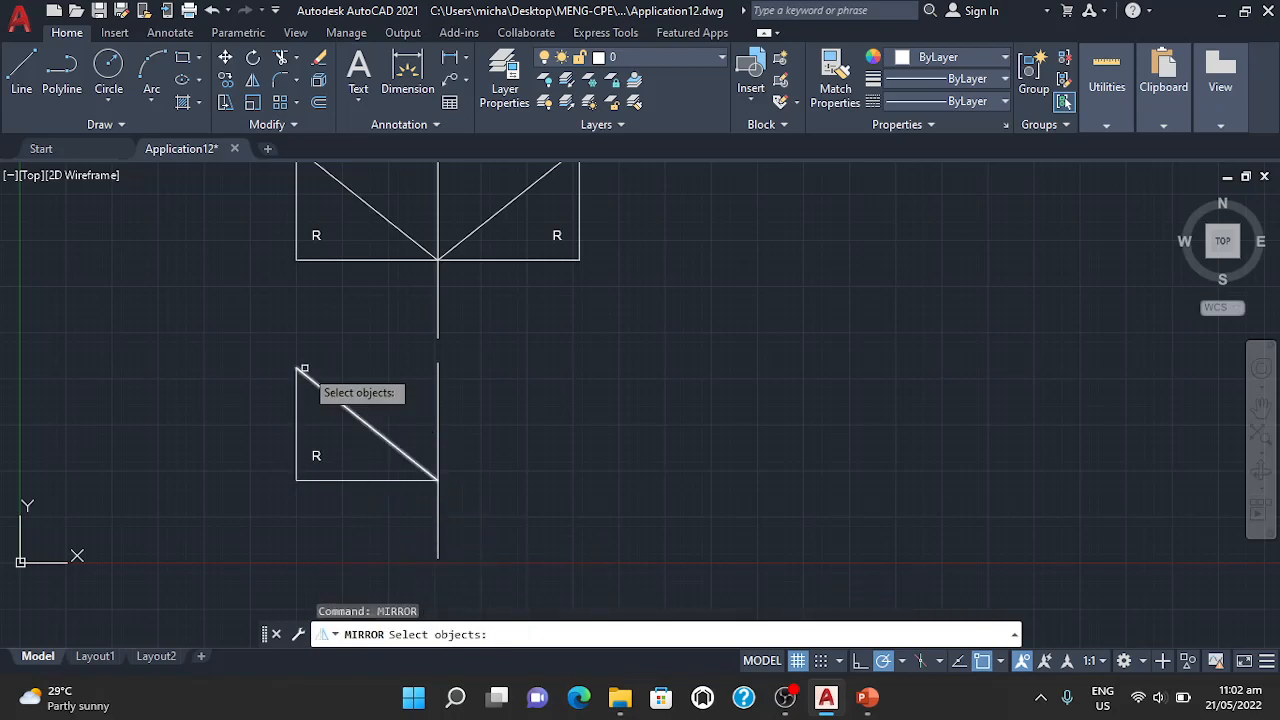
click(414, 376)
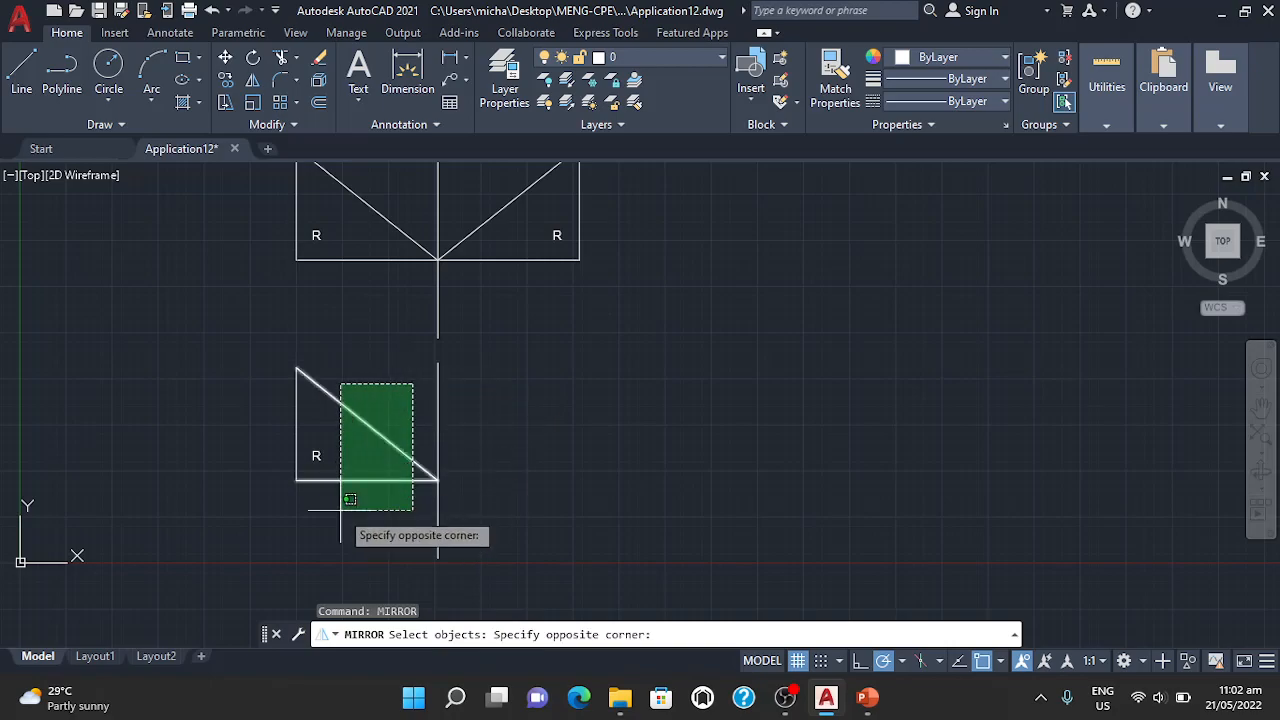
click(278, 525)
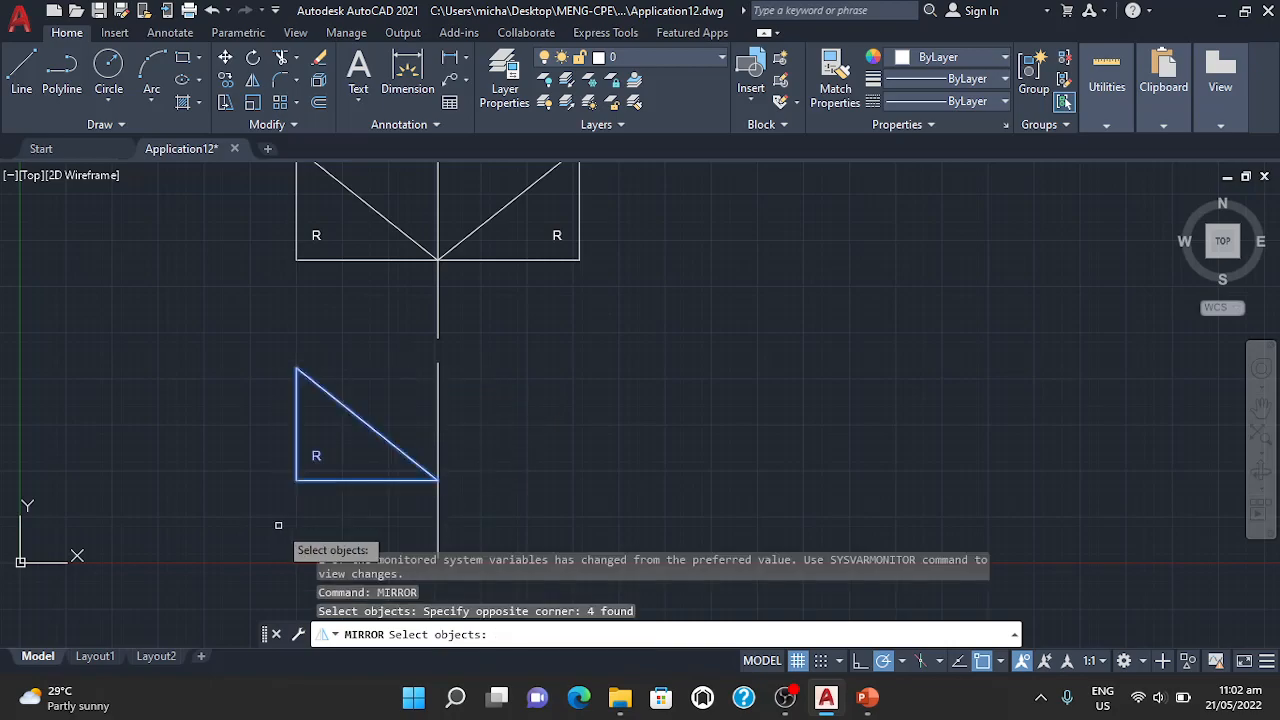
key(Return)
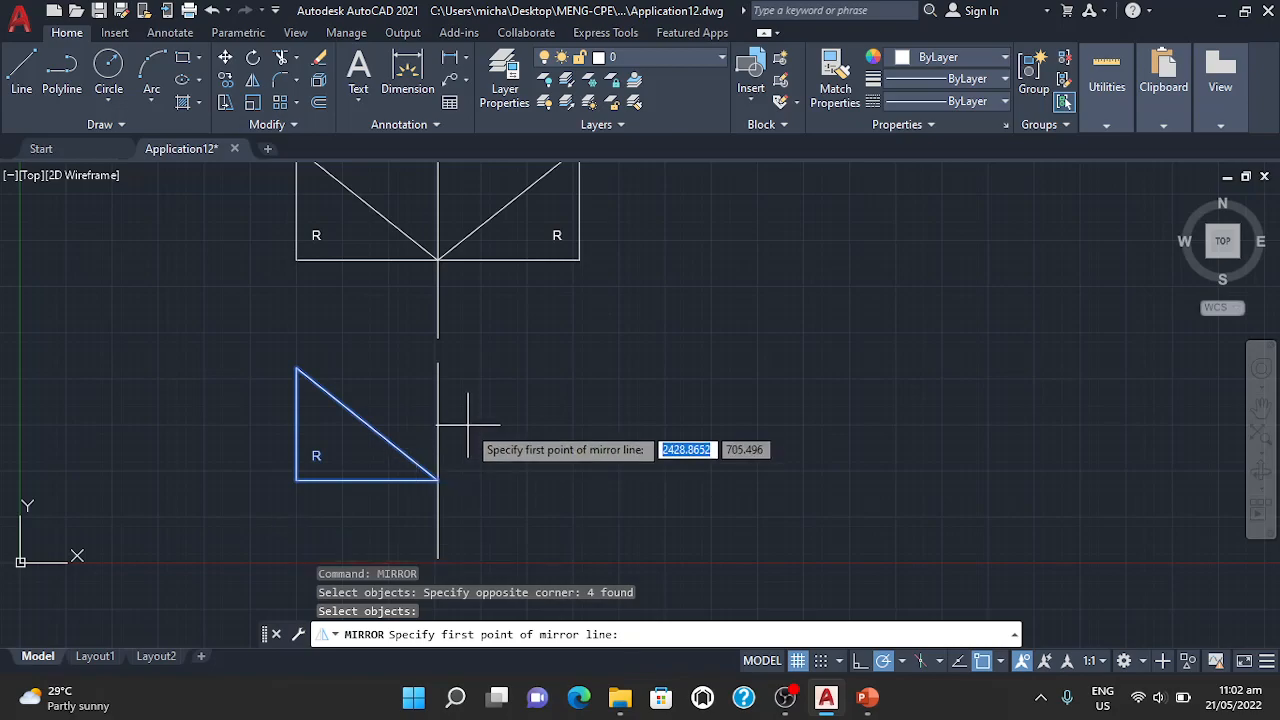
click(438, 363)
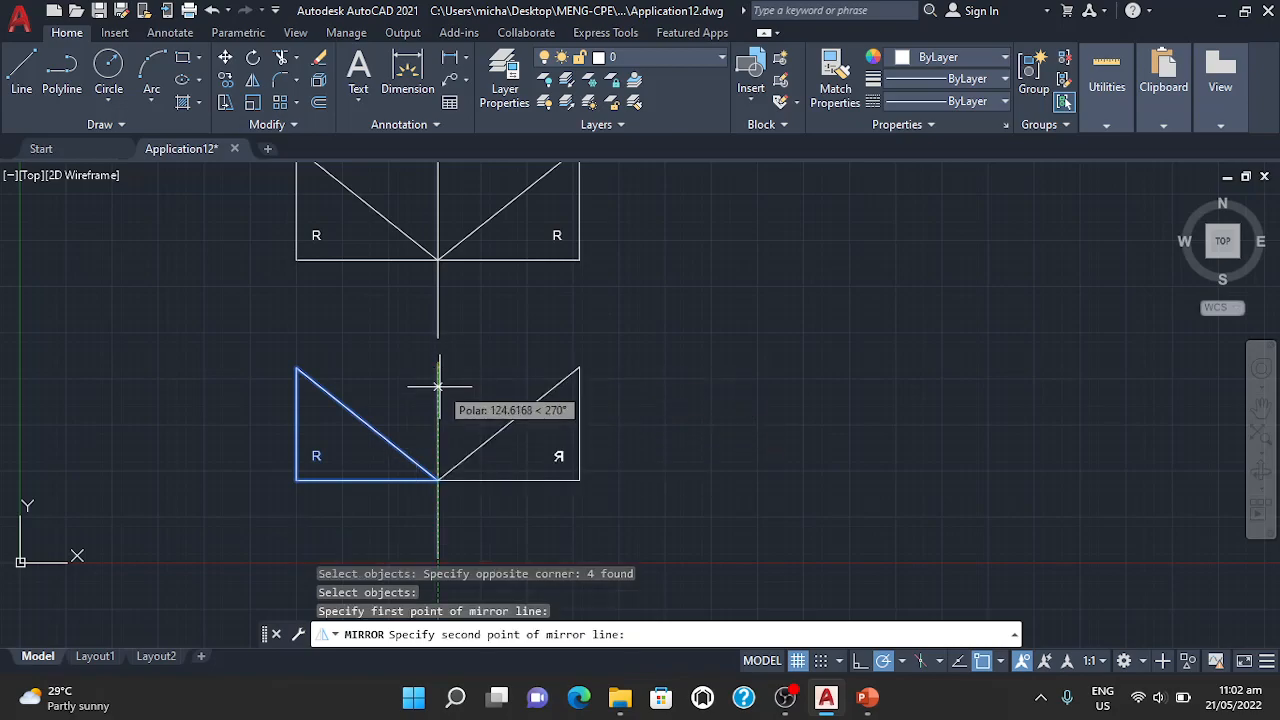
click(438, 557)
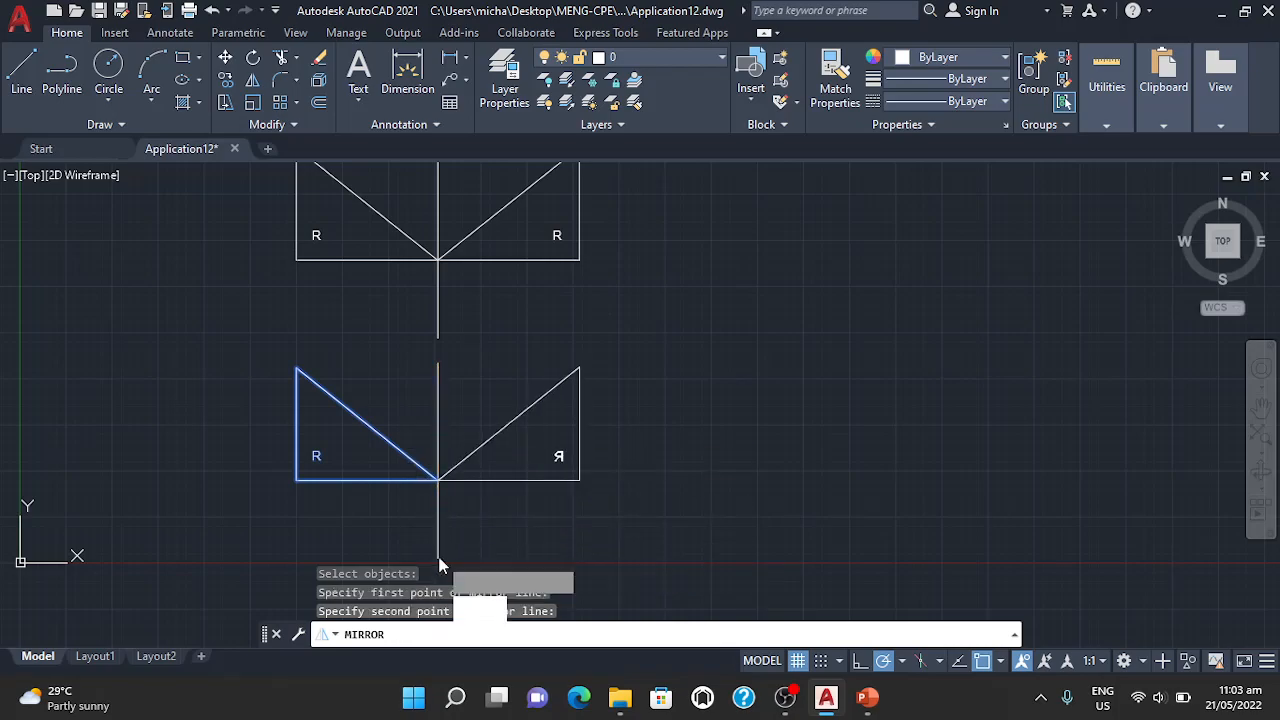
key(Return)
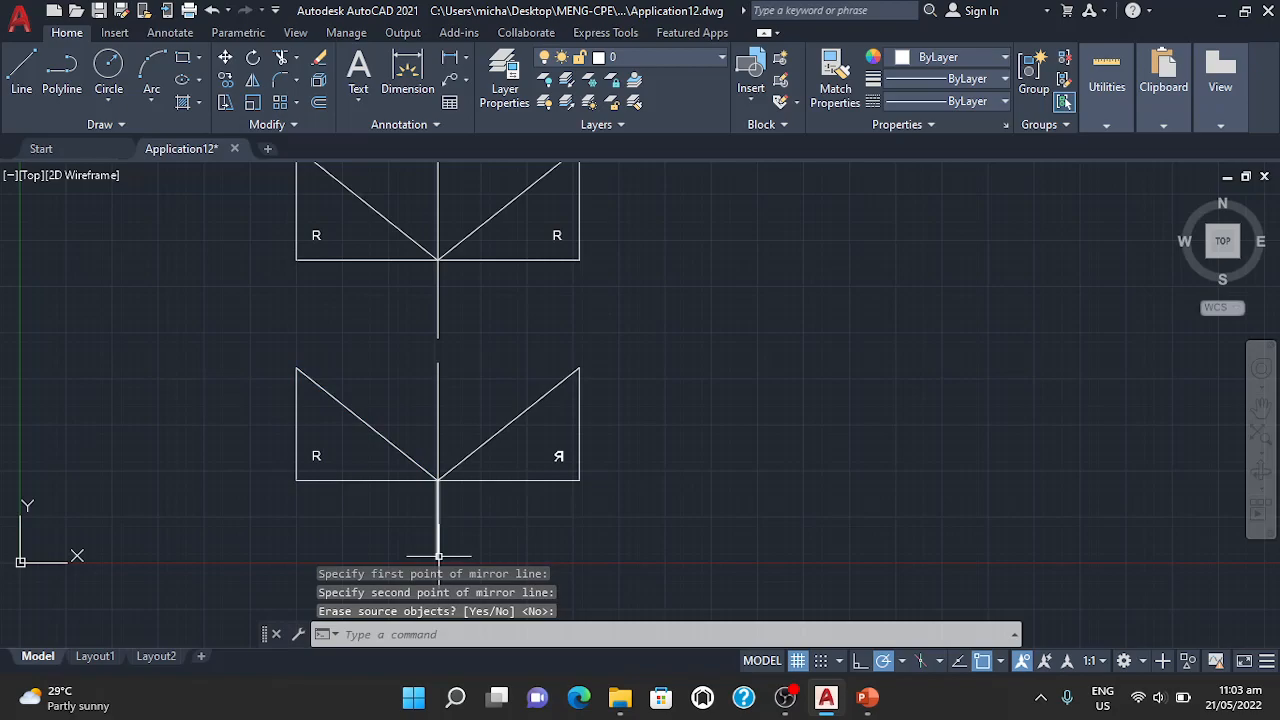
Compare the orientation of the mirrored R in the lower figure with the one in the upper figure
scroll(489, 526, up, 2)
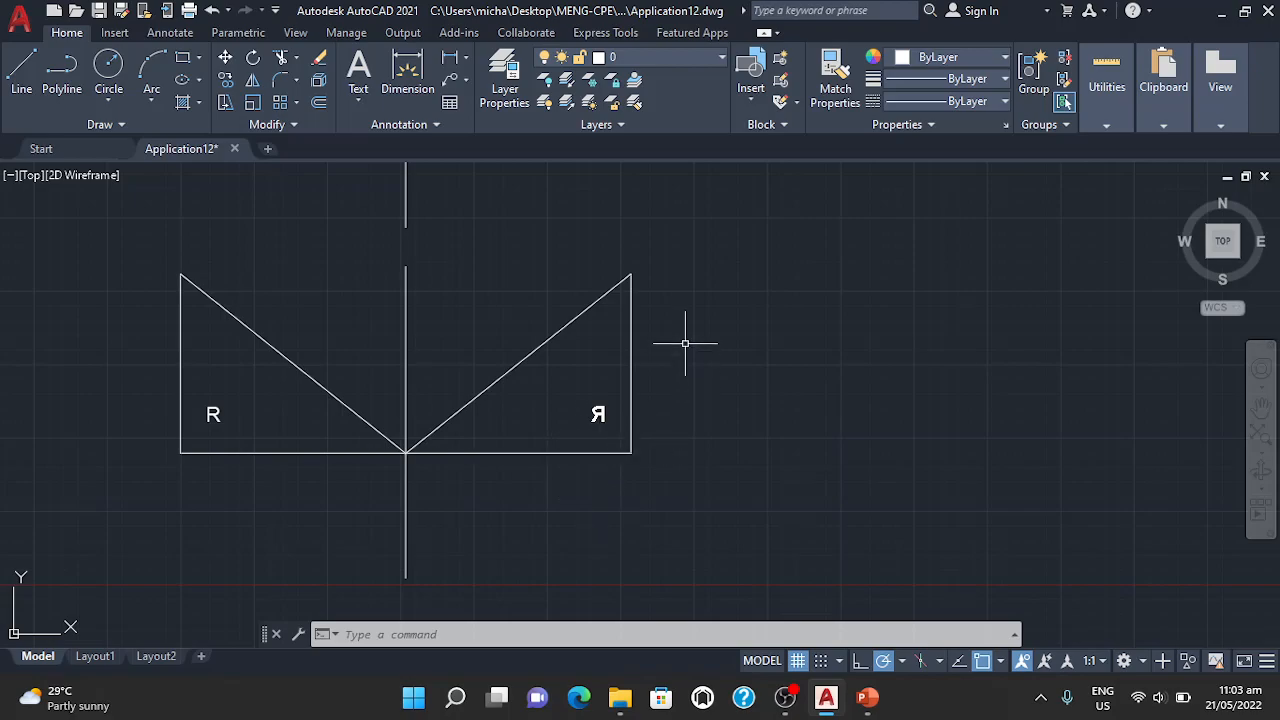
middle_drag(688, 287, 688, 287)
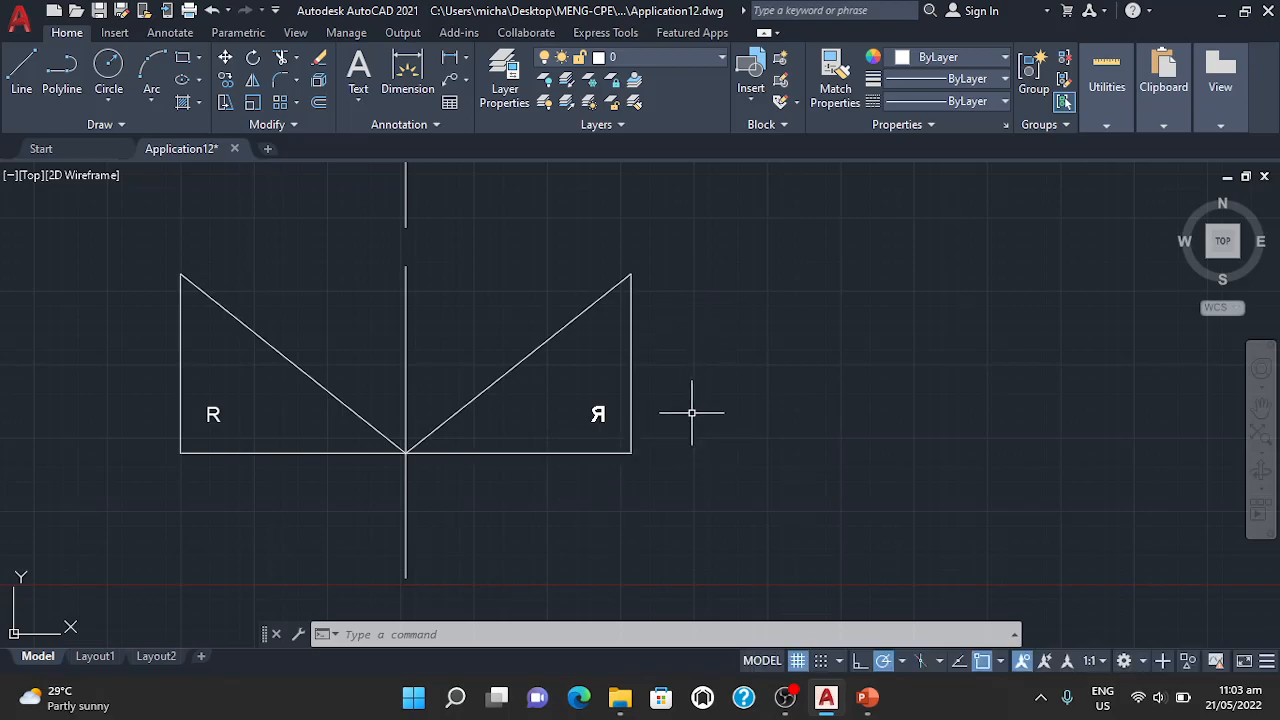
click(672, 340)
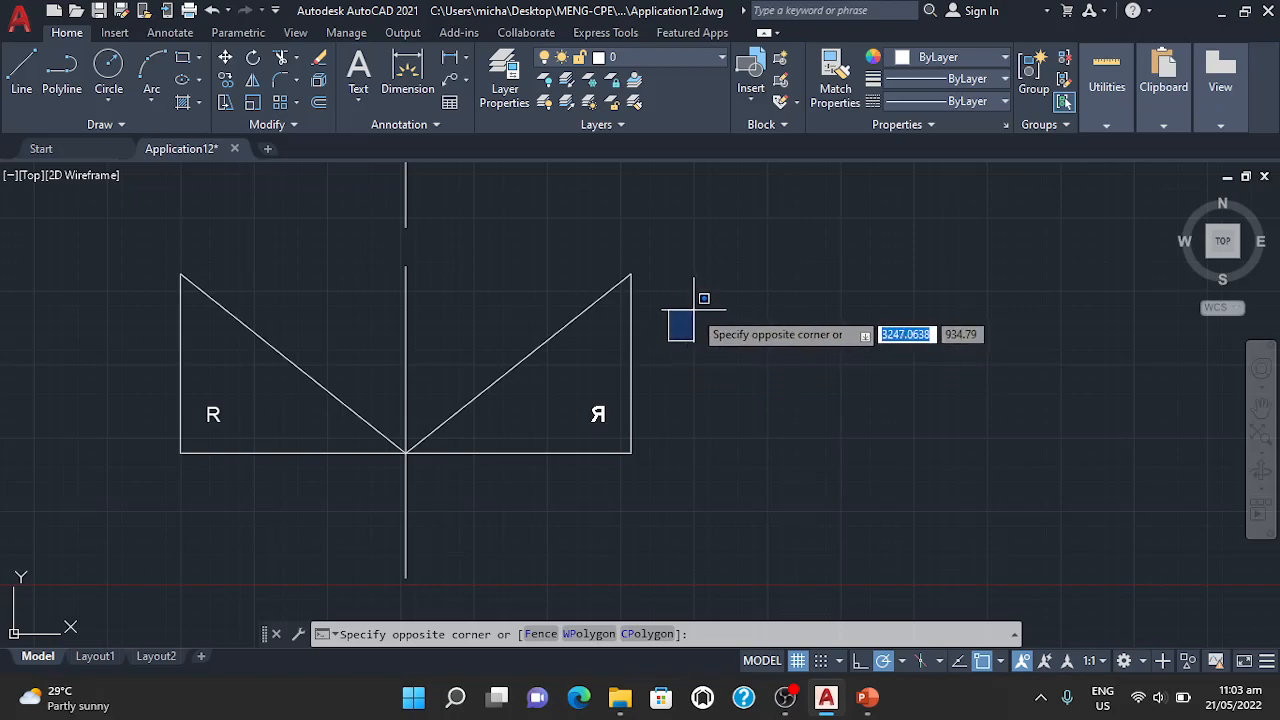
key(Escape)
middle_drag(694, 309, 714, 591)
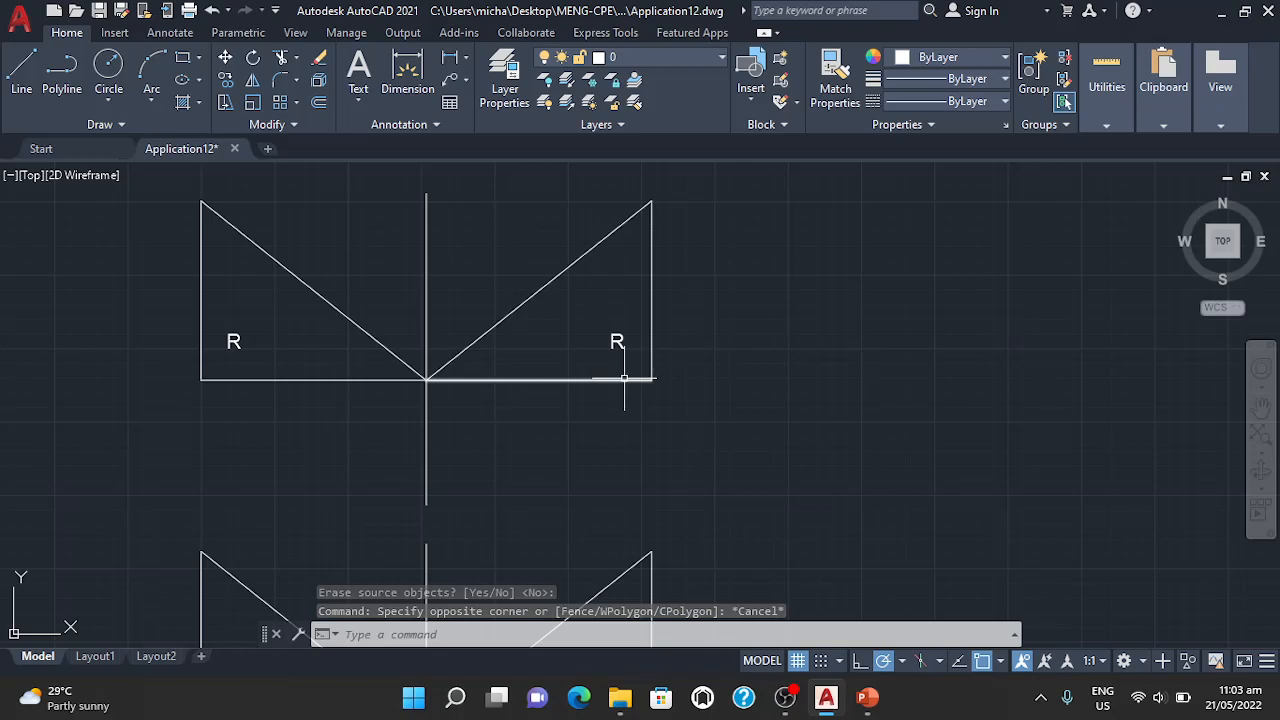
Try rotating the lower mirrored triangle and its R freehand about the triangle's top vertex, and undo the rotation
scroll(627, 371, down, 2)
middle_drag(747, 432, 554, 373)
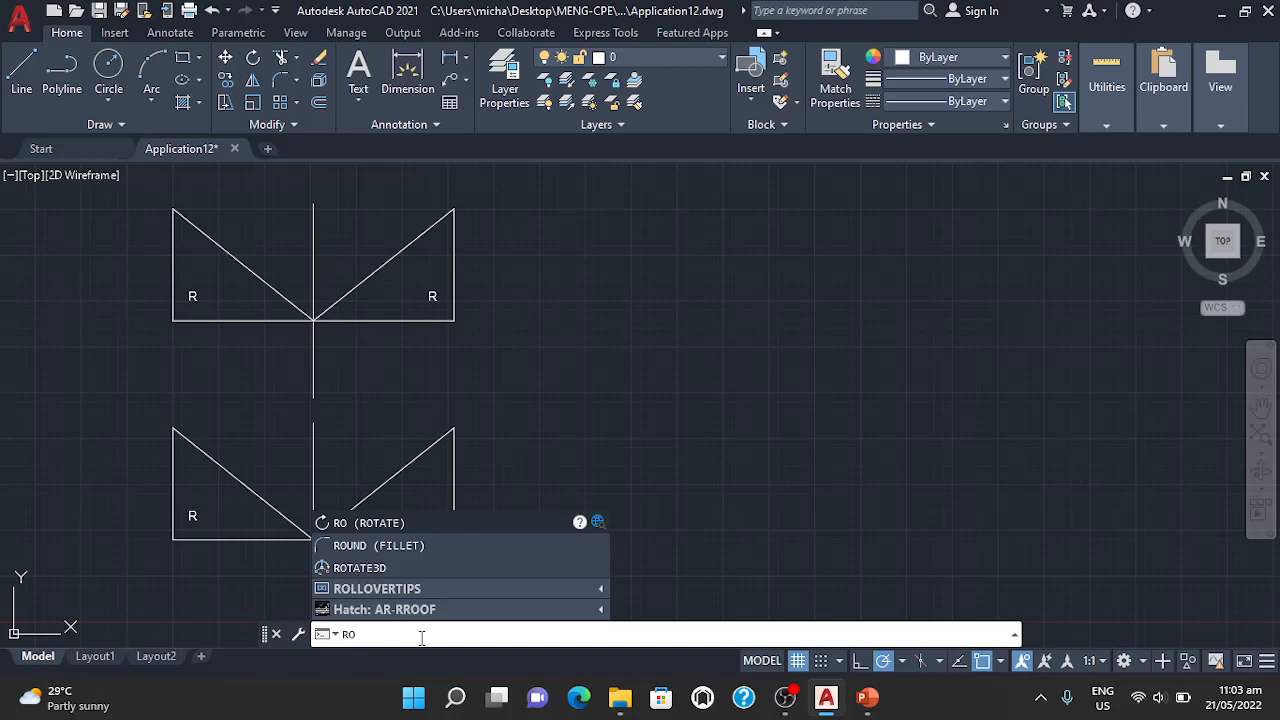
key(Return)
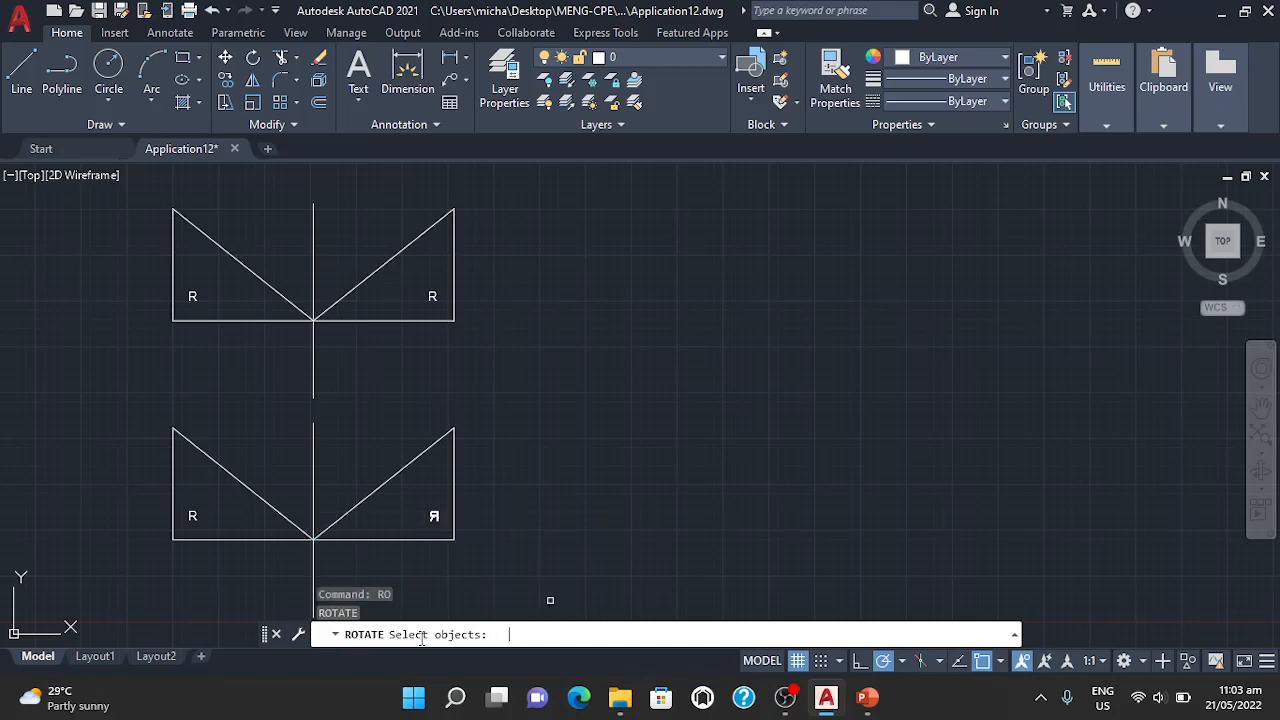
click(477, 414)
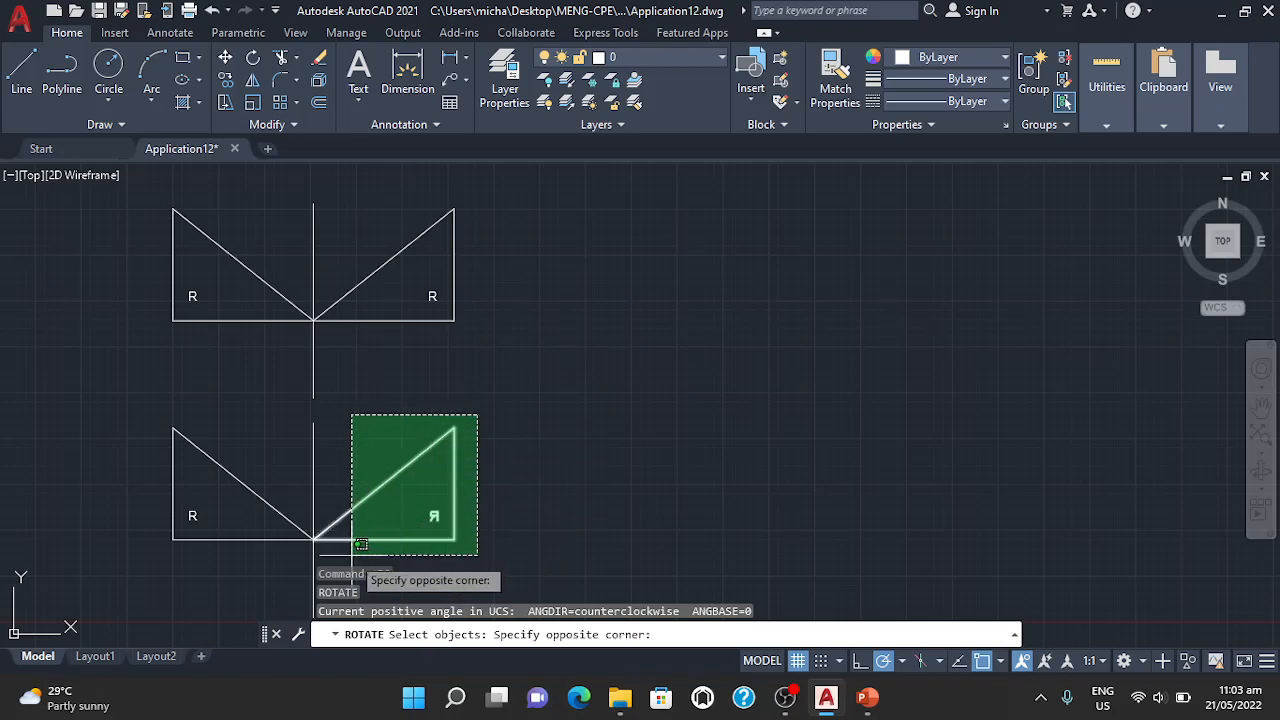
click(351, 555)
key(Return)
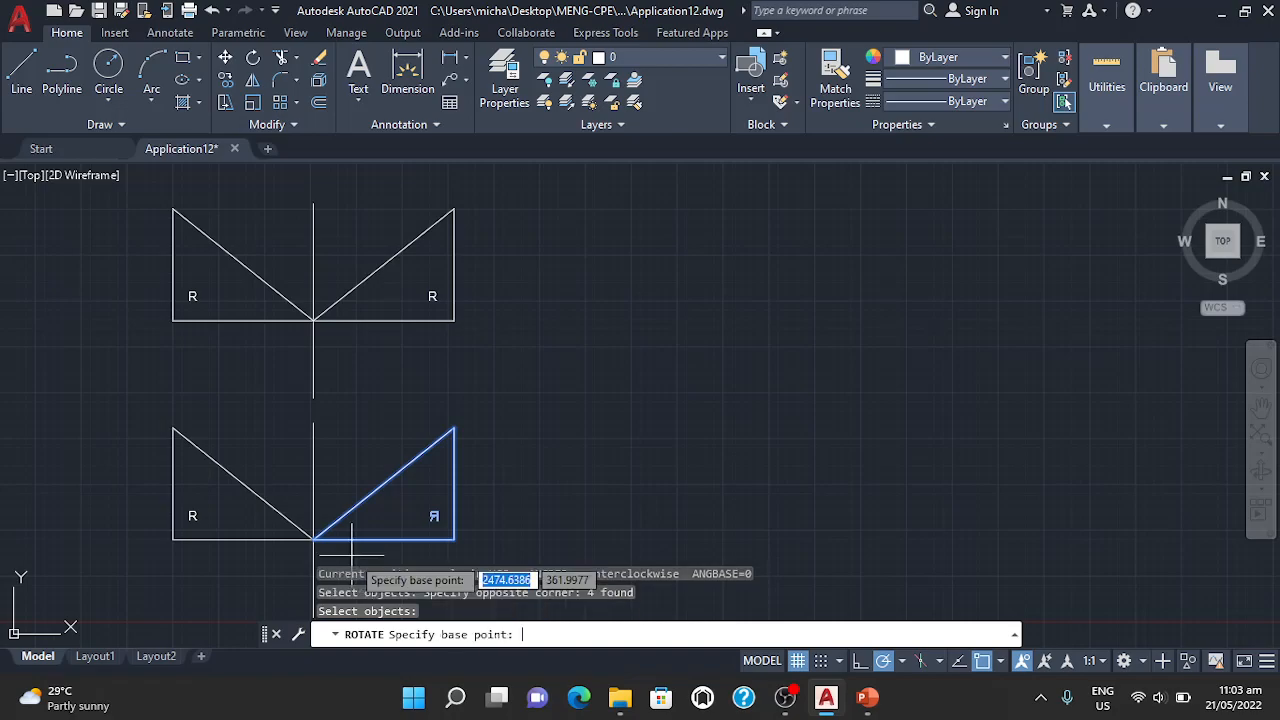
click(455, 427)
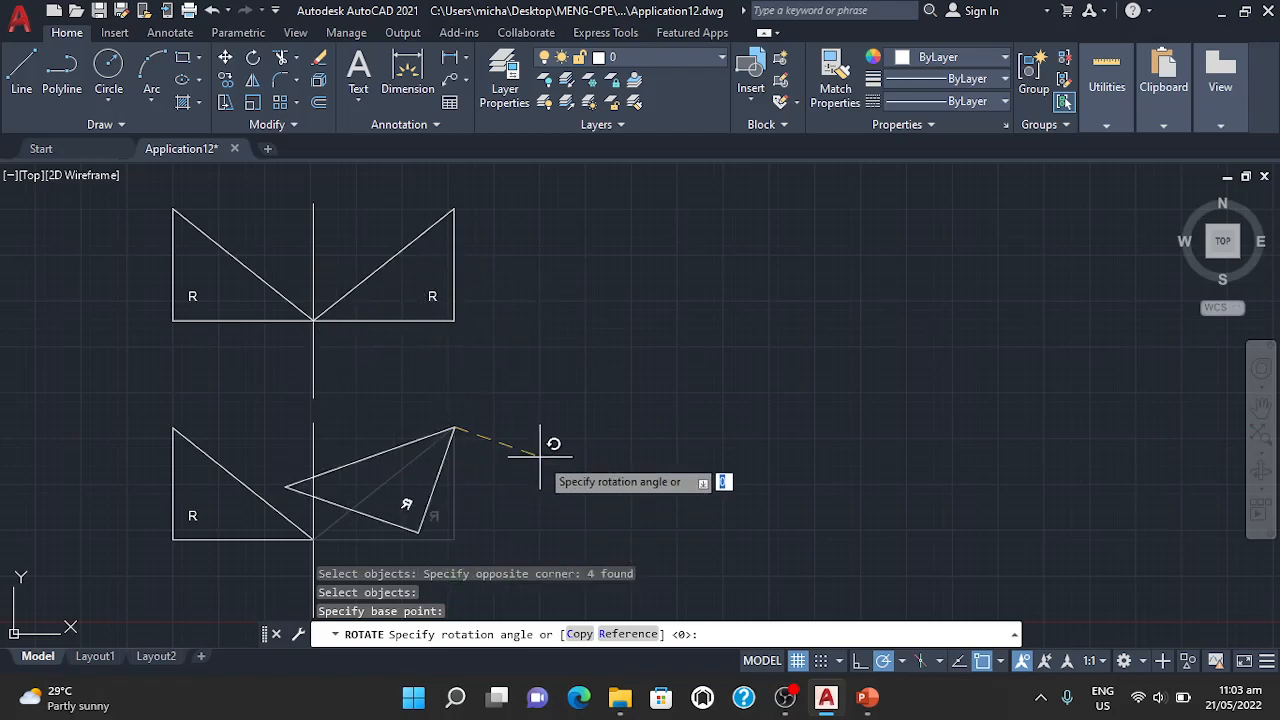
click(355, 372)
text(u)
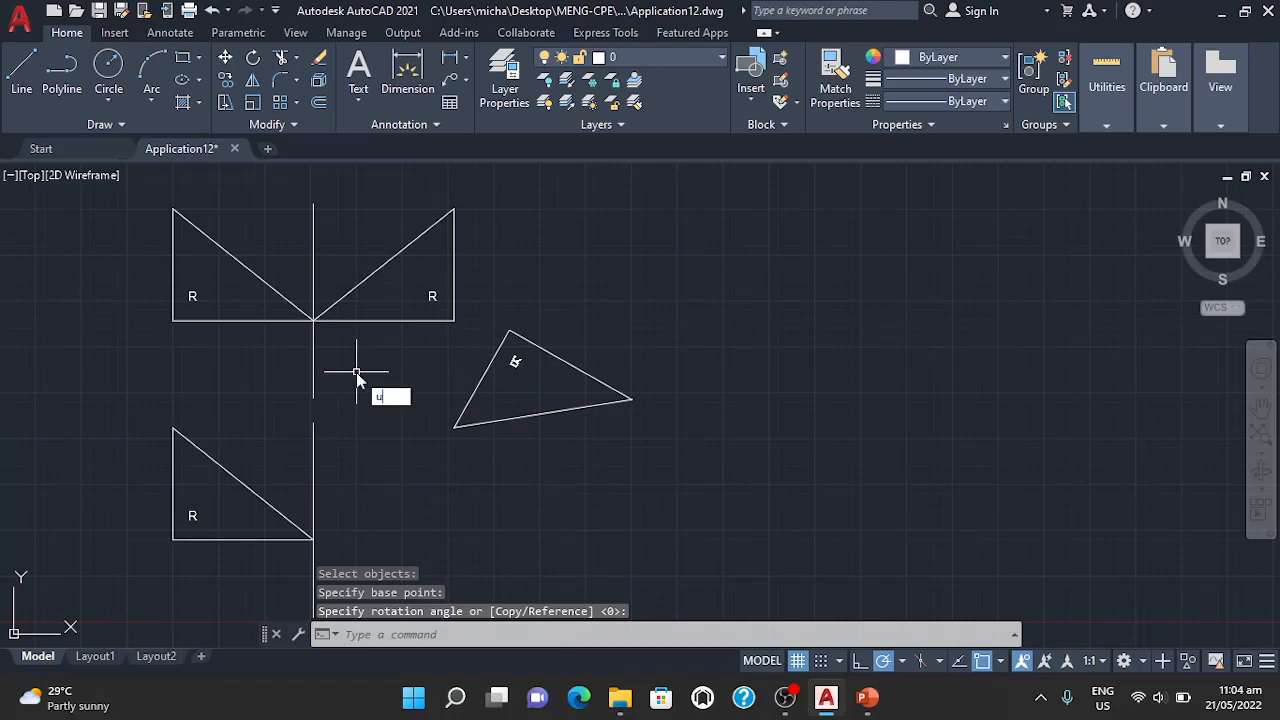
key(Return)
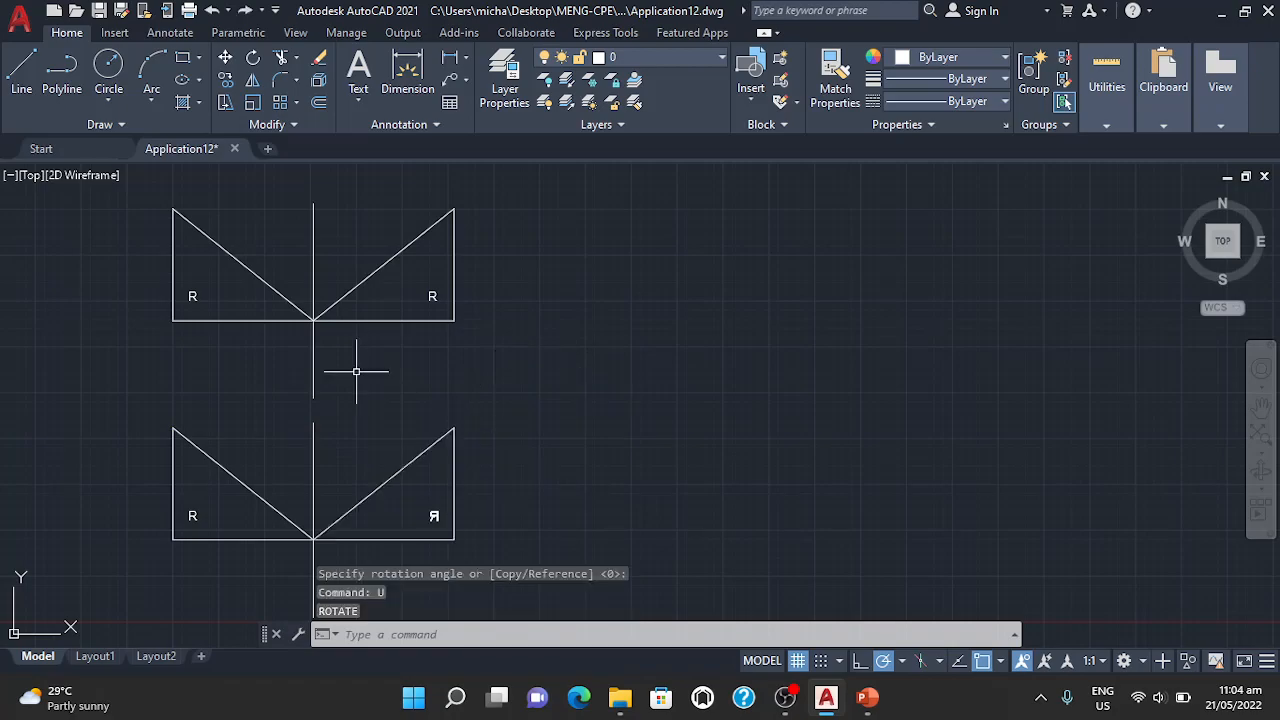
Rotate the lower mirrored triangle and its R by 45 degrees about the triangle's top vertex
text(ro)
key(Return)
click(471, 405)
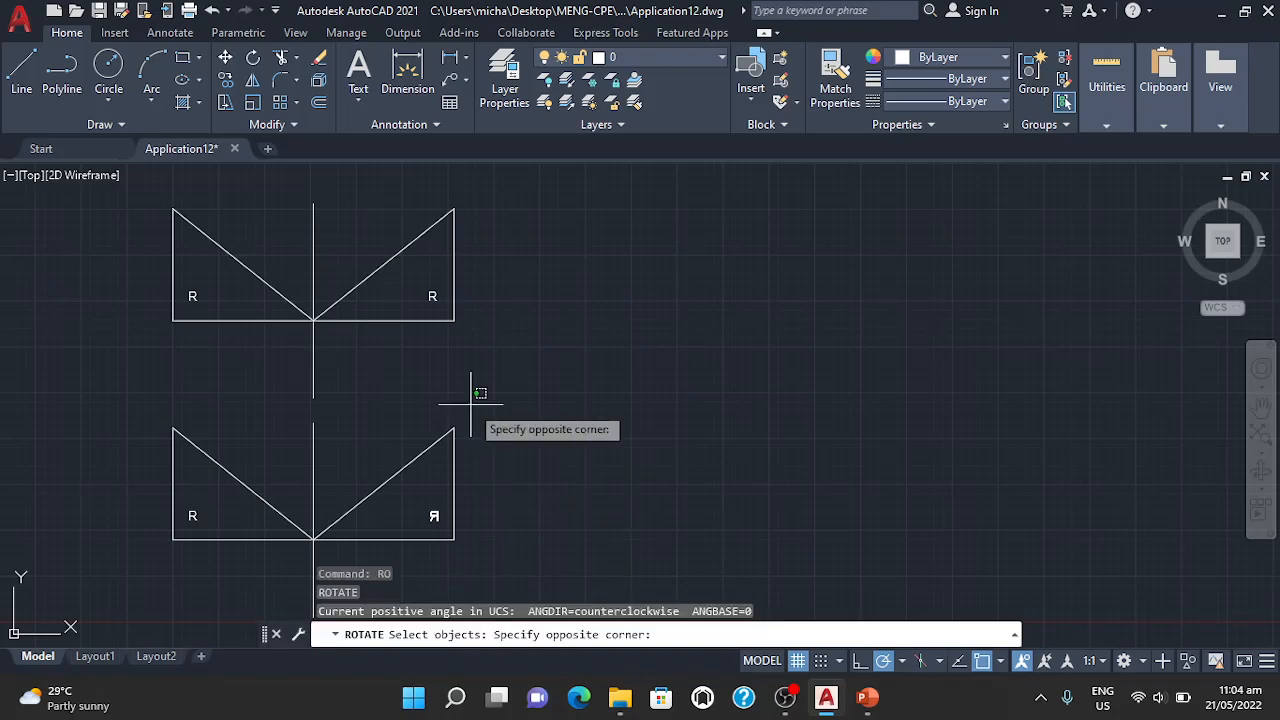
click(385, 553)
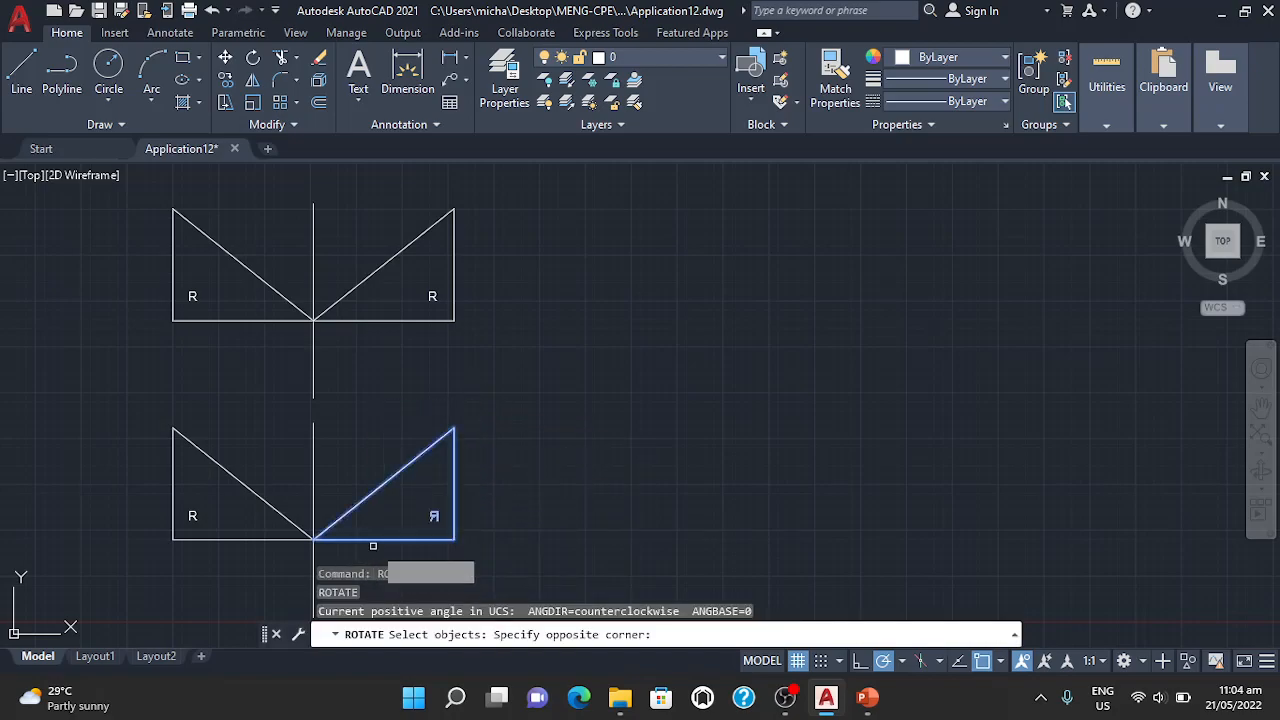
key(Return)
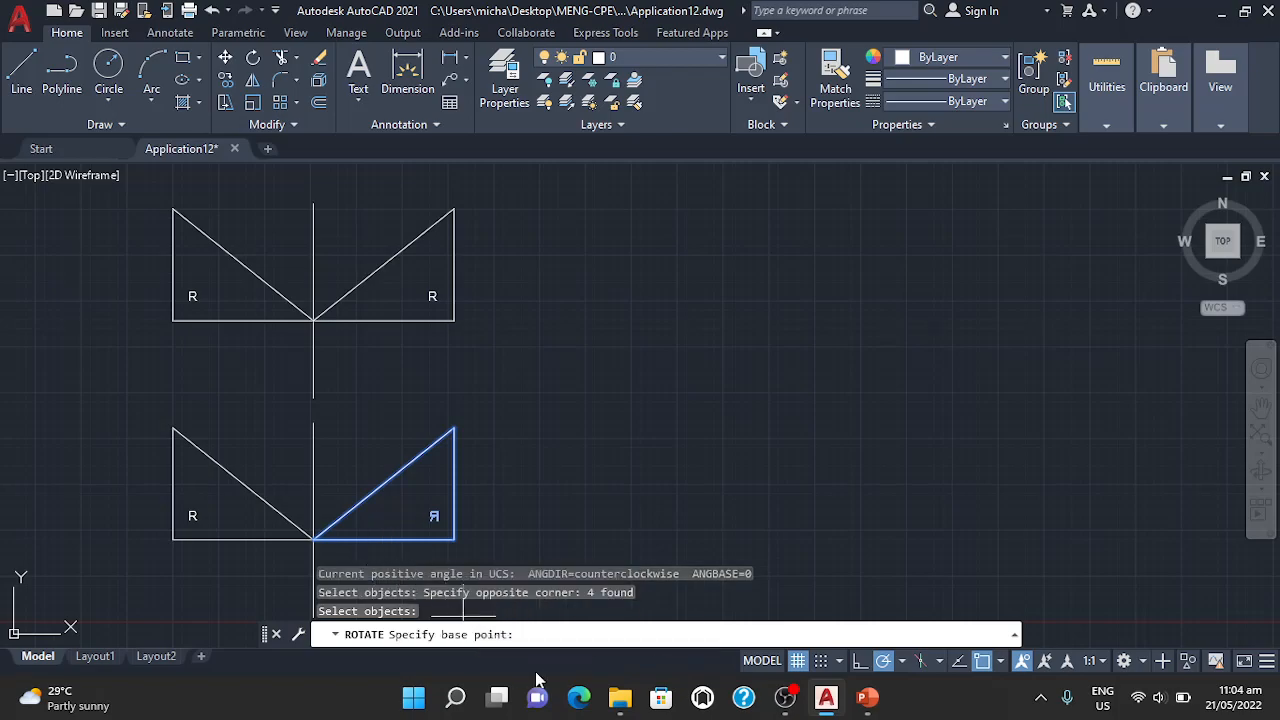
click(454, 428)
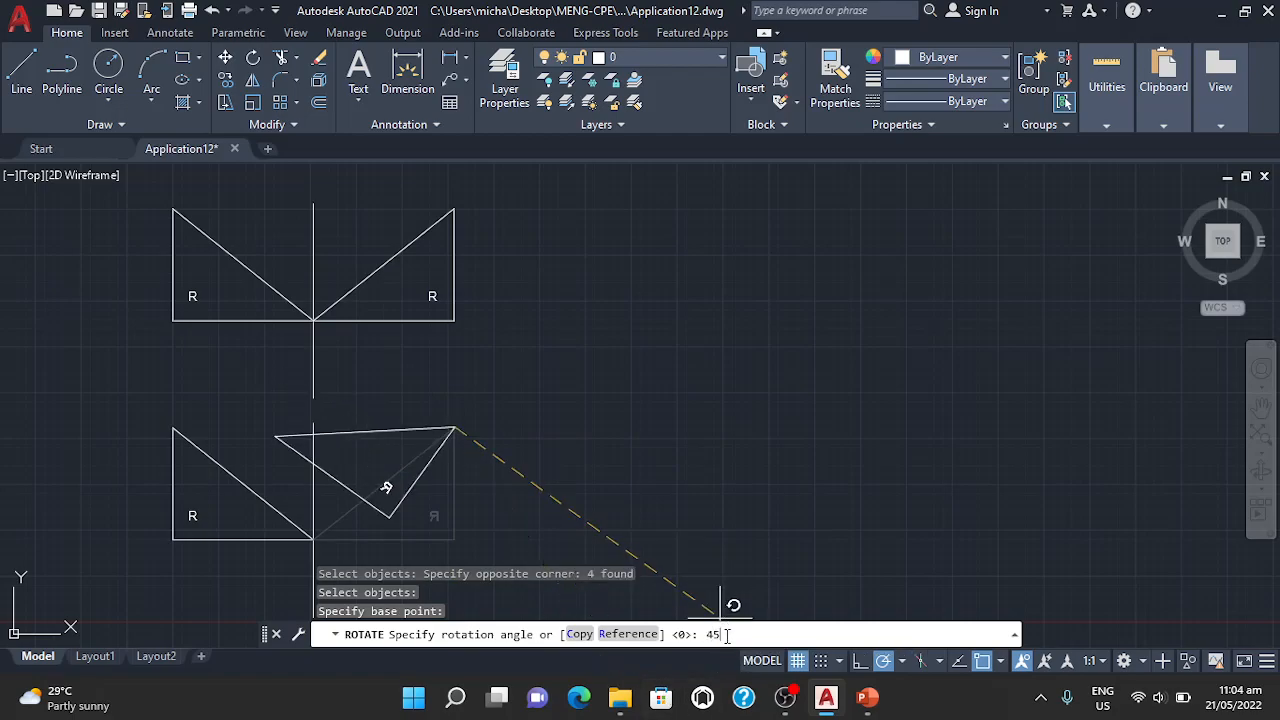
key(Return)
scroll(512, 457, down, 2)
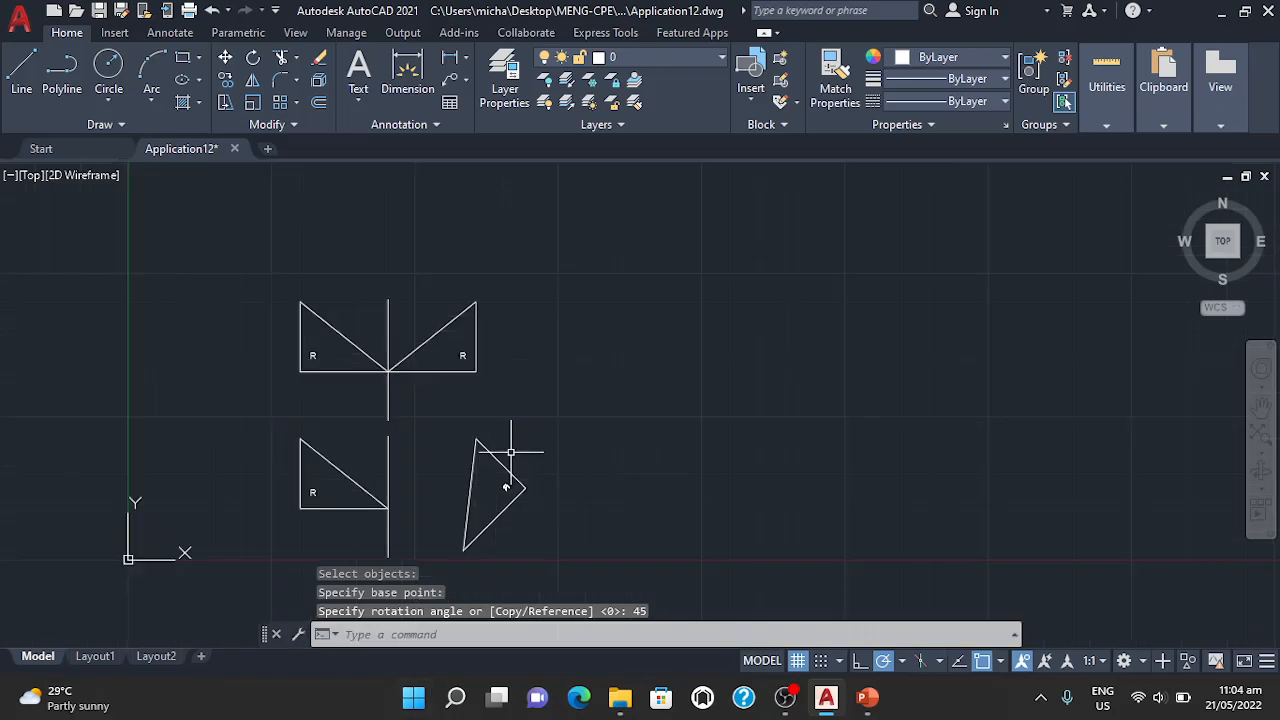
middle_drag(566, 460, 566, 423)
scroll(509, 486, up, 4)
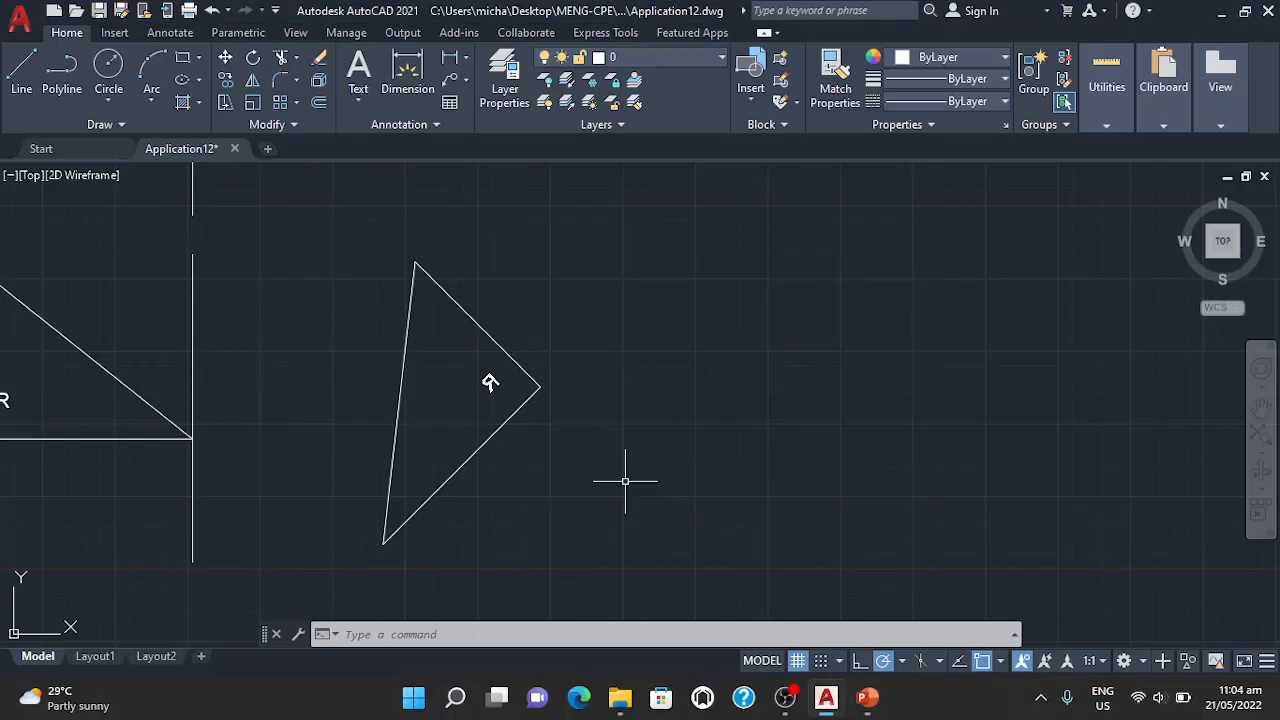
mouse_move(671, 408)
middle_down()
mouse_move(481, 434)
mouse_move(403, 477)
middle_up()
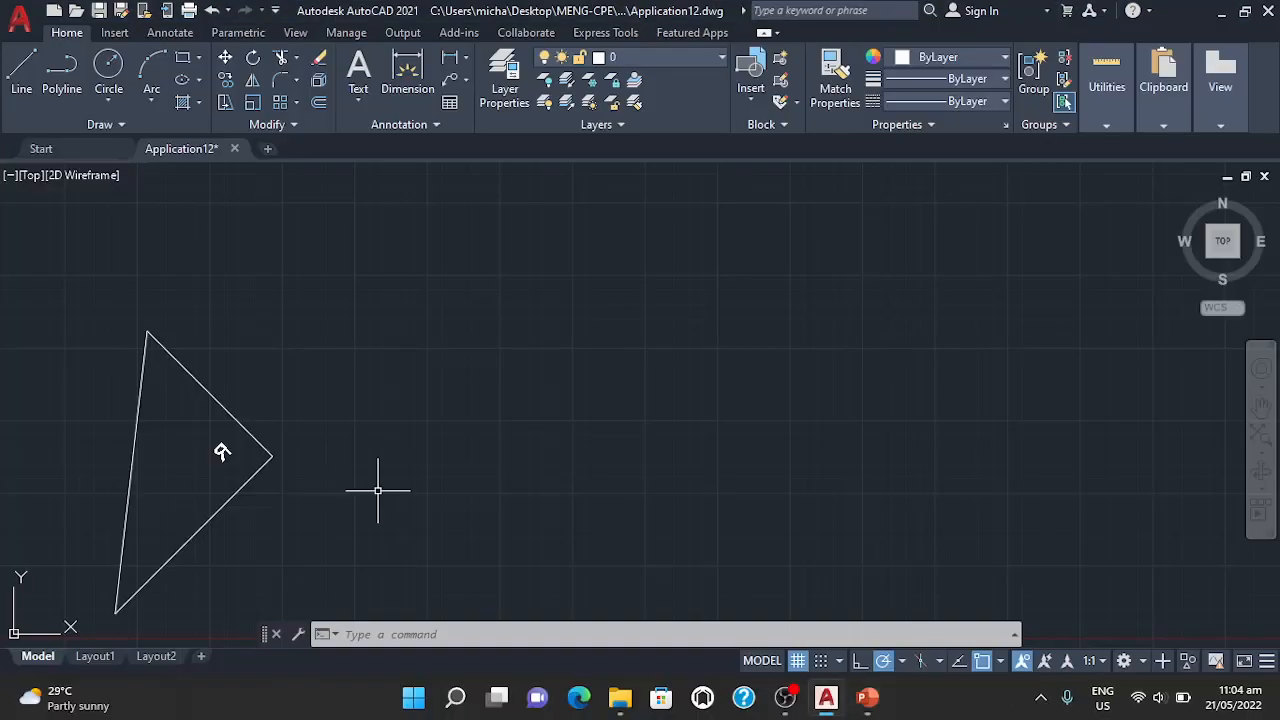
text(l)
key(Return)
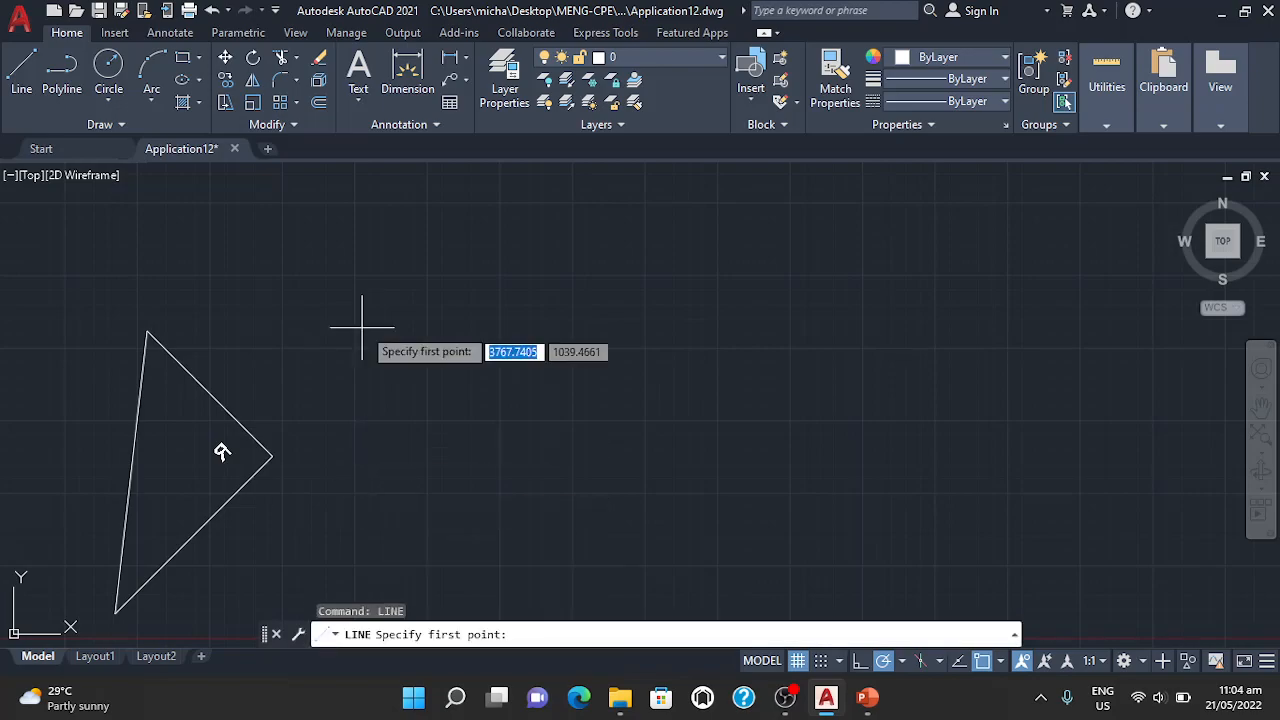
click(407, 248)
click(407, 375)
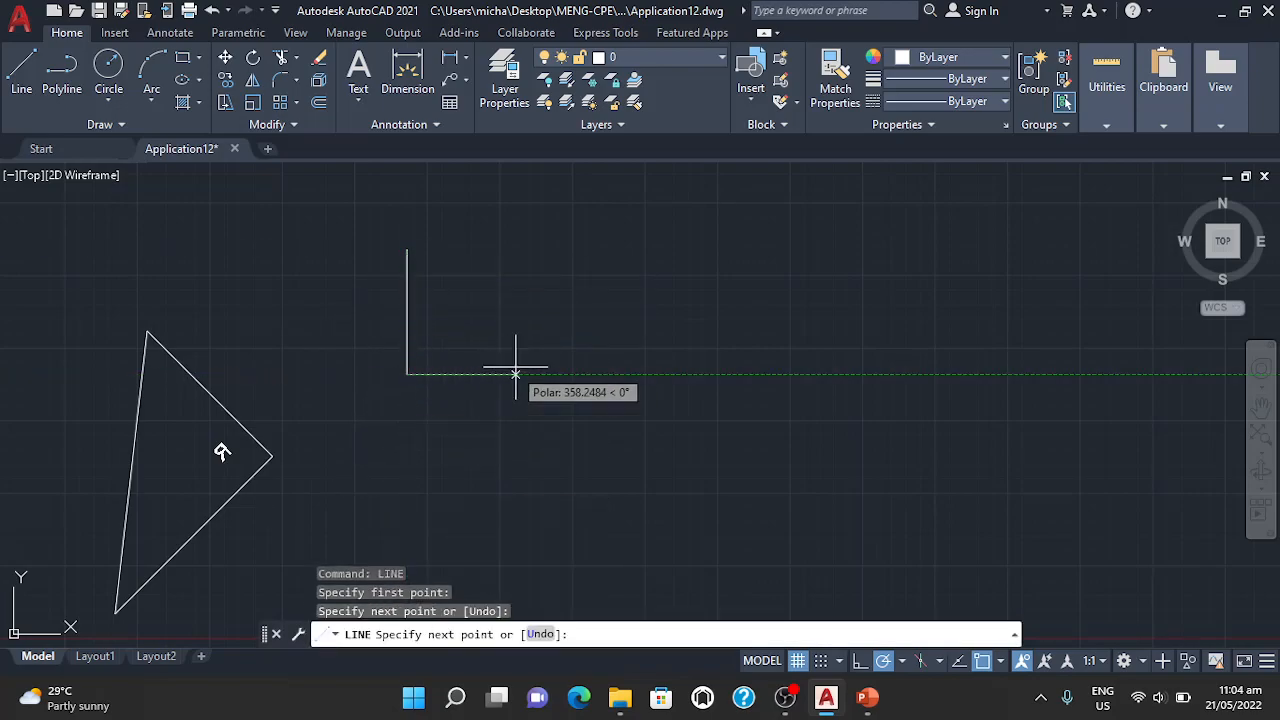
click(597, 375)
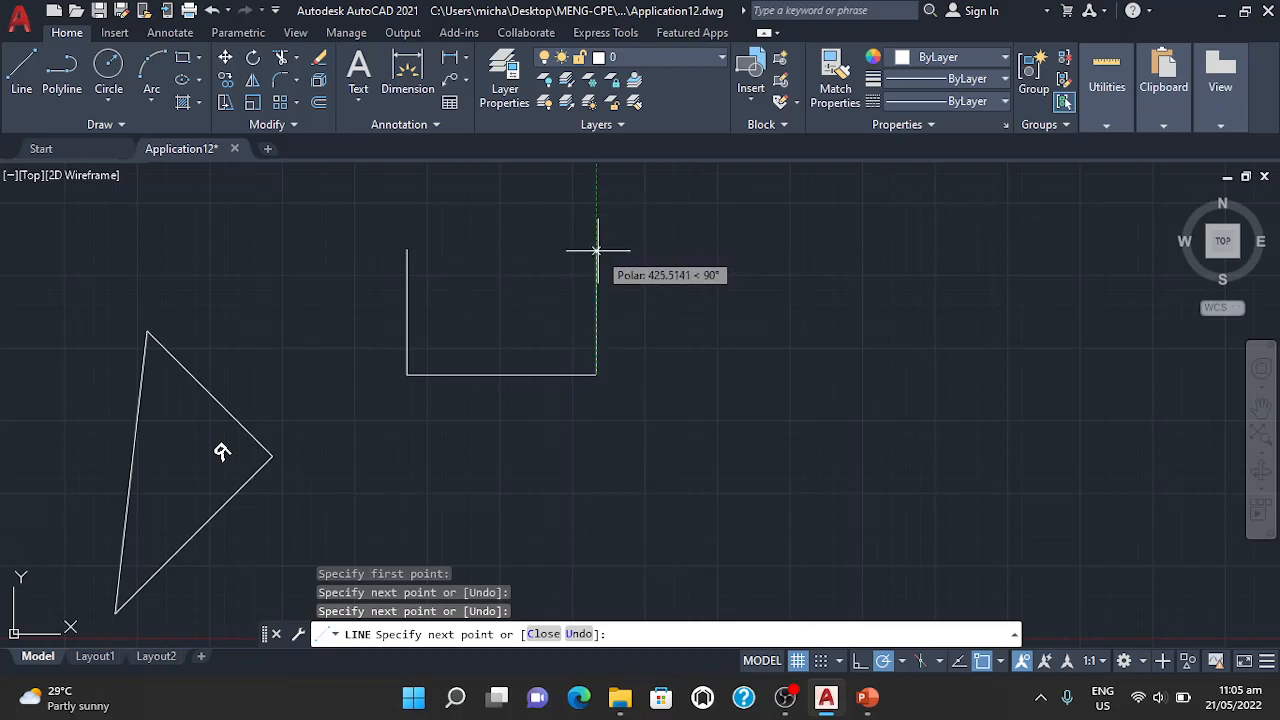
key(Escape)
text(u)
key(Return)
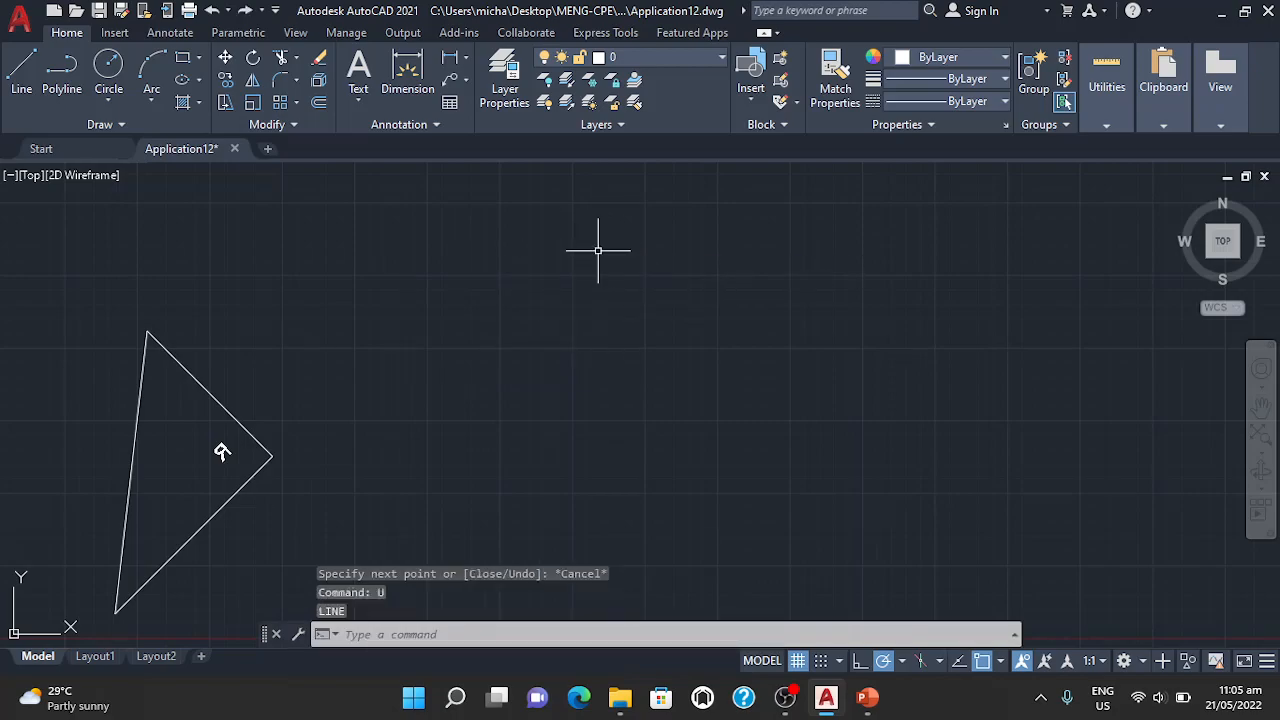
Draw a freehand horizontal rectangle in the empty area to the upper right of the rotated triangle
text(rec)
key(Return)
click(373, 237)
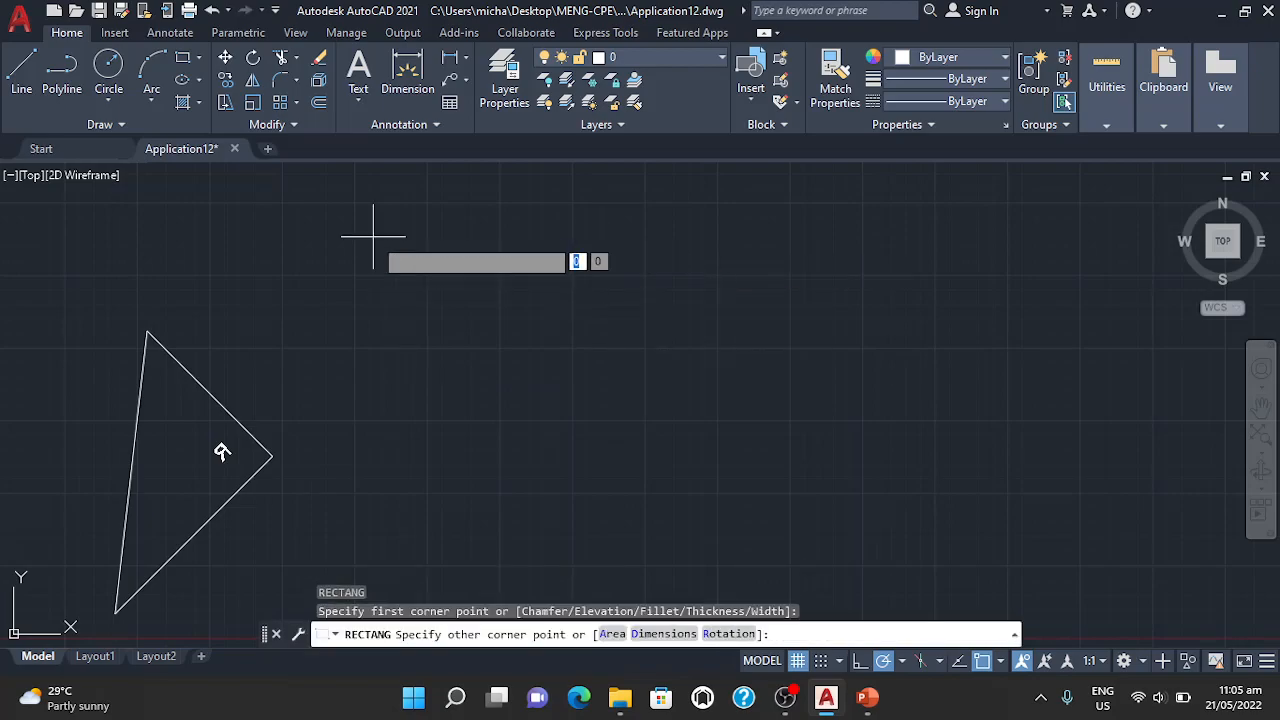
click(580, 352)
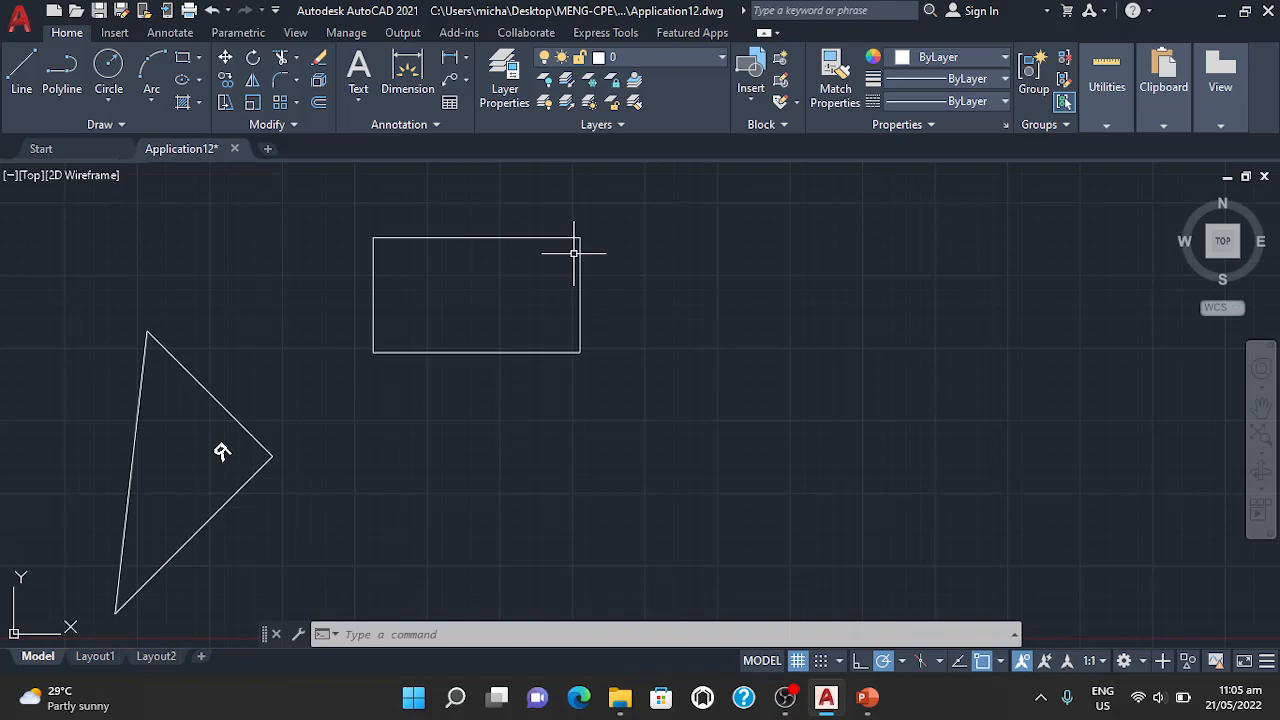
Chamfer the rectangle's upper-right corner with a first distance of 40 and a second distance of about 145 picked along its right edge
click(420, 634)
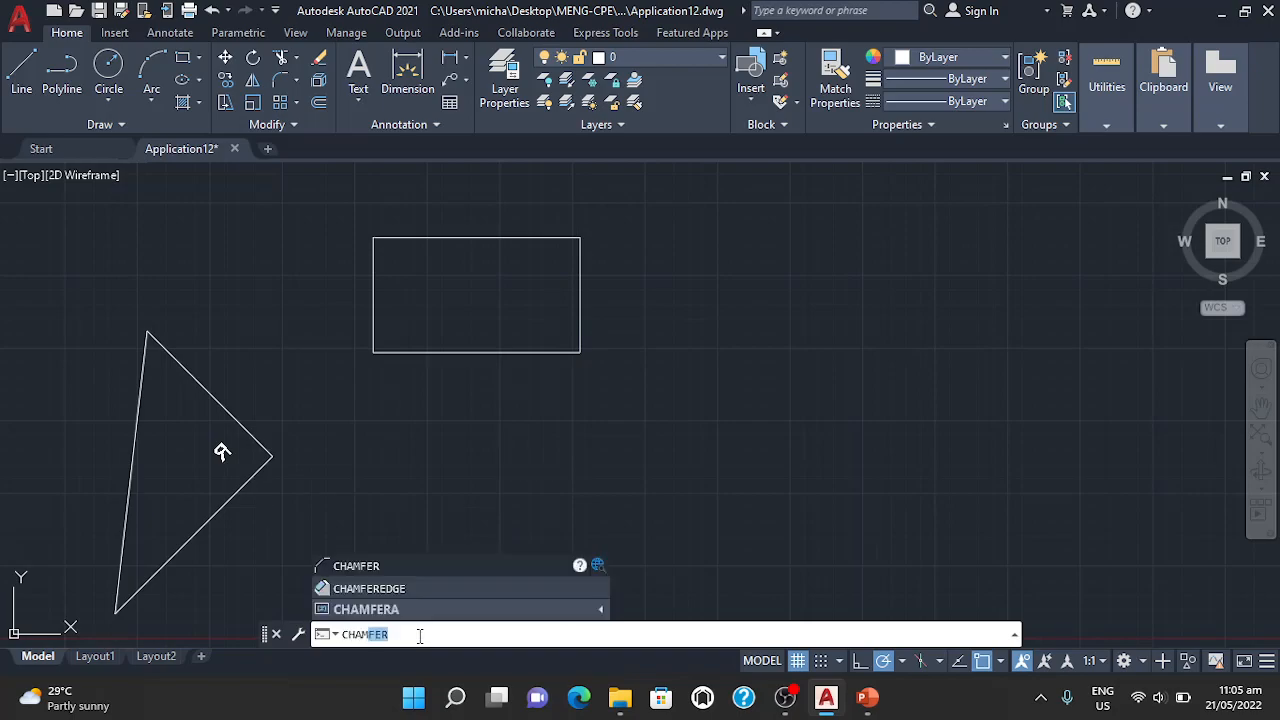
text(CHAM)
key(Return)
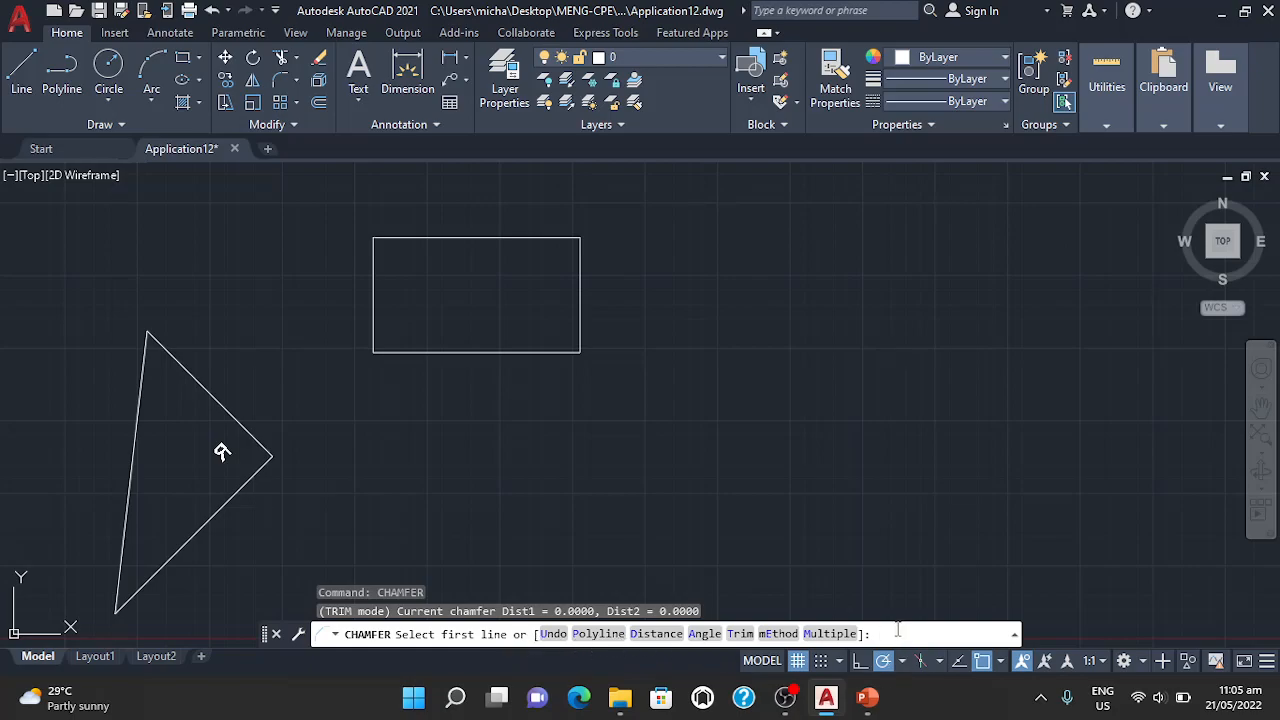
text(d)
key(Return)
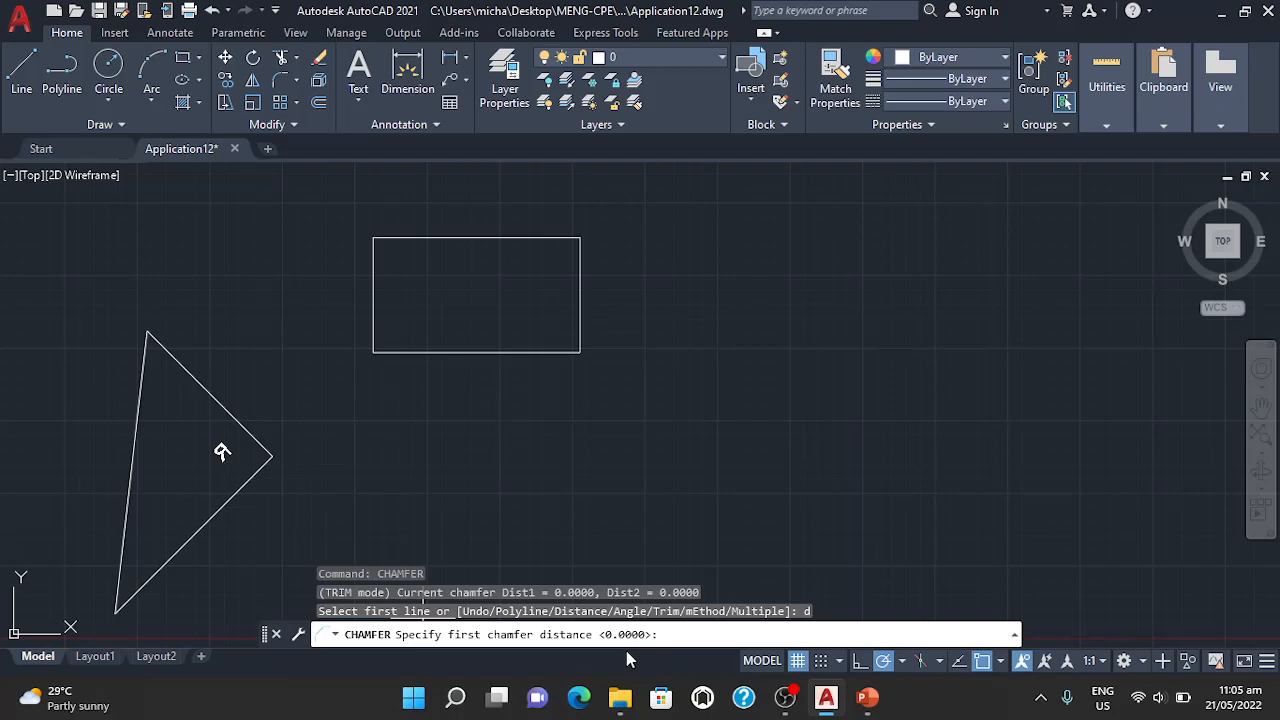
key(Return)
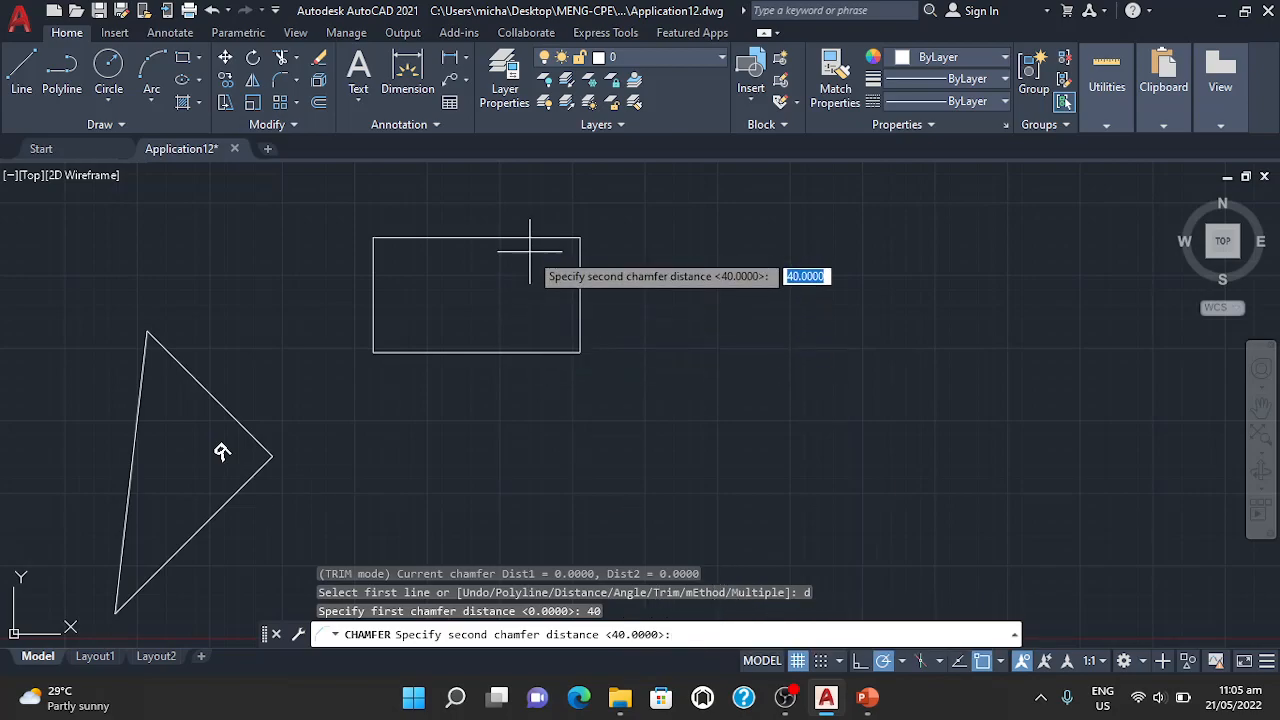
click(581, 238)
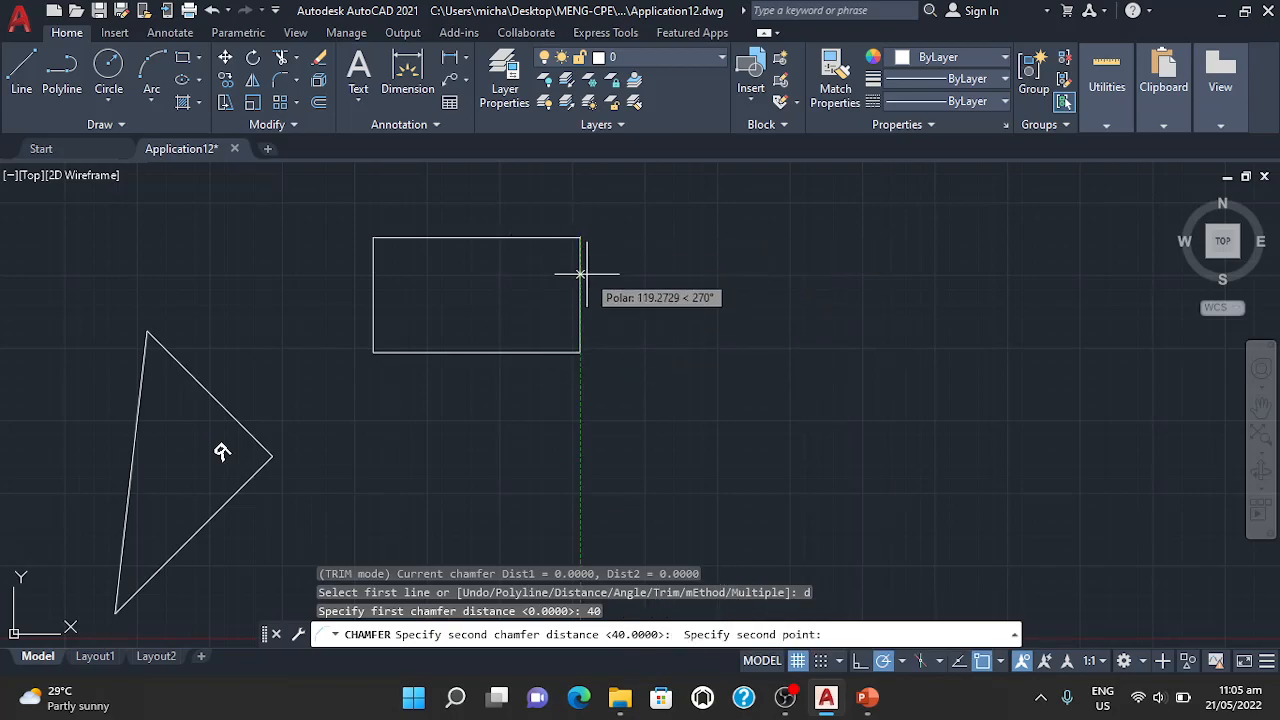
click(581, 285)
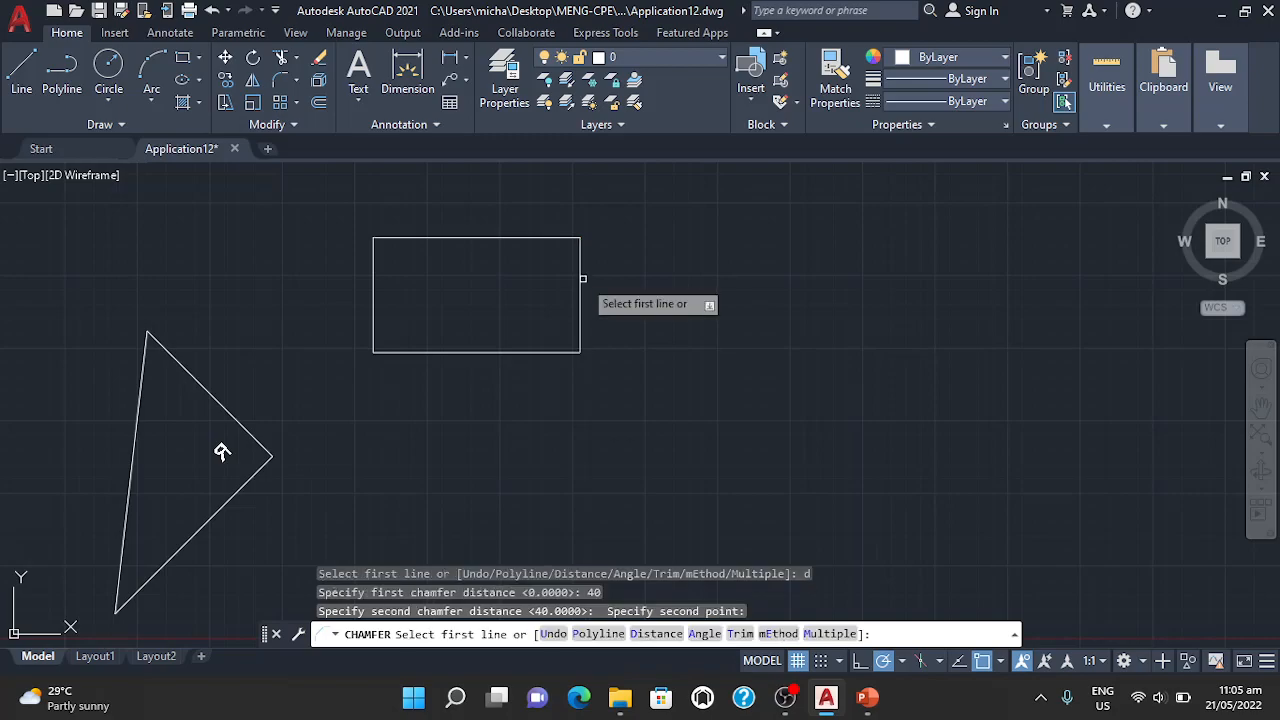
click(548, 239)
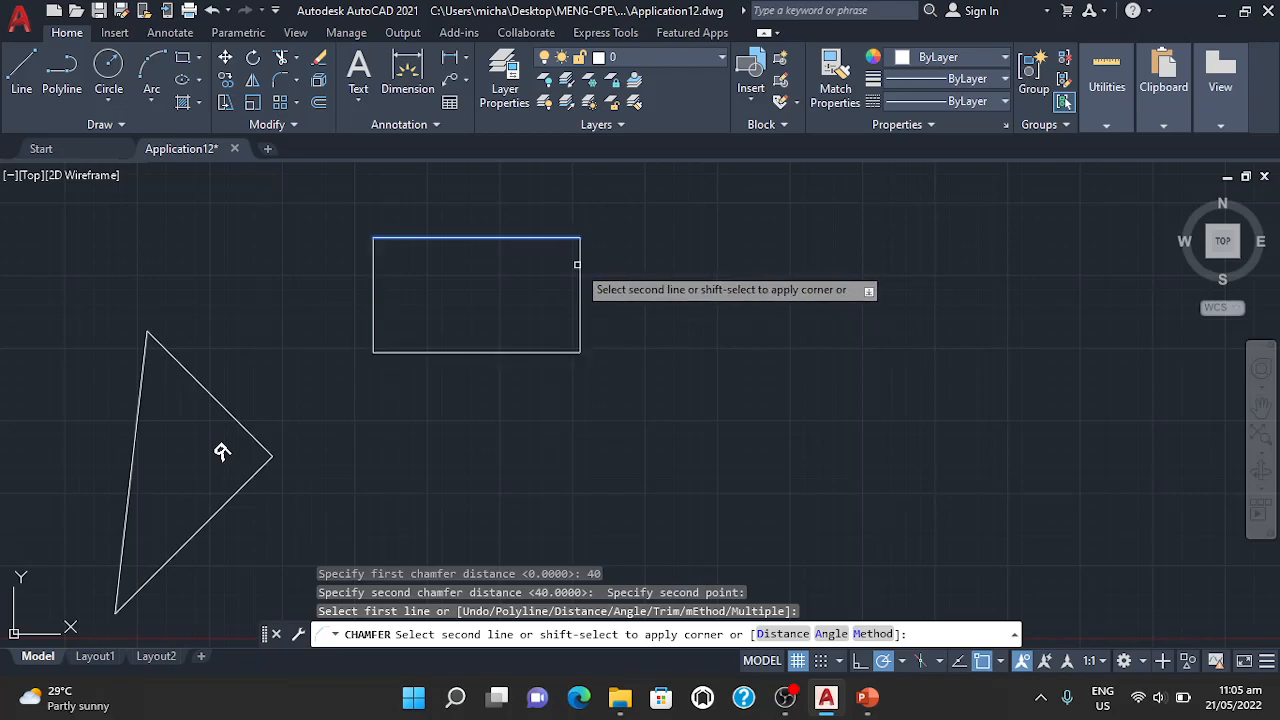
click(578, 262)
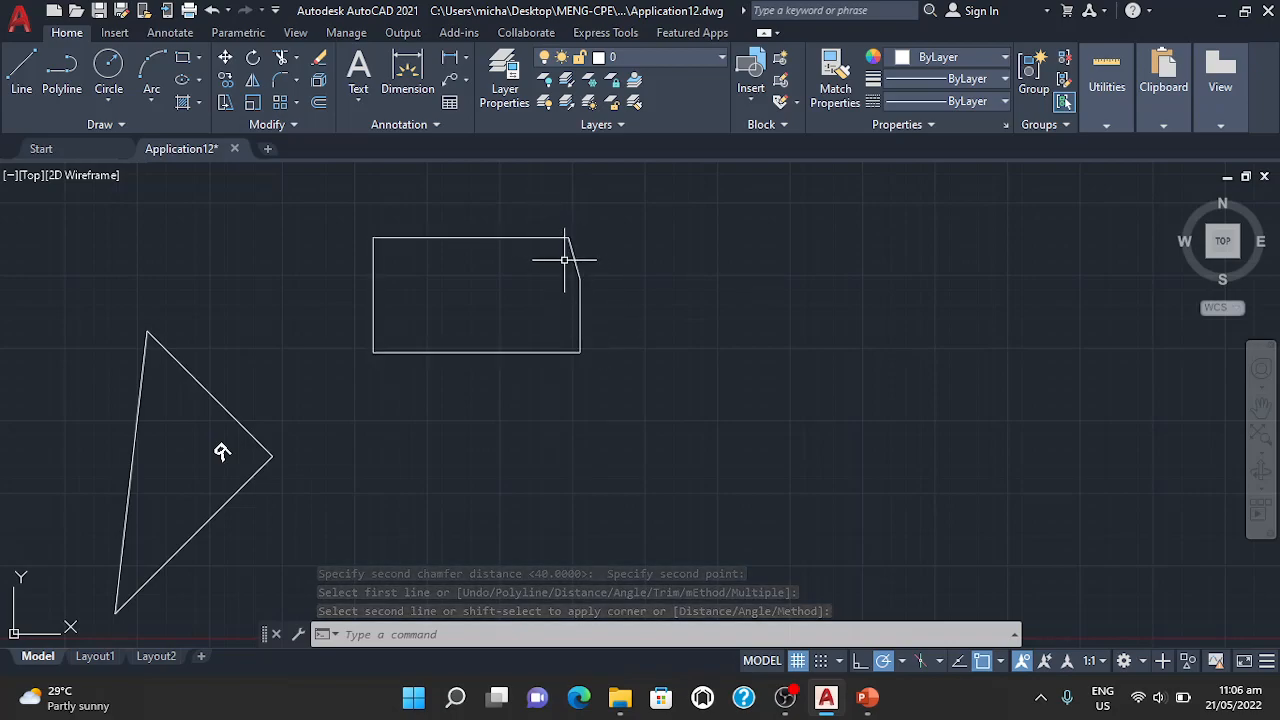
Chamfer the rectangle's lower-right corner with both the first and second distances set to 100
scroll(576, 259, up, 3)
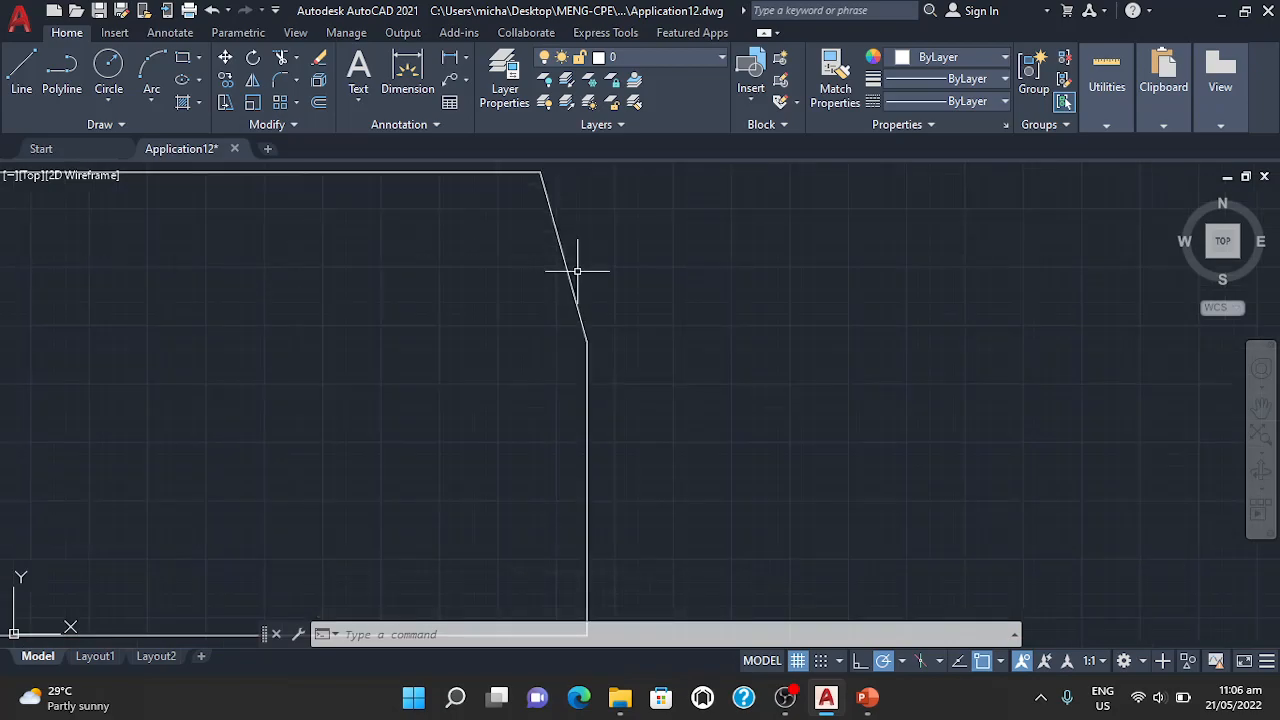
scroll(577, 277, down, 2)
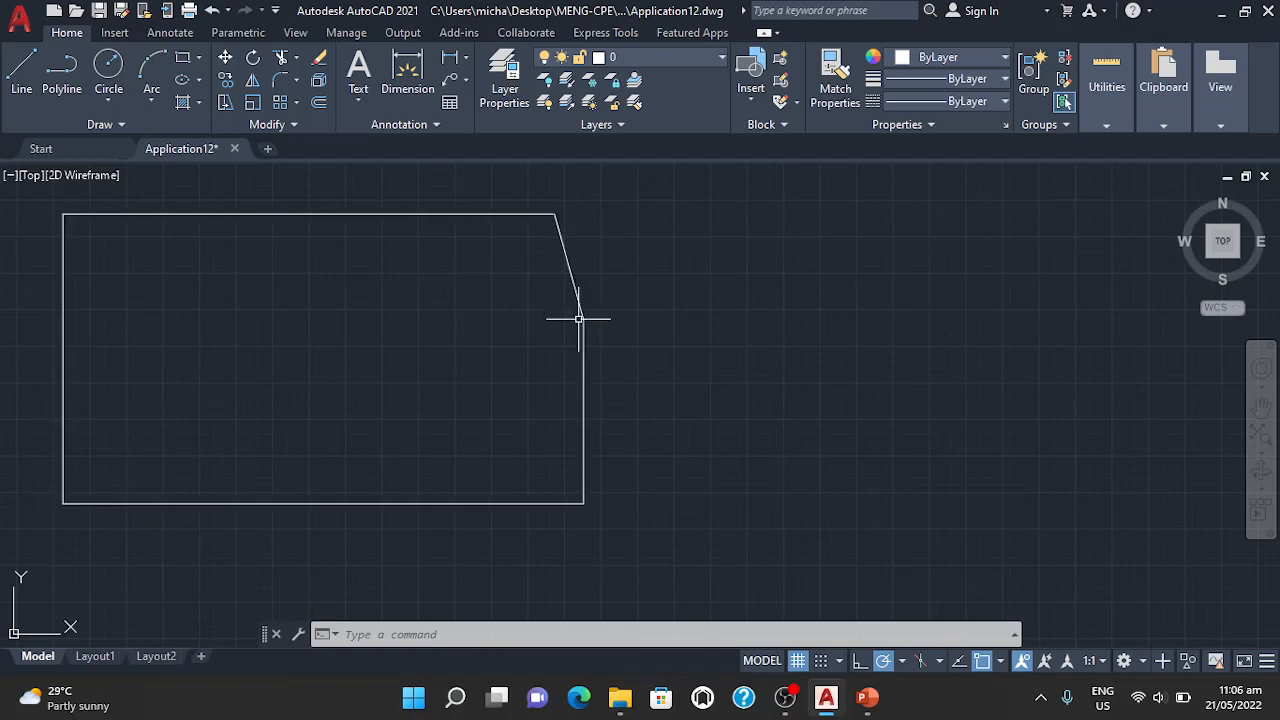
scroll(648, 372, down, 2)
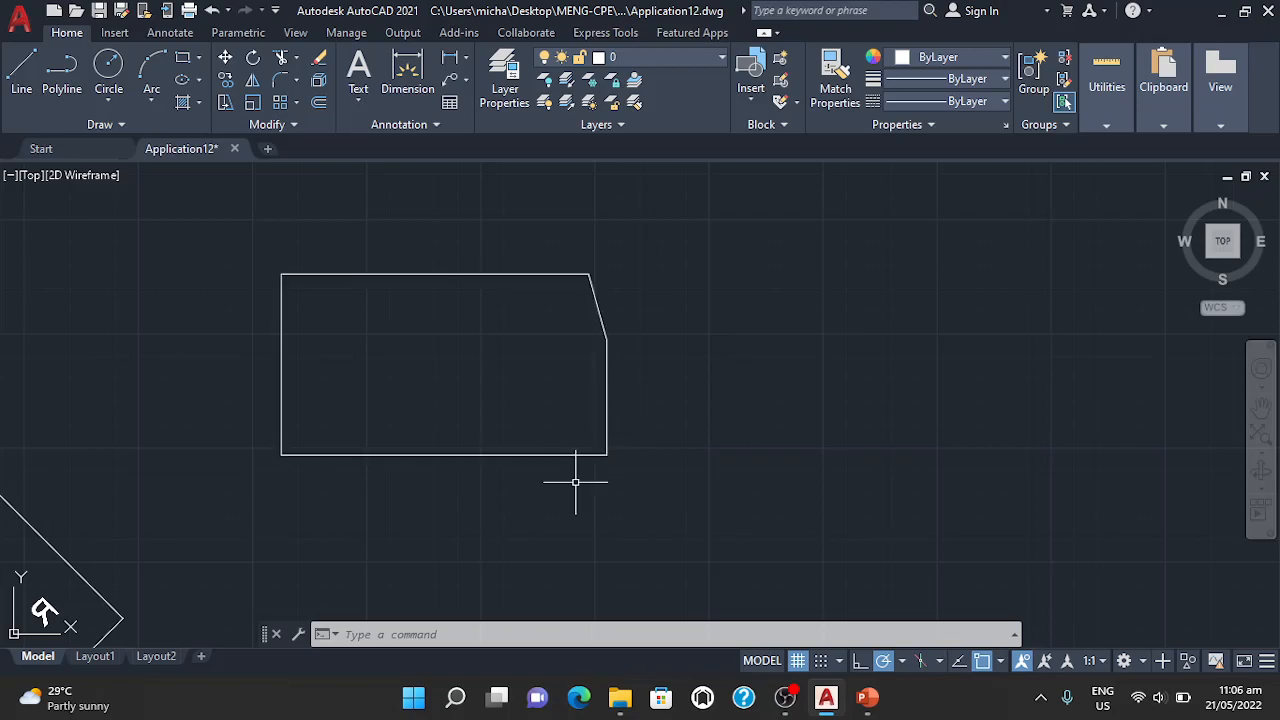
click(438, 633)
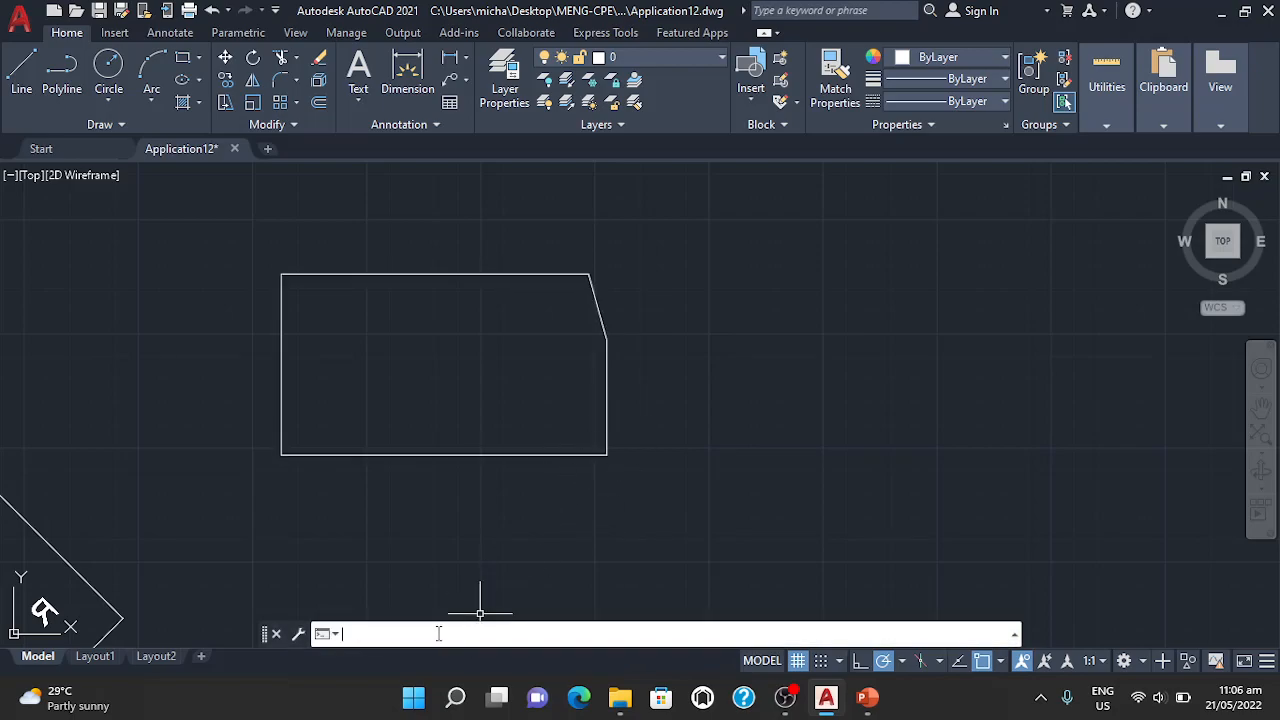
text(cham)
key(Return)
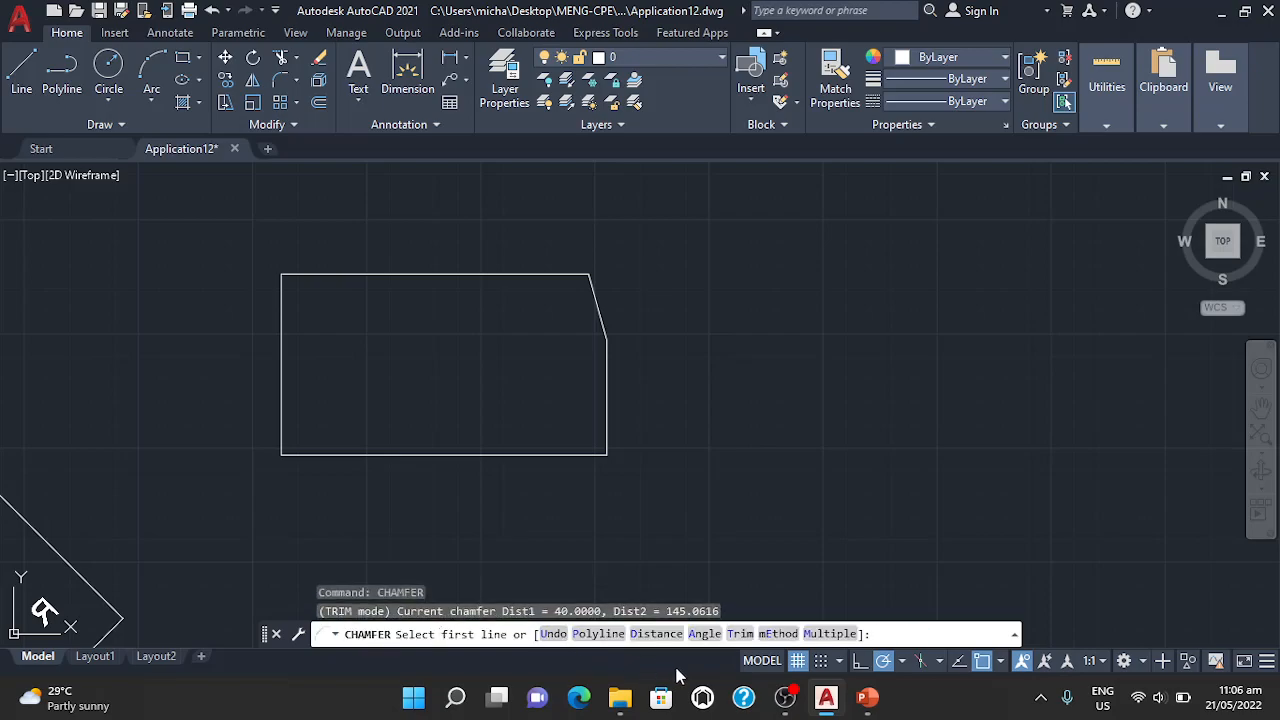
key(Return)
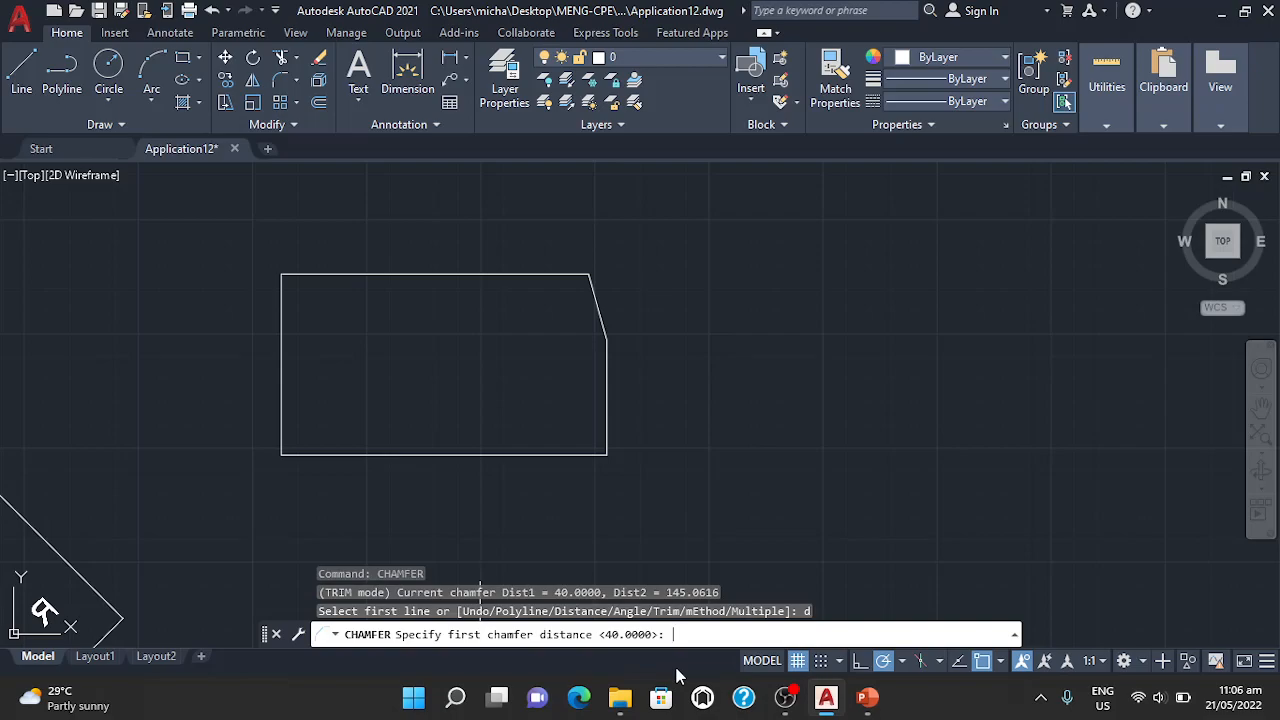
key(Return)
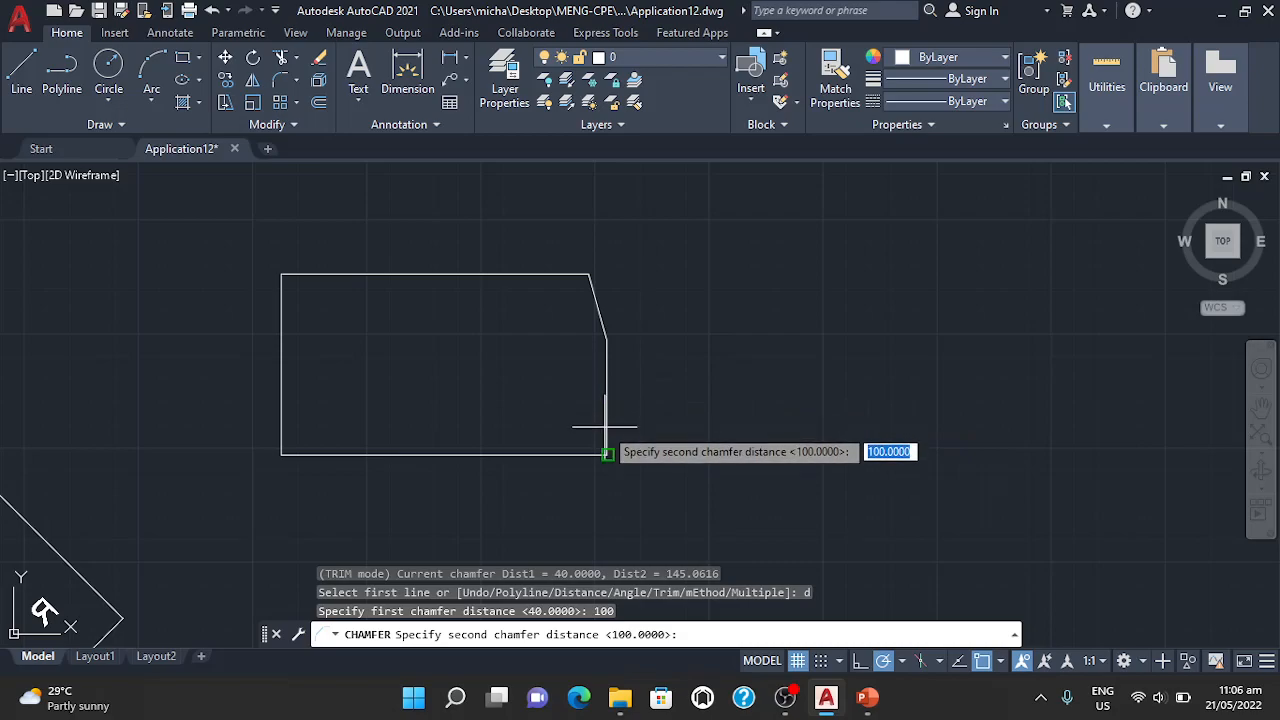
key(Return)
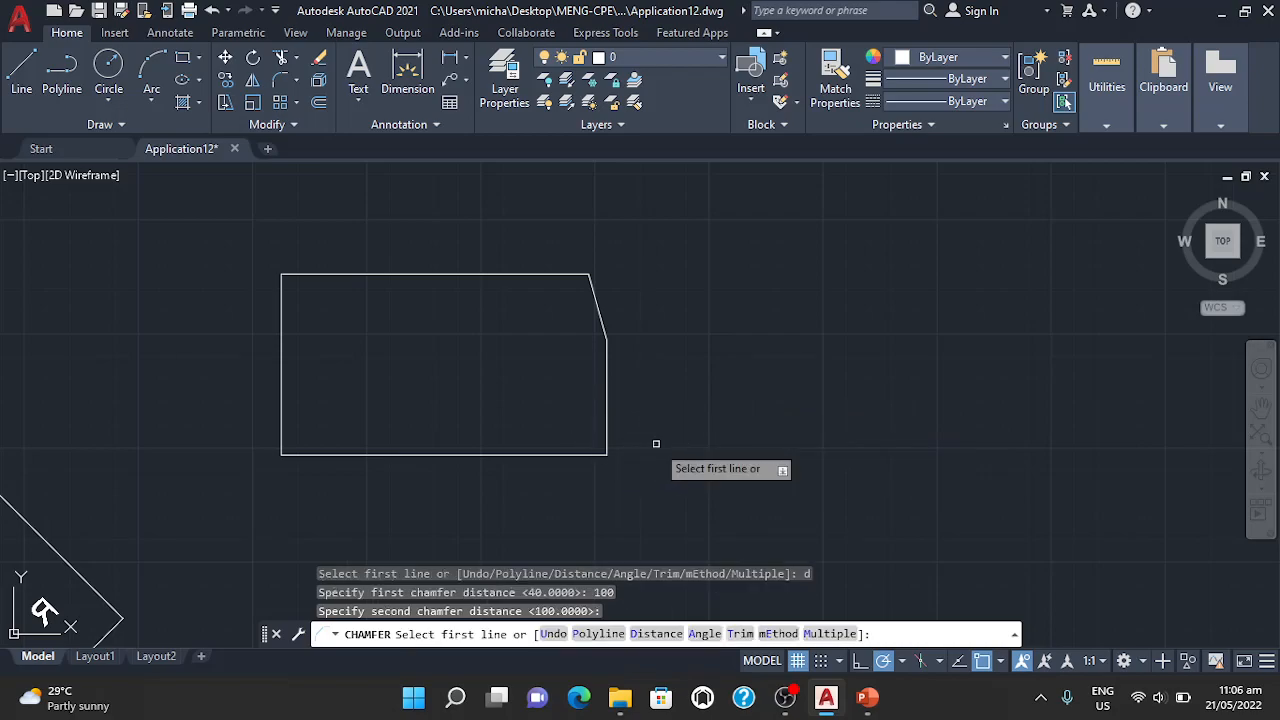
click(606, 416)
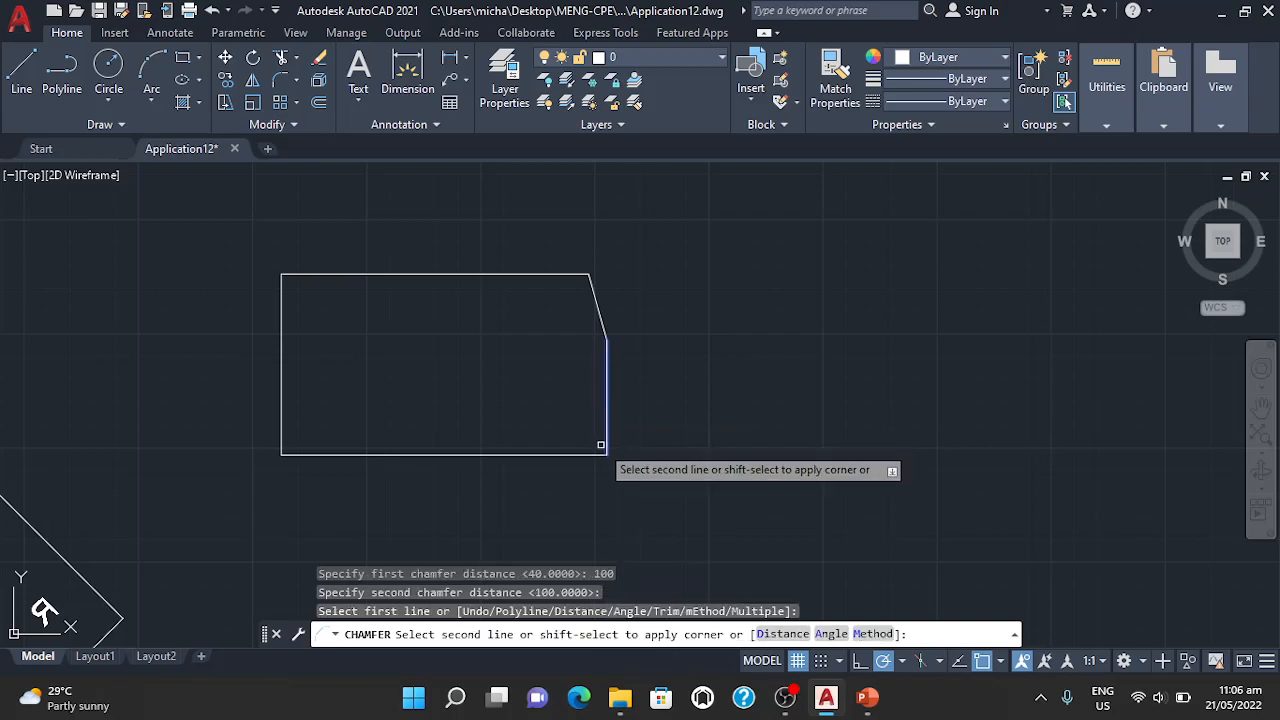
click(585, 454)
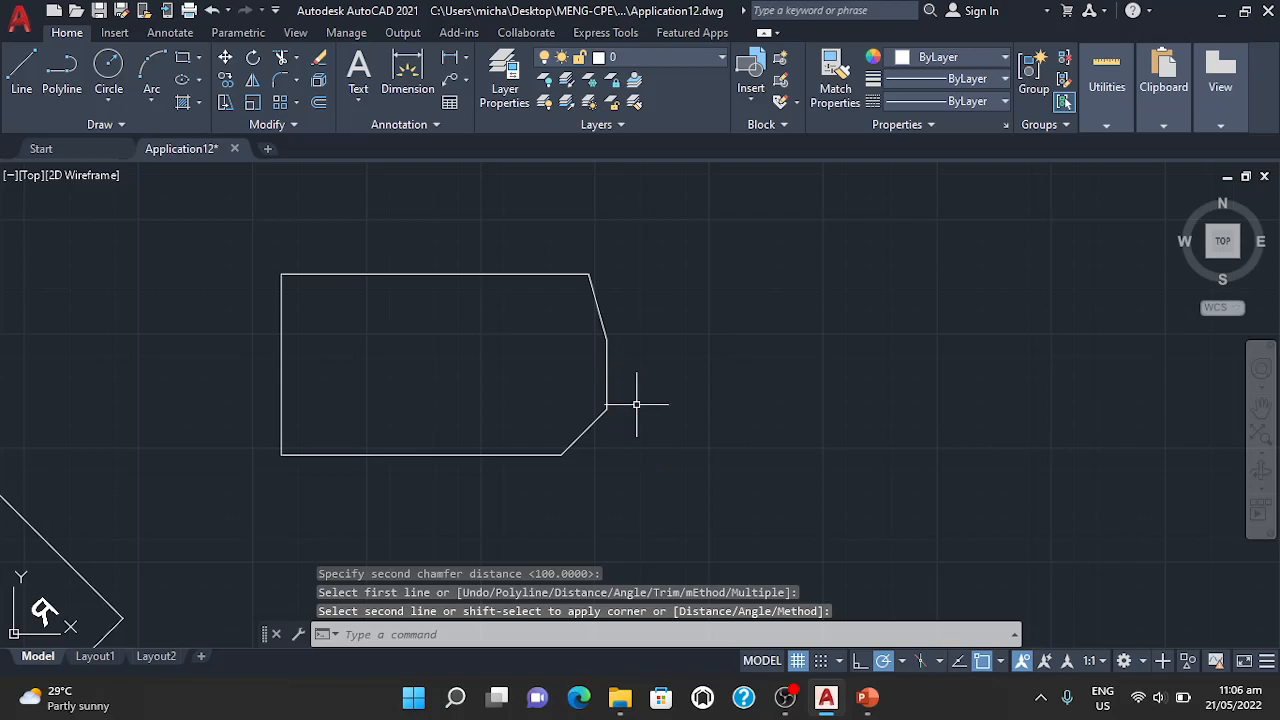
Chamfer the rectangle's lower-left corner with both the first and second distances set to 40
click(472, 636)
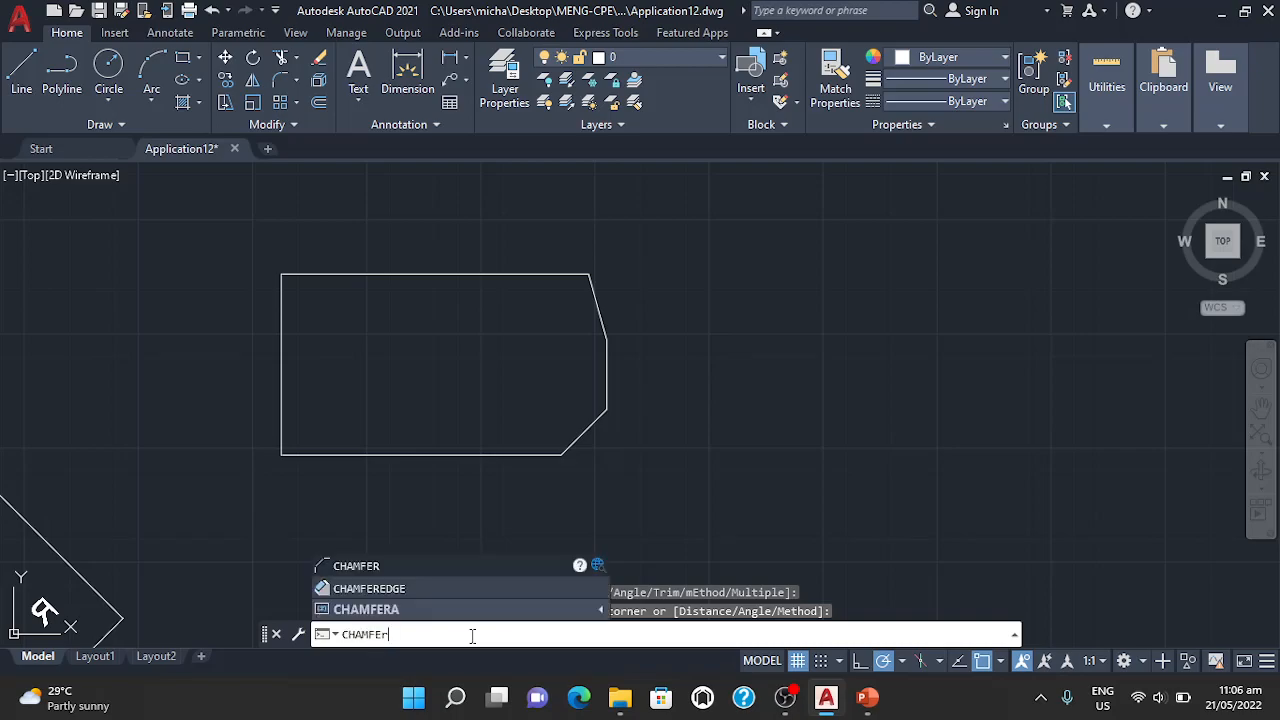
key(Return)
text(d)
key(Return)
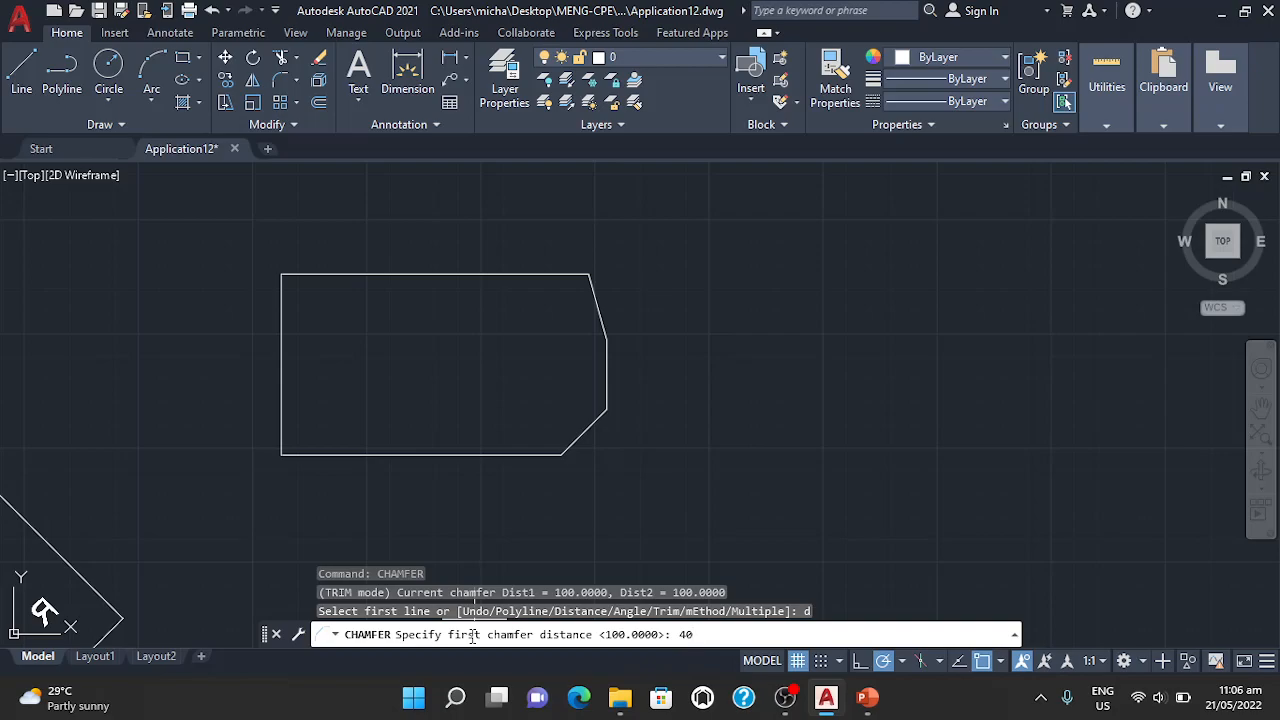
key(Return)
key(Return)
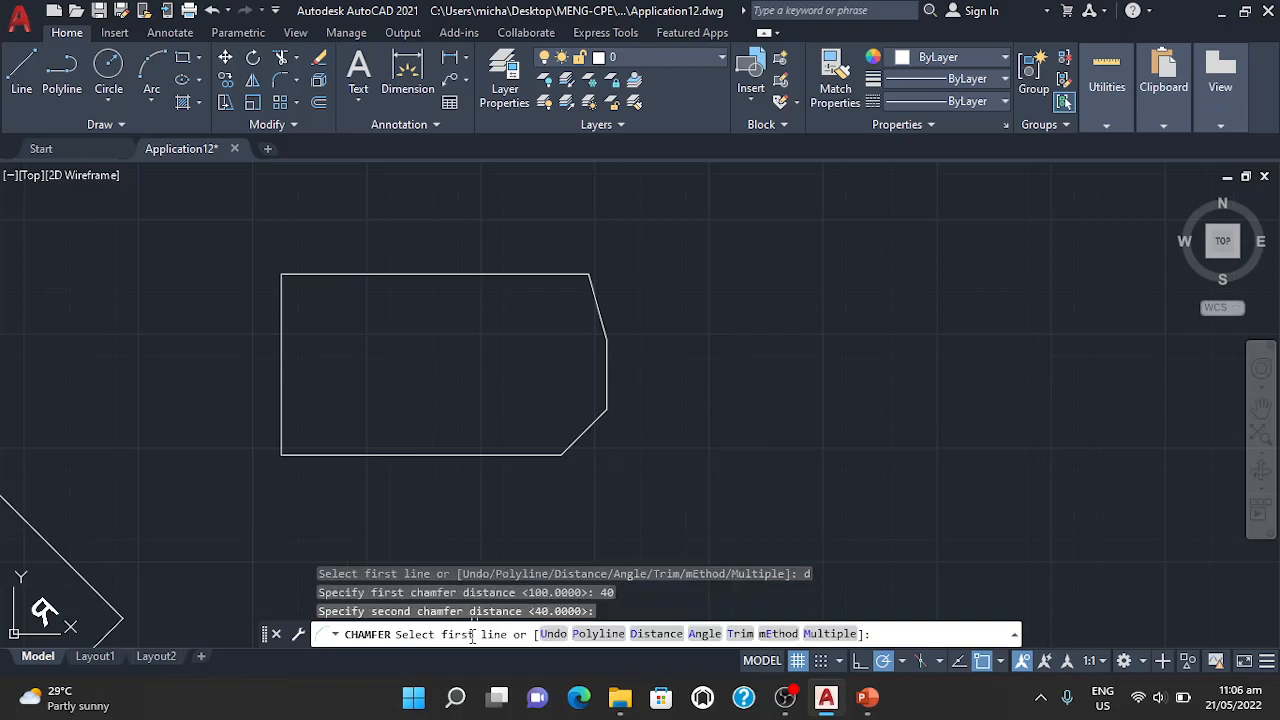
click(297, 453)
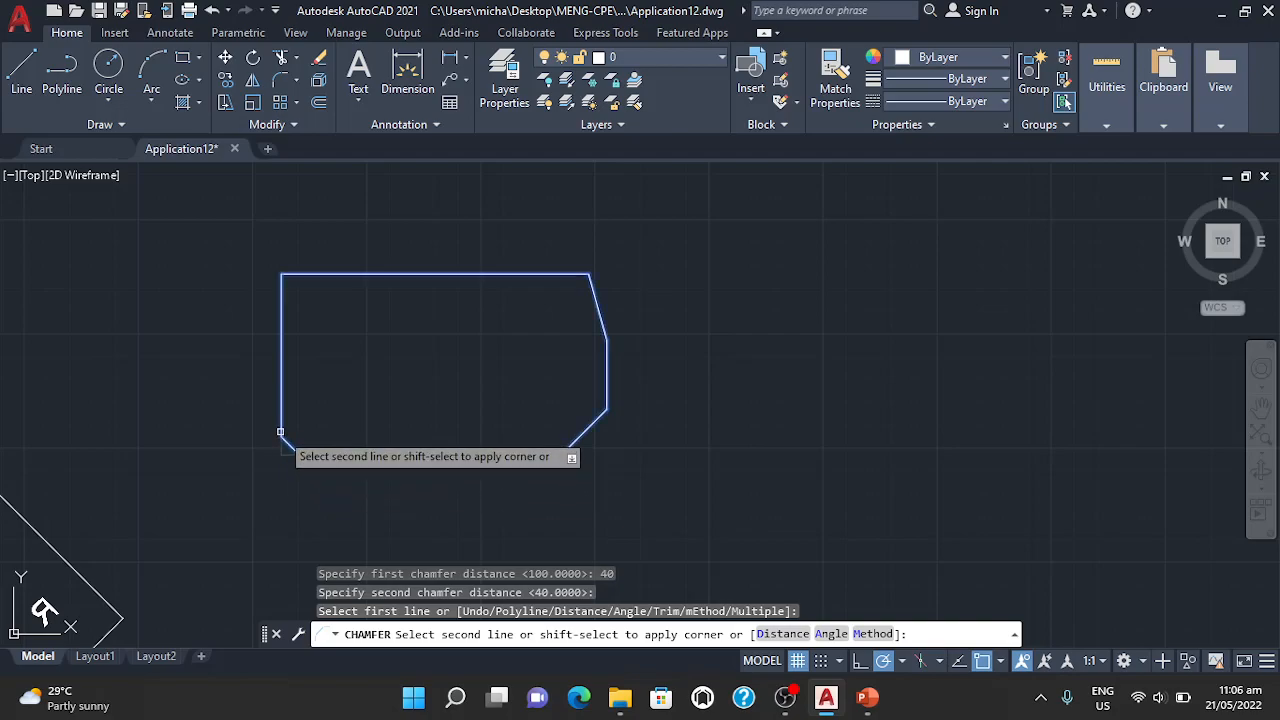
click(280, 432)
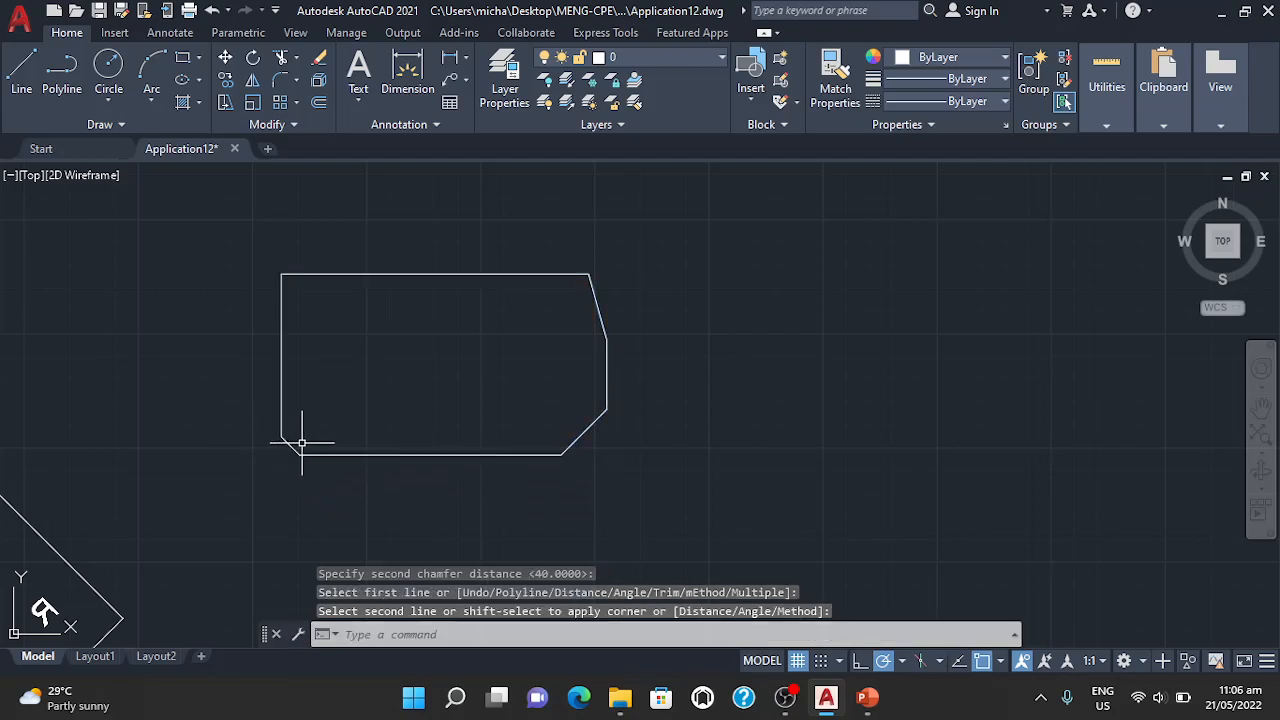
Chamfer the rectangle's upper-left corner with both the first and second distances set to 200
click(566, 638)
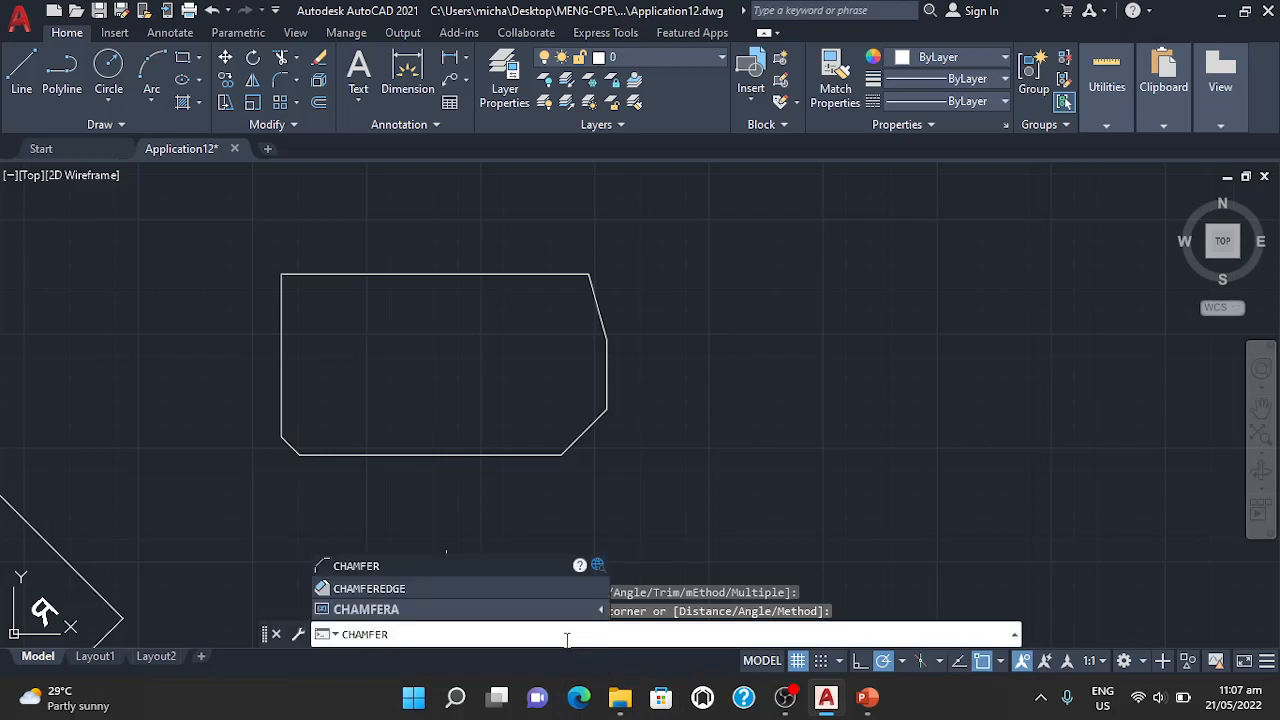
key(Return)
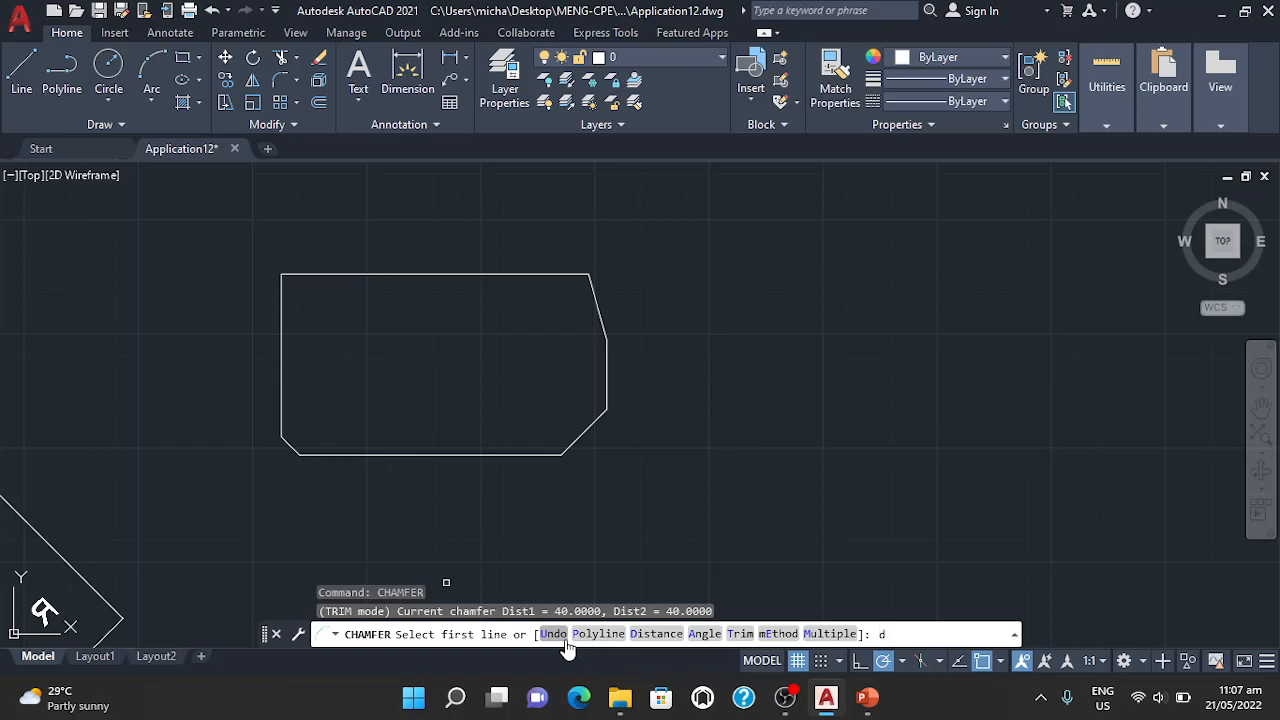
key(Return)
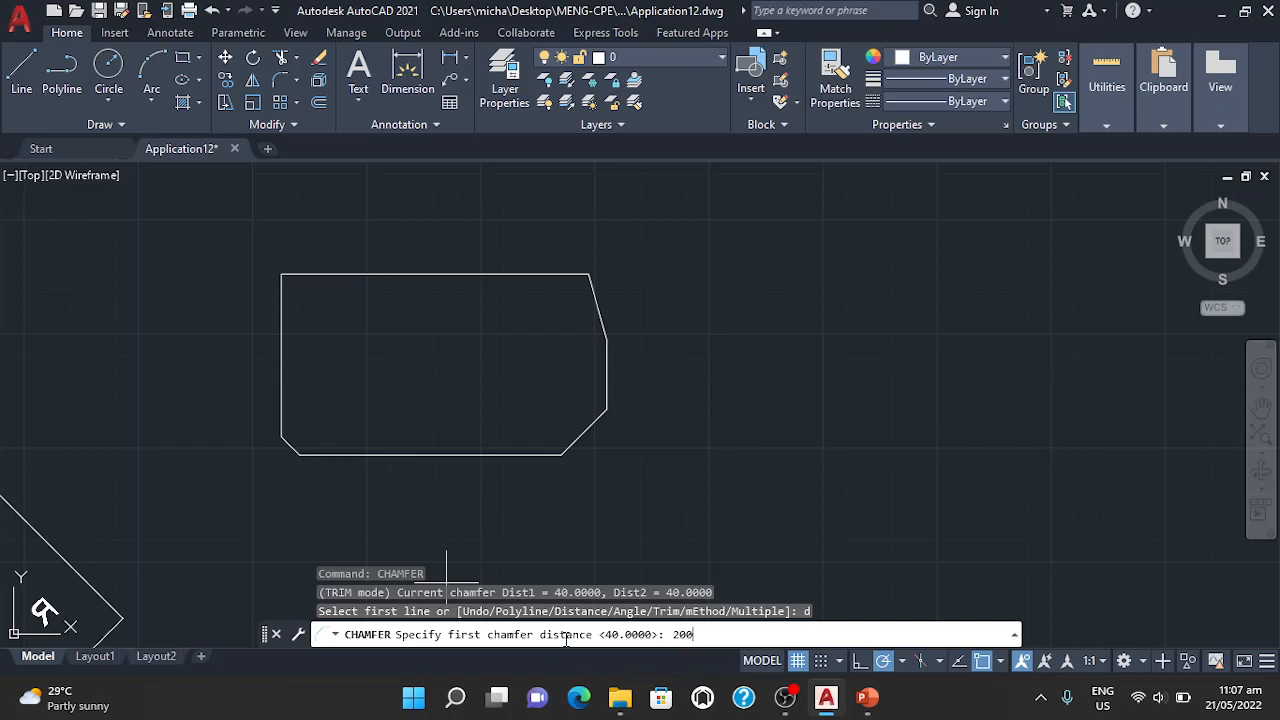
key(Return)
key(Return)
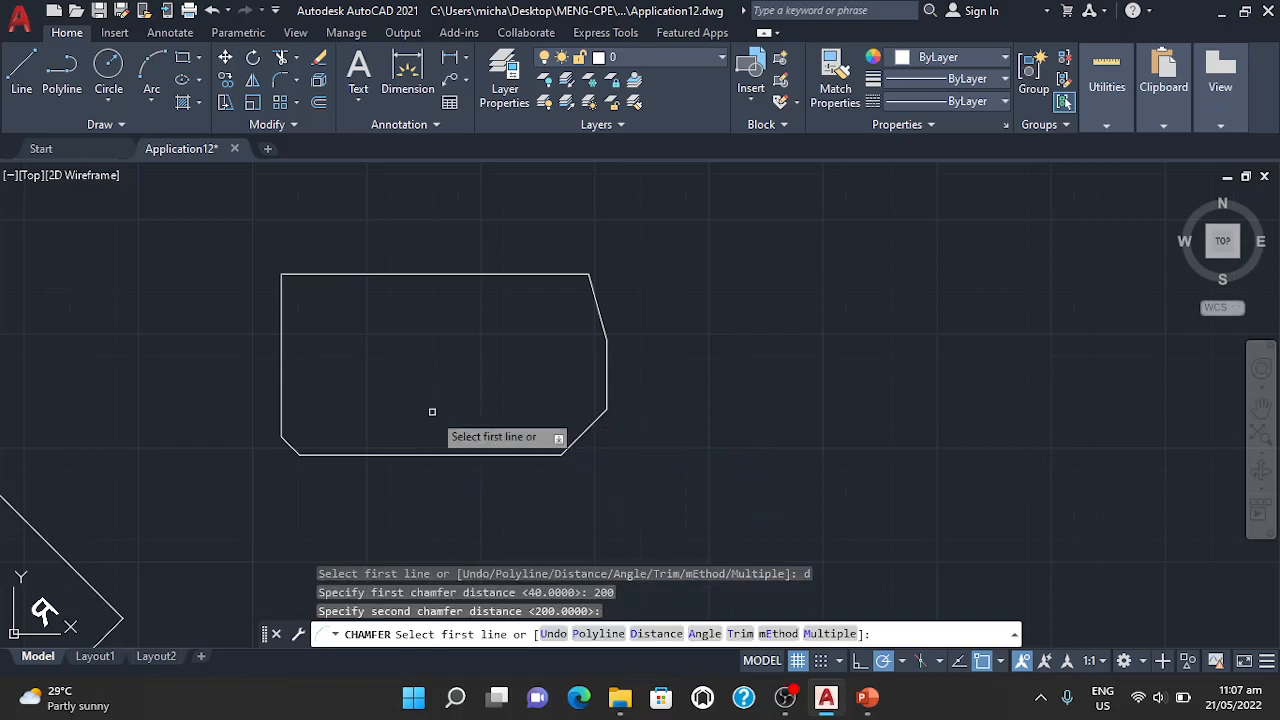
click(282, 311)
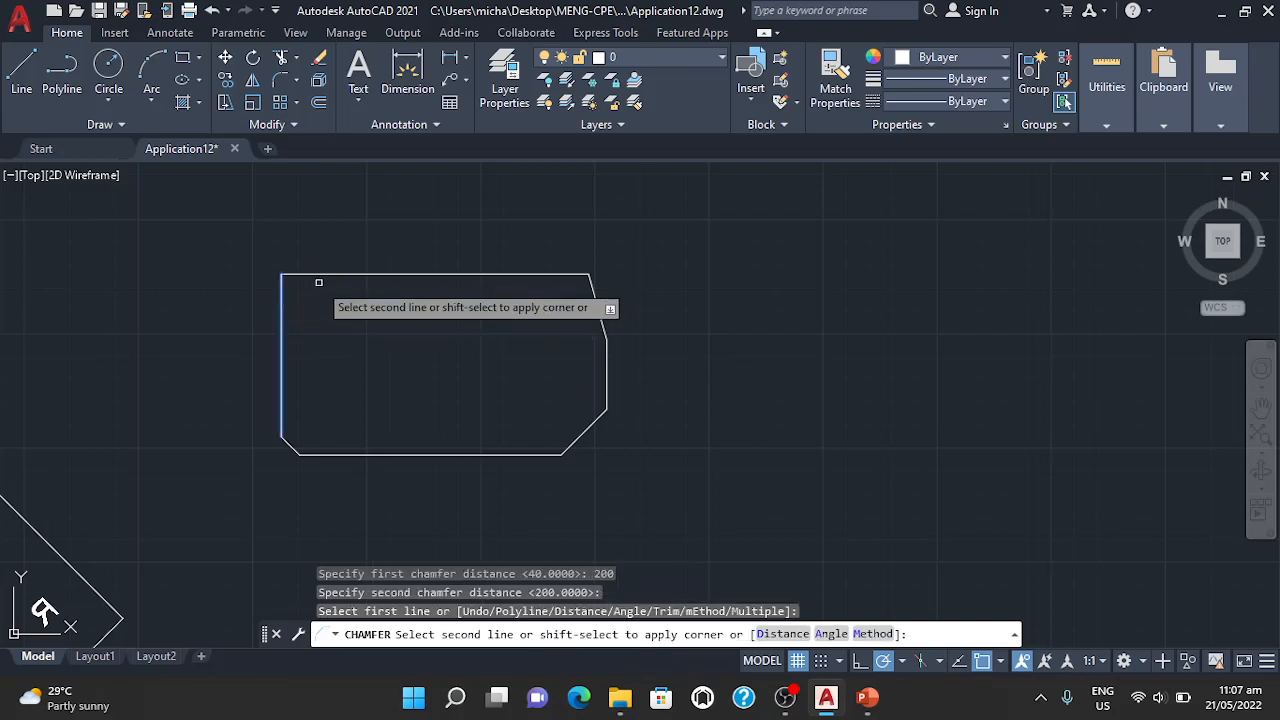
click(314, 274)
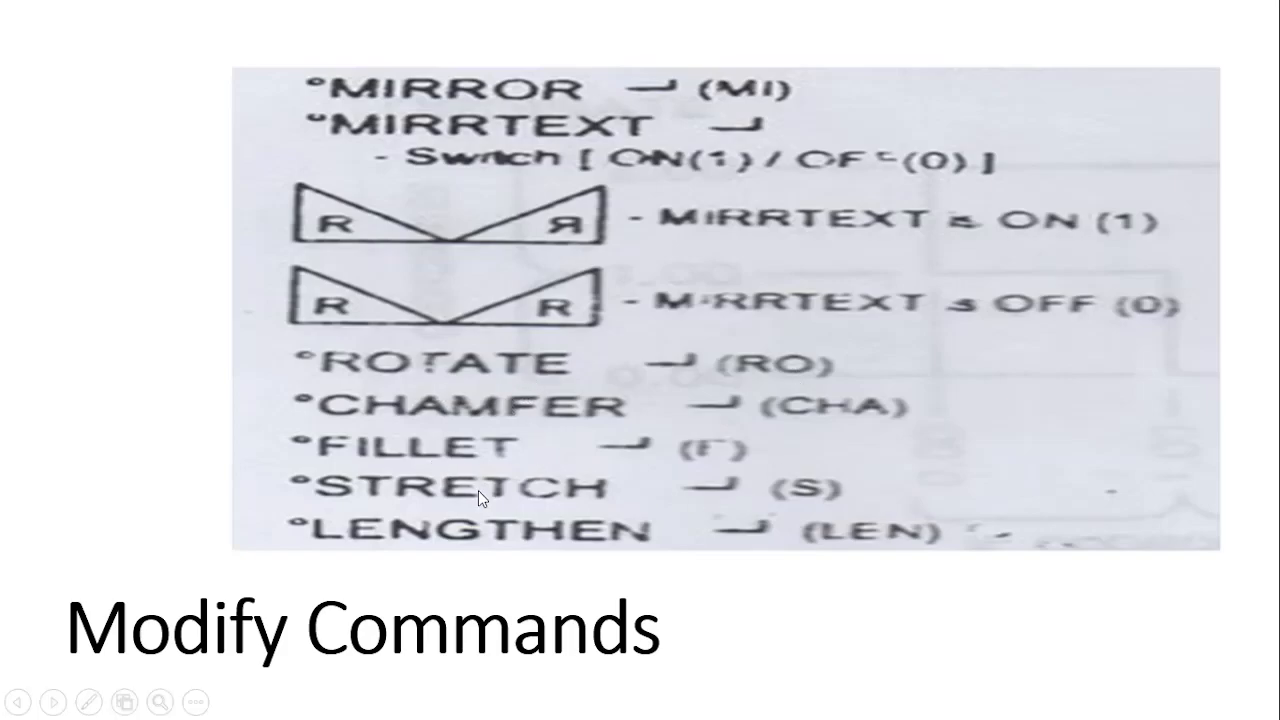
Review the command list on the Modify Commands slide and return to the AutoCAD drawing
key(alt+Tab)
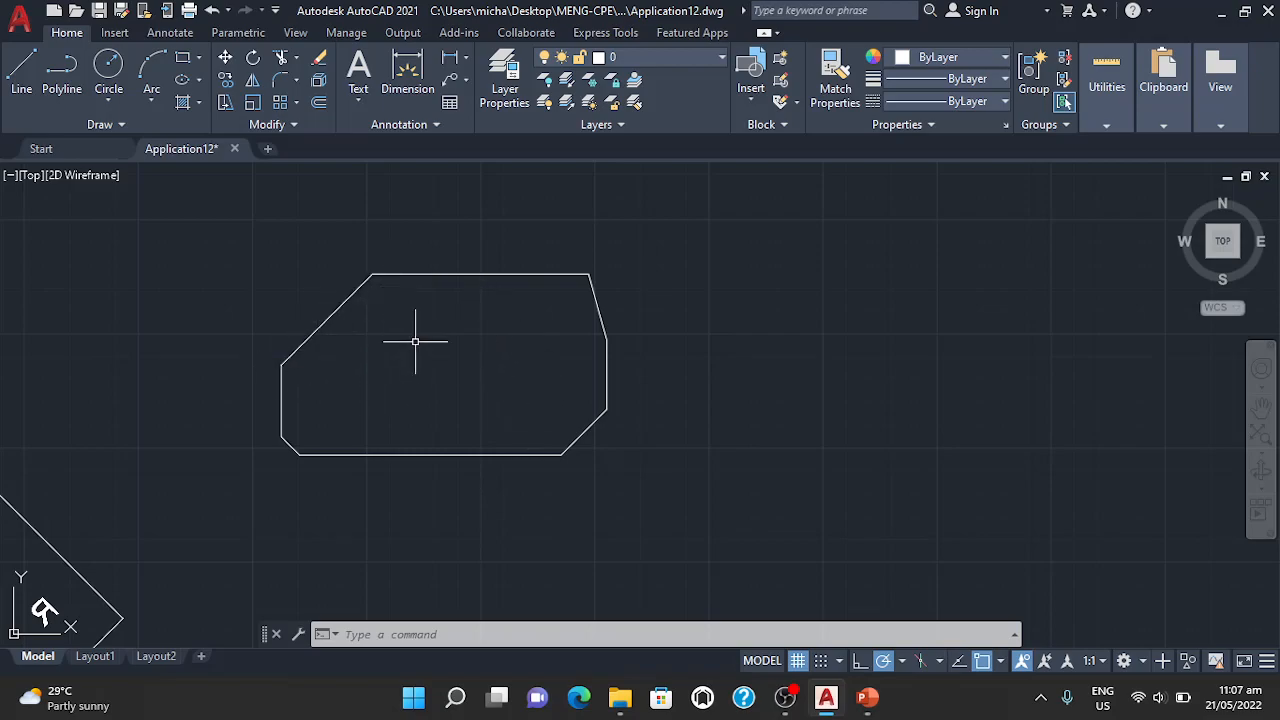
key(alt+Tab)
key(alt+Tab)
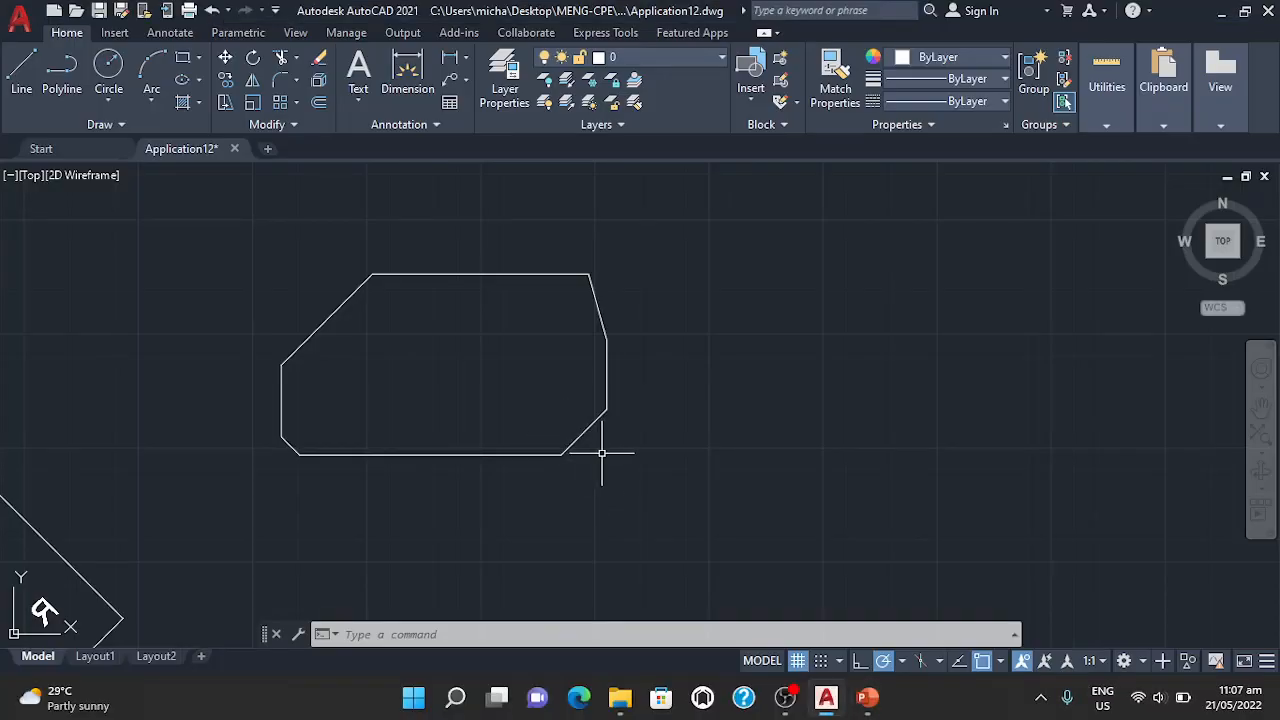
key(alt+Tab)
key(alt+Tab)
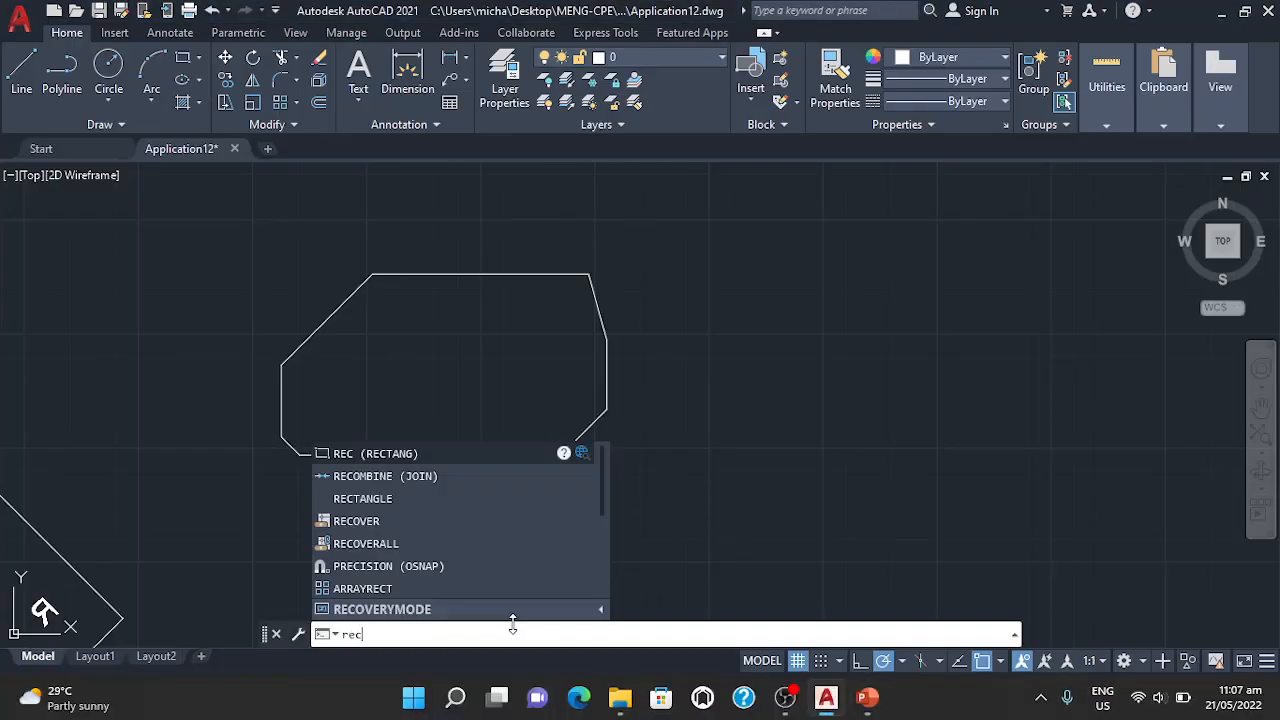
Draw a freehand horizontal rectangle in the empty area to the right of the chamfered shape
key(Return)
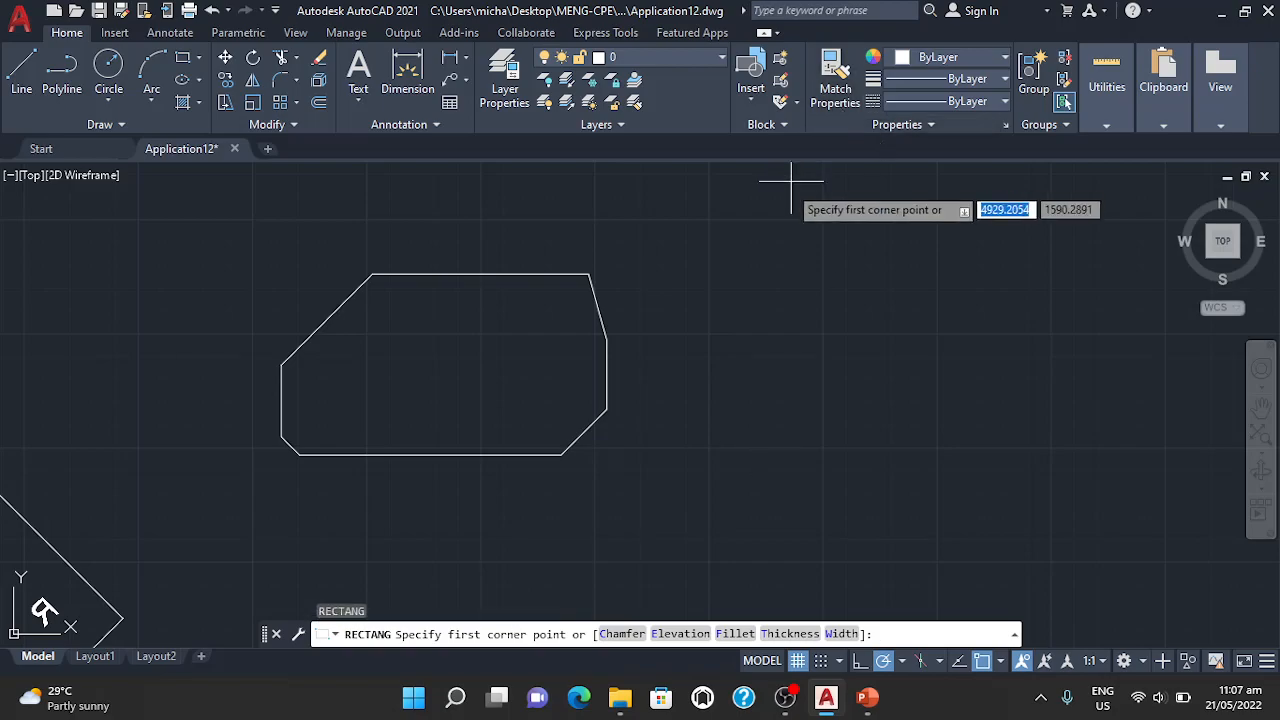
click(711, 277)
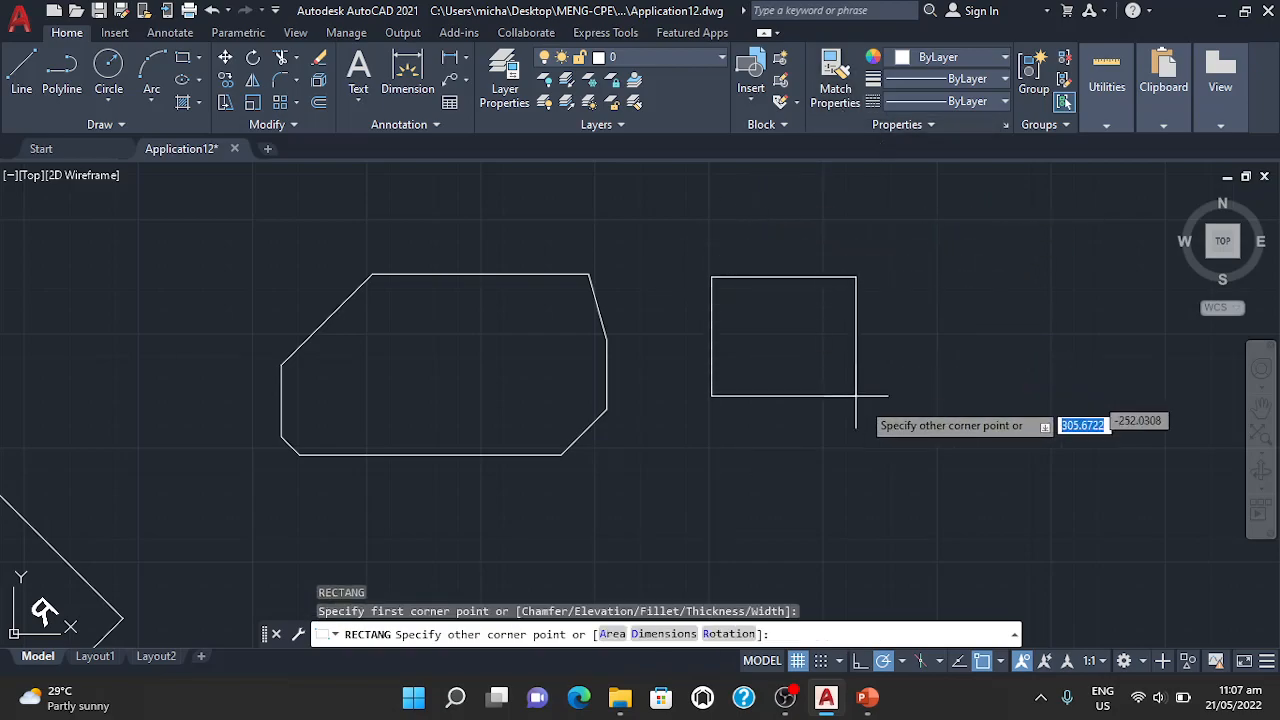
click(988, 448)
key(Return)
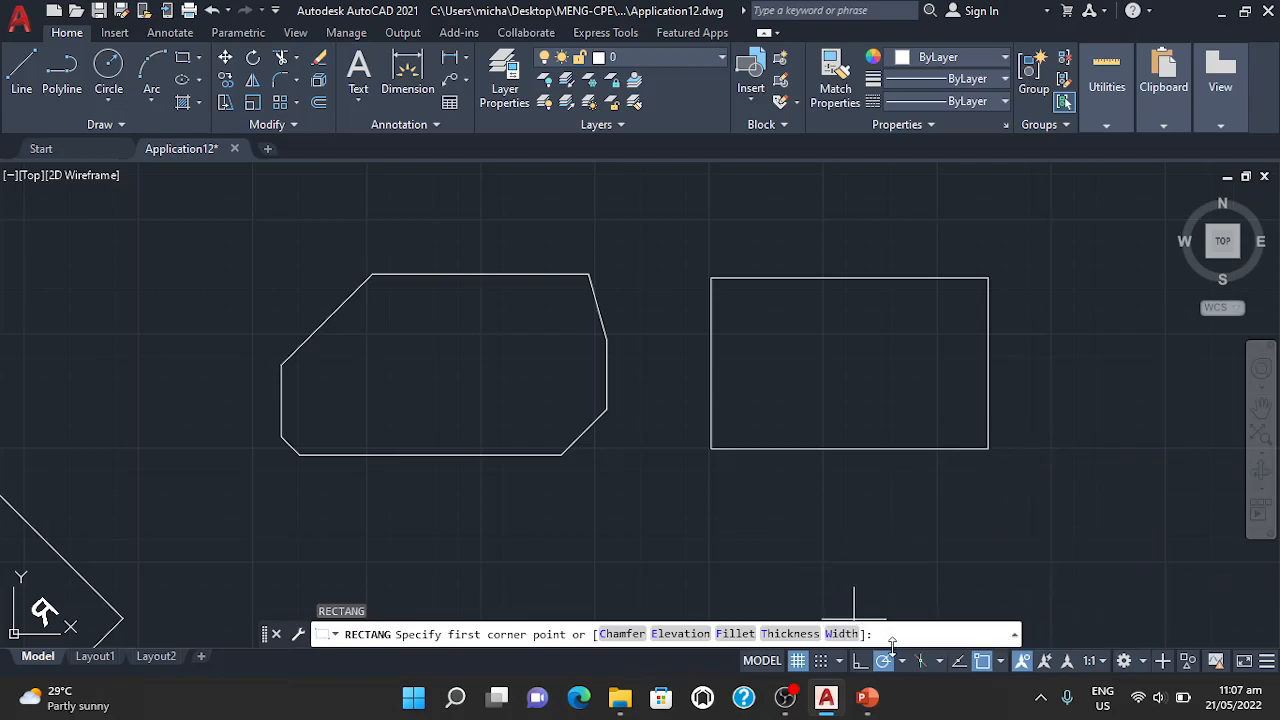
key(Escape)
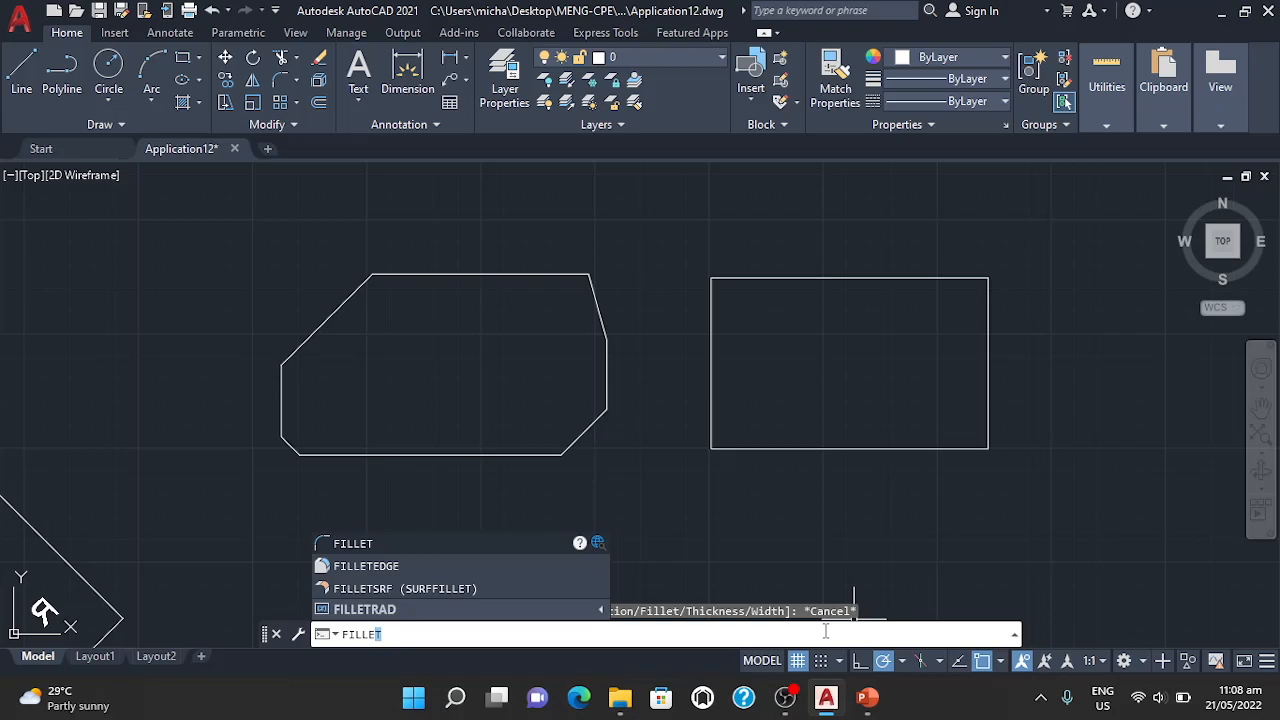
Fillet the upper-right corner of the new rectangle with a radius of 100
key(Return)
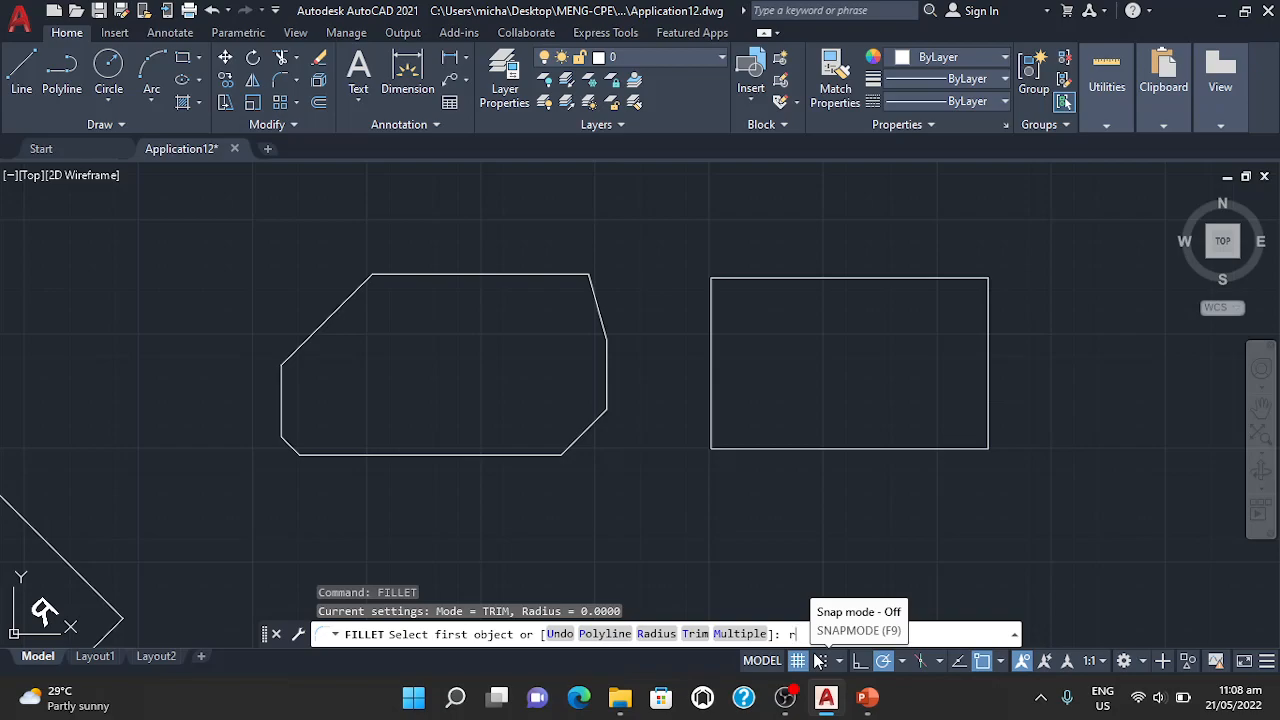
text(r)
key(Return)
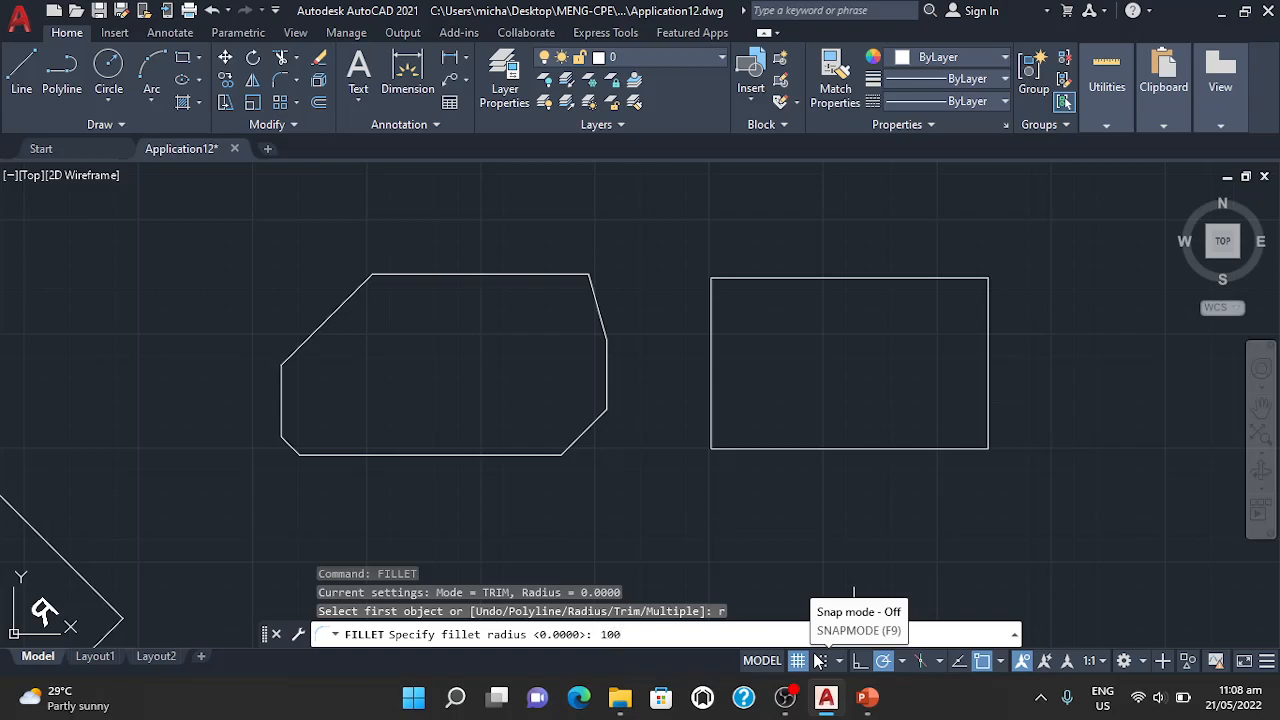
key(Return)
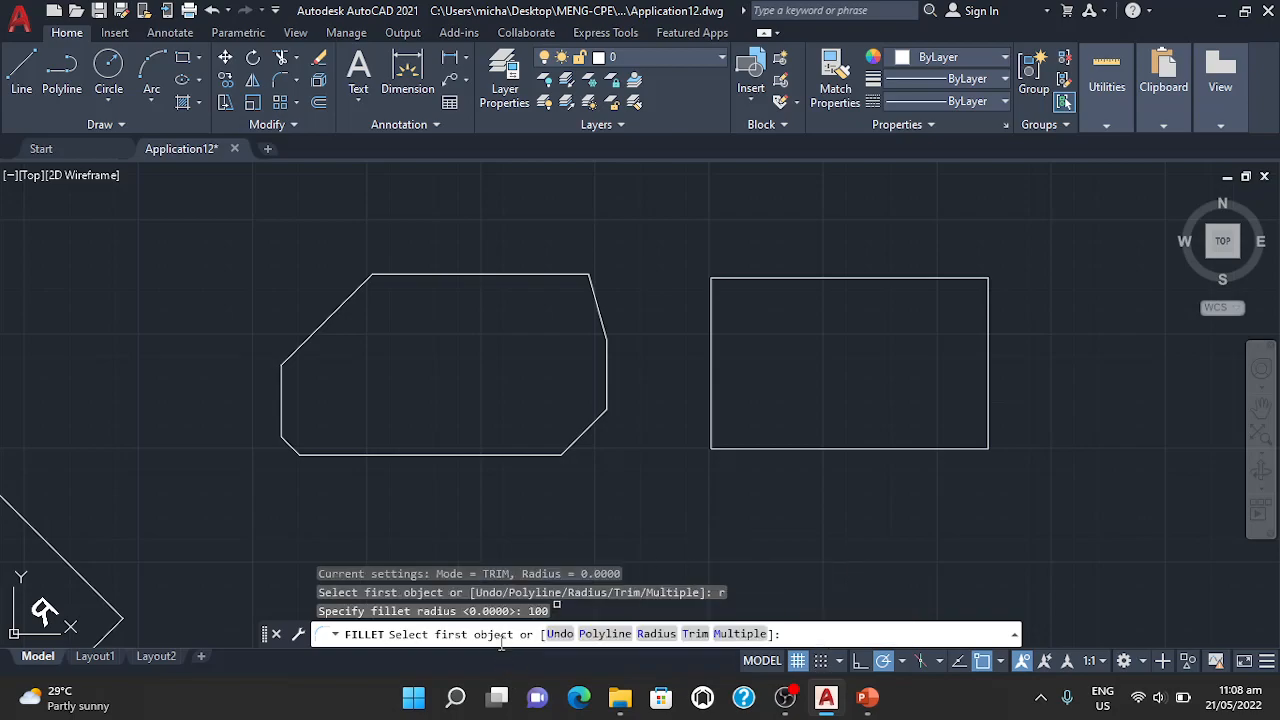
click(950, 285)
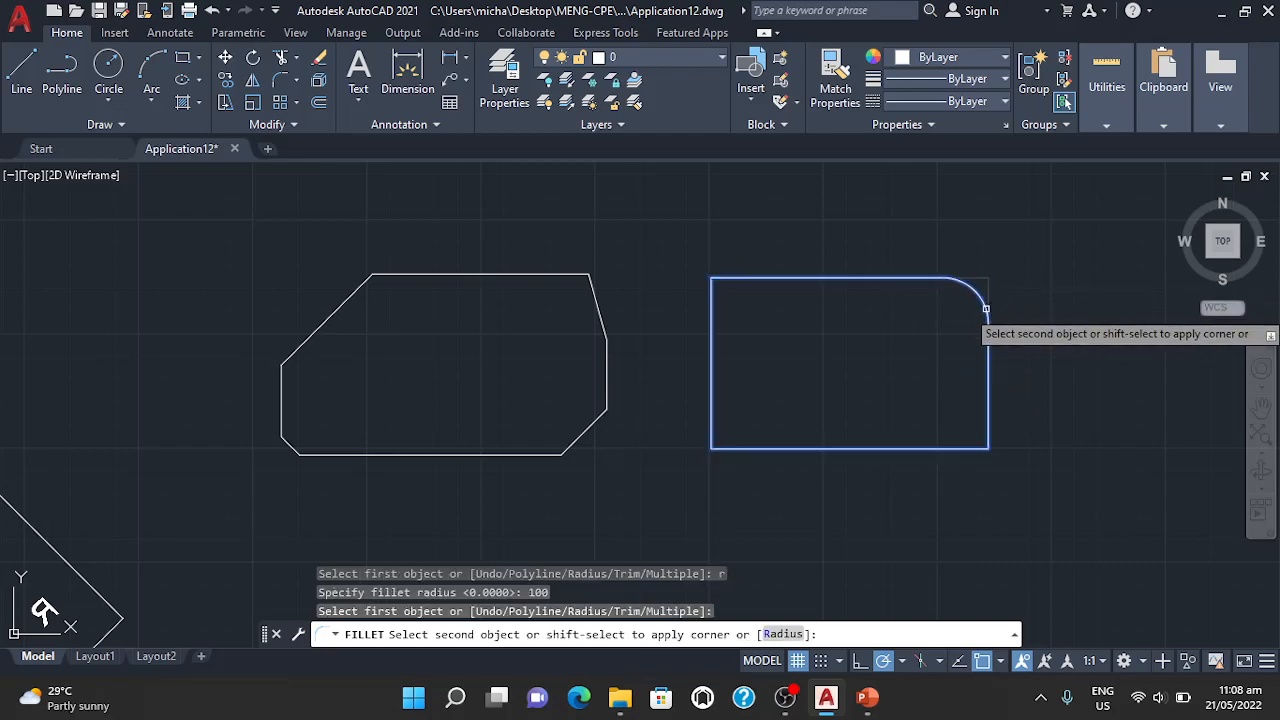
click(990, 308)
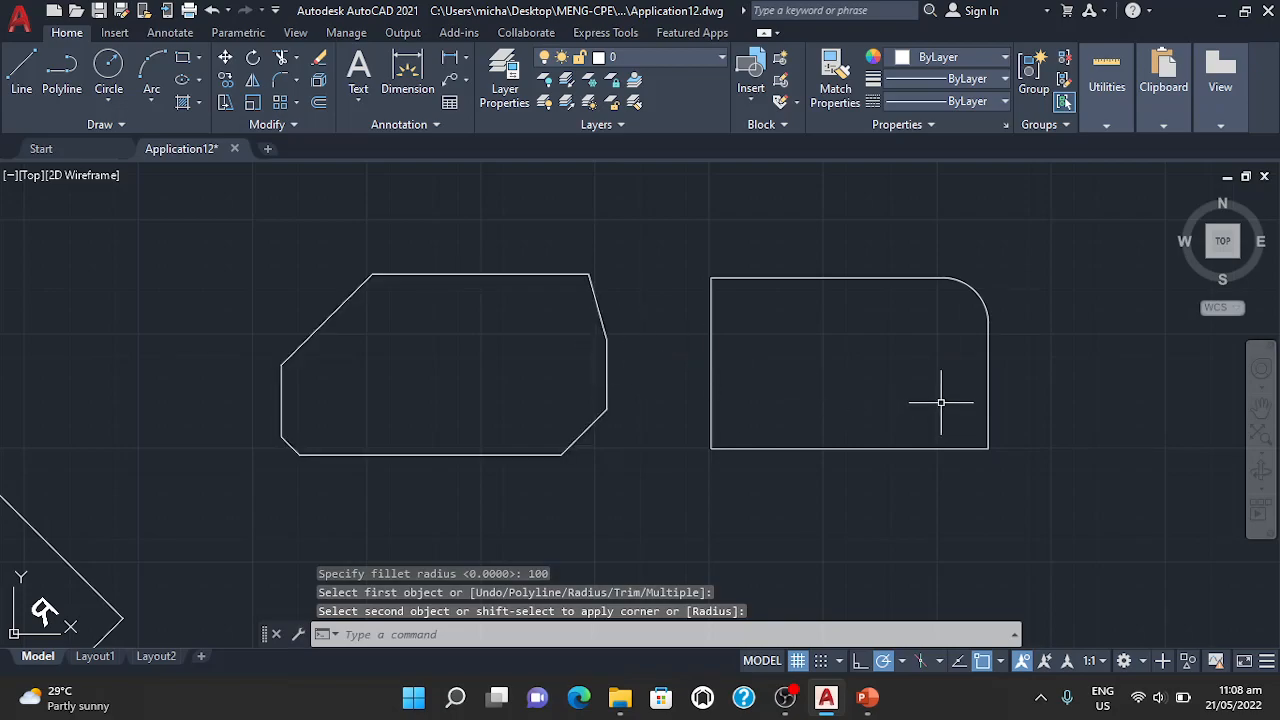
Fillet the lower-right corner of the second rectangle, keeping the radius of 100
click(500, 640)
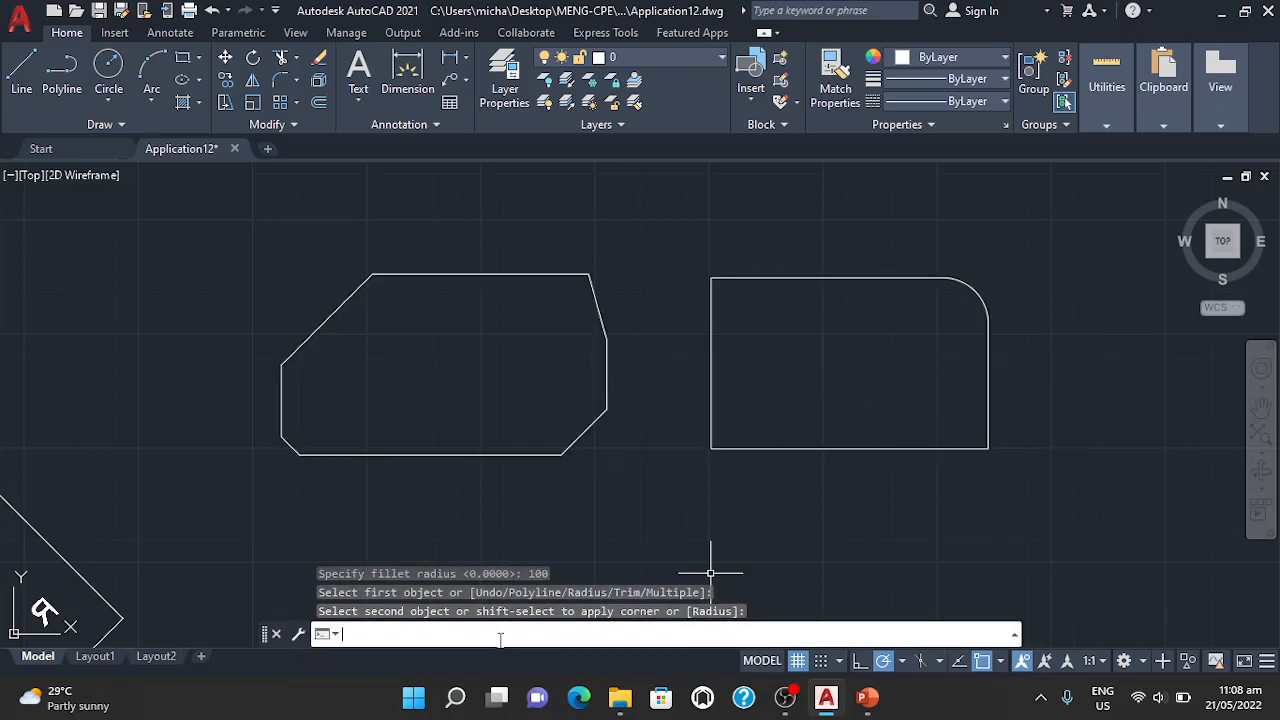
text(fillet)
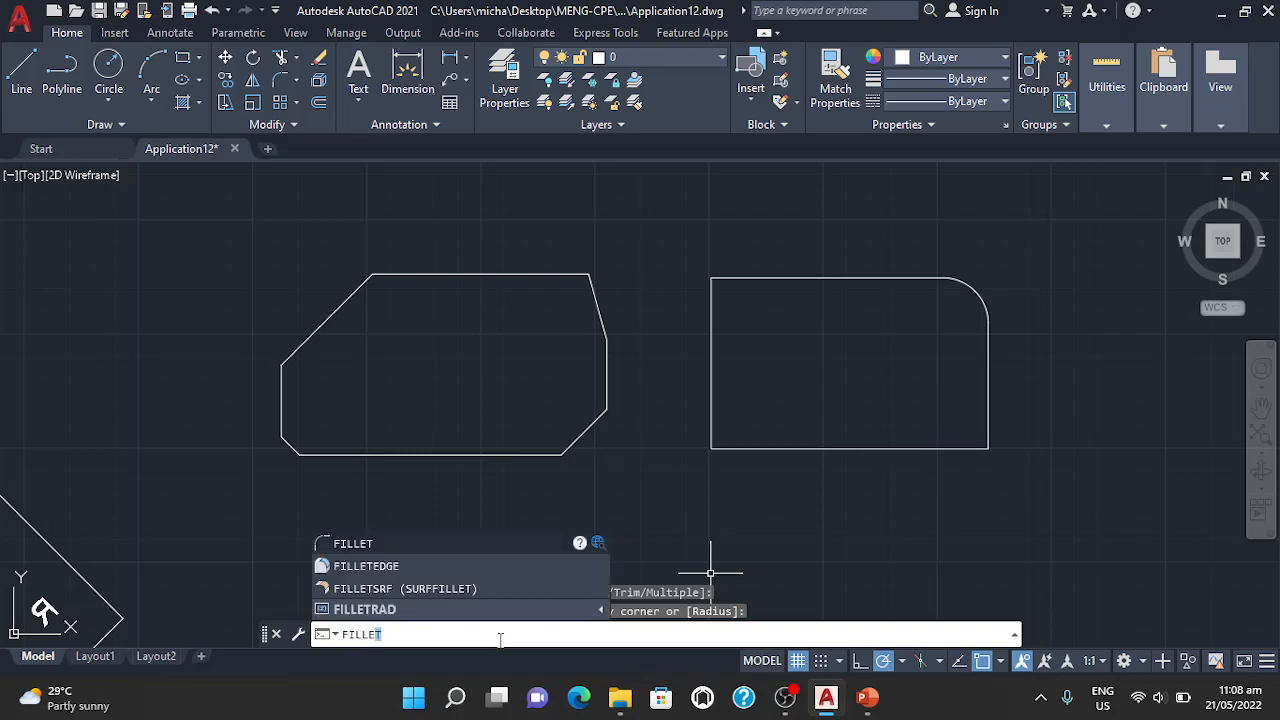
key(Return)
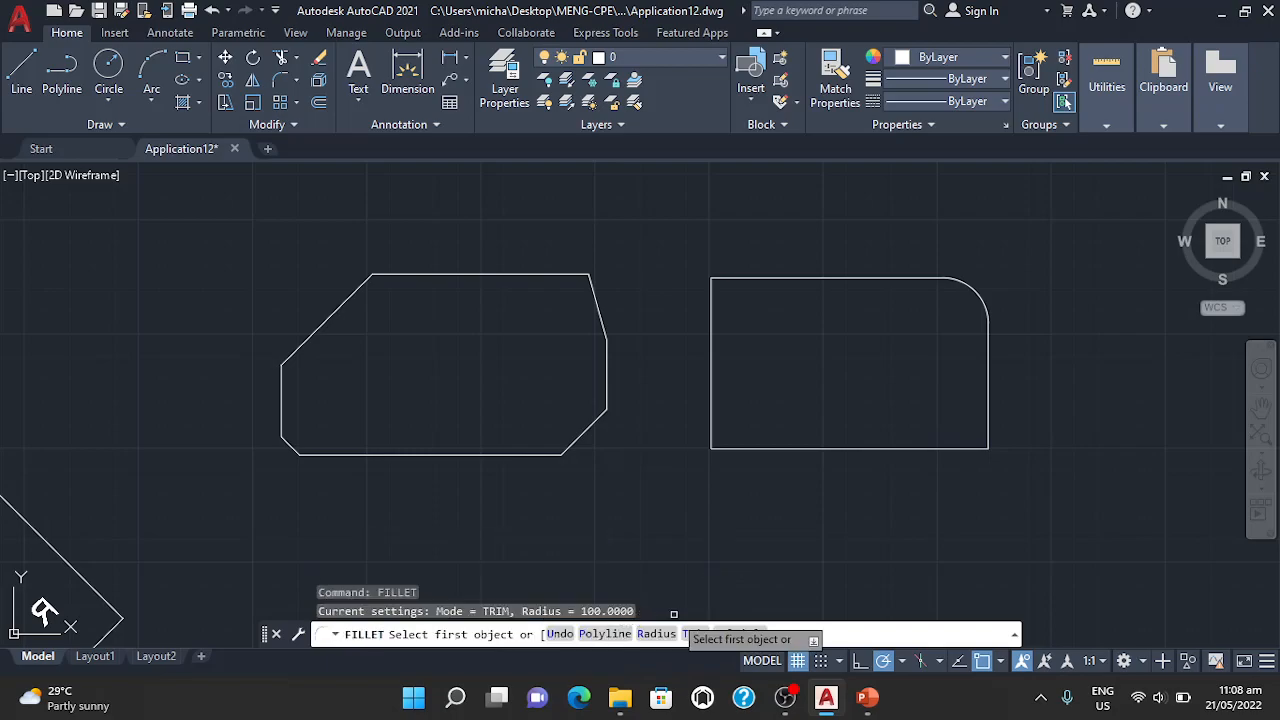
click(990, 427)
click(962, 448)
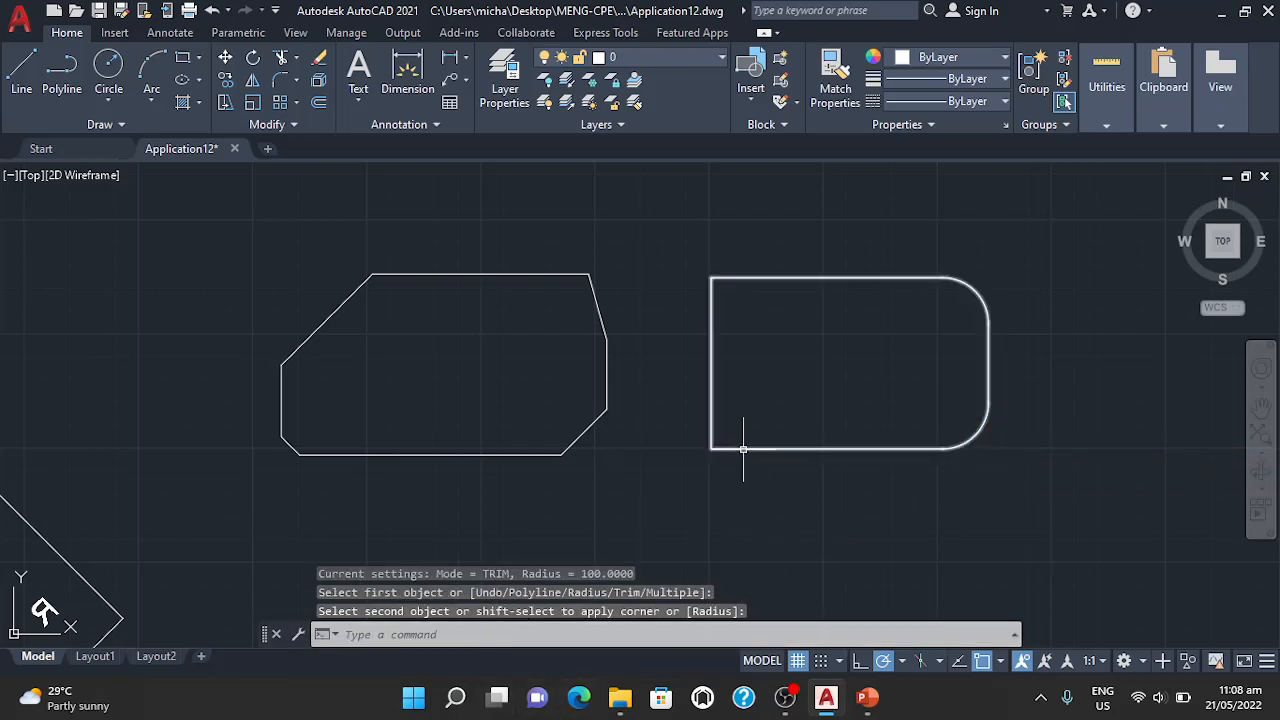
click(510, 634)
text(fill)
key(Return)
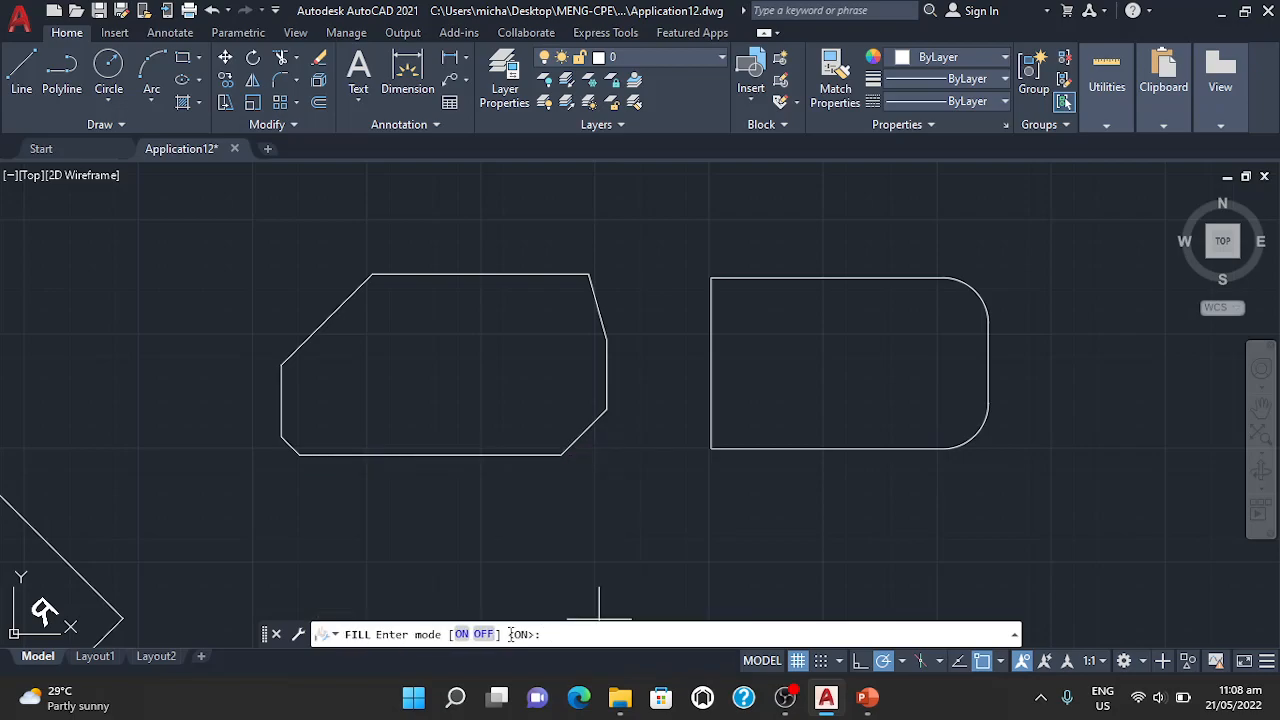
key(Escape)
key(Escape)
Fillet the lower-left corner of the second rectangle with the same radius of 100
text(fill)
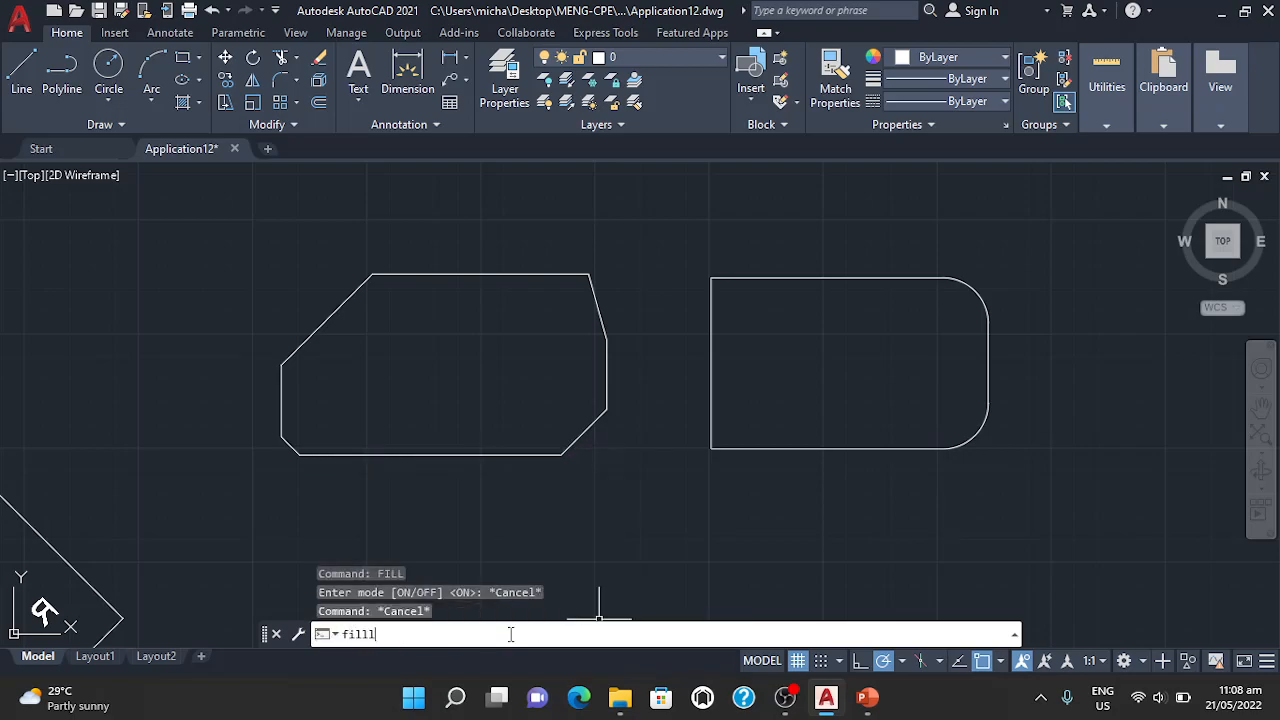
text(et)
key(Return)
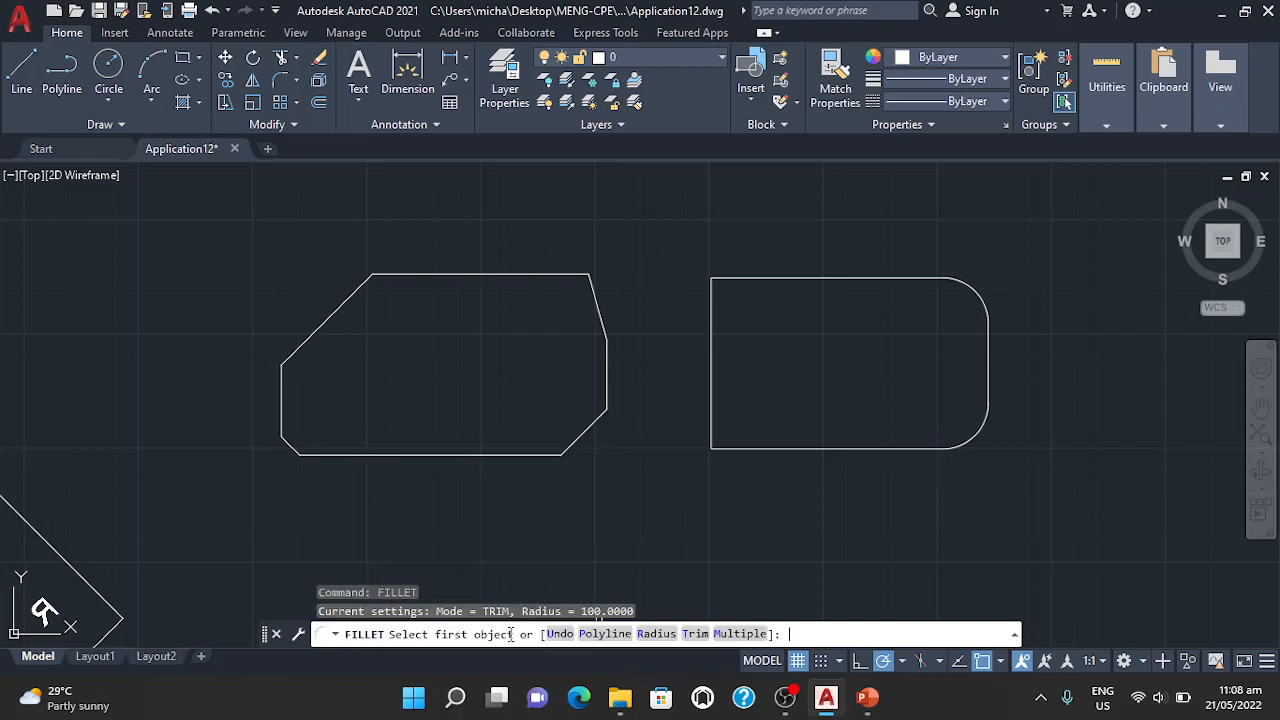
click(711, 440)
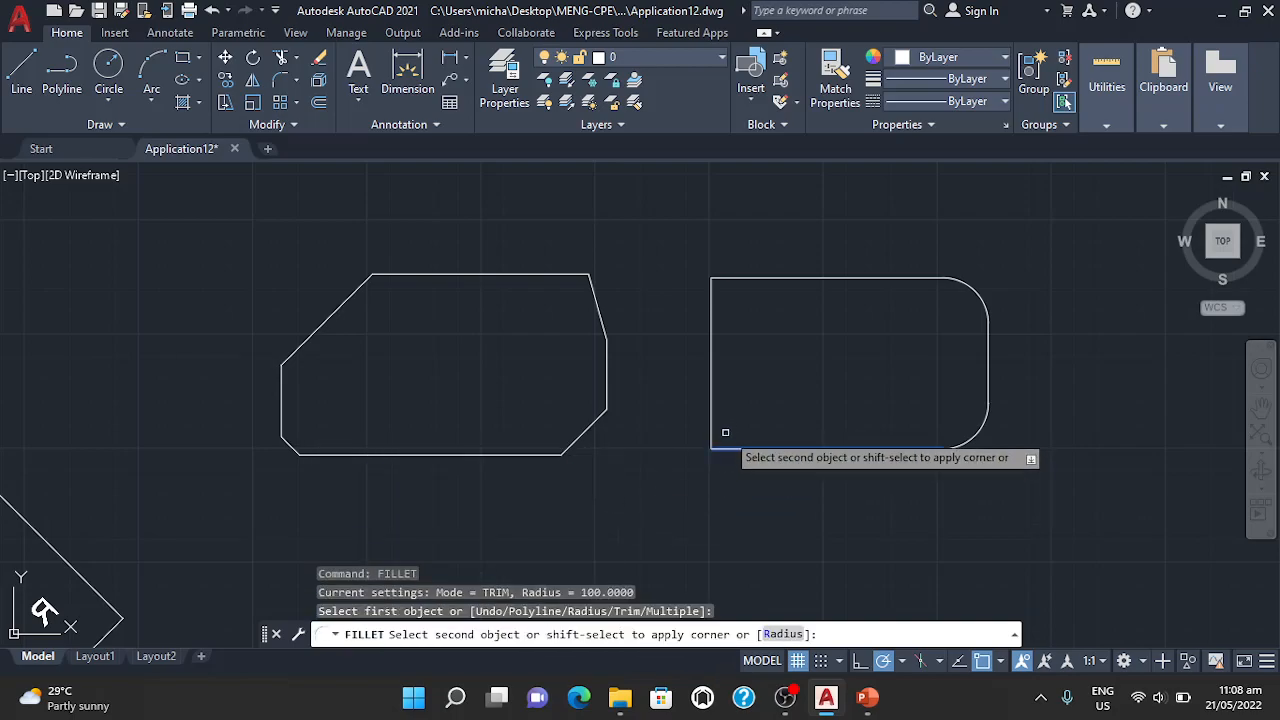
click(712, 422)
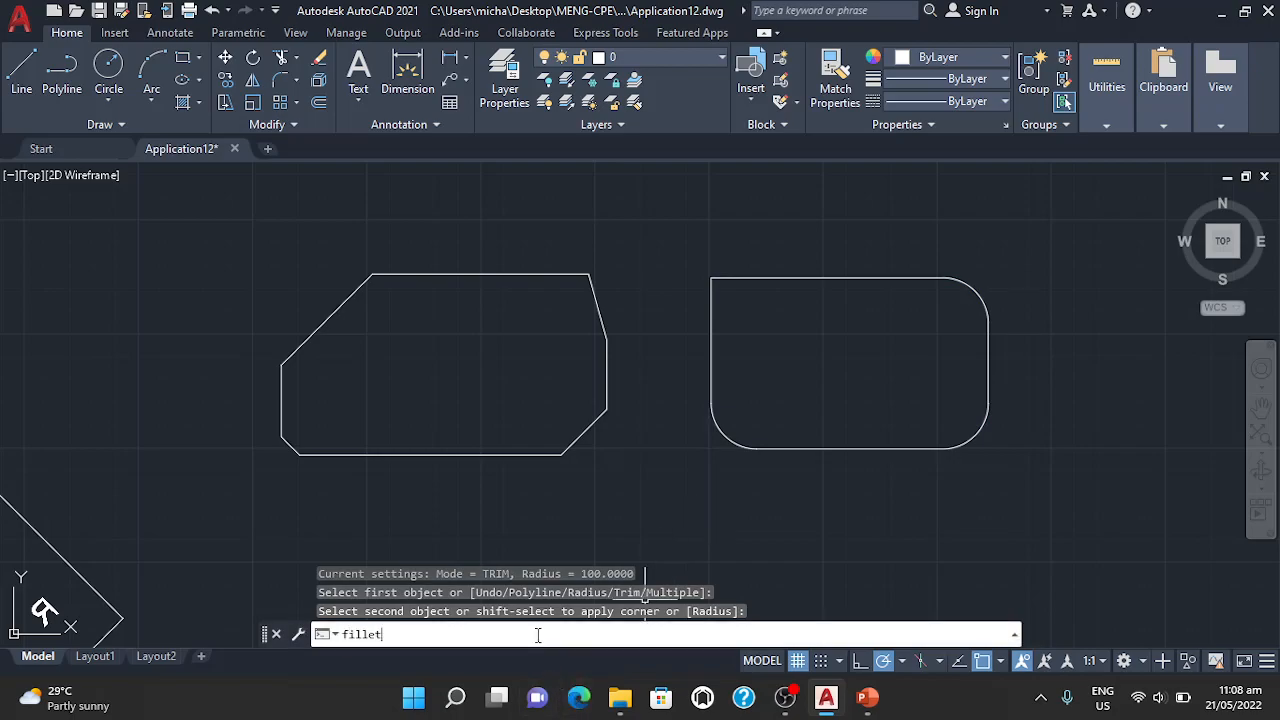
Fillet the remaining upper-left corner of the second rectangle with the same radius of 100
key(Return)
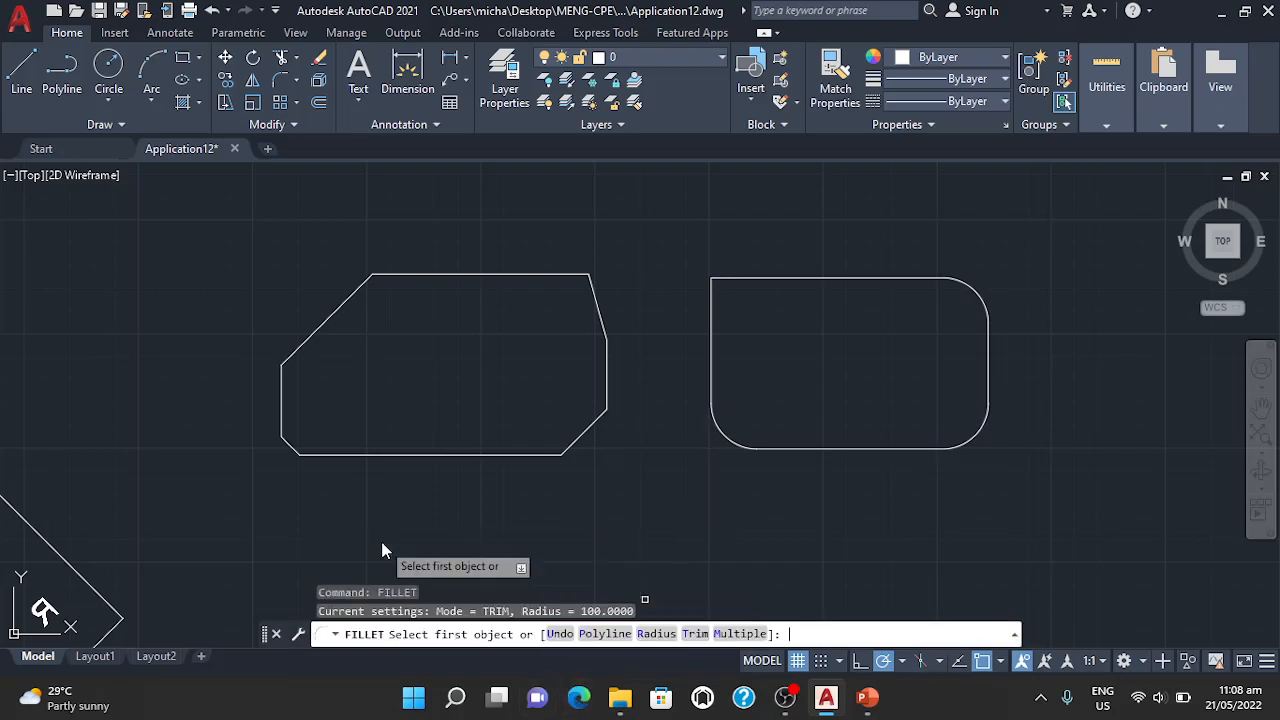
click(711, 293)
click(732, 280)
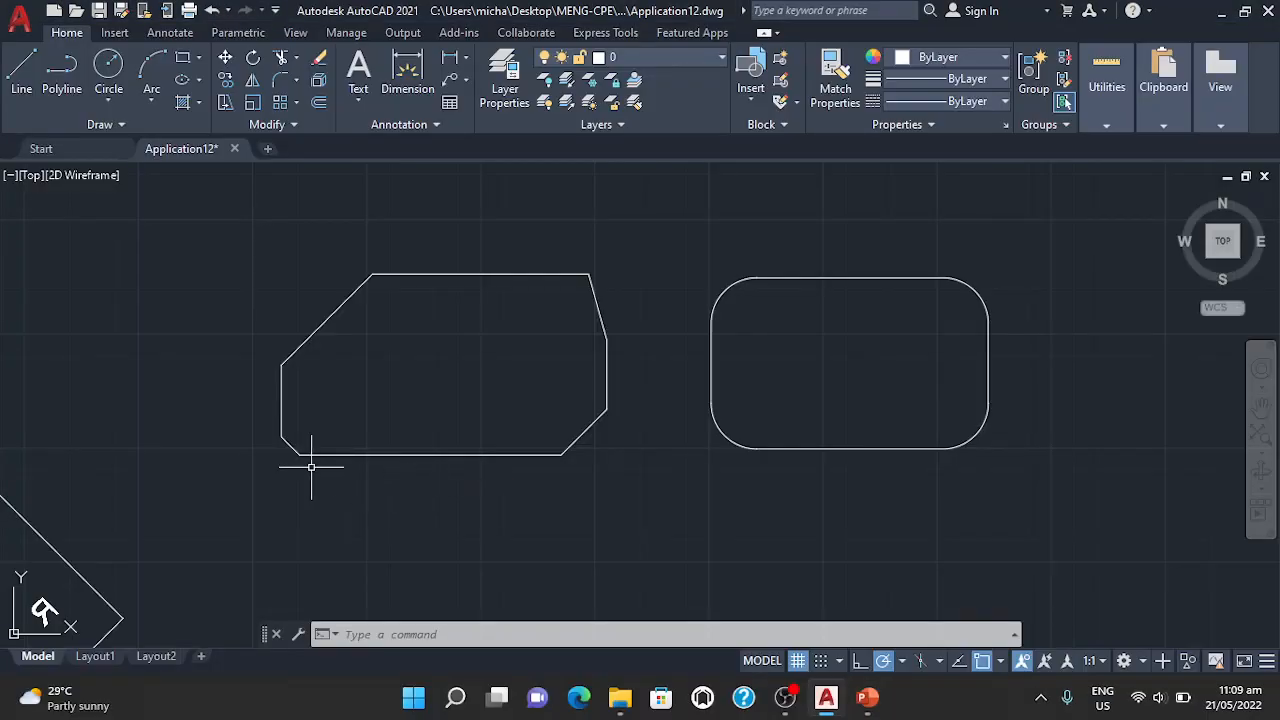
Try to stretch the vertical line between the upper mirrored triangles straight up, using its top endpoint as base point
scroll(306, 457, down, 2)
middle_drag(251, 503, 808, 537)
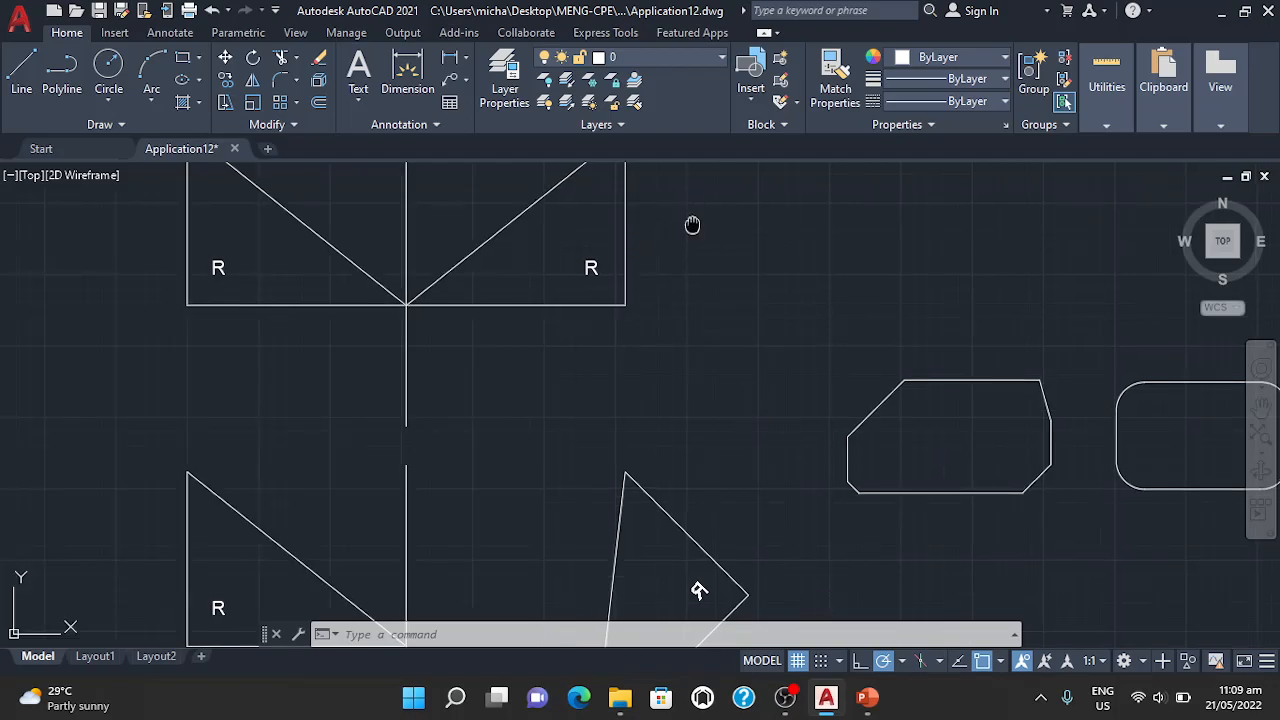
middle_drag(692, 224, 703, 480)
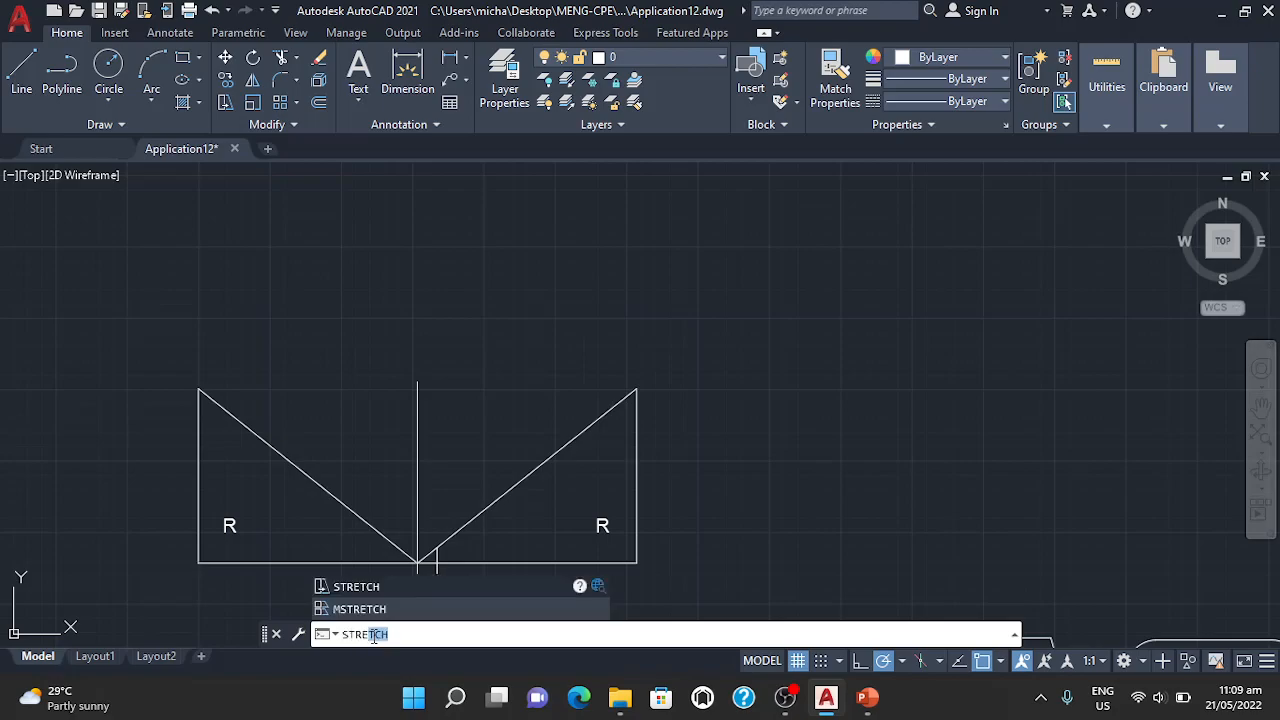
key(Return)
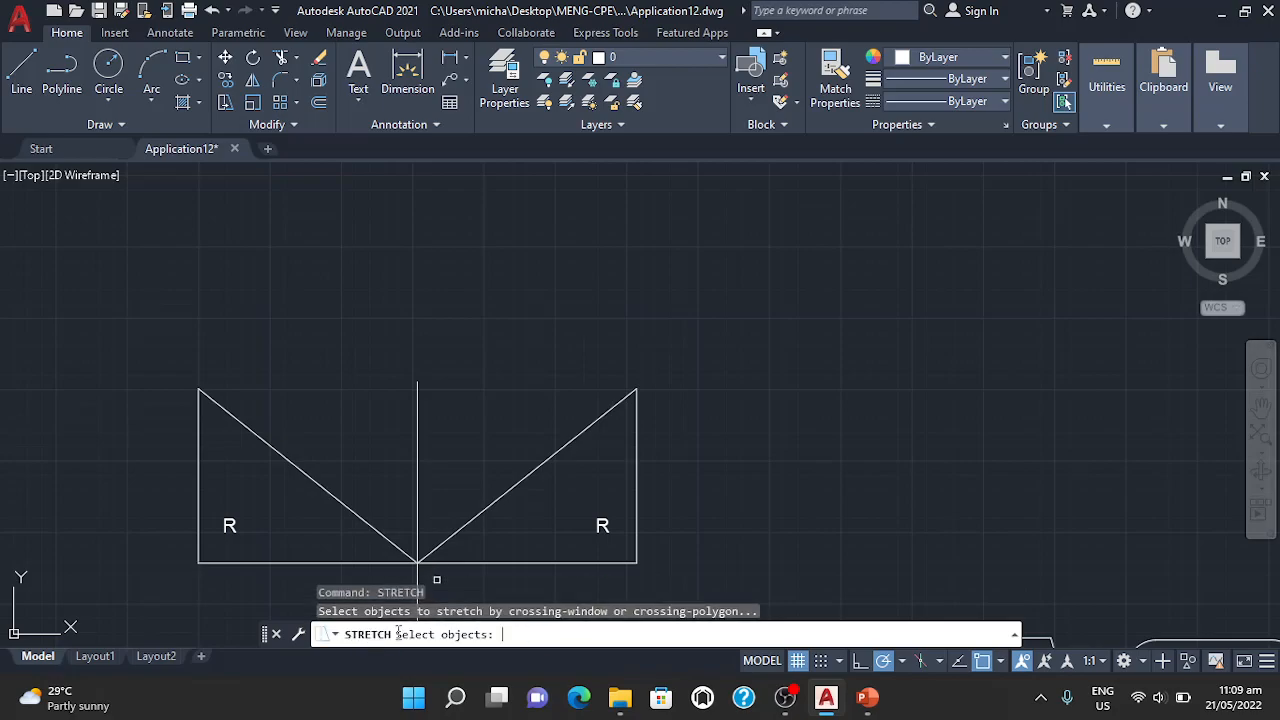
click(415, 422)
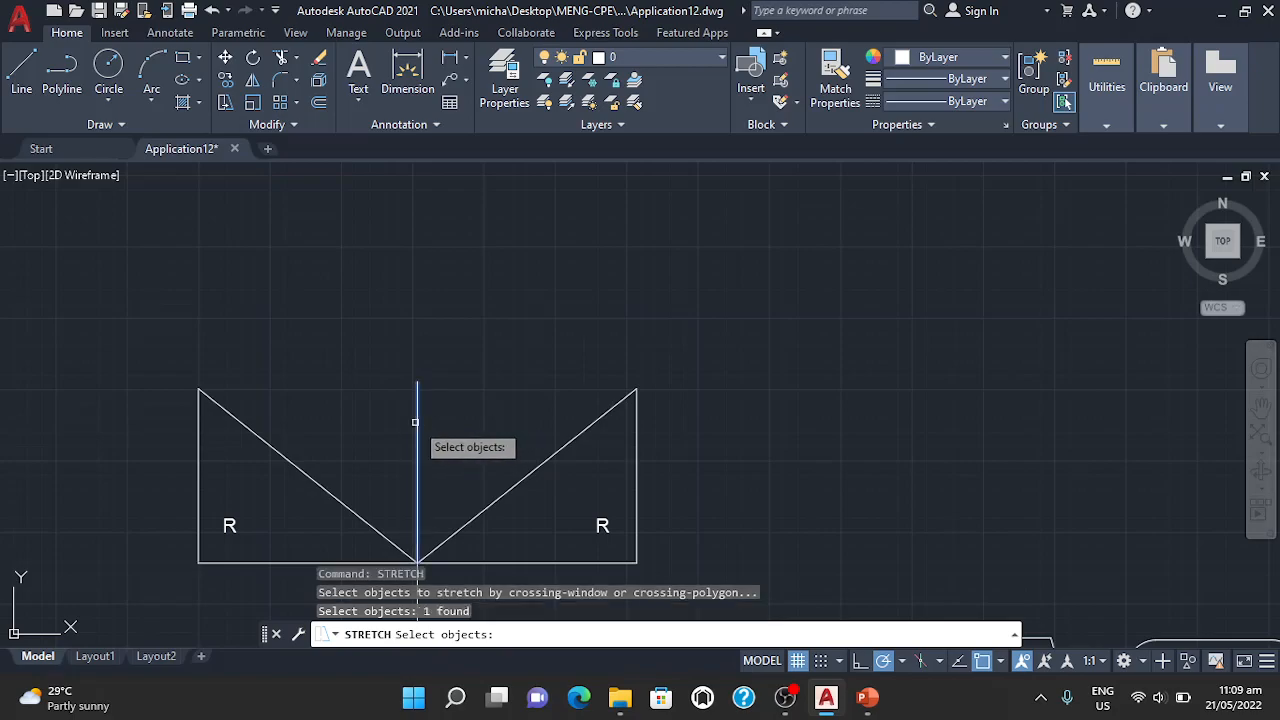
key(Return)
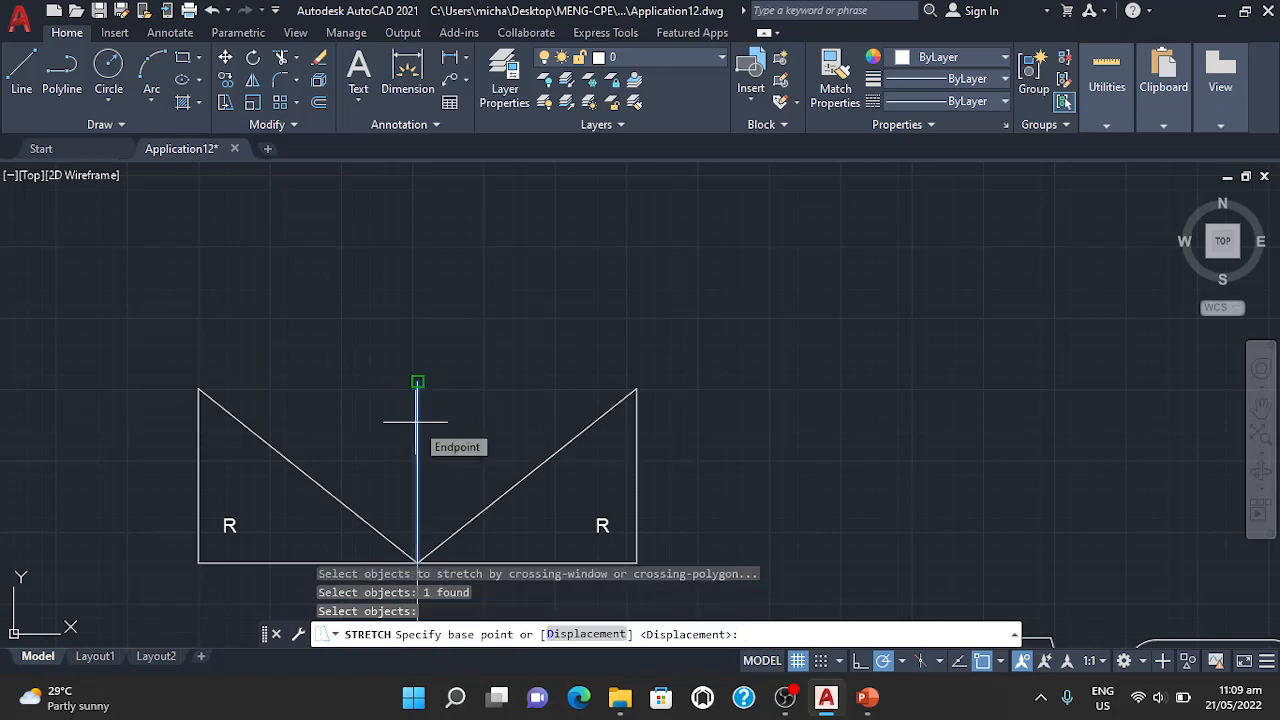
scroll(624, 460, down, 2)
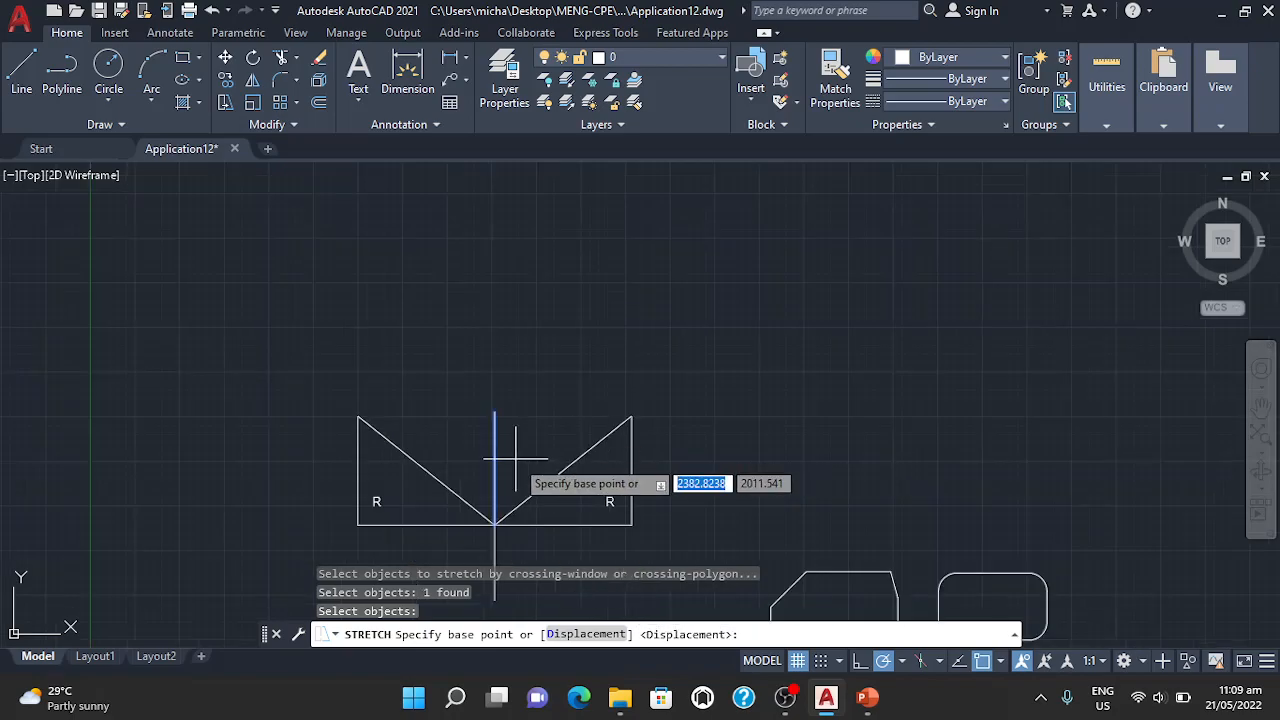
scroll(490, 425, up, 2)
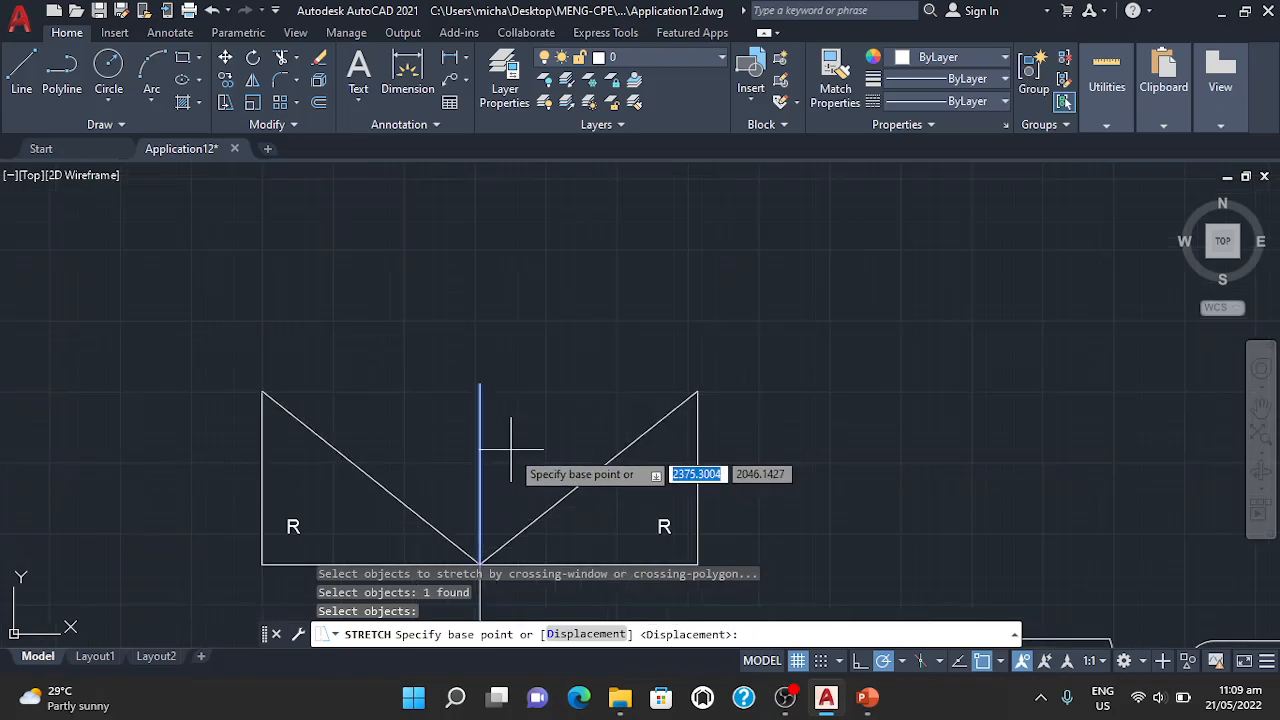
click(481, 384)
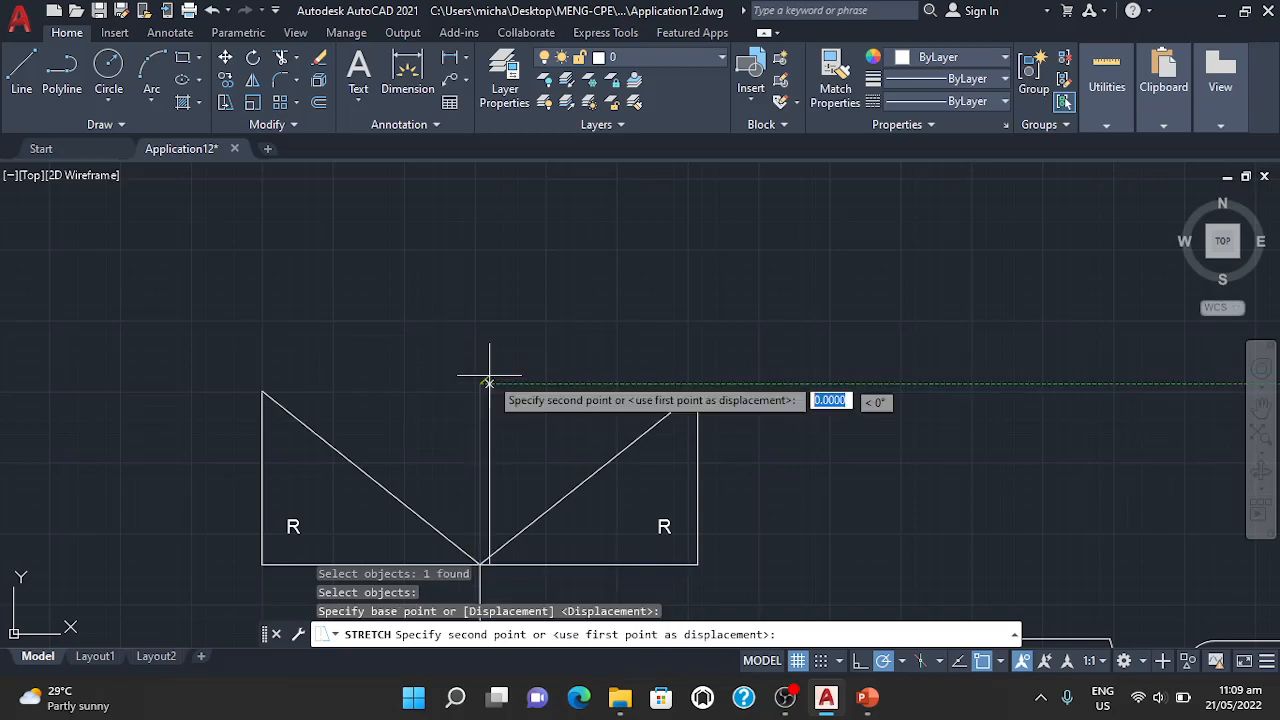
click(480, 216)
Undo the last zoom and the stretch of the vertical line between the upper triangles
scroll(700, 323, down, 2)
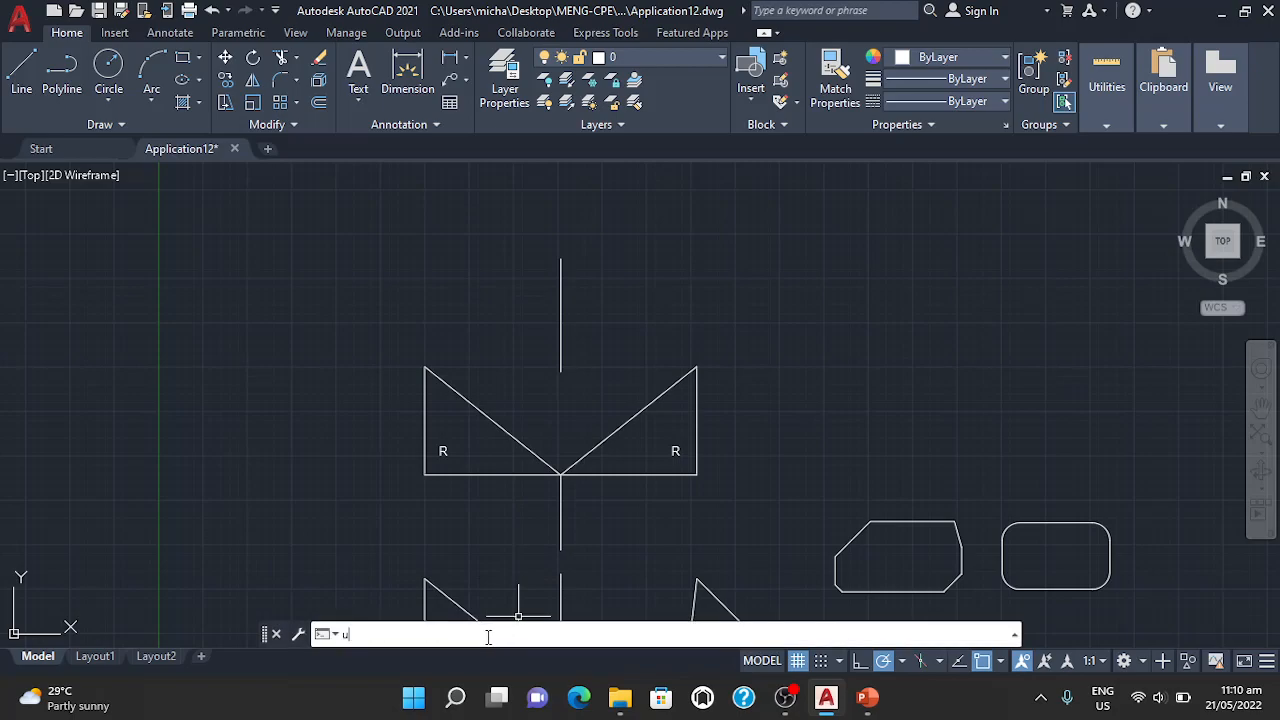
key(Return)
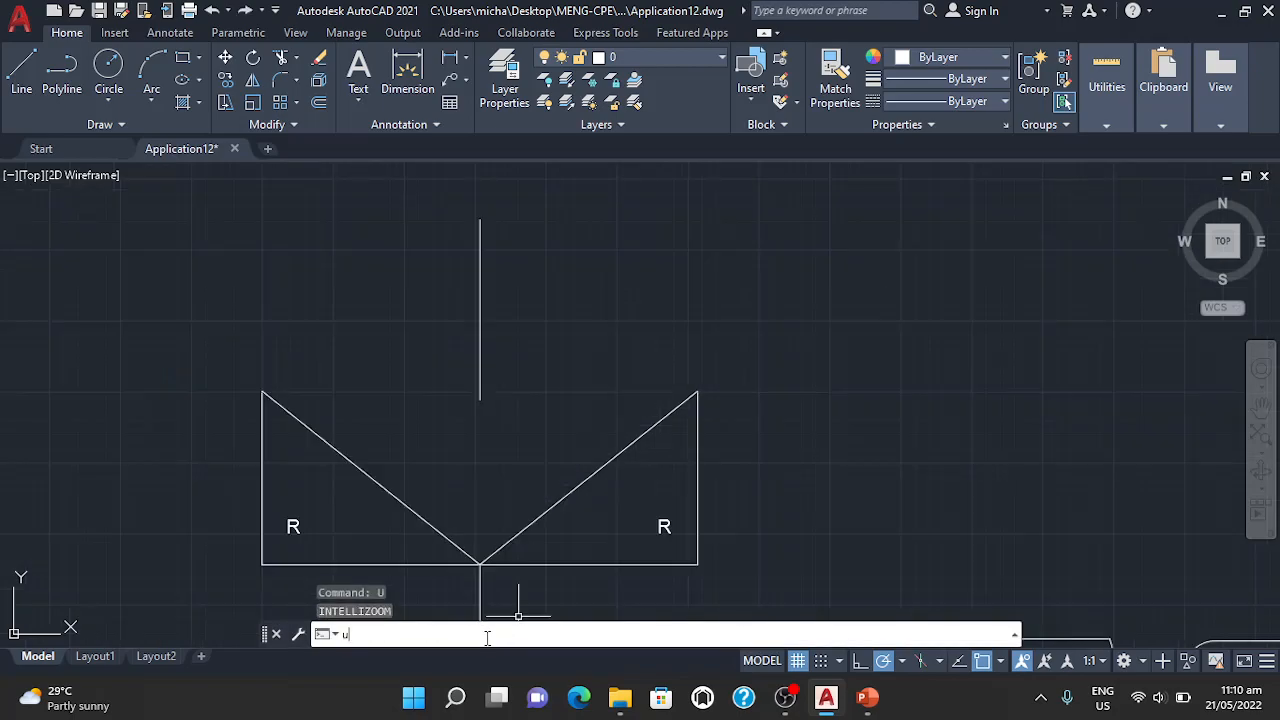
key(Return)
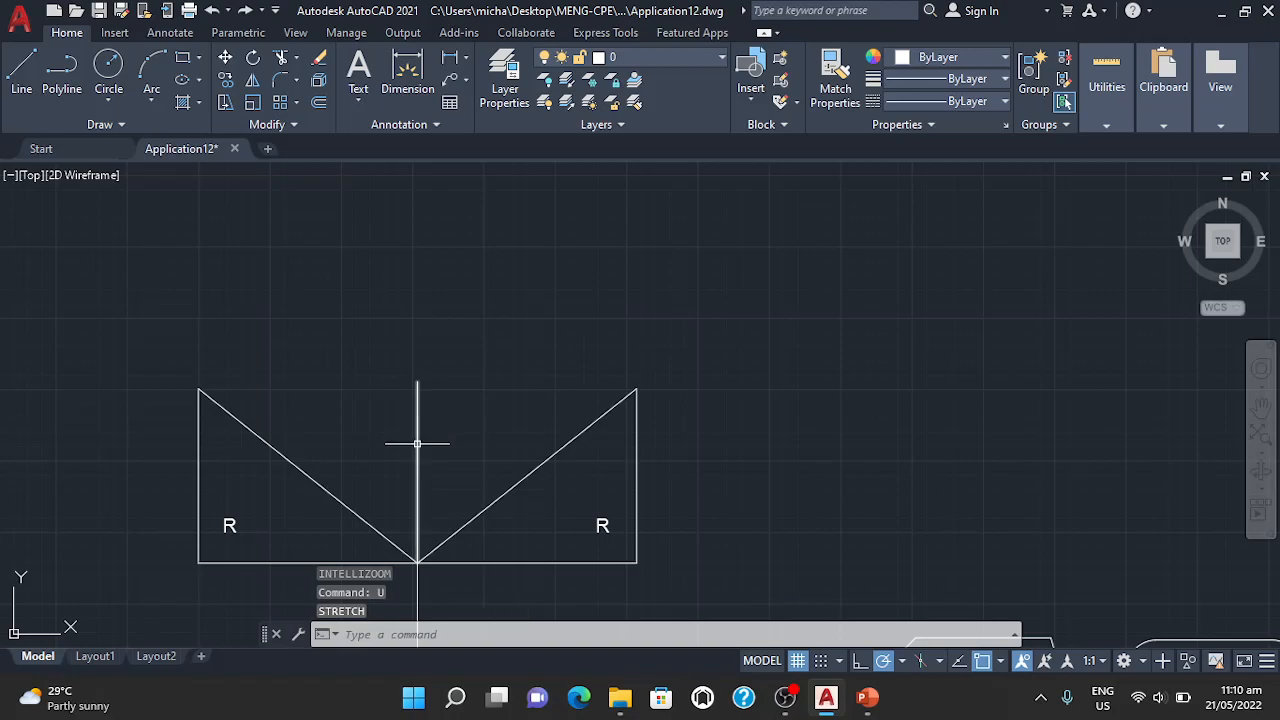
Try the Stretch command again on the same vertical line, from its top endpoint to a point straight above, and undo it
text(stre)
key(Return)
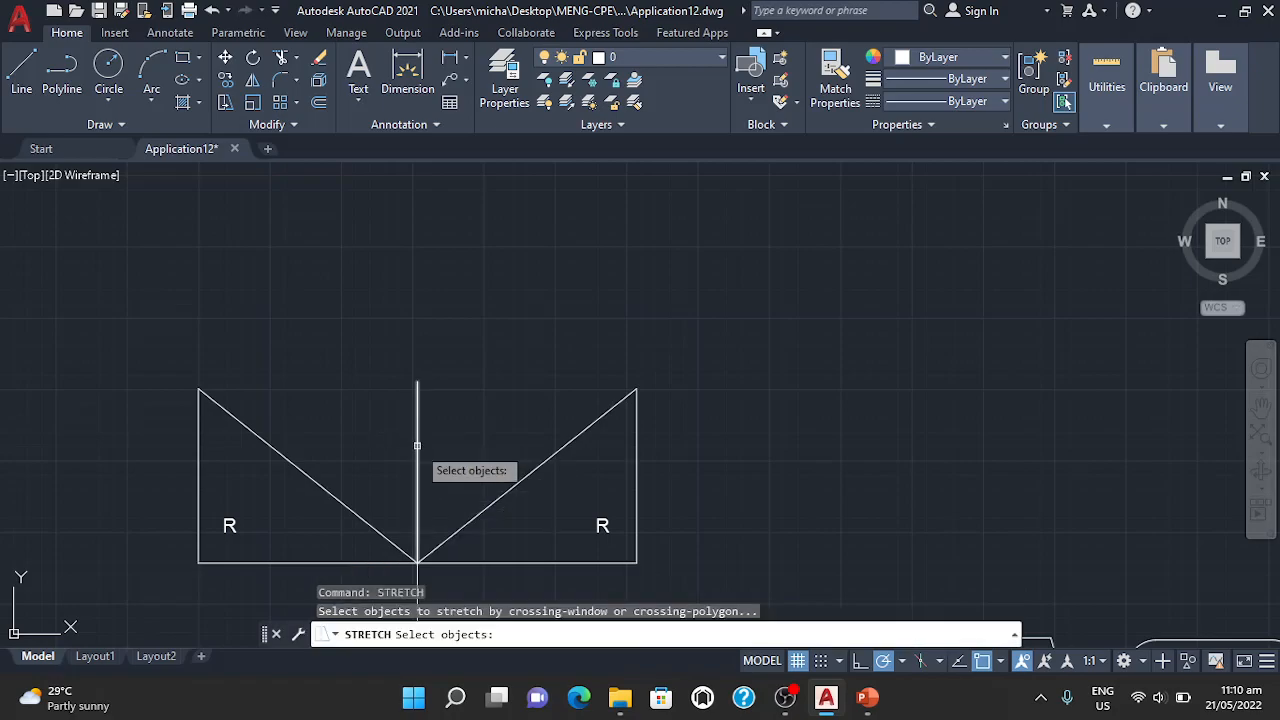
click(417, 443)
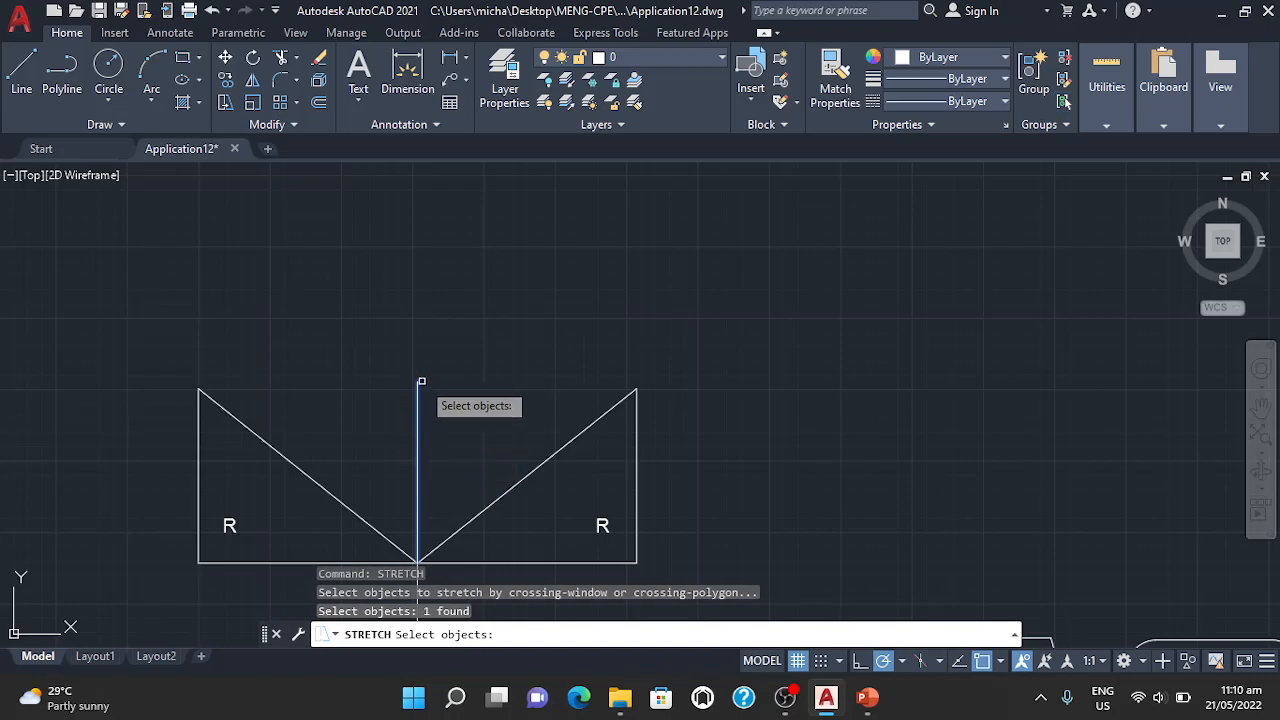
key(Return)
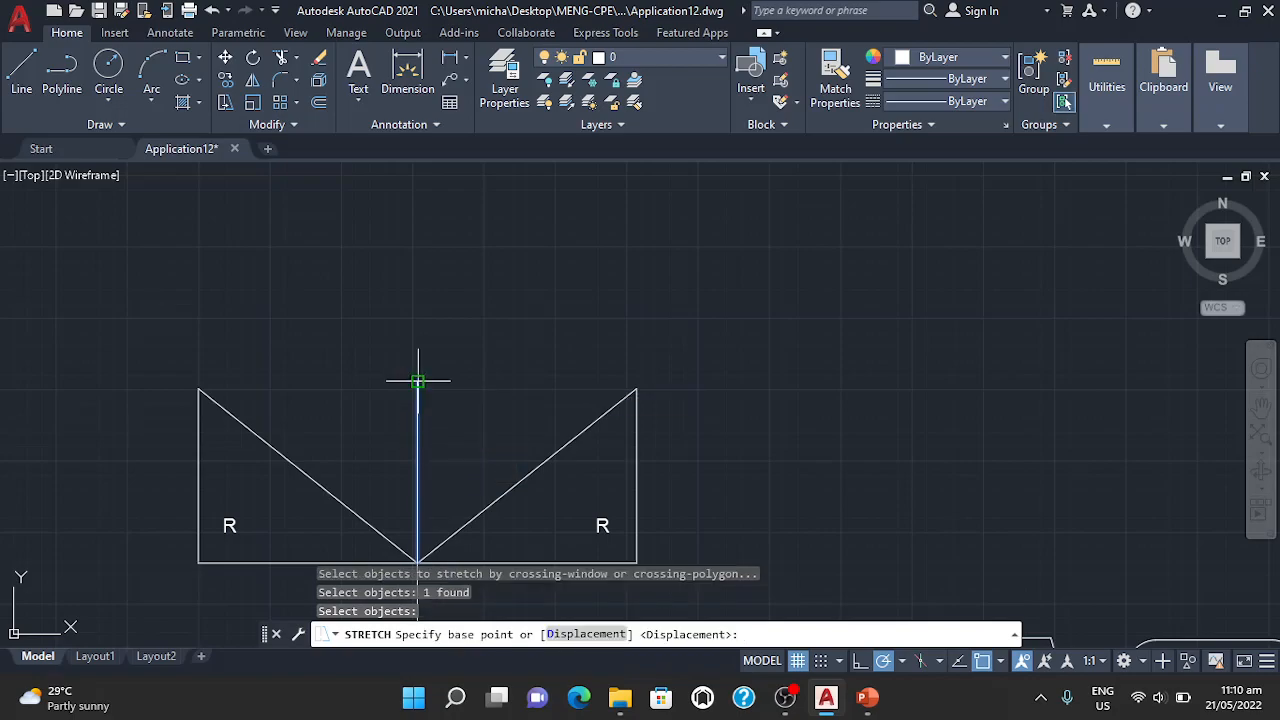
click(417, 380)
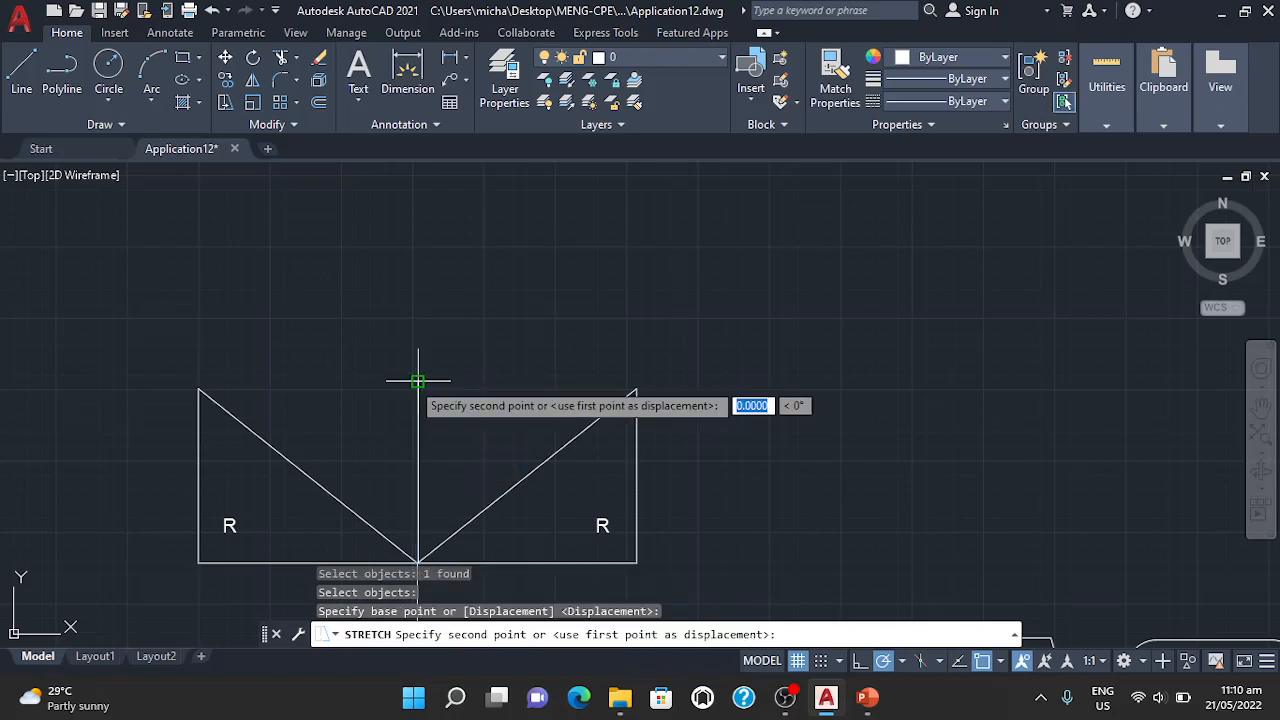
click(418, 253)
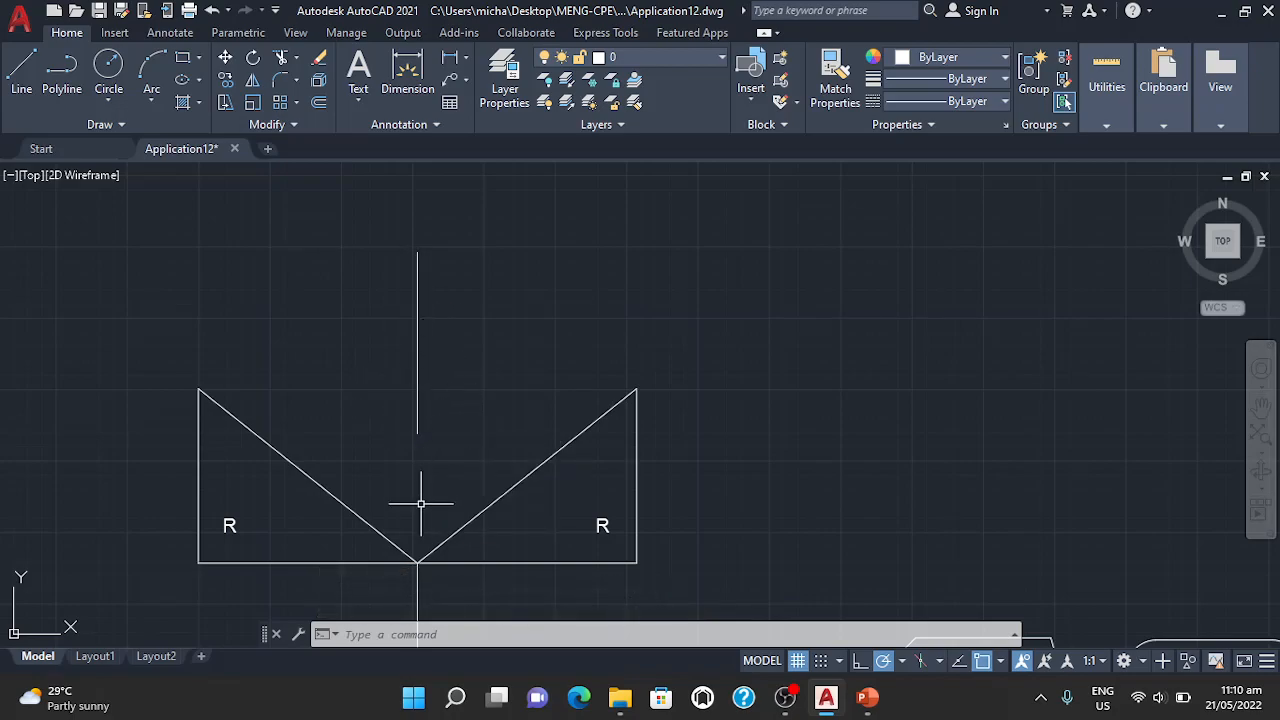
text(U)
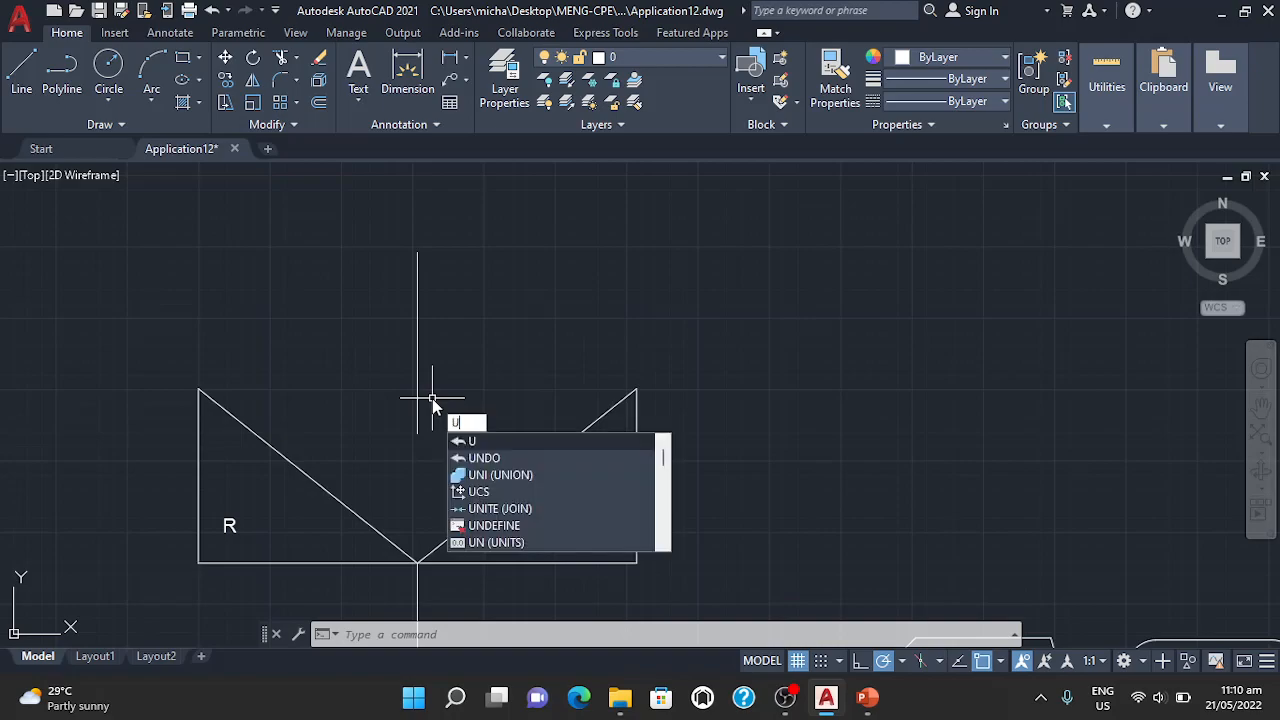
key(Return)
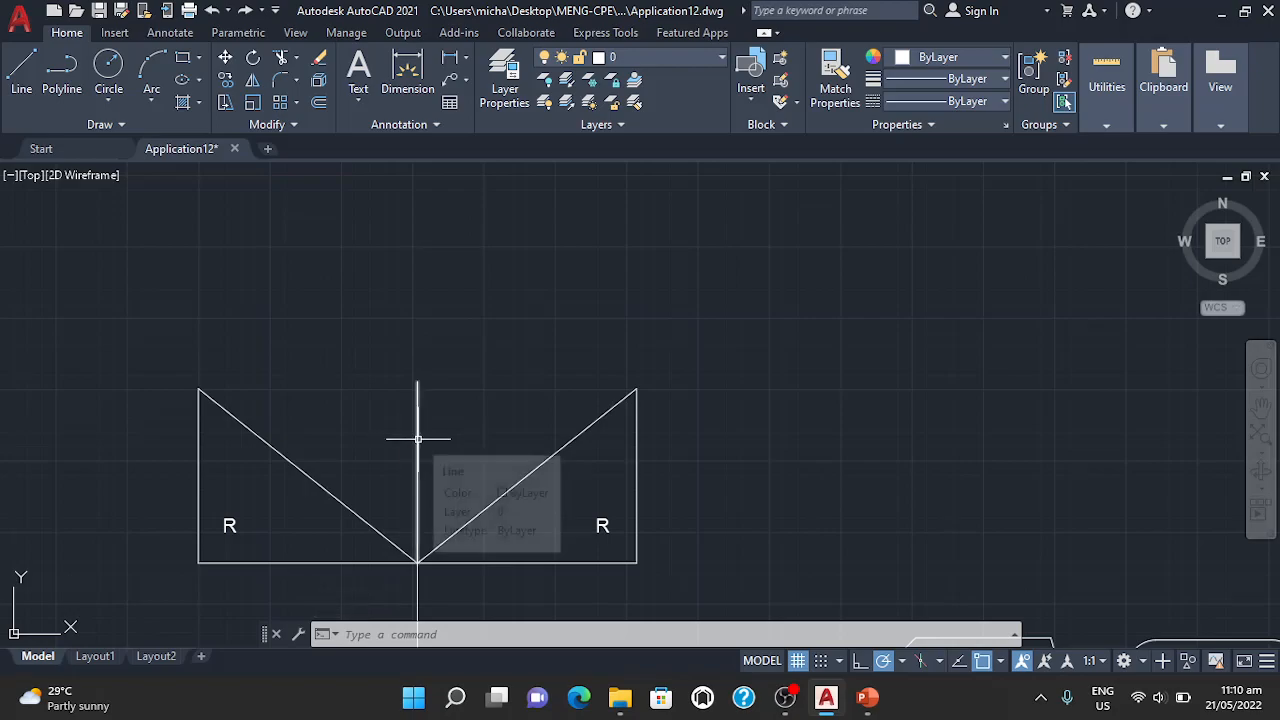
Grip-stretch the top endpoint of the vertical line between the upper triangles about 591 units straight up and clear the selection
click(419, 436)
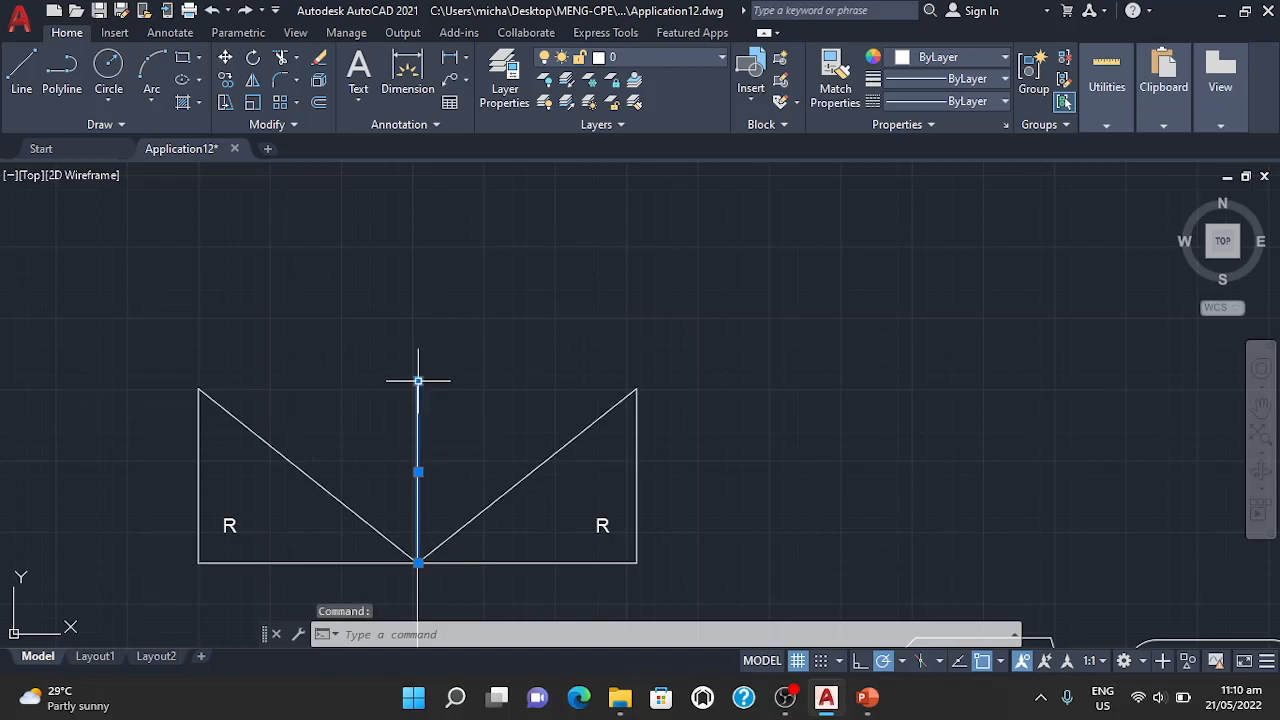
mouse_move(418, 381)
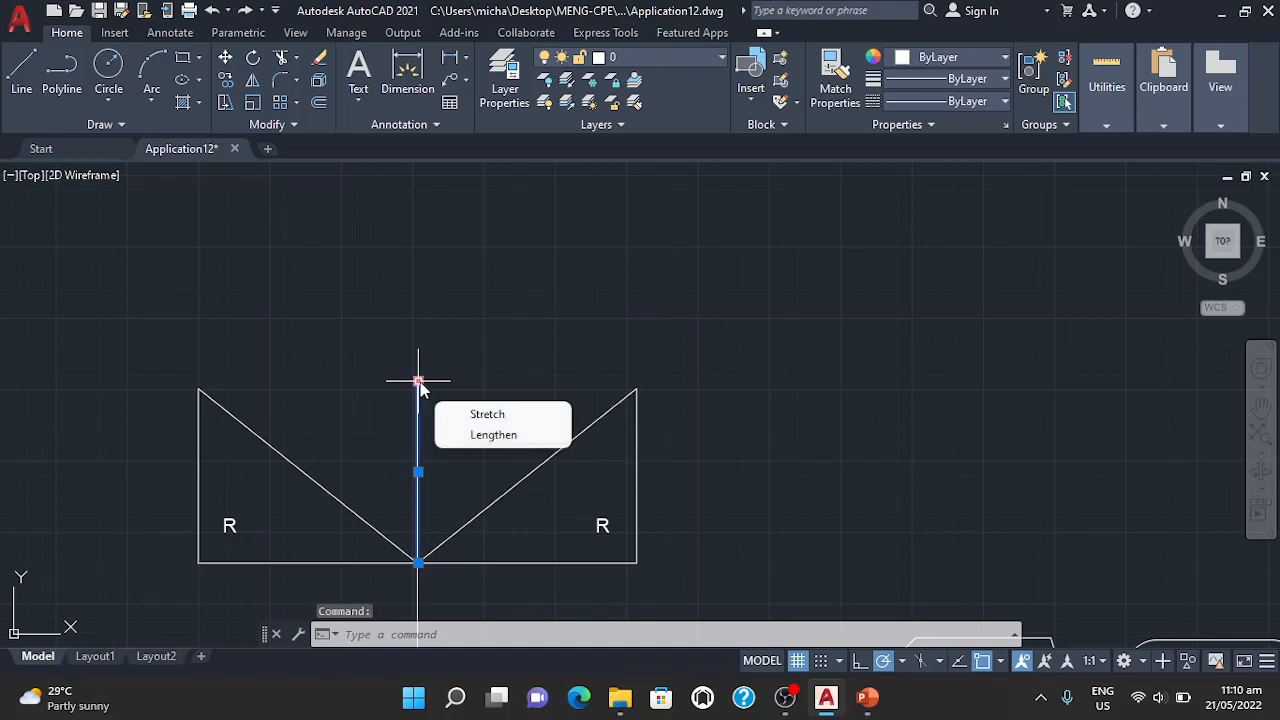
click(464, 418)
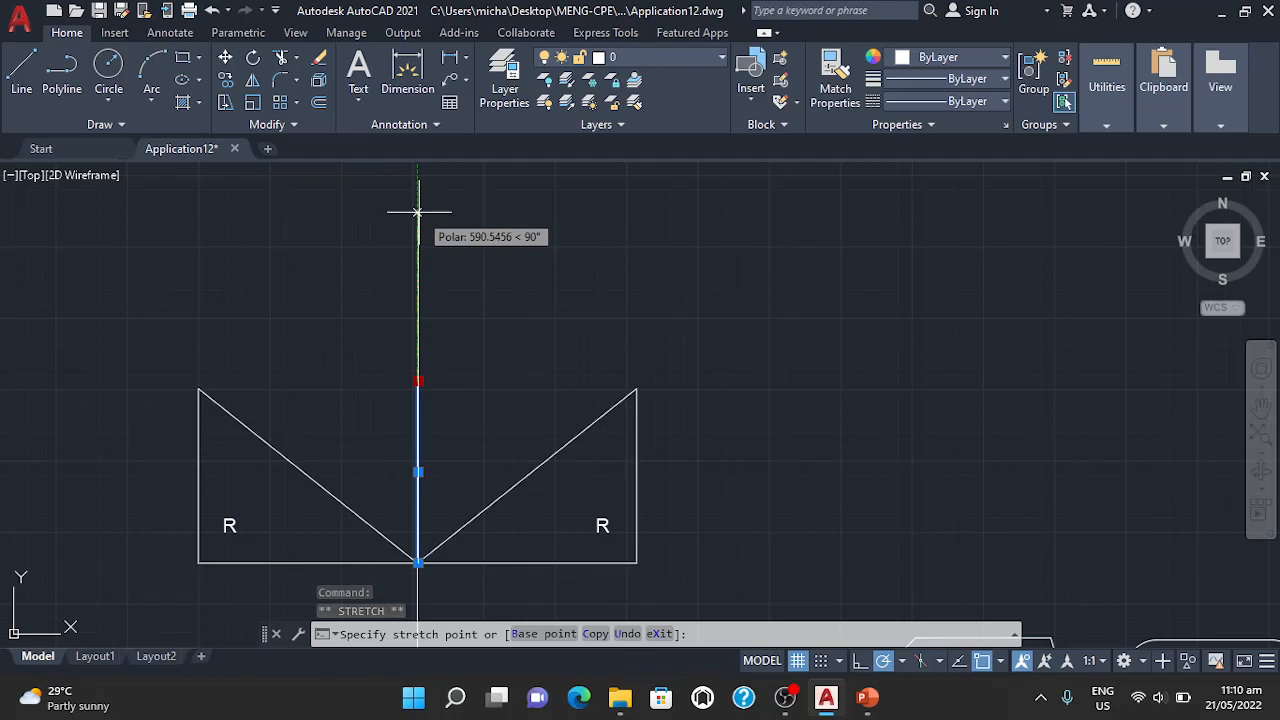
click(418, 212)
click(503, 388)
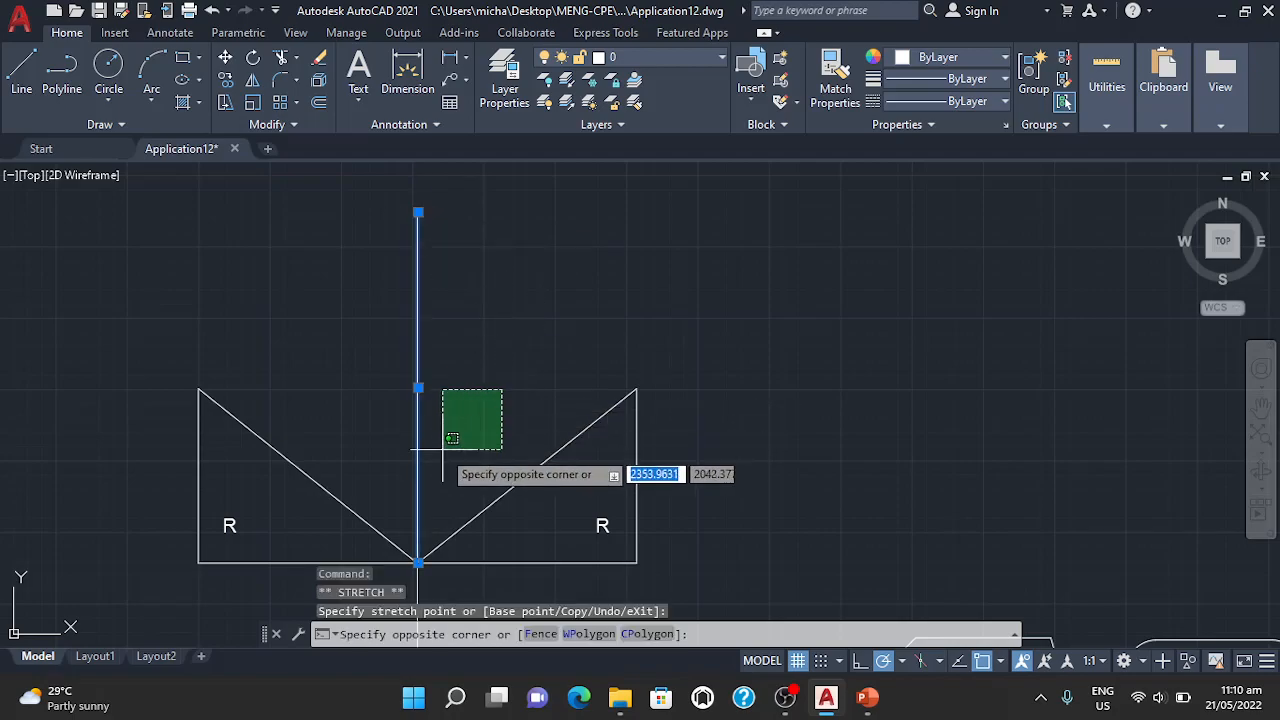
key(Escape)
key(Escape)
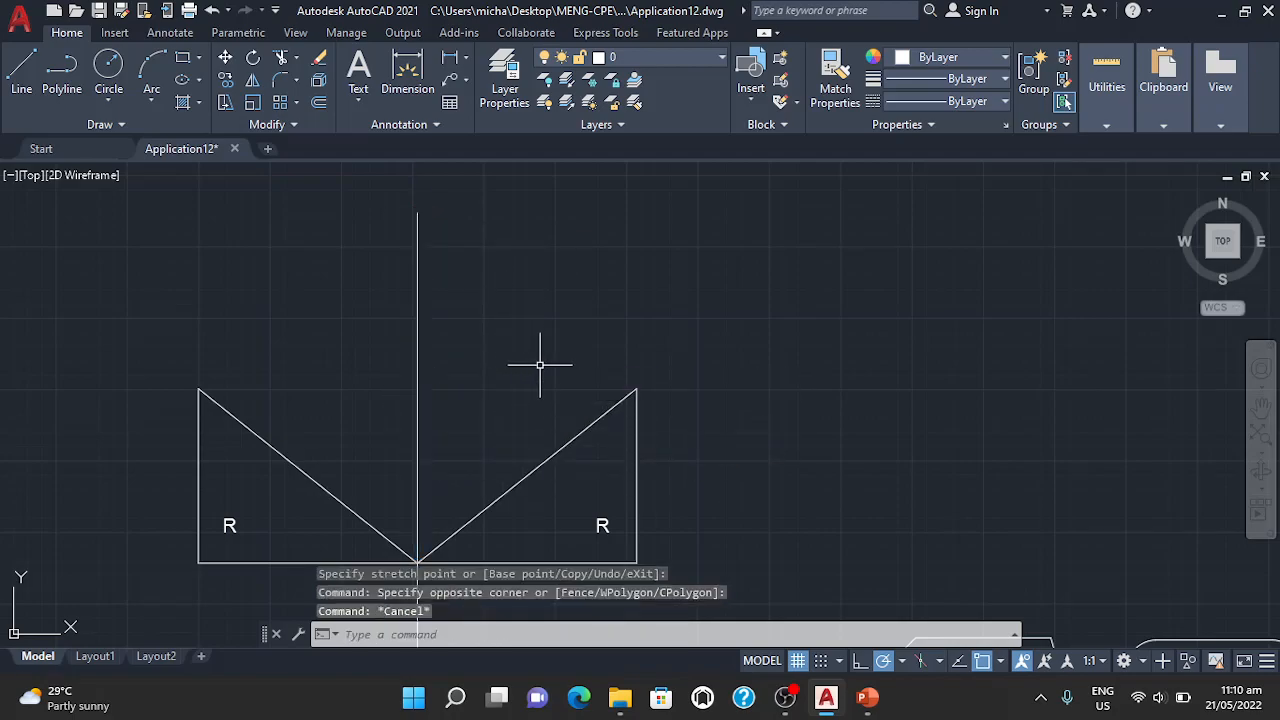
scroll(540, 365, down, 2)
middle_drag(514, 375, 664, 345)
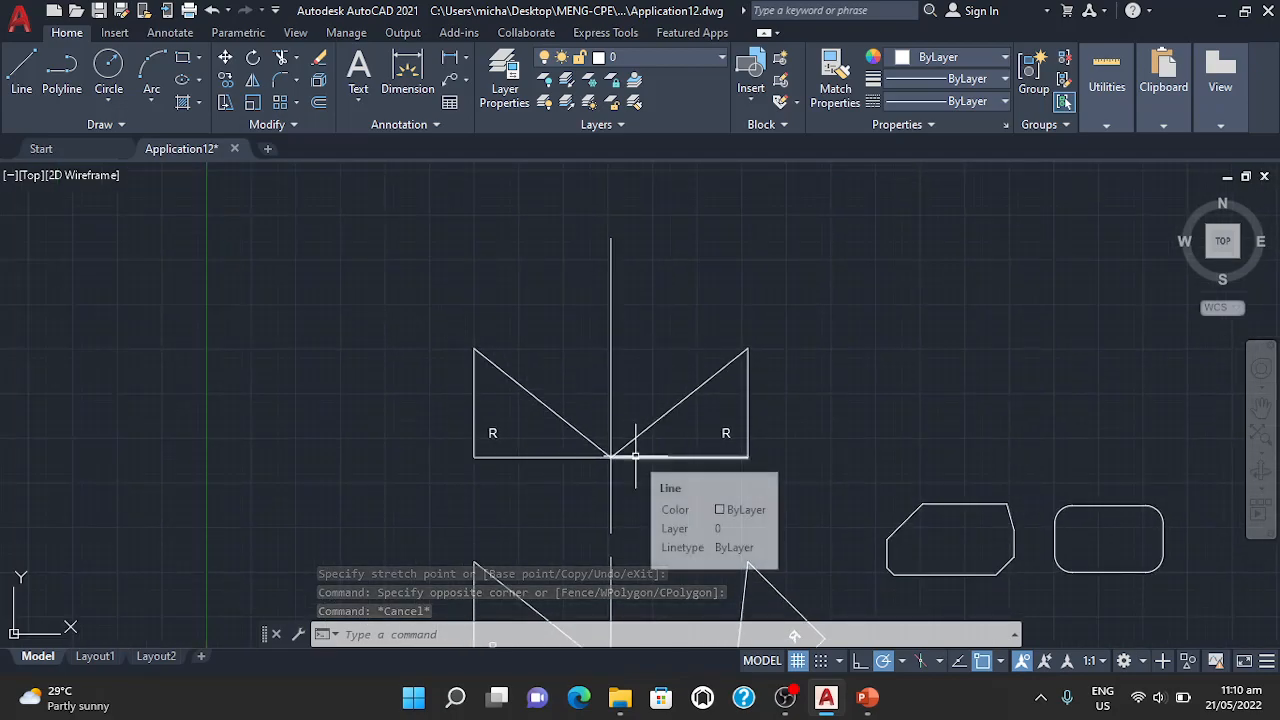
Draw a single diagonal line rising to the right in the empty area left of the upper mirrored triangles
text(L)
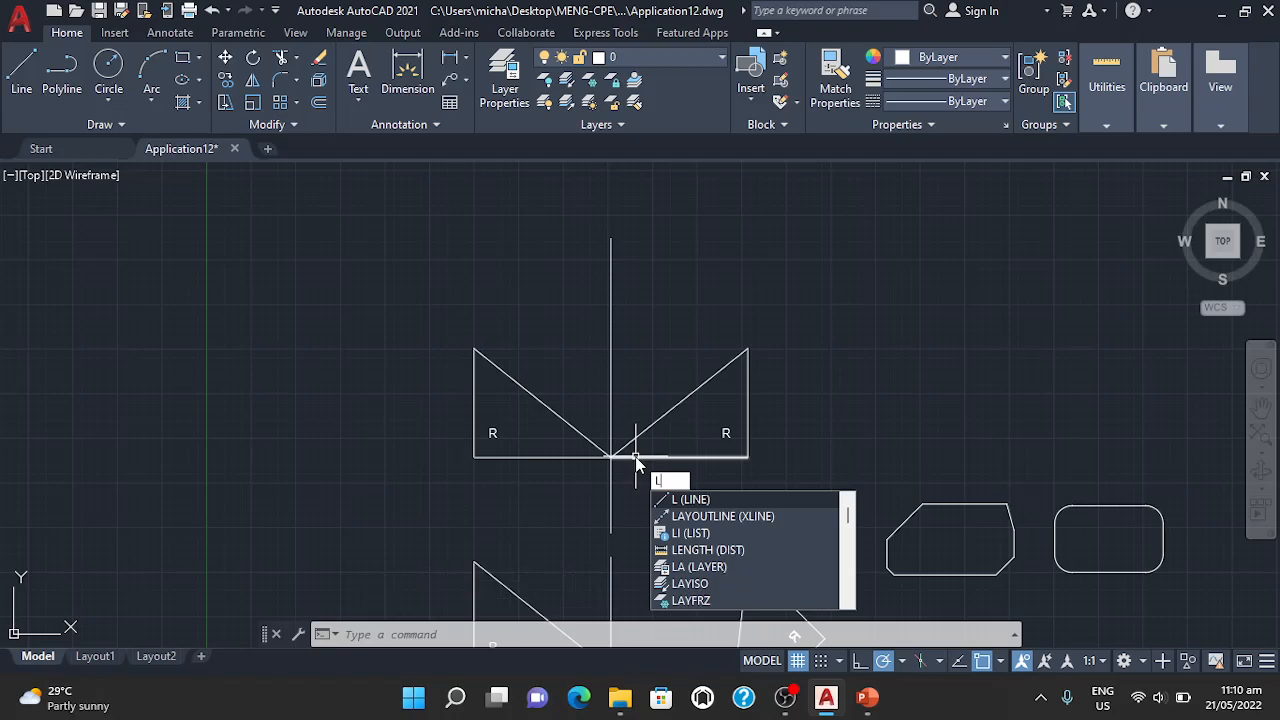
key(Return)
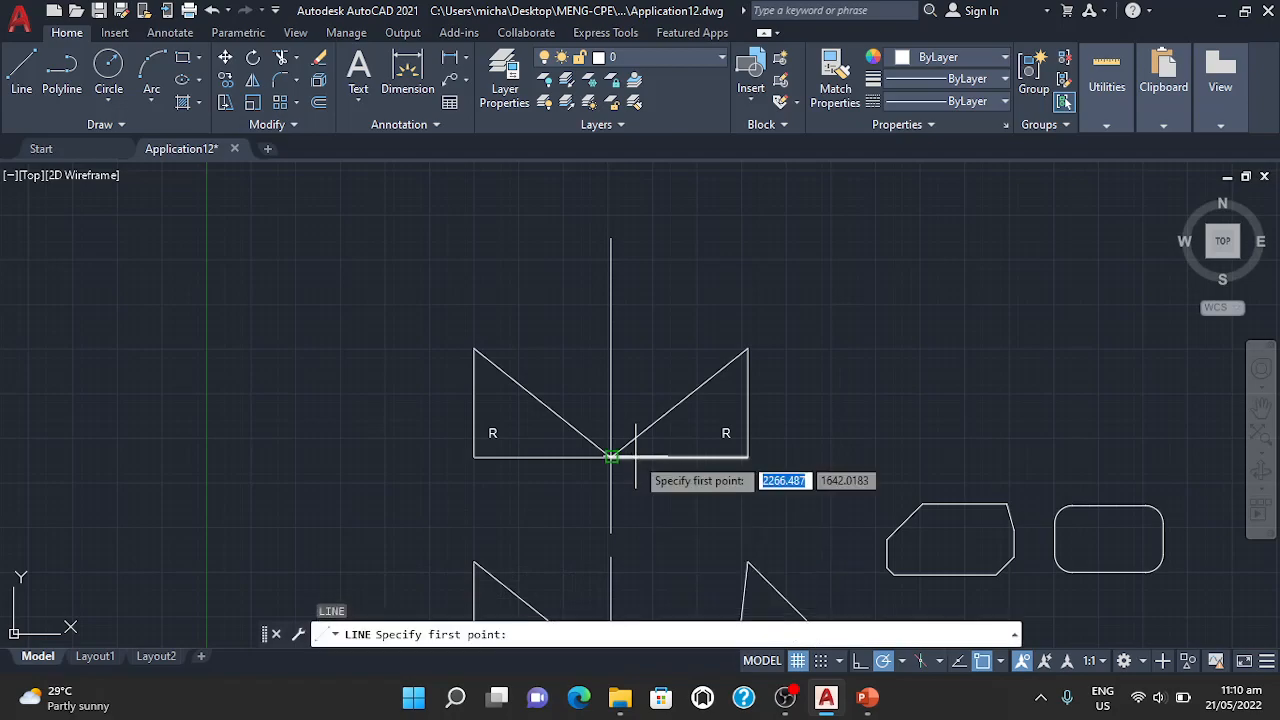
click(244, 397)
click(403, 289)
key(Return)
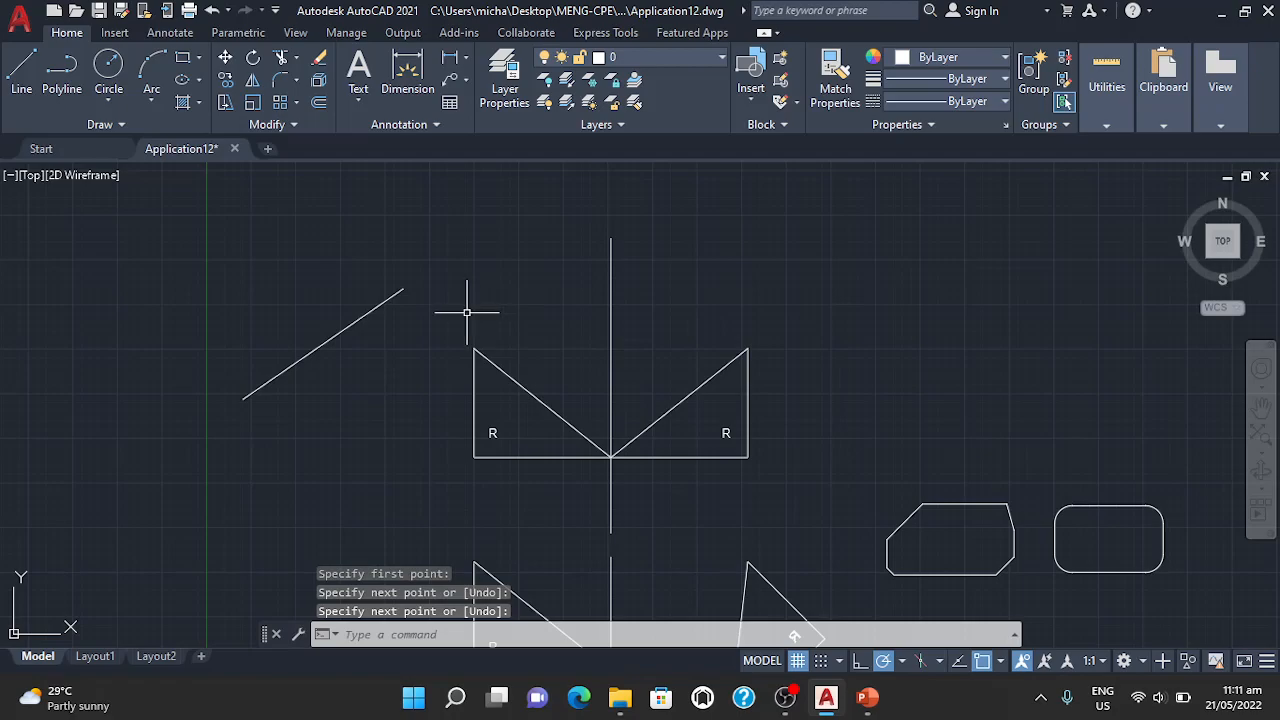
Grip-stretch the diagonal line's upper endpoint to the top end of the vertical line between the triangles
click(388, 298)
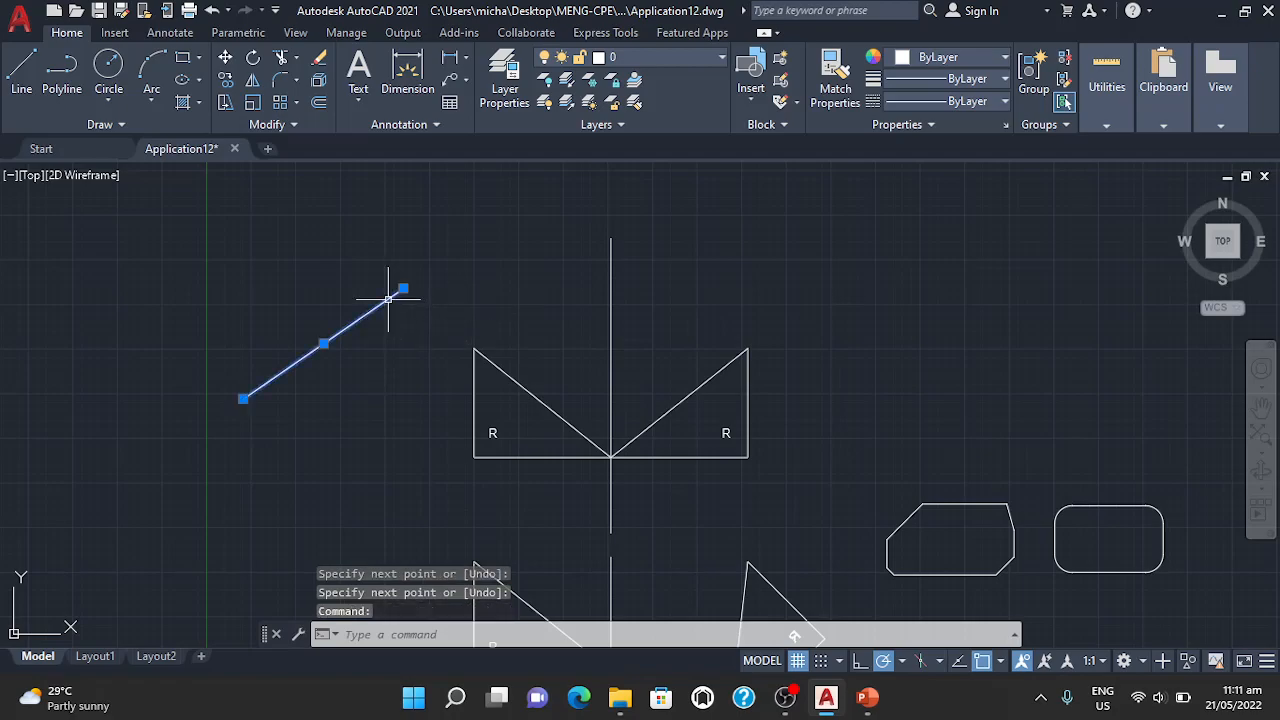
mouse_move(403, 289)
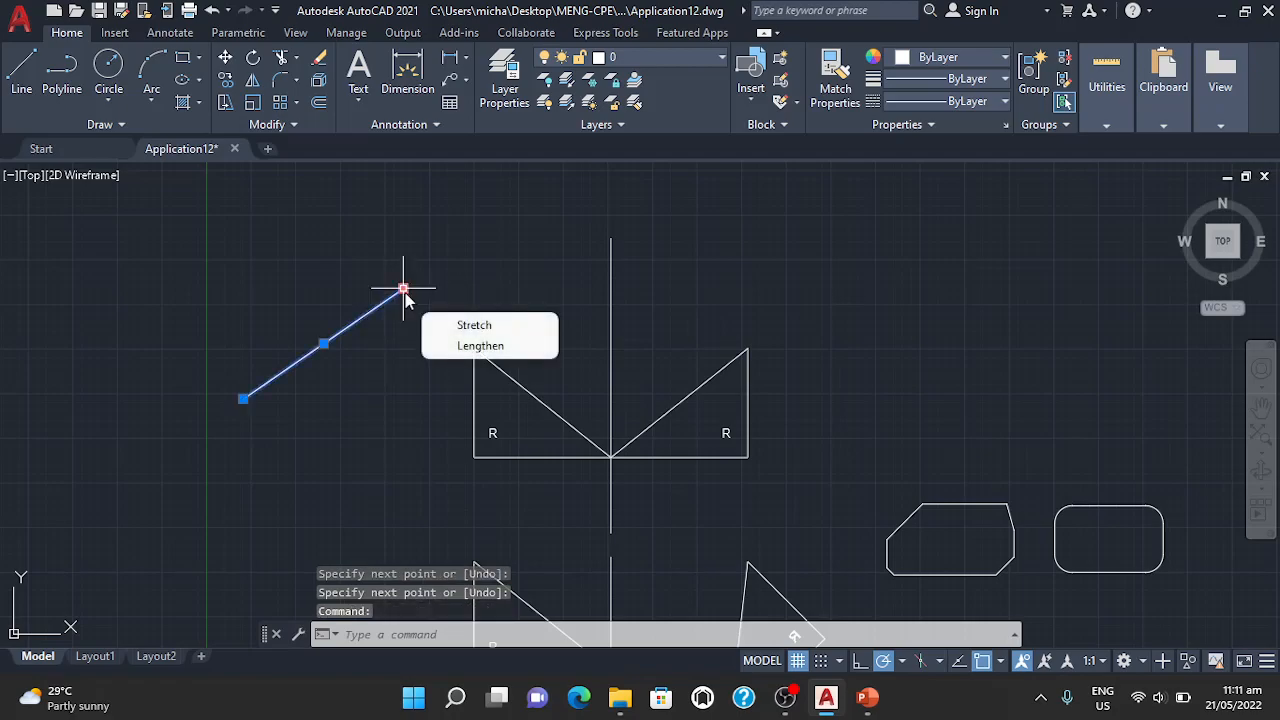
click(455, 325)
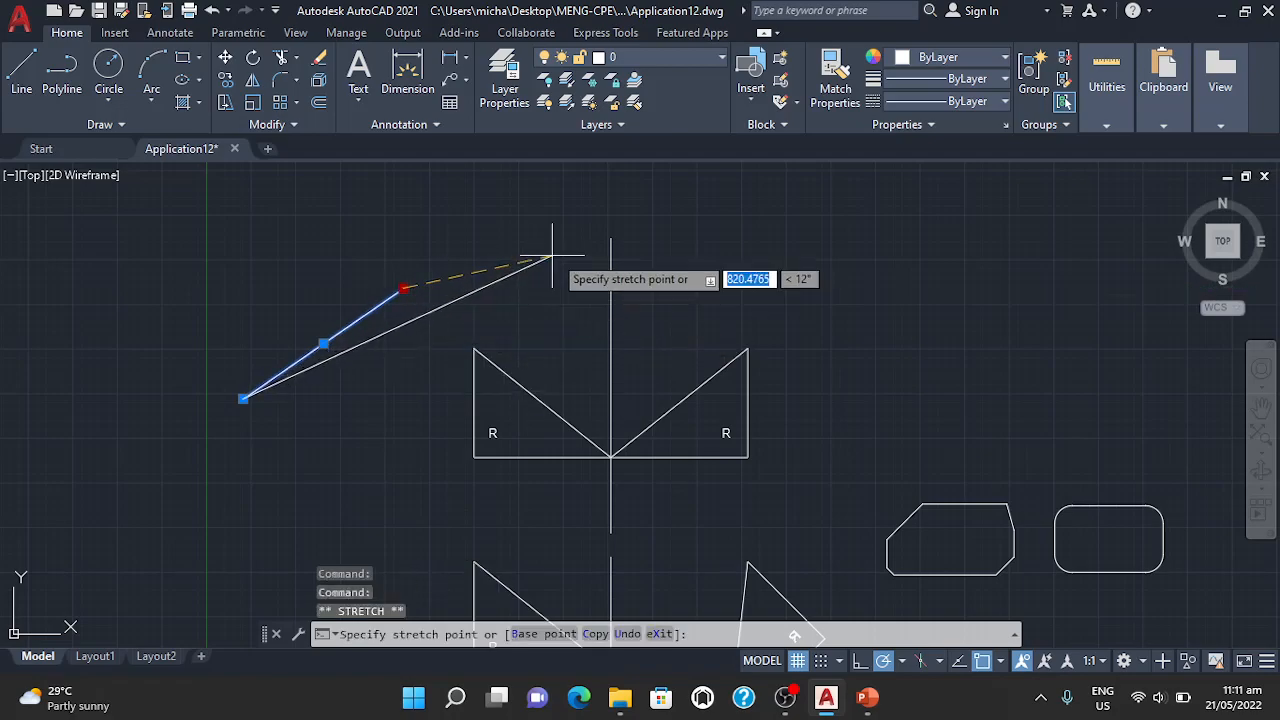
click(611, 239)
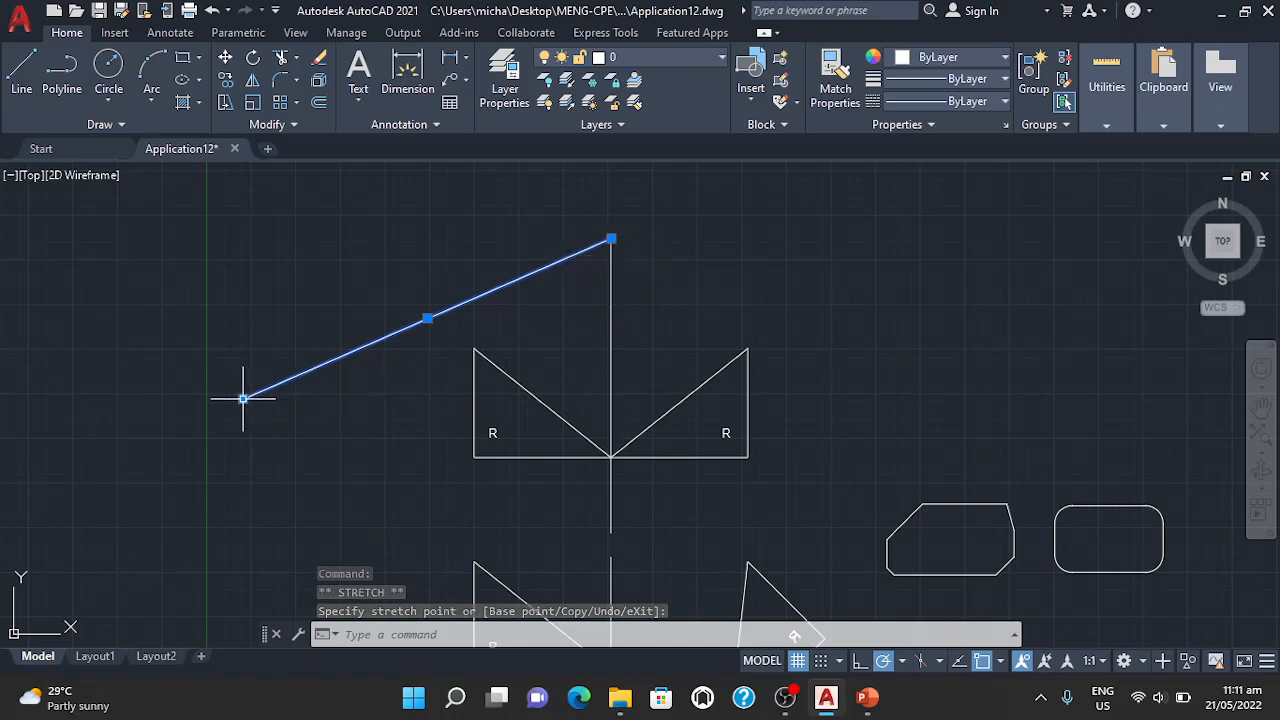
Grip-stretch the diagonal line's lower endpoint to the top corner of the left triangle and clear the selection
mouse_move(243, 399)
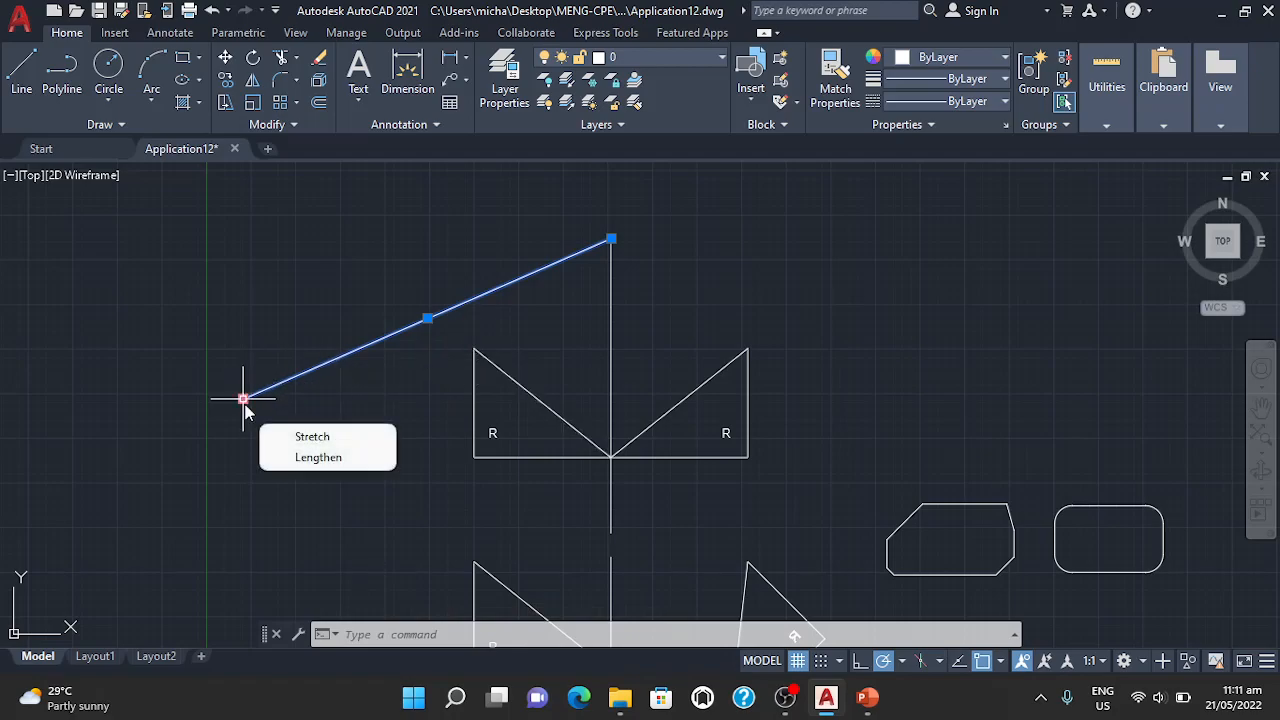
click(300, 444)
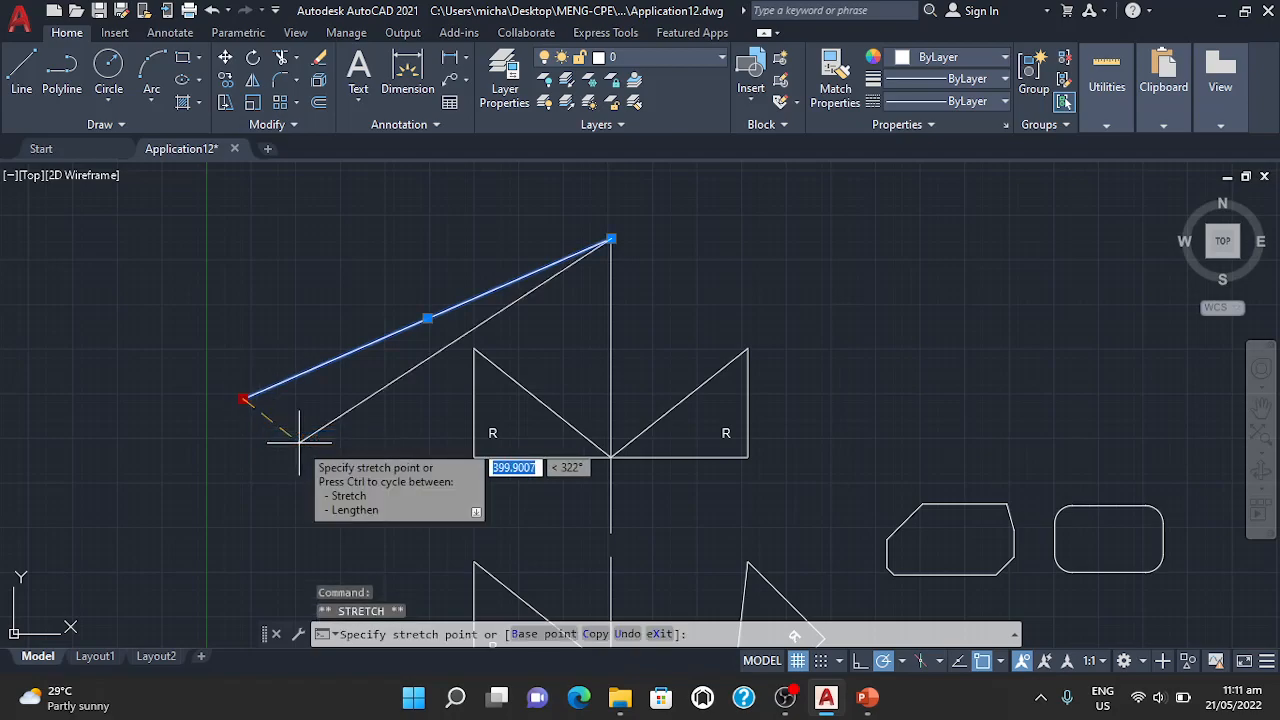
click(475, 349)
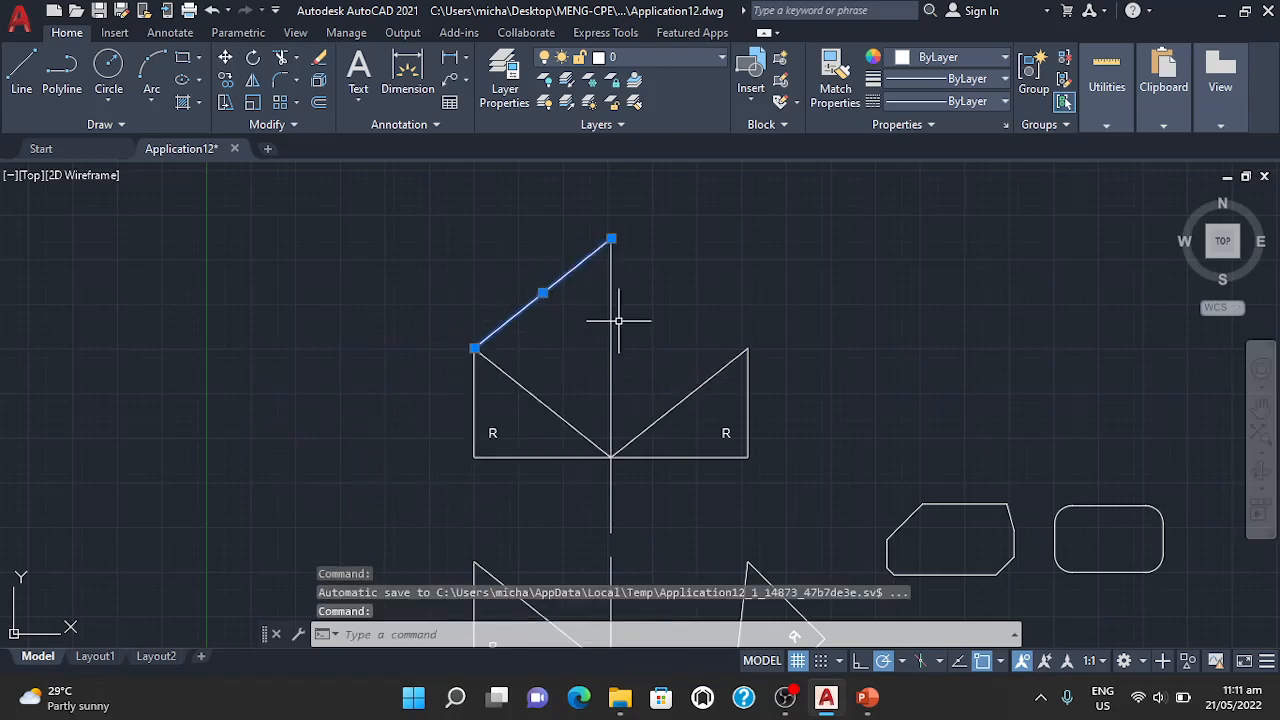
click(677, 300)
key(Escape)
key(Escape)
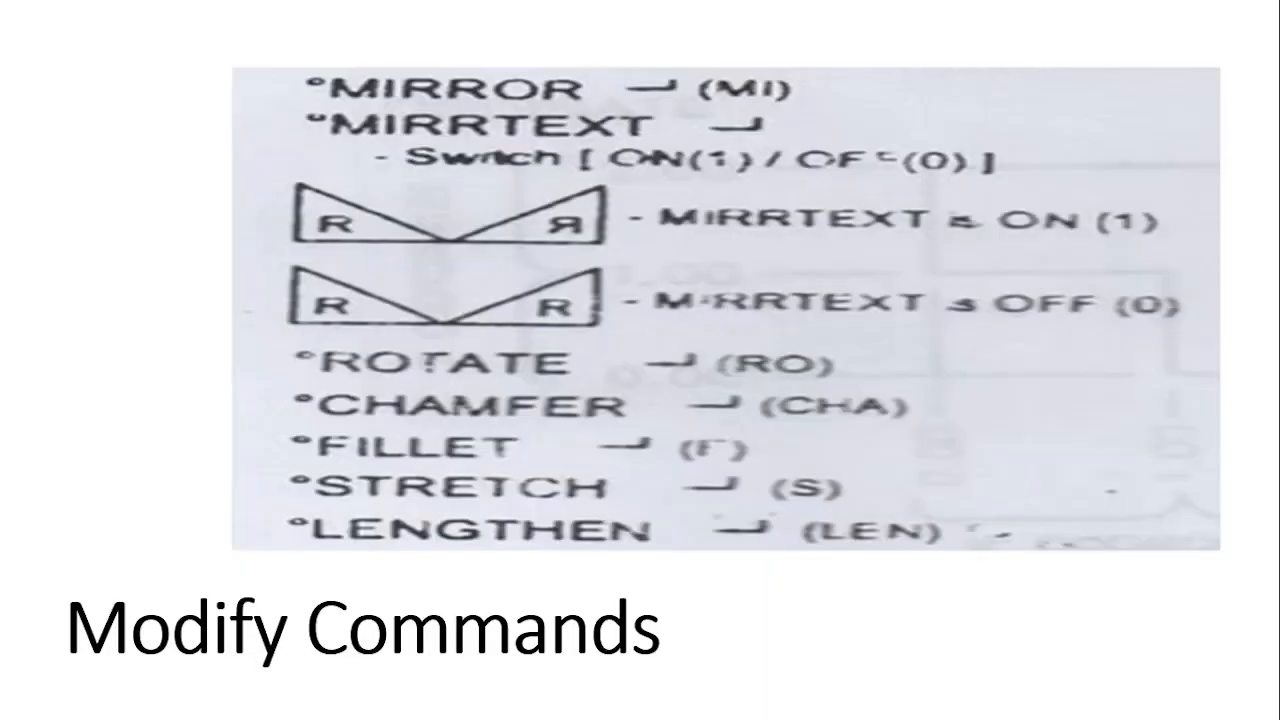
Switch back to AutoCAD and draw the left and bottom sides of a rectangle with the Line command, left of the upper triangles
key(alt+Tab)
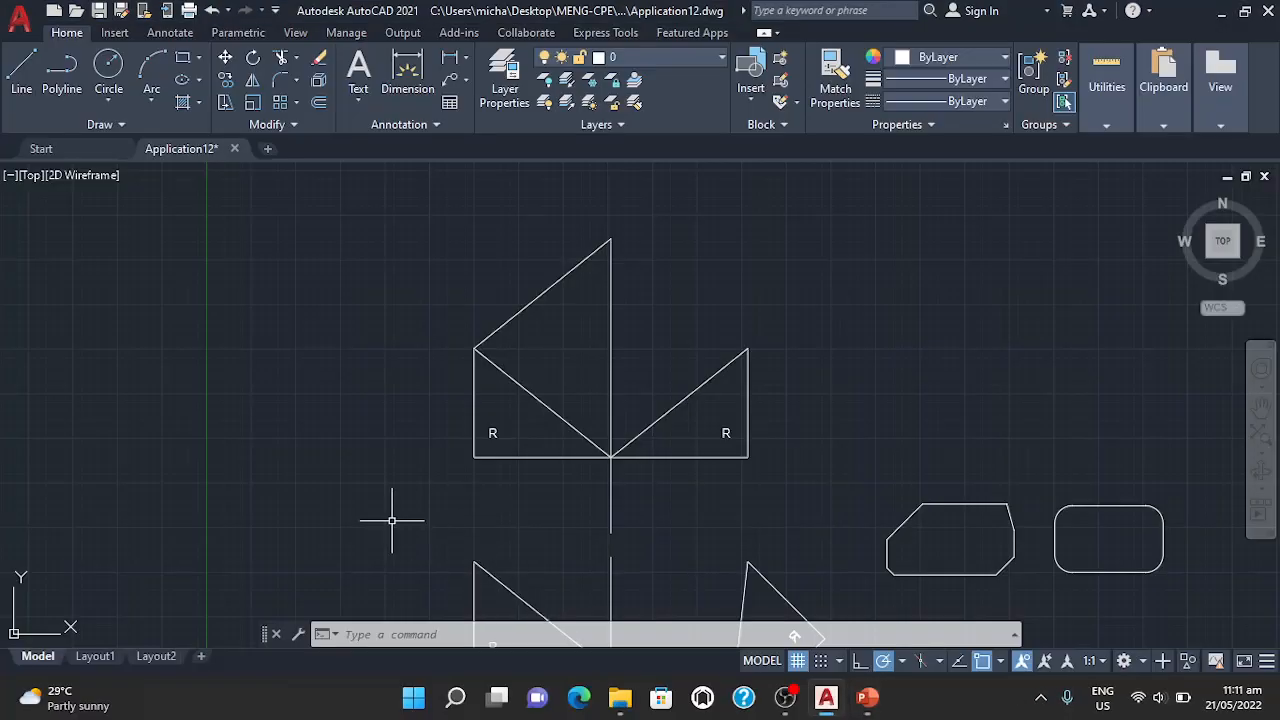
click(370, 635)
text(L)
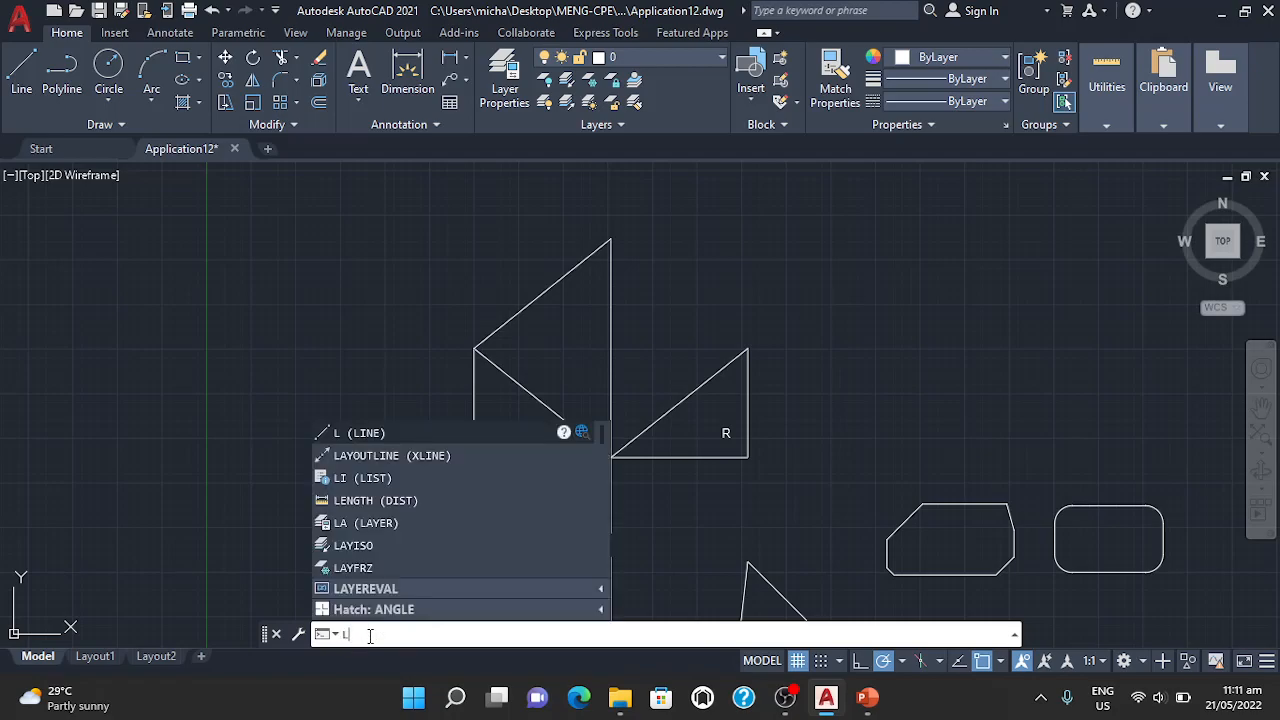
key(Return)
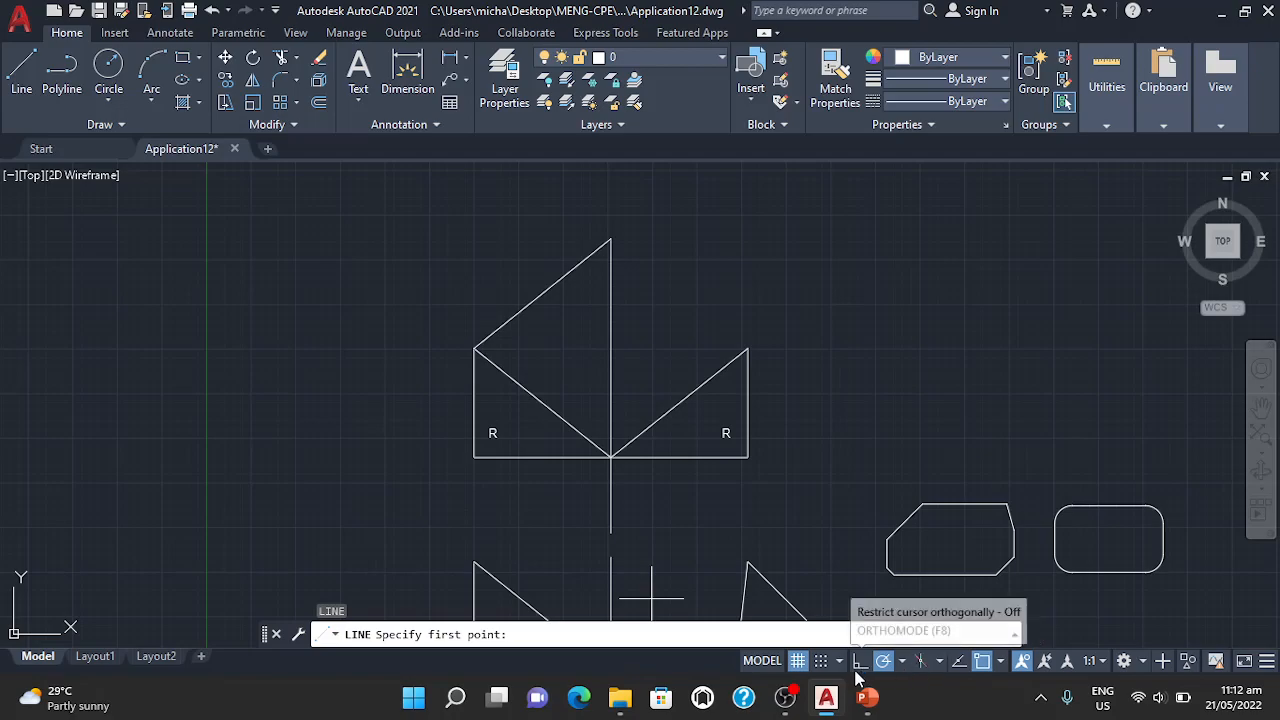
click(922, 666)
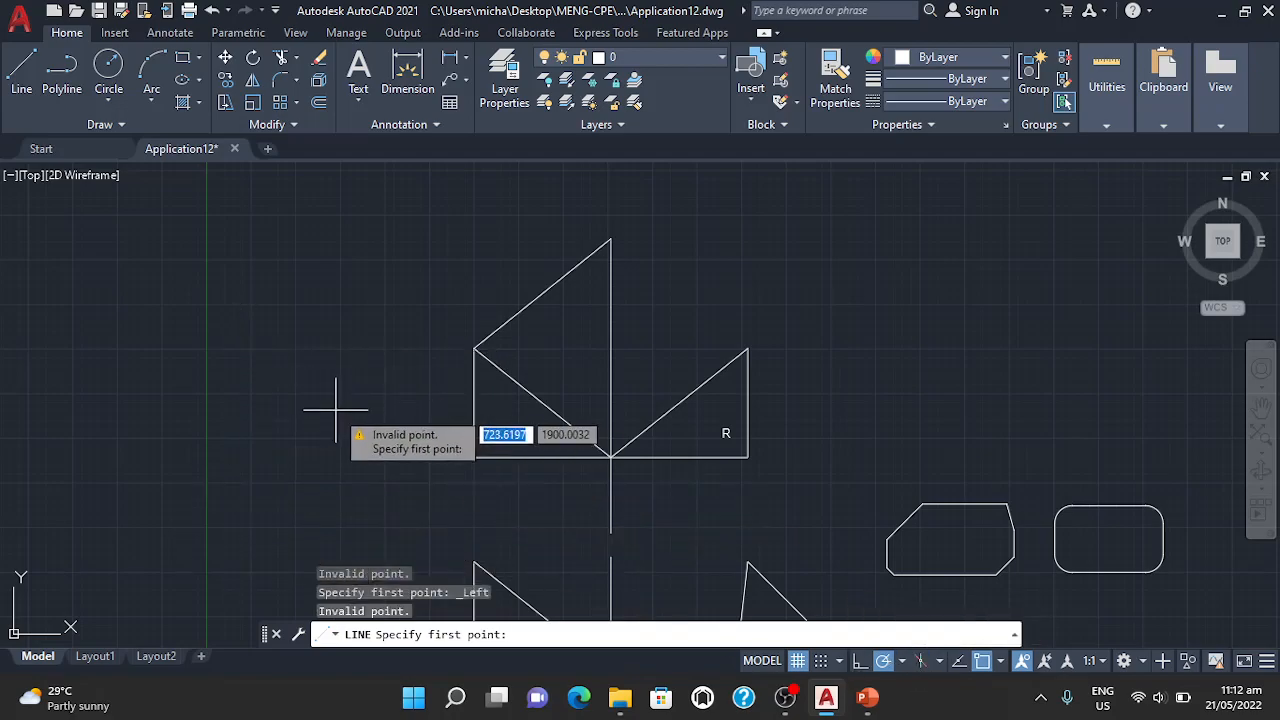
click(241, 298)
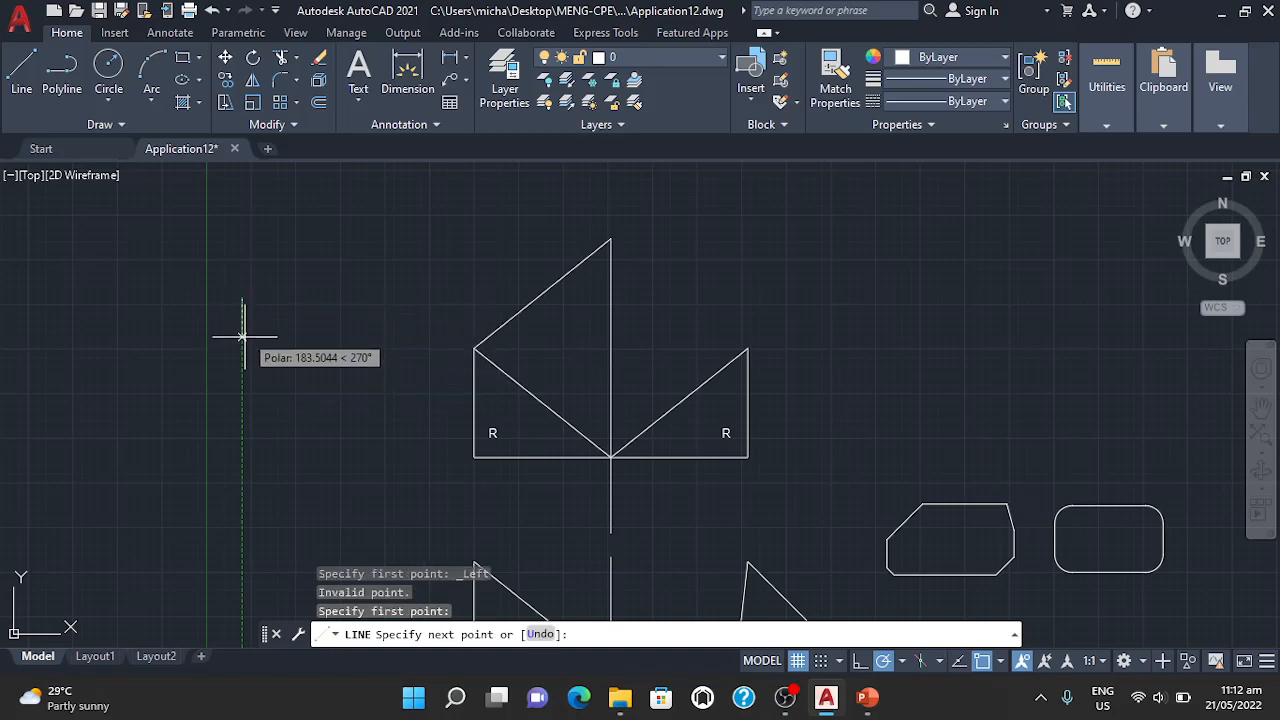
click(241, 399)
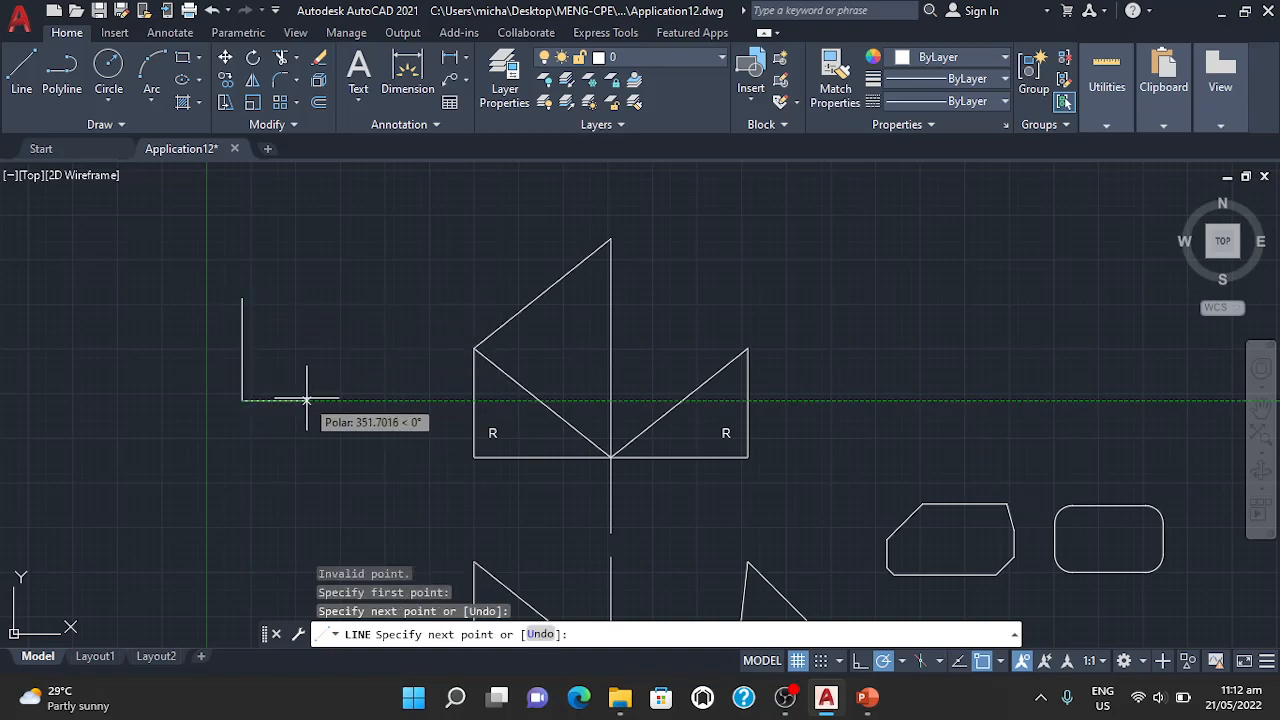
click(404, 399)
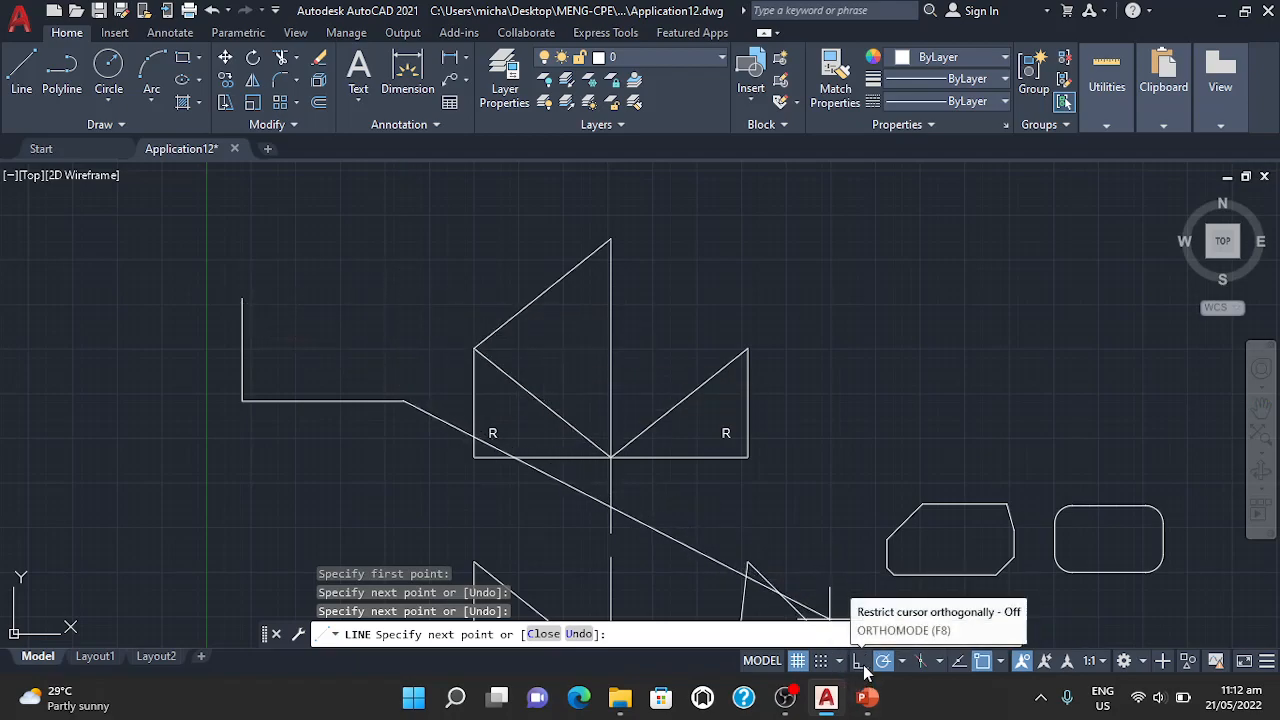
Turn on object snap tracking and draw the rectangle's right and top sides, ending the top line short of the upper-left corner
click(960, 665)
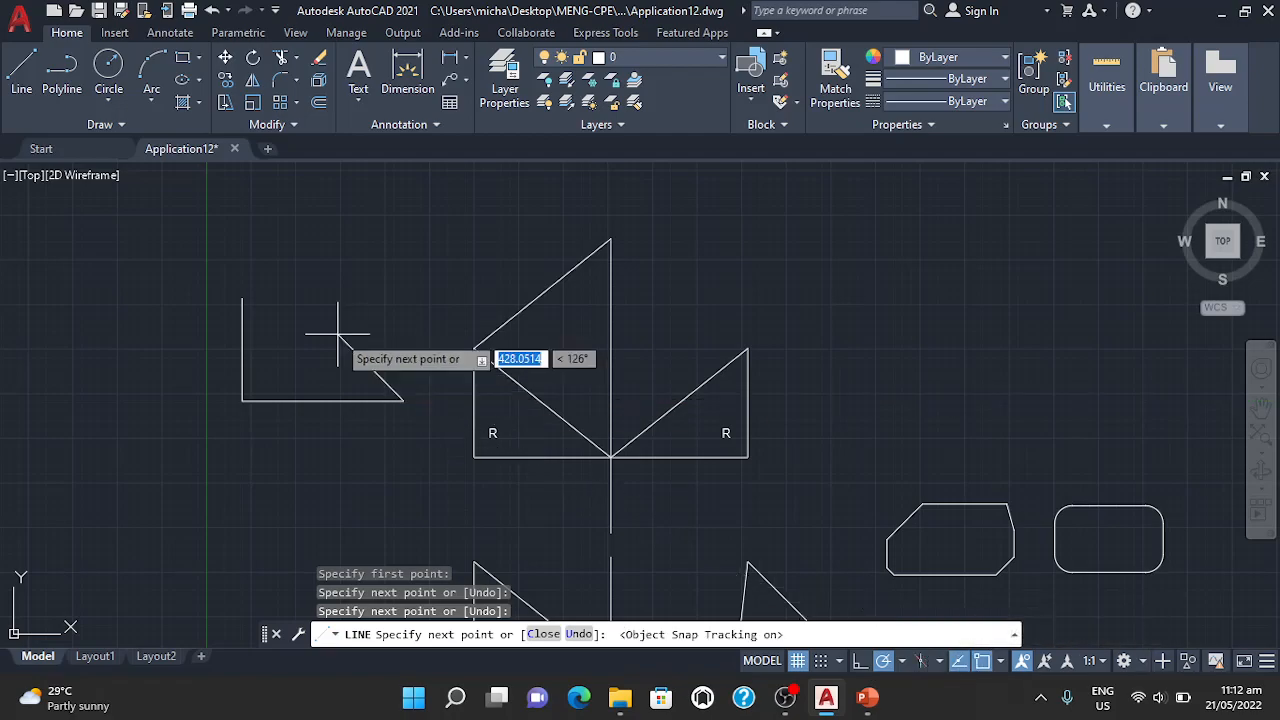
click(404, 297)
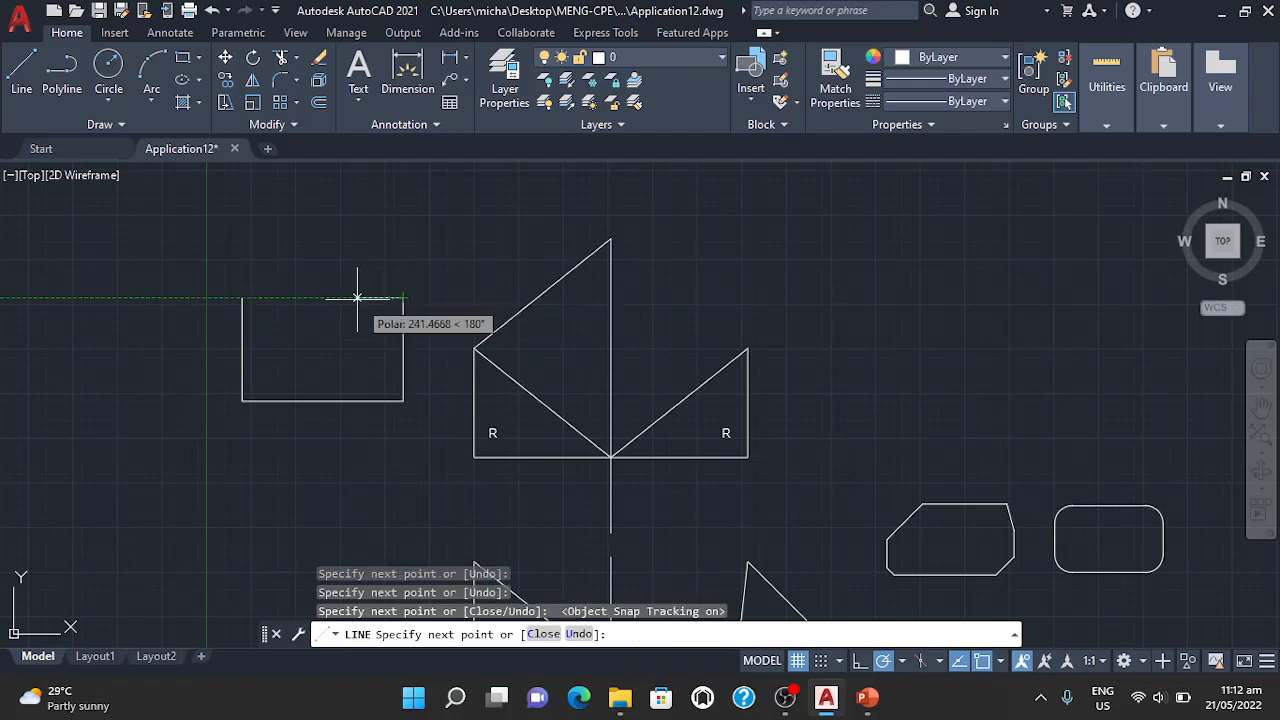
click(273, 297)
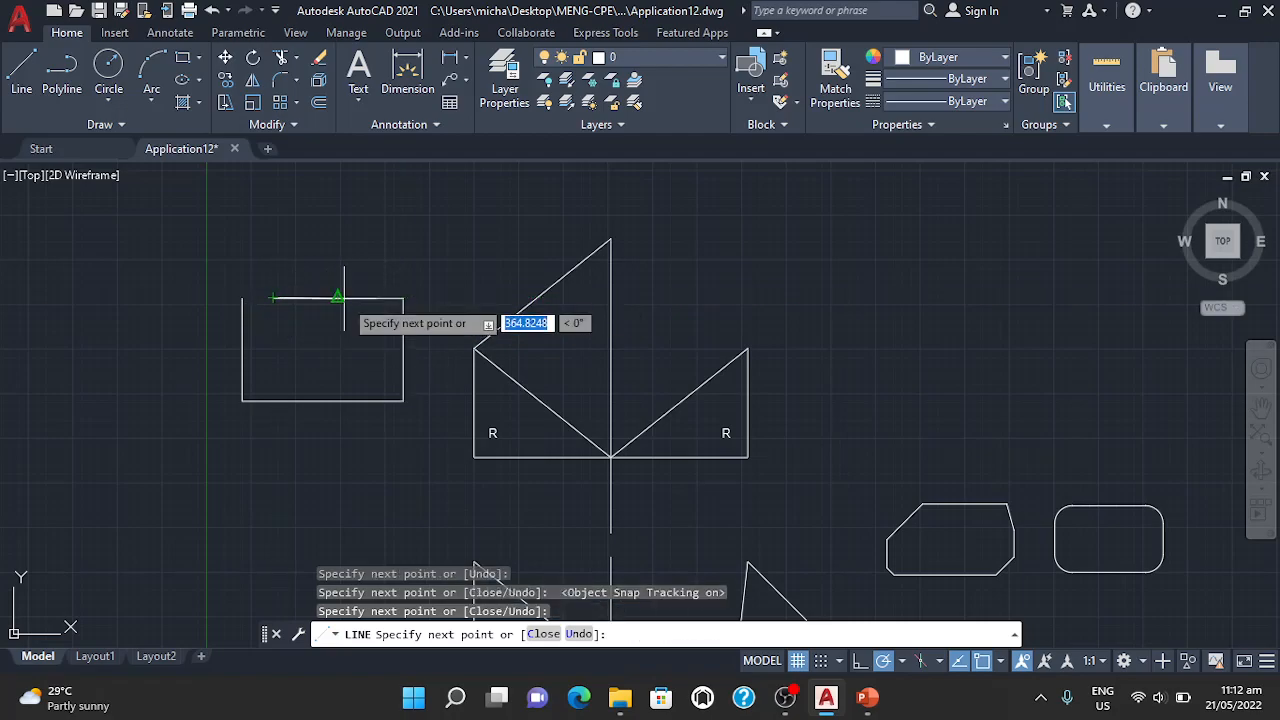
key(Return)
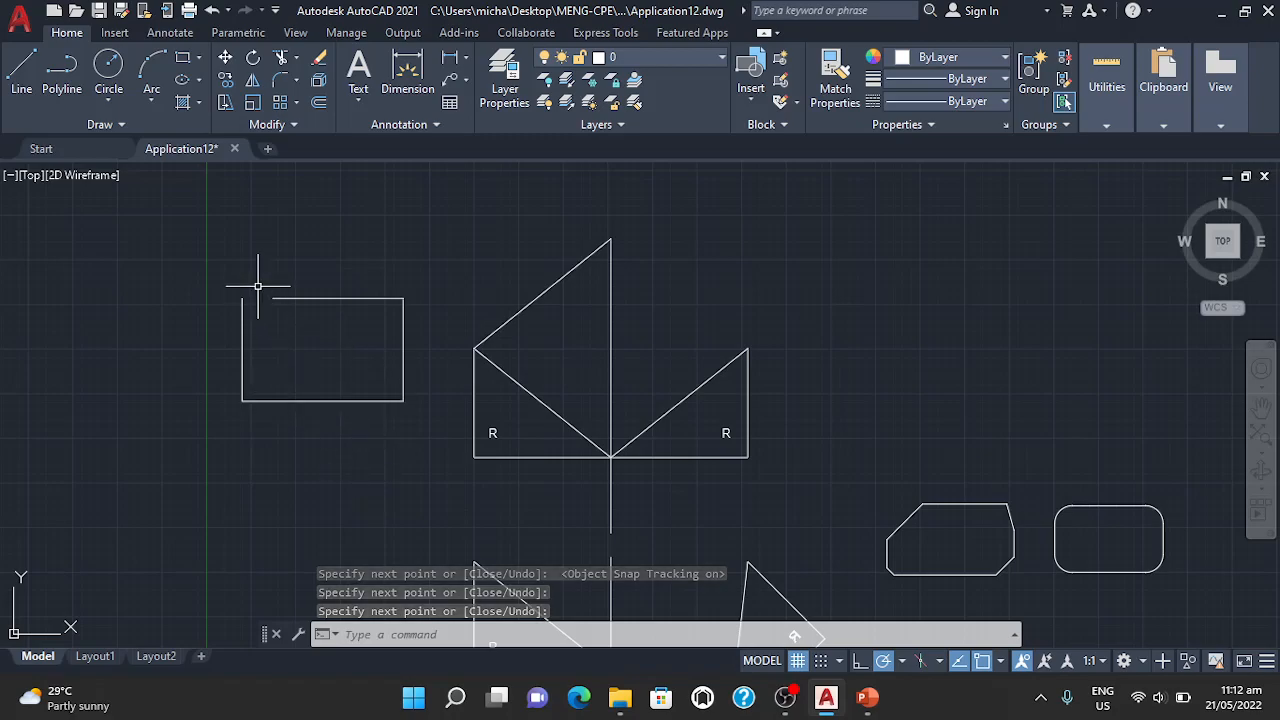
Use Lengthen with a delta of 10 repeatedly on the left end of the rectangle's top line until it passes the left side
scroll(252, 302, up, 4)
scroll(252, 302, up, 7)
scroll(251, 300, down, 3)
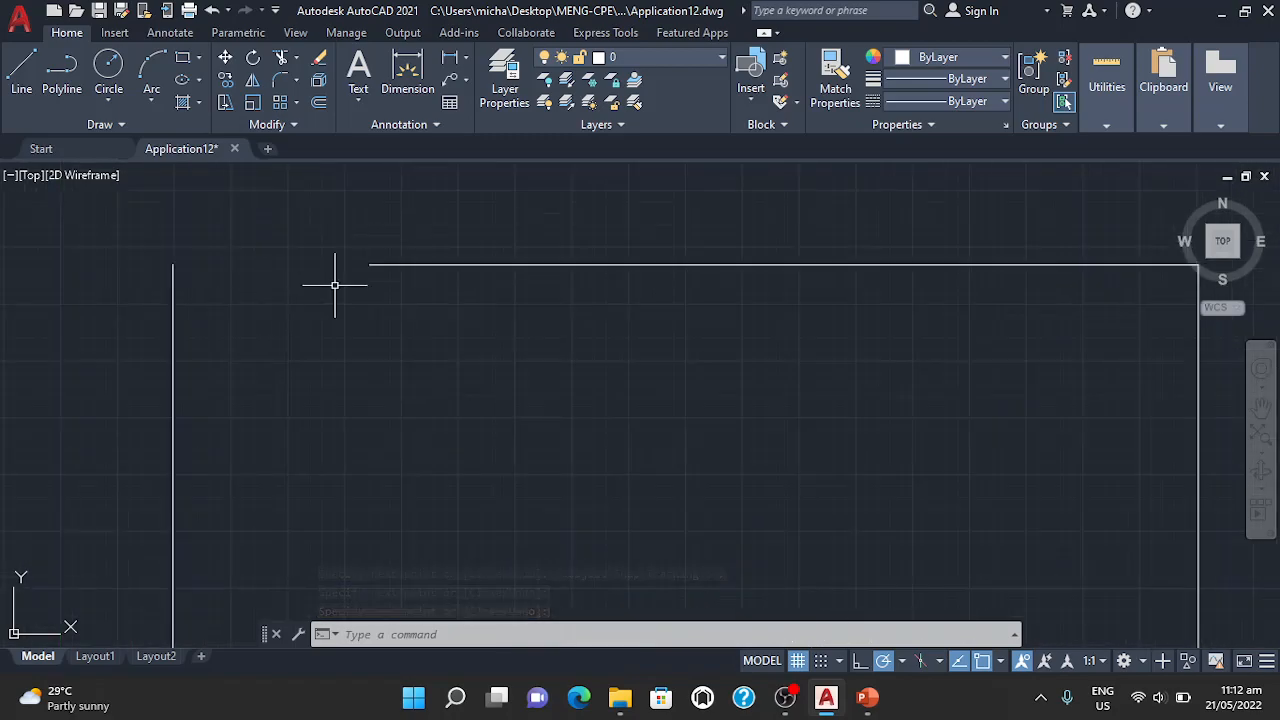
scroll(351, 320, down, 5)
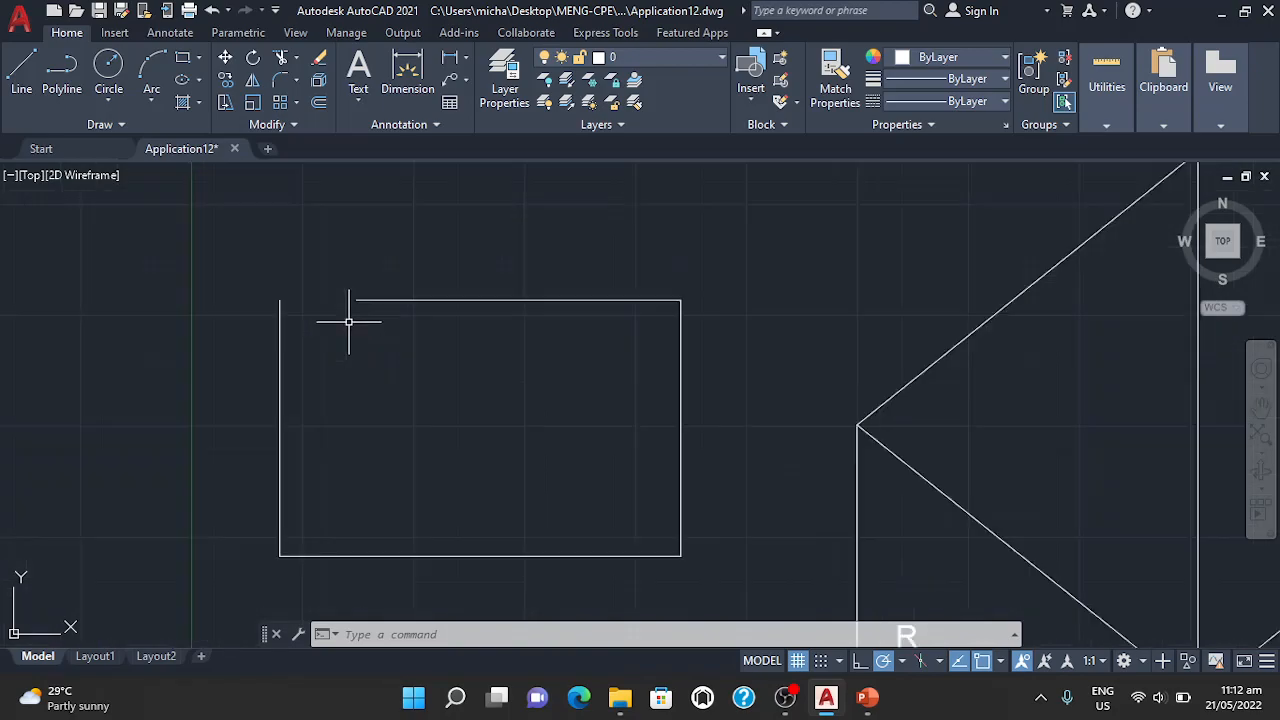
click(426, 641)
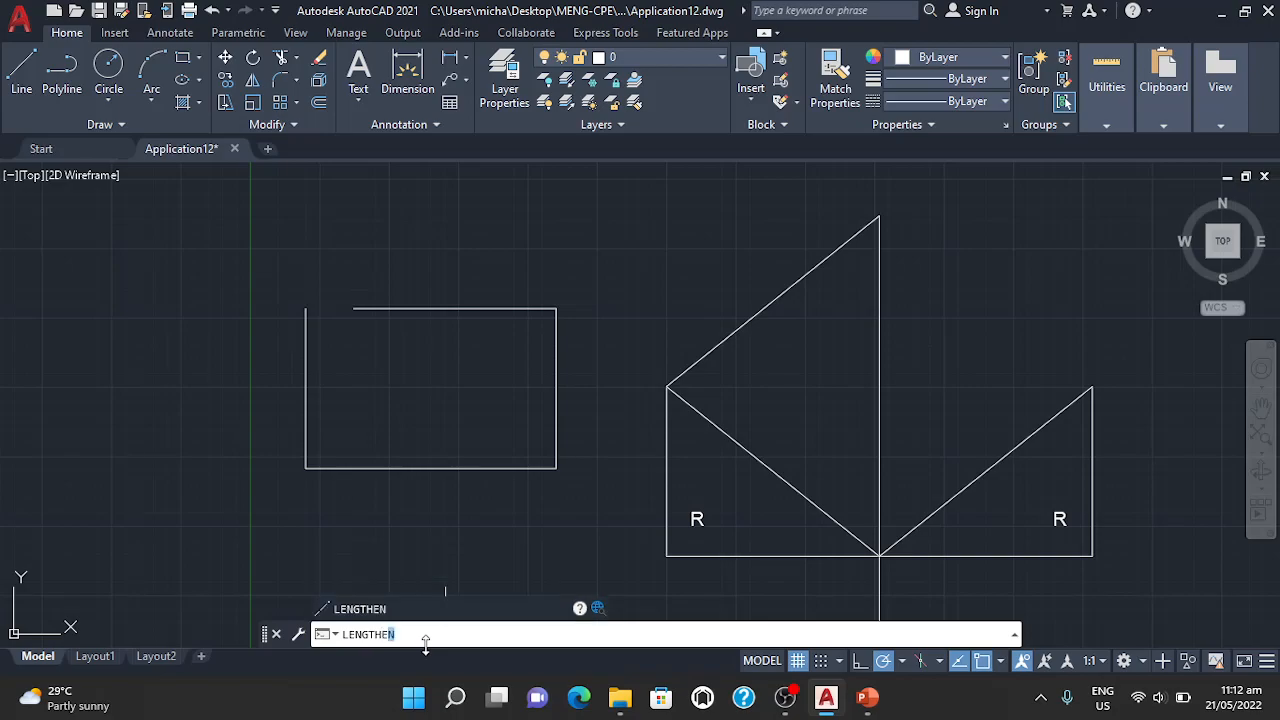
key(Return)
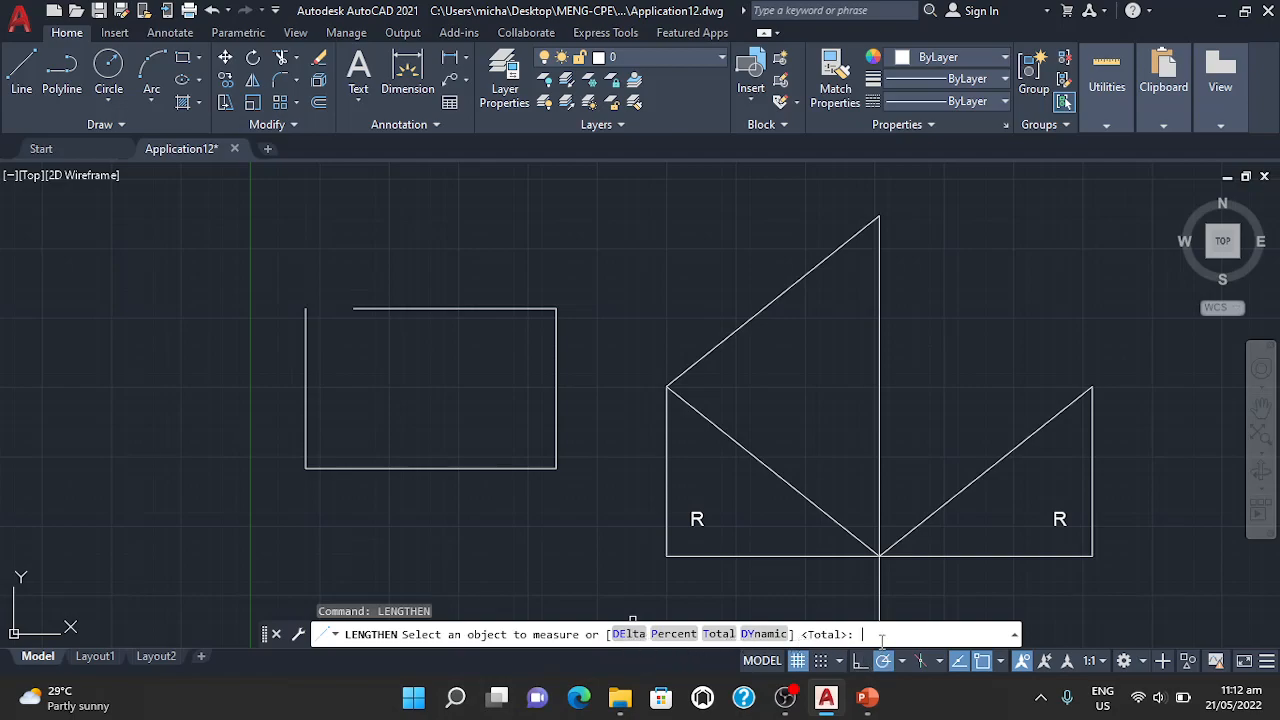
key(Return)
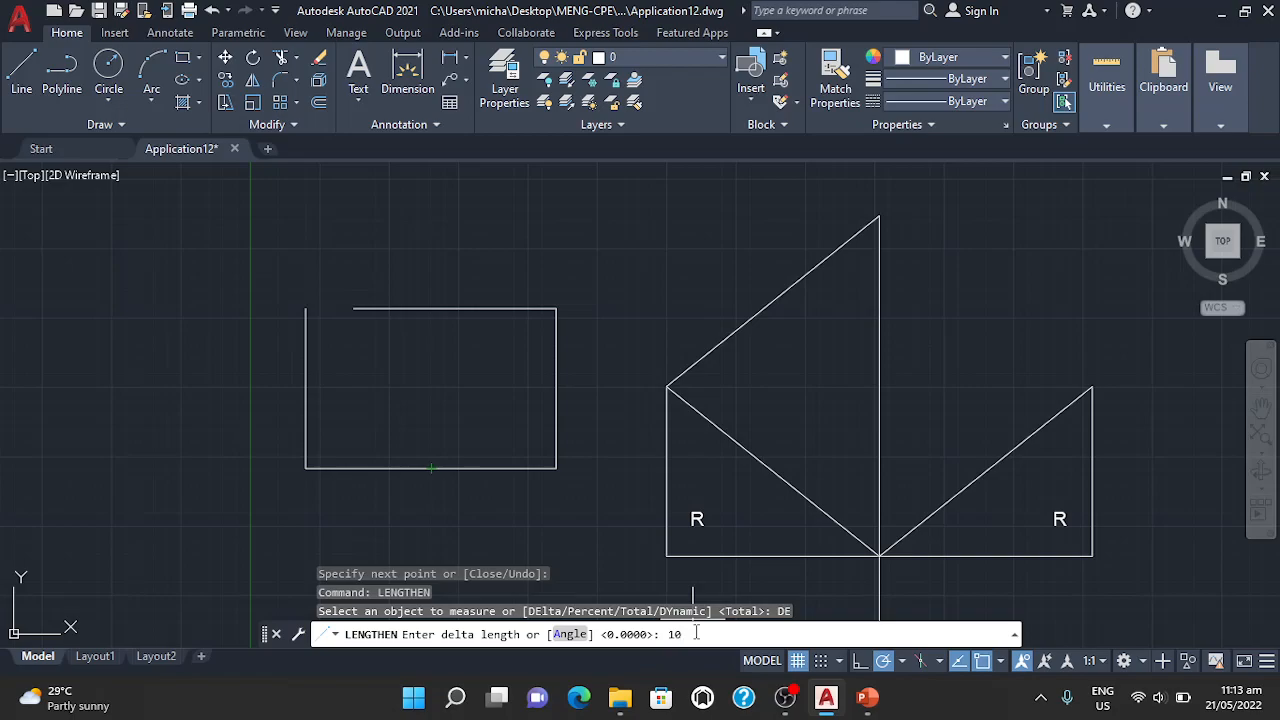
key(Return)
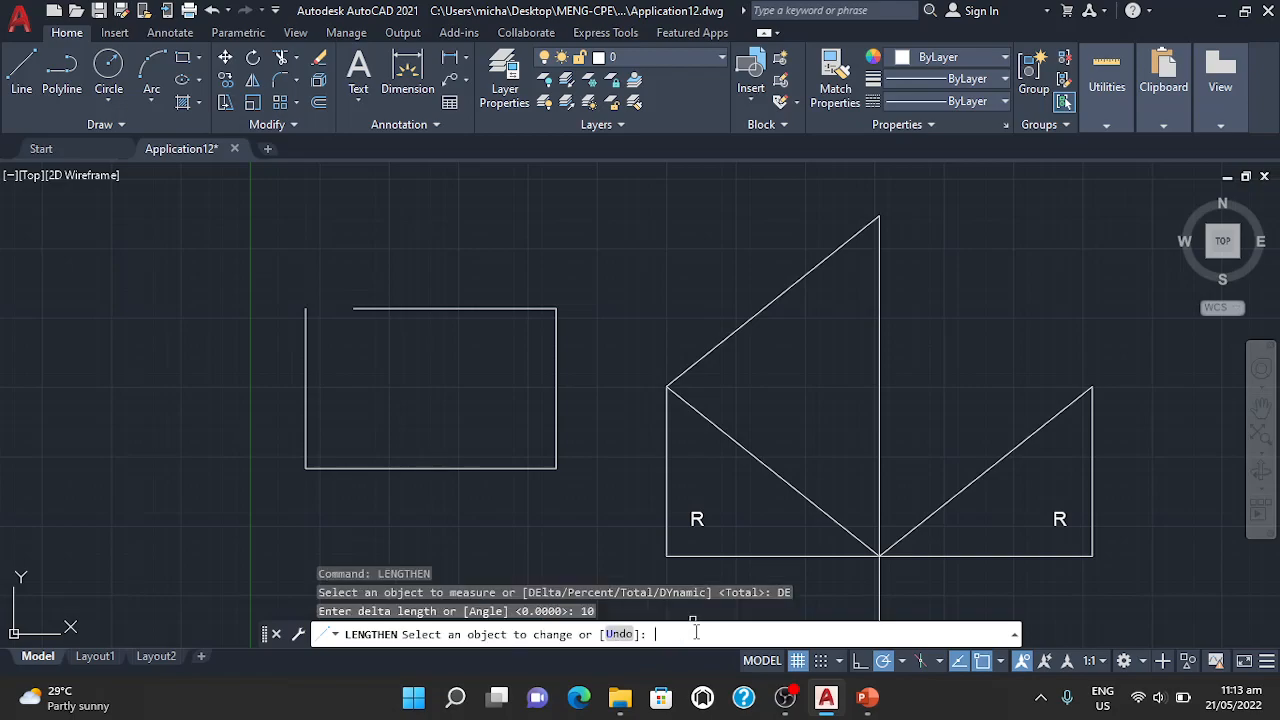
click(360, 310)
click(360, 310)
click(360, 309)
click(357, 309)
click(349, 309)
click(345, 308)
click(345, 308)
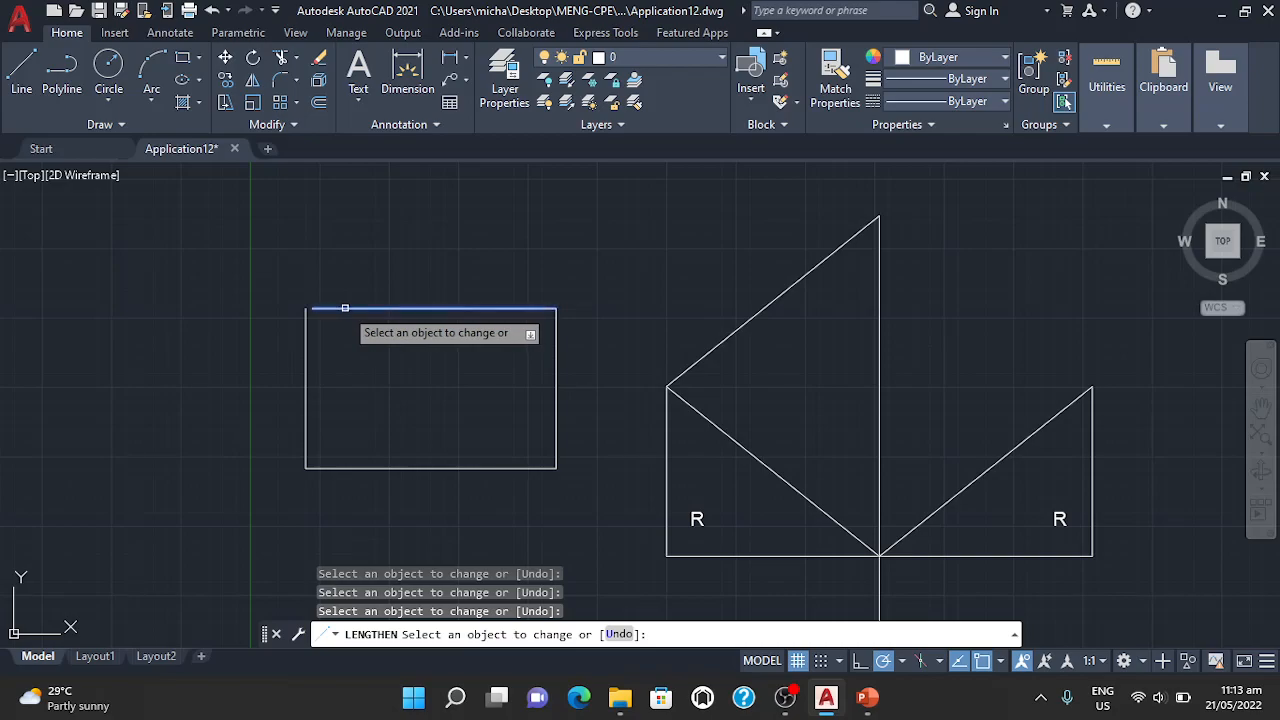
click(345, 308)
click(345, 308)
click(345, 308)
click(345, 308)
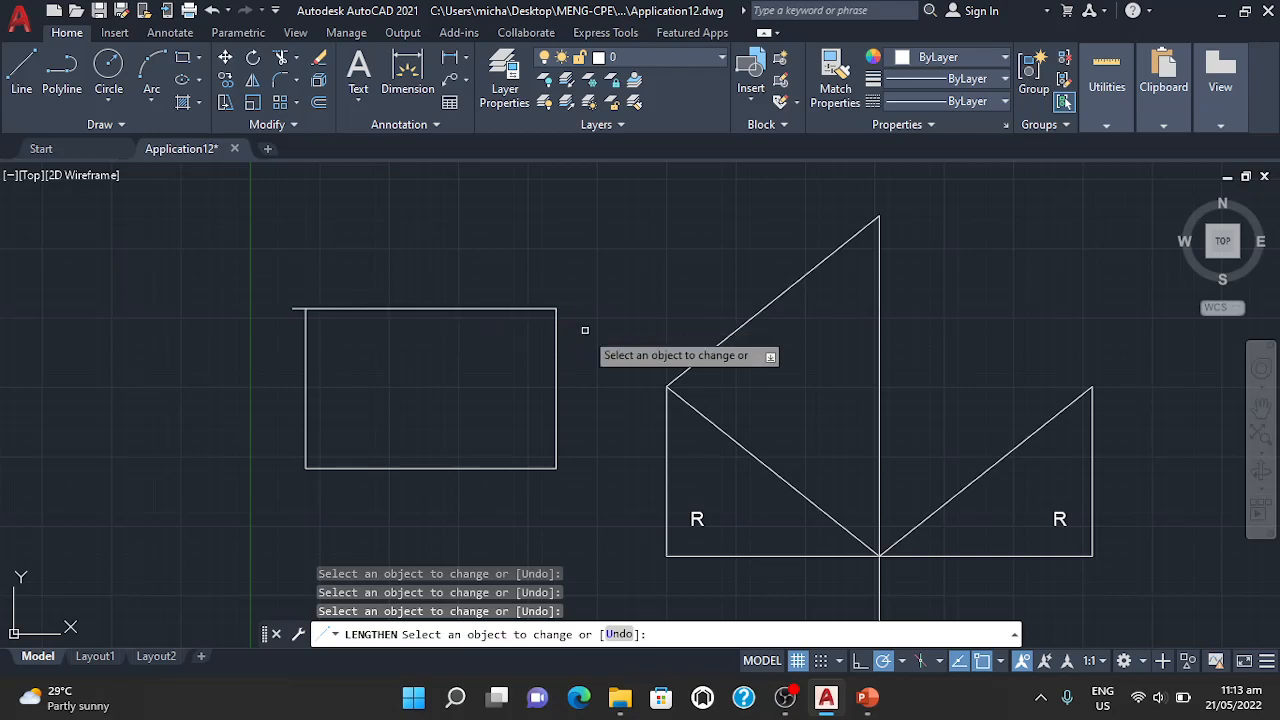
key(Return)
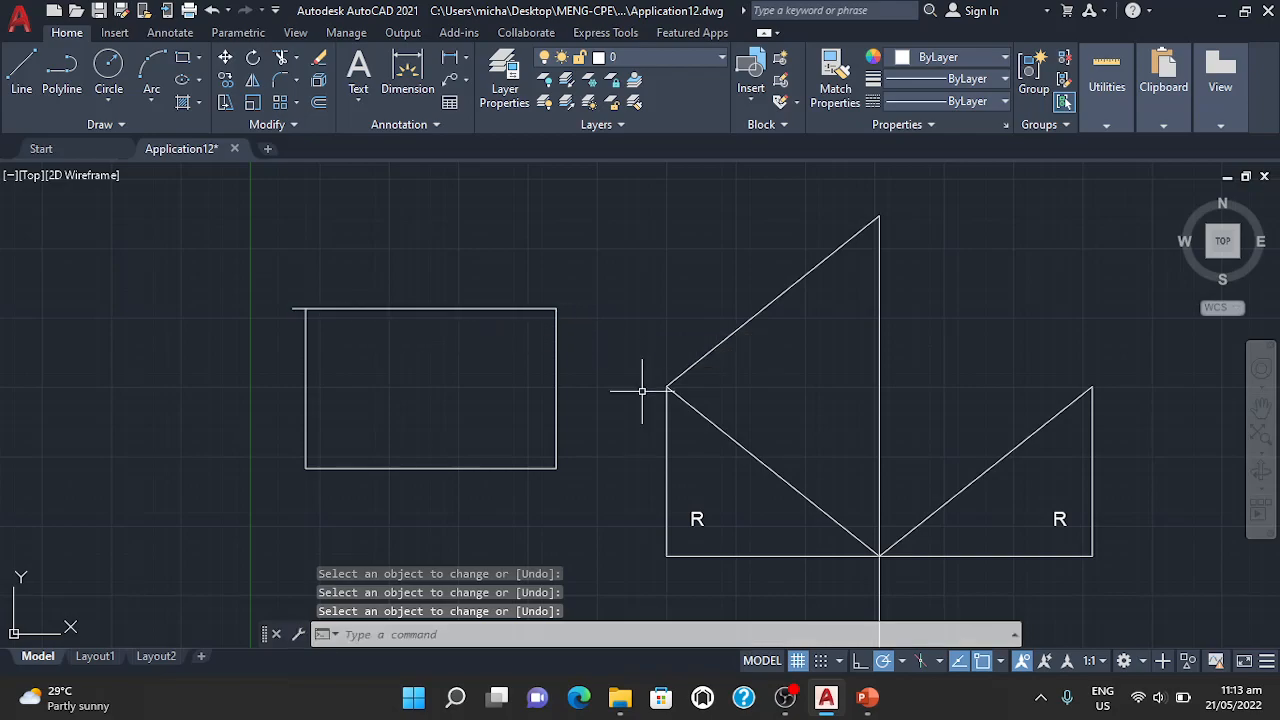
Use Lengthen with a delta of 10 repeatedly on the upper end of the tall vertical line until it passes the upper triangle's apex
click(493, 630)
text(leb)
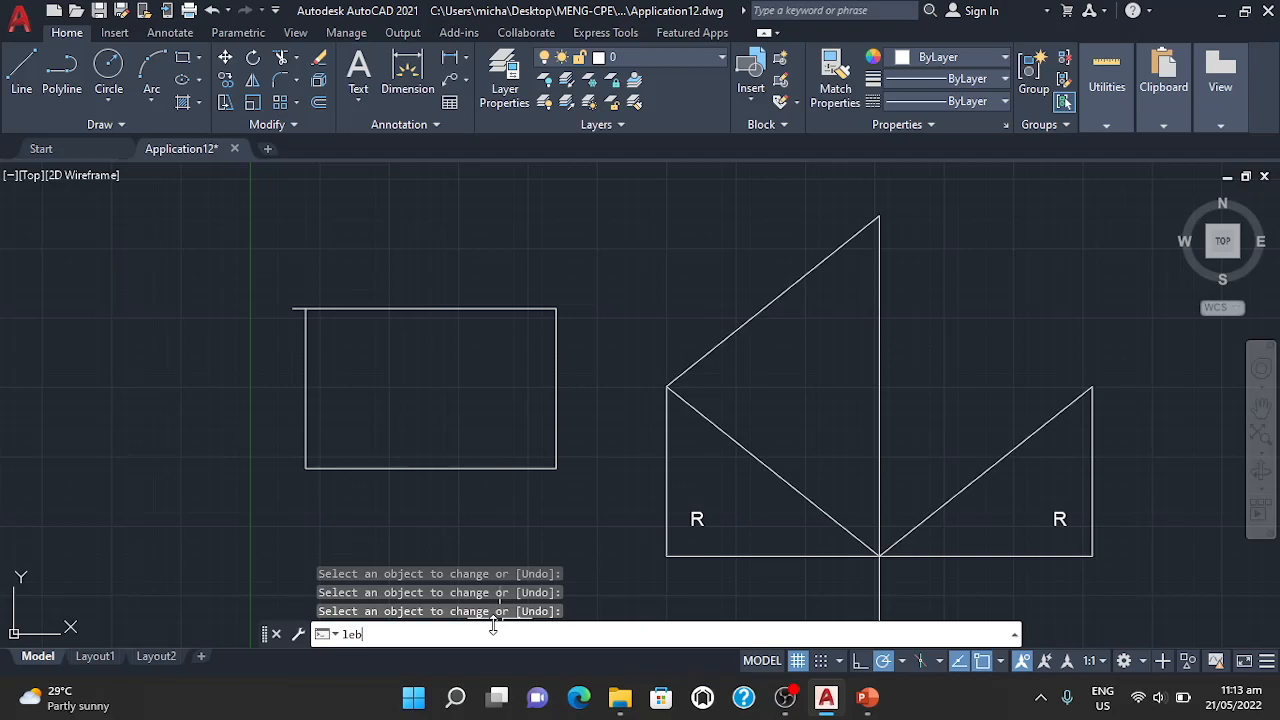
key(BackSpace)
text(mgth)
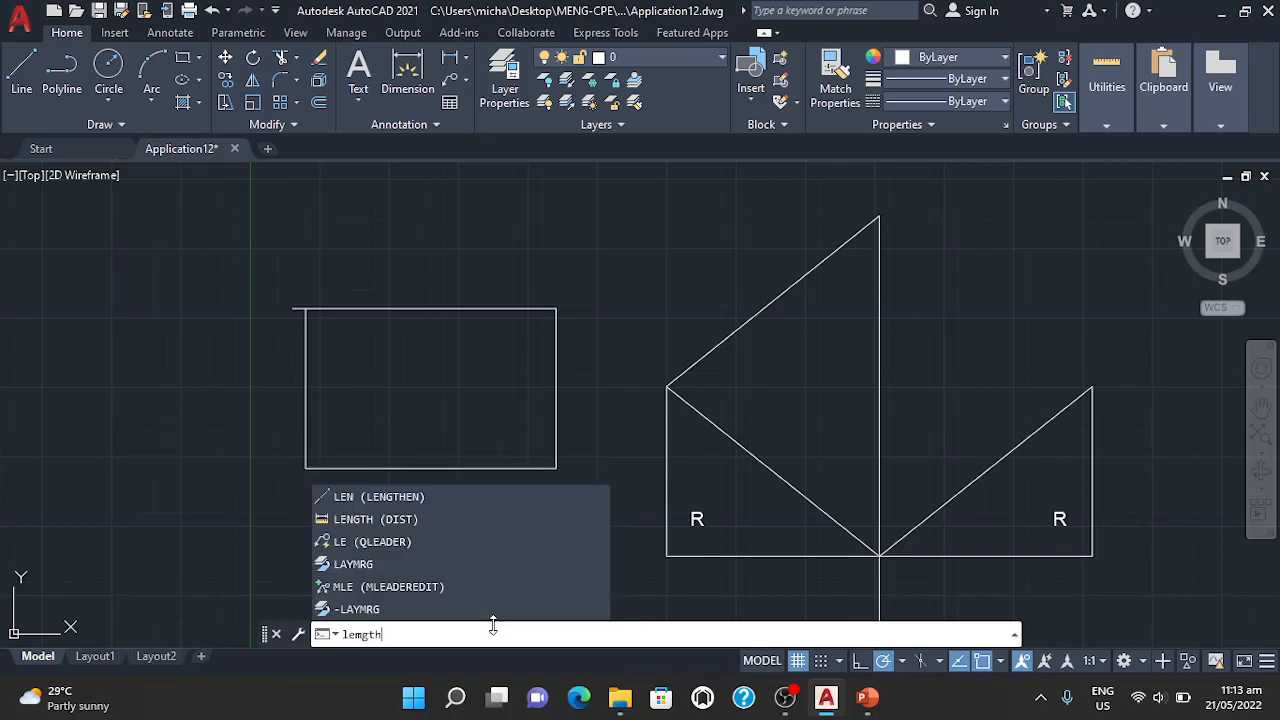
text(e)
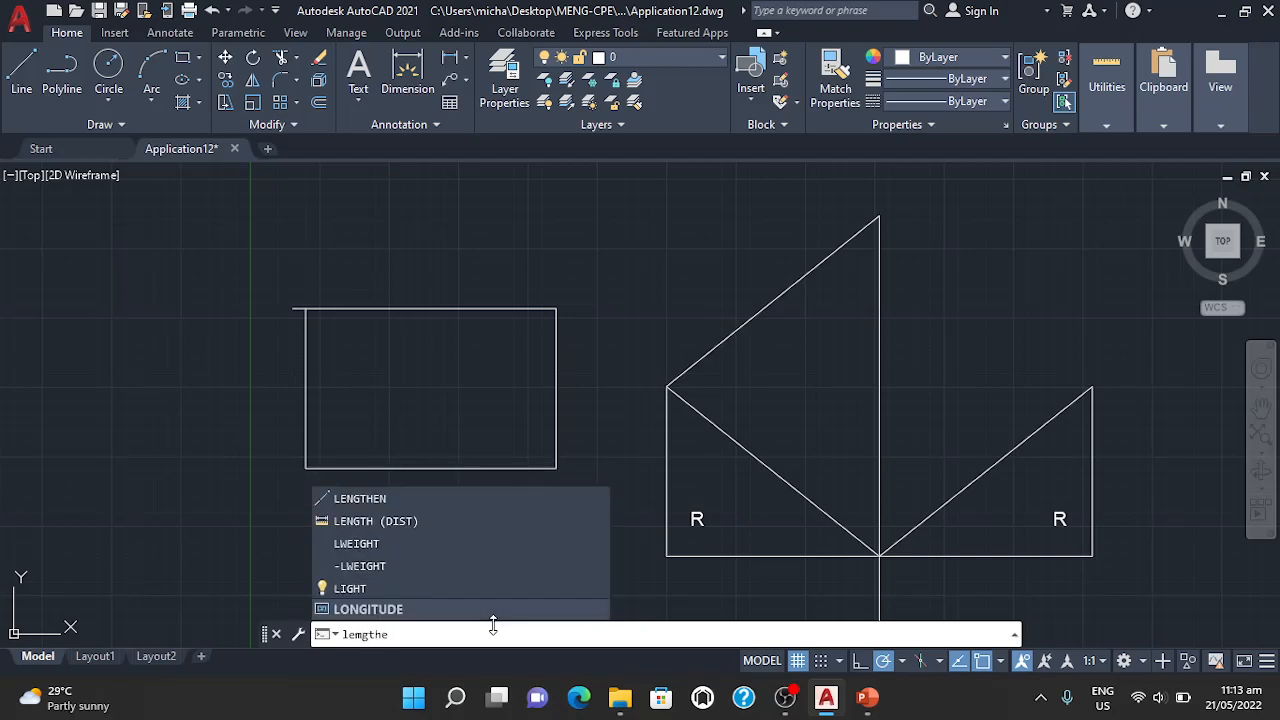
click(415, 503)
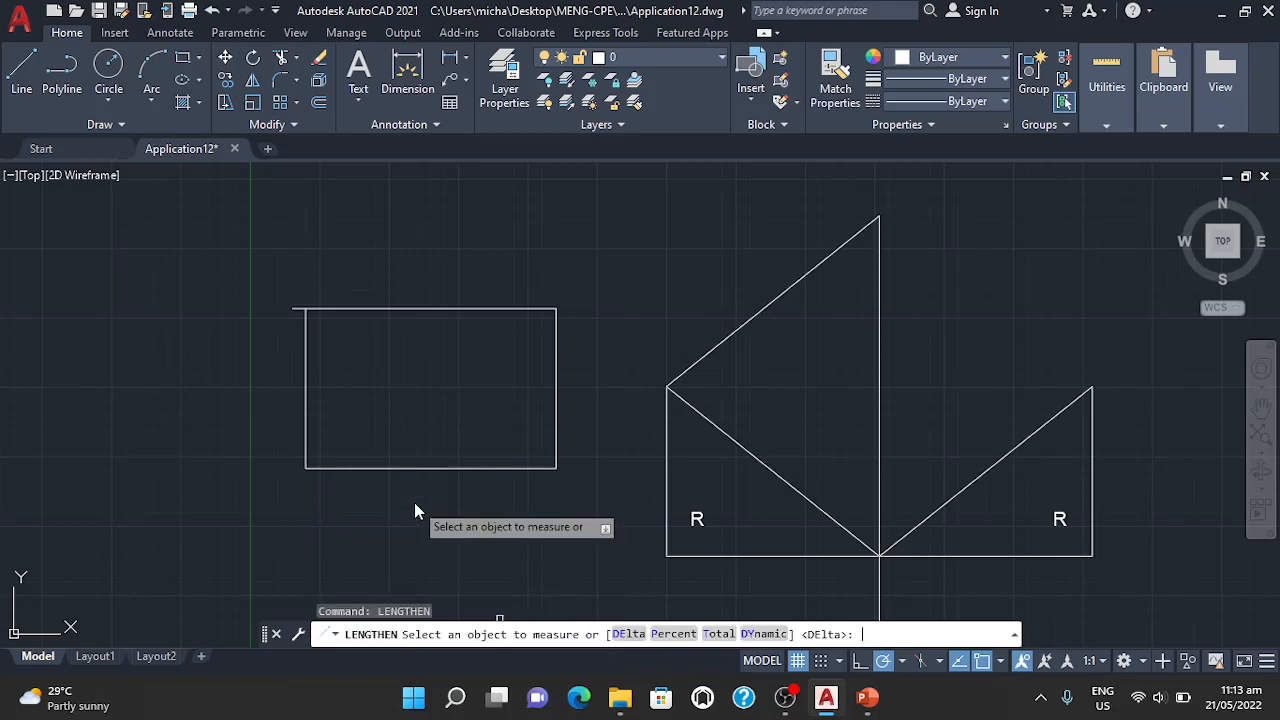
click(880, 345)
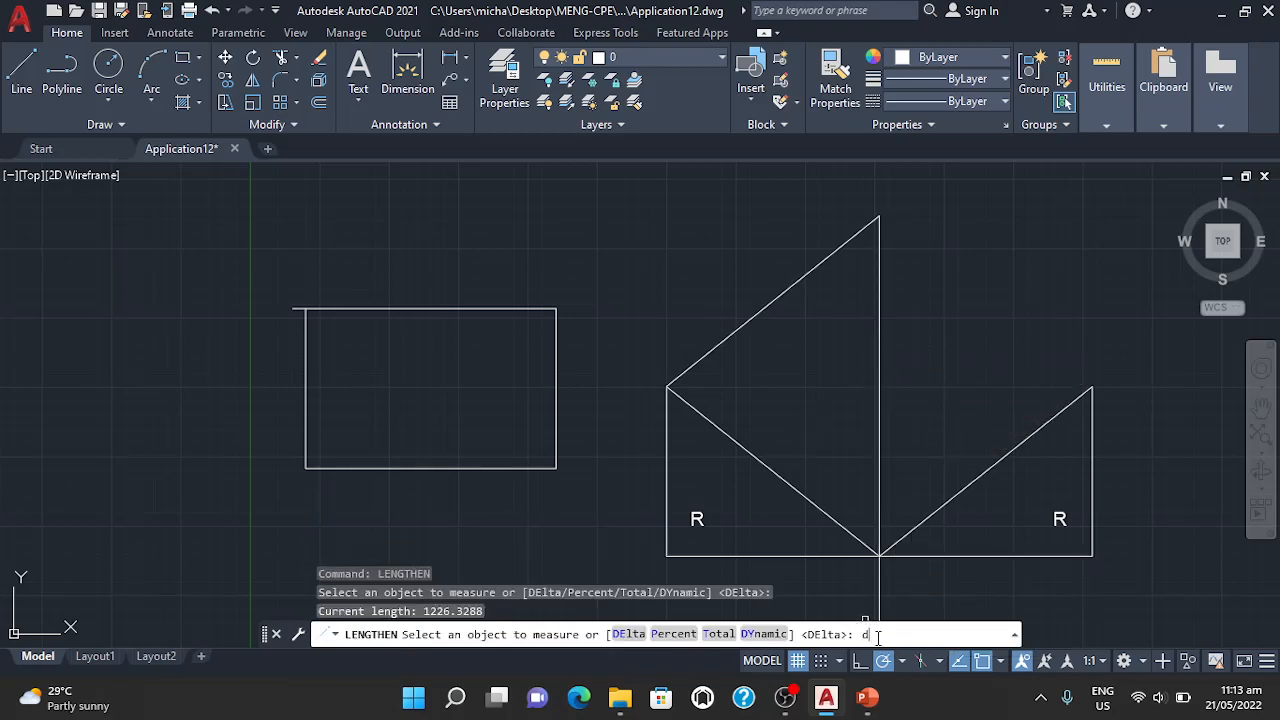
text(de)
key(Return)
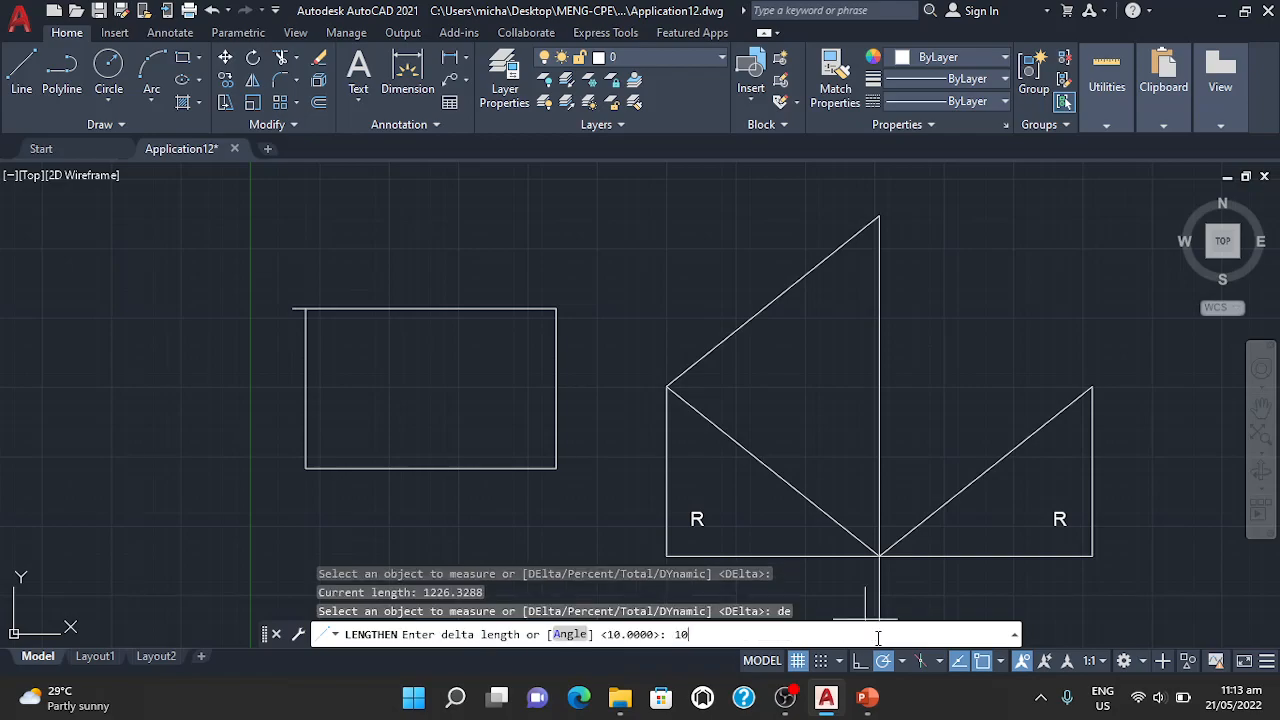
key(Return)
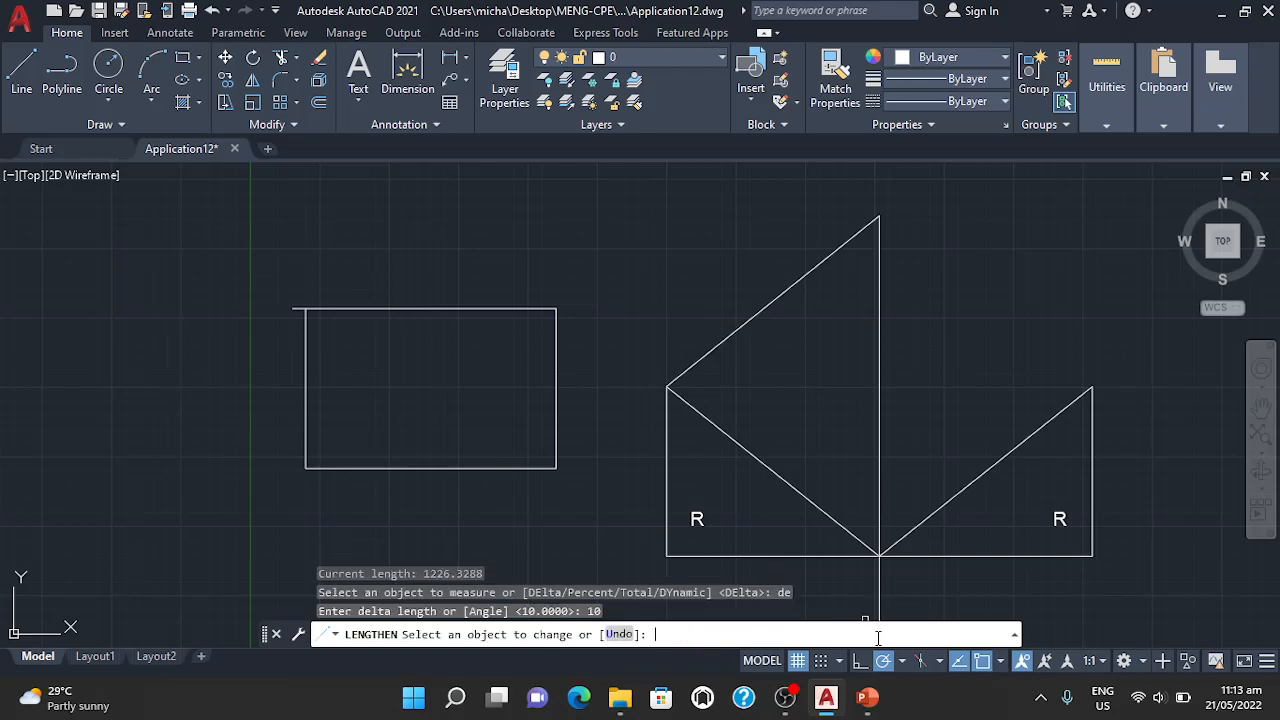
click(880, 276)
click(880, 276)
click(880, 276)
click(880, 276)
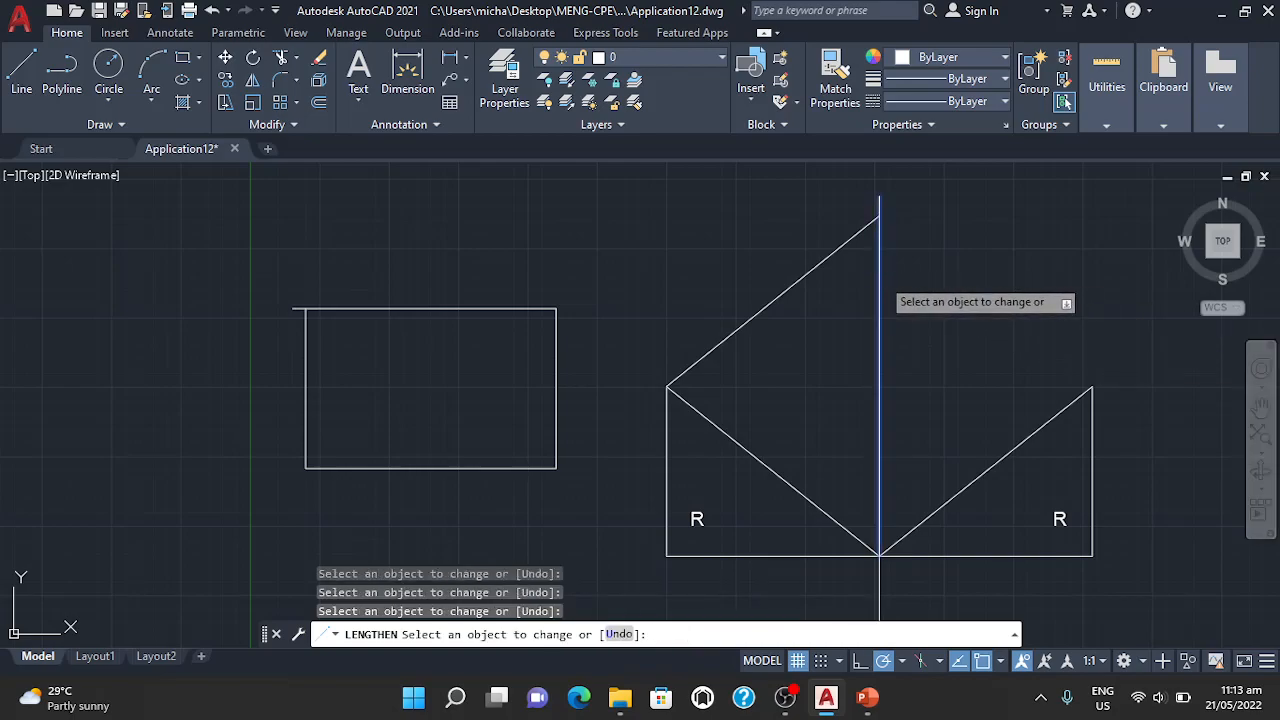
click(881, 276)
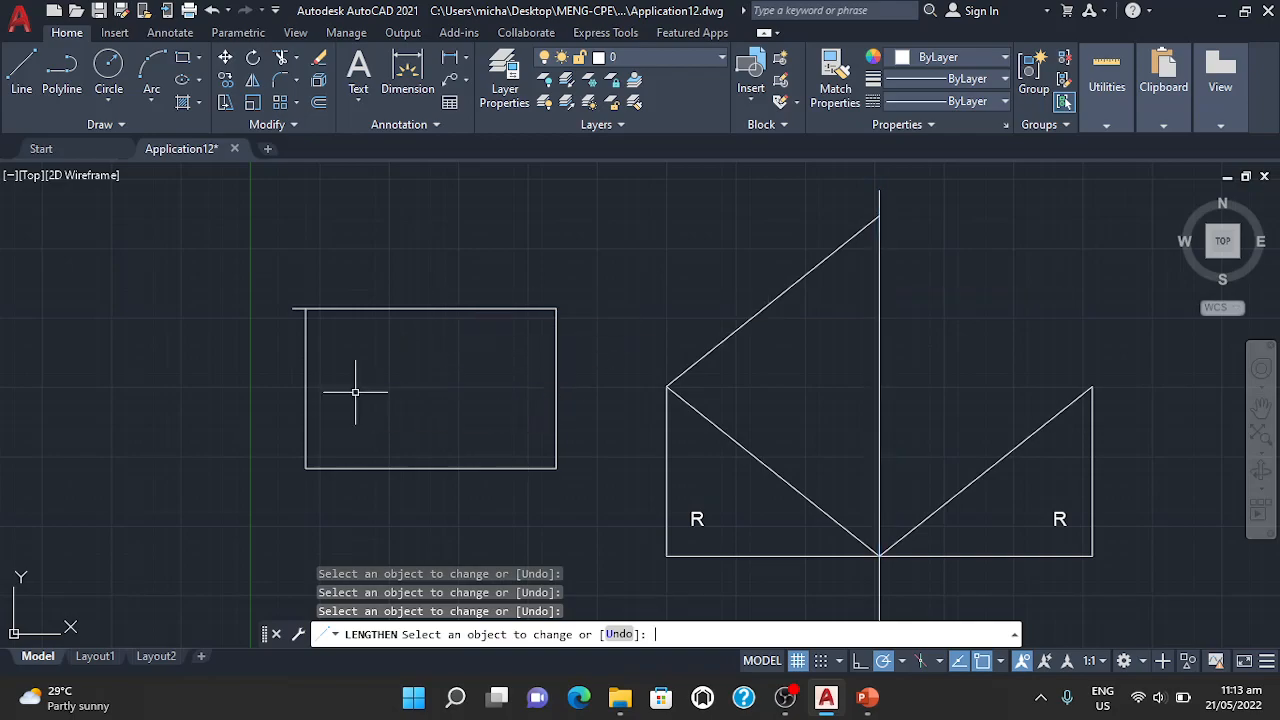
key(Return)
Lengthen the upper end of the rectangle's left side and the left end of its top line by repeated deltas of 10
text(LENGTHEN)
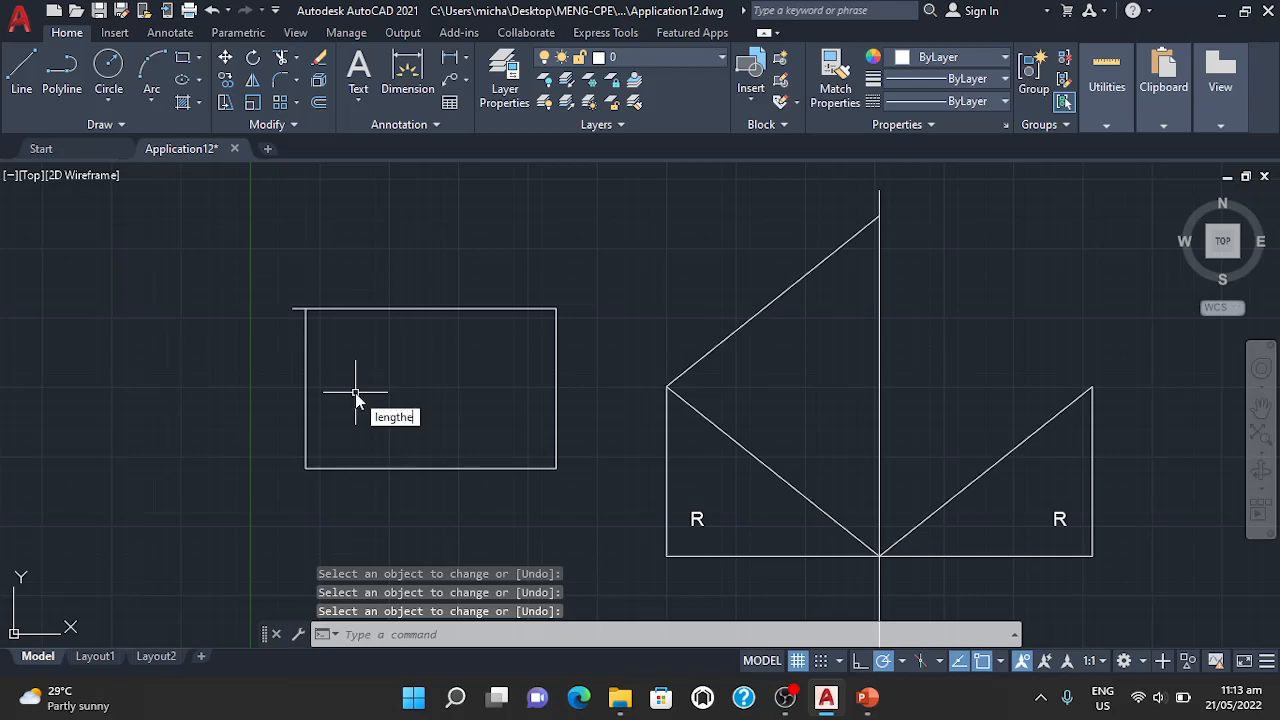
key(Return)
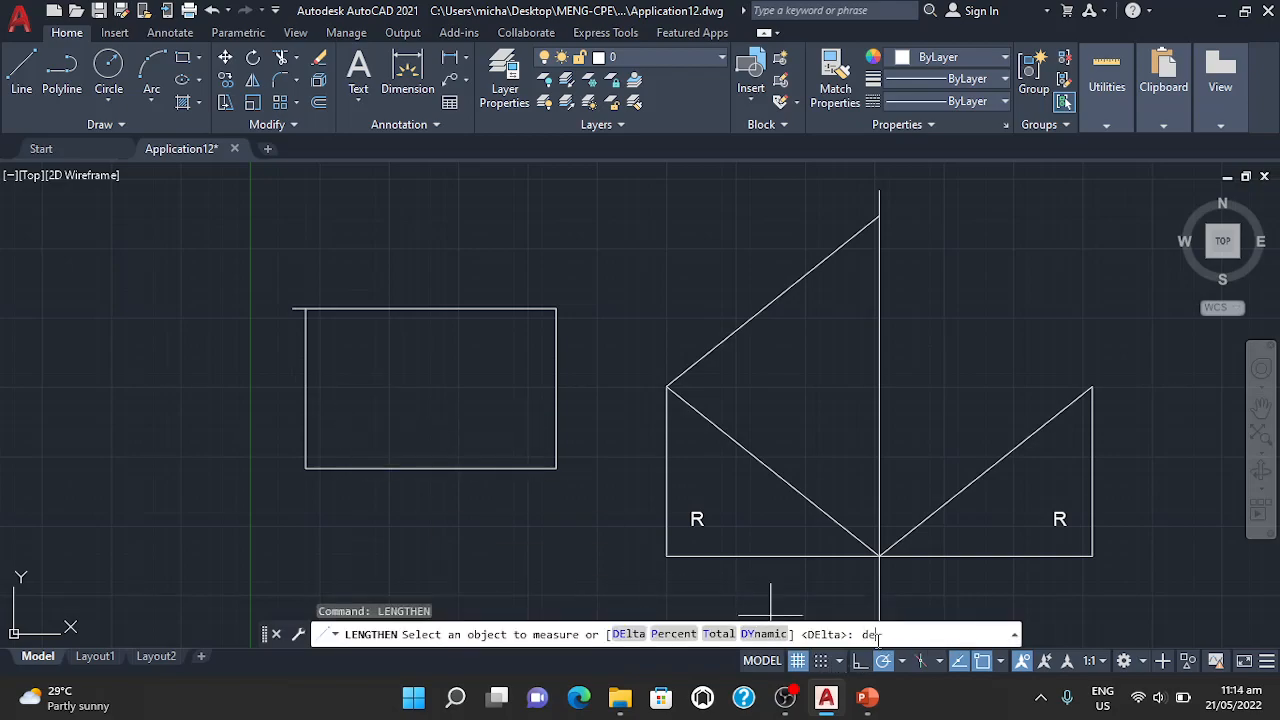
text(de)
key(Return)
key(Return)
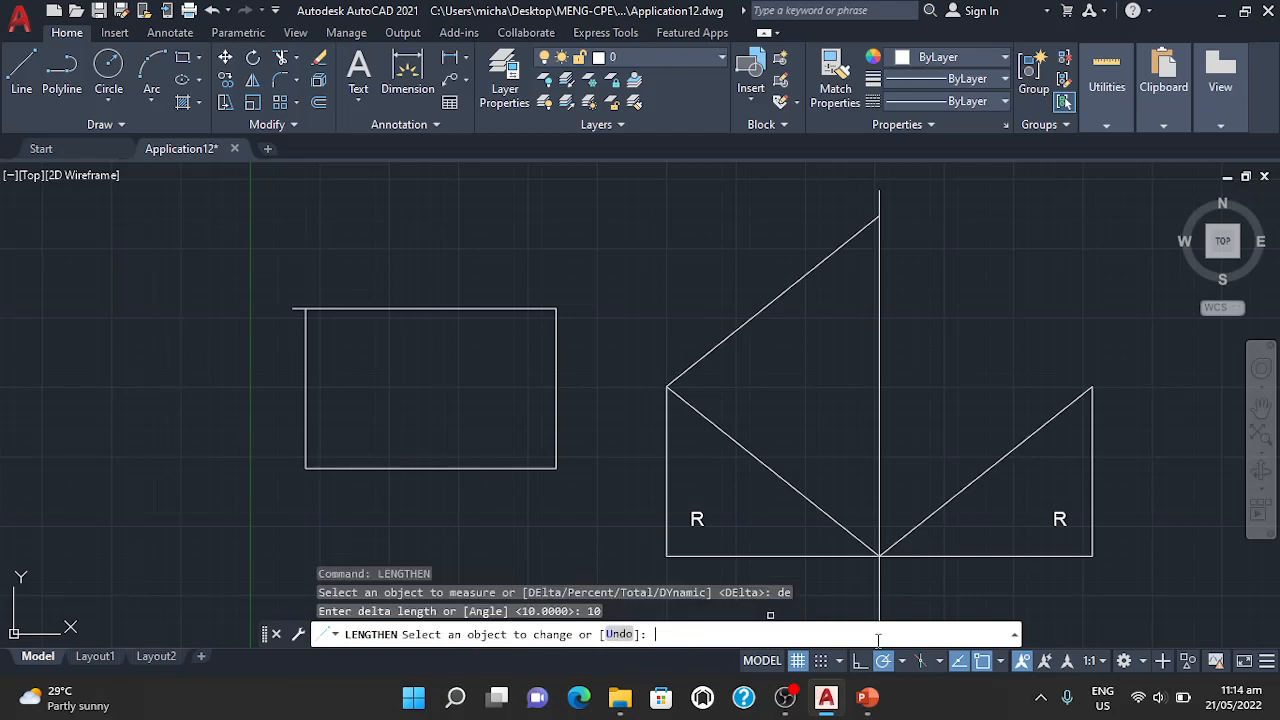
click(308, 354)
click(306, 353)
click(305, 352)
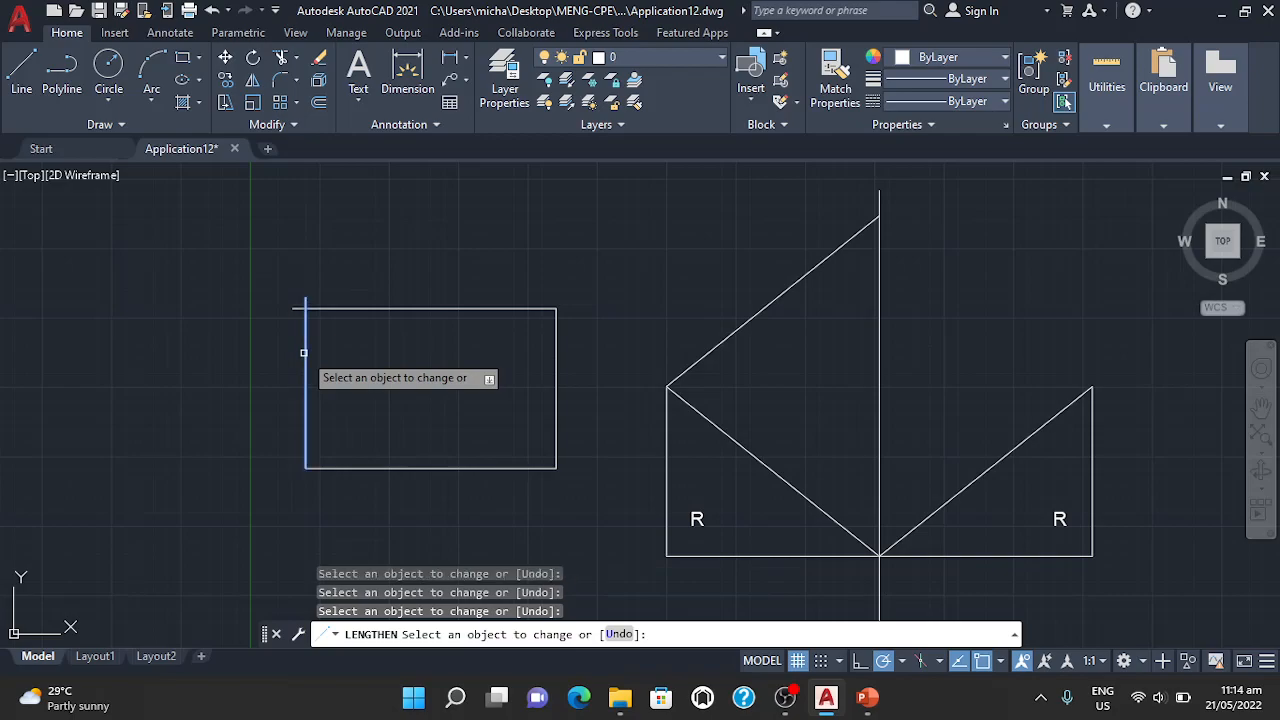
click(337, 310)
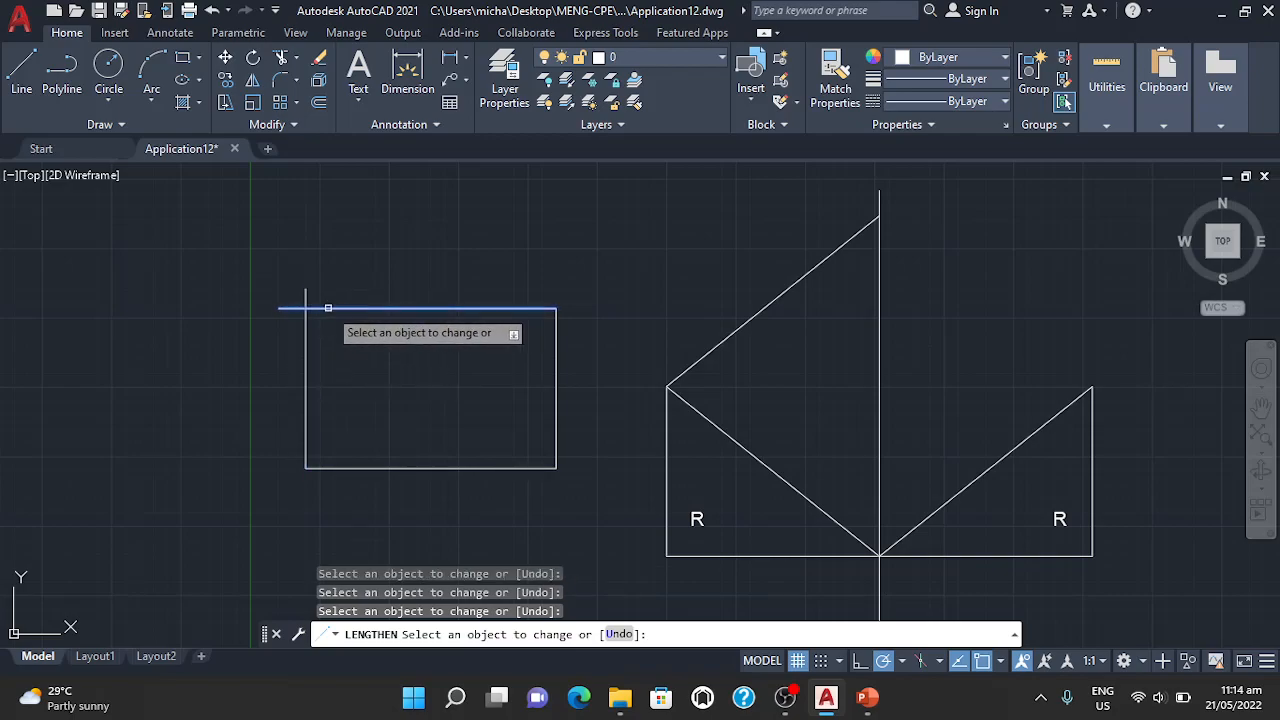
click(305, 334)
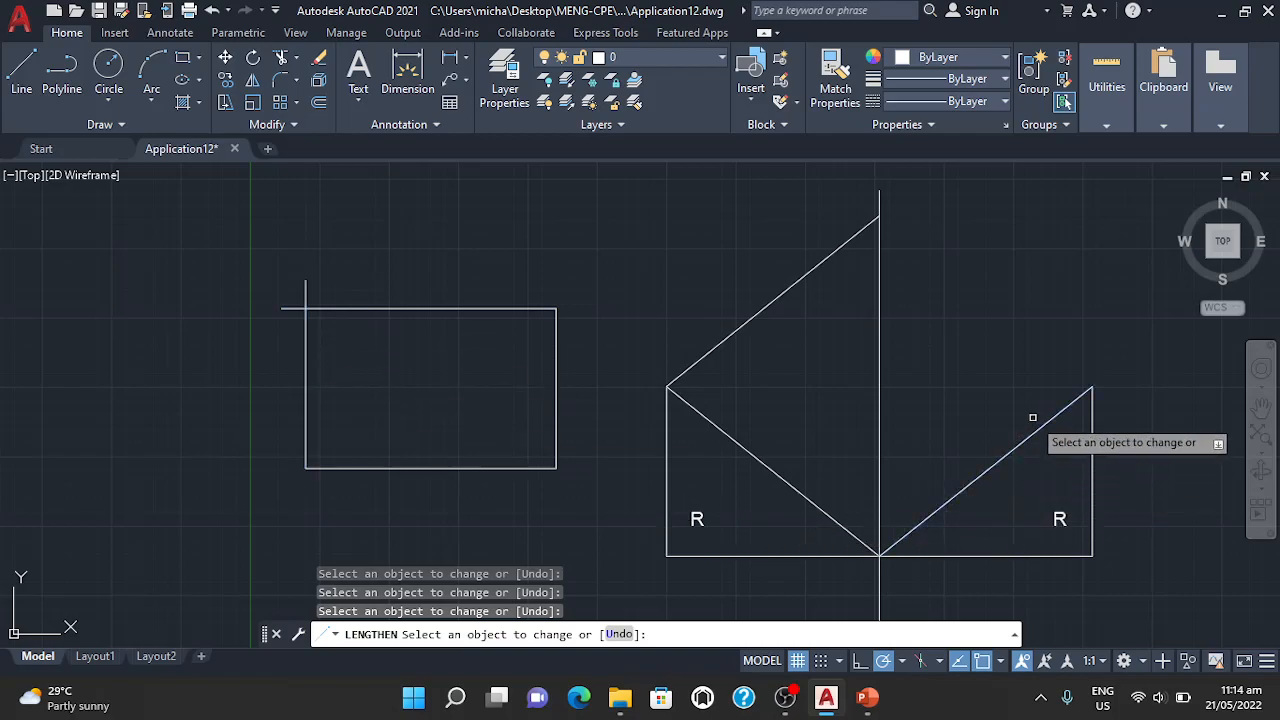
Extend both ends of the right triangle's diagonal line past its corners with the same Lengthen delta, and leave the command
click(1074, 402)
click(1070, 402)
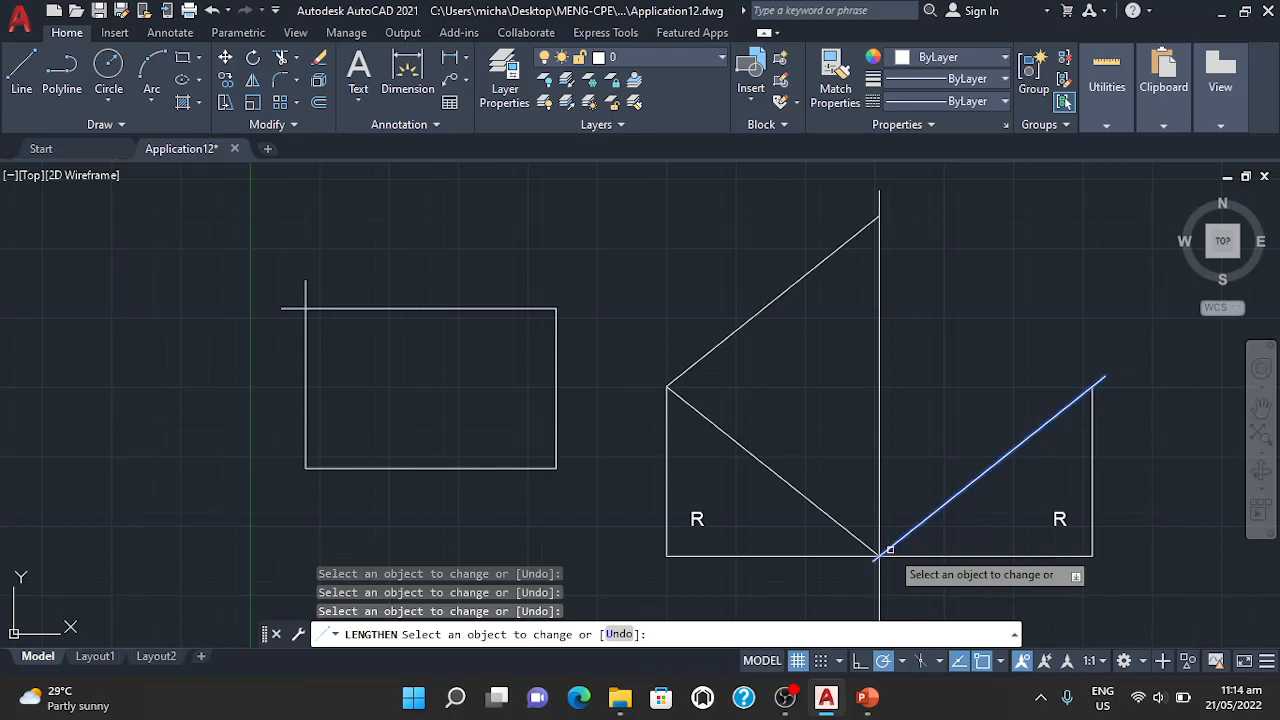
click(889, 549)
click(889, 549)
click(889, 549)
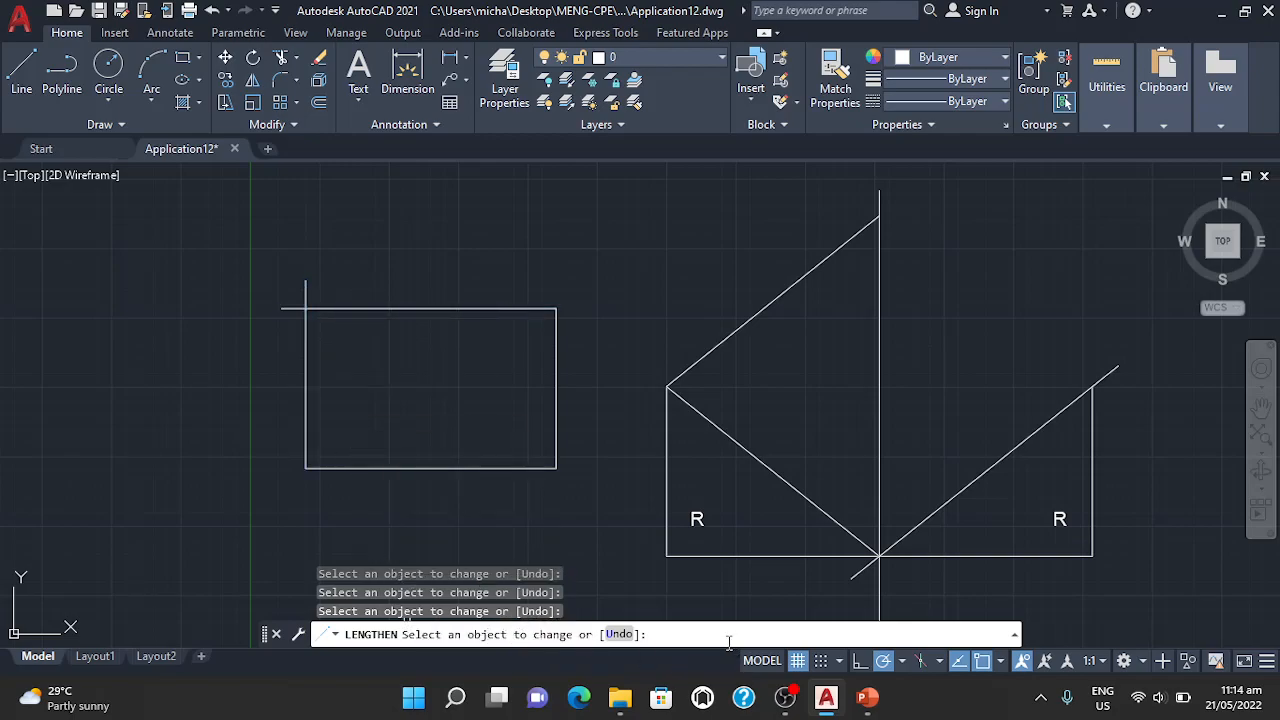
key(Escape)
Trim both overhanging line ends at the rectangle's upper-left corner and advance the presentation to the next slide
text(tri)
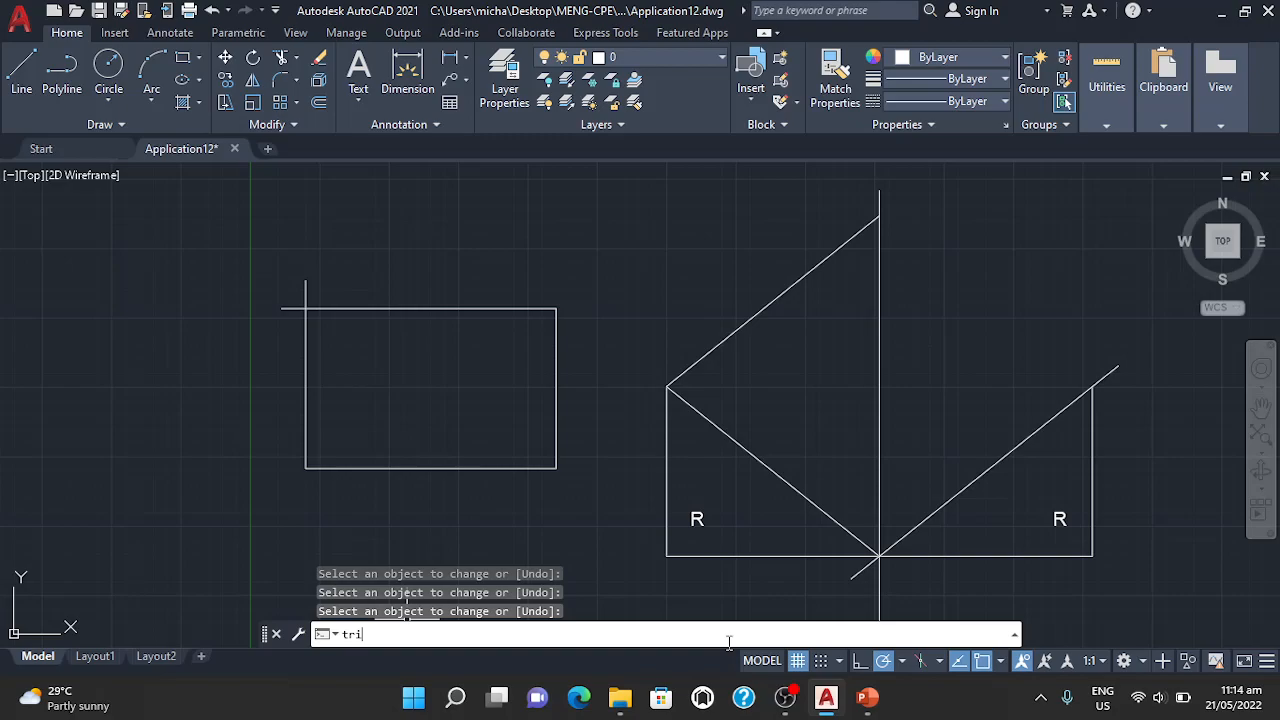
text(,)
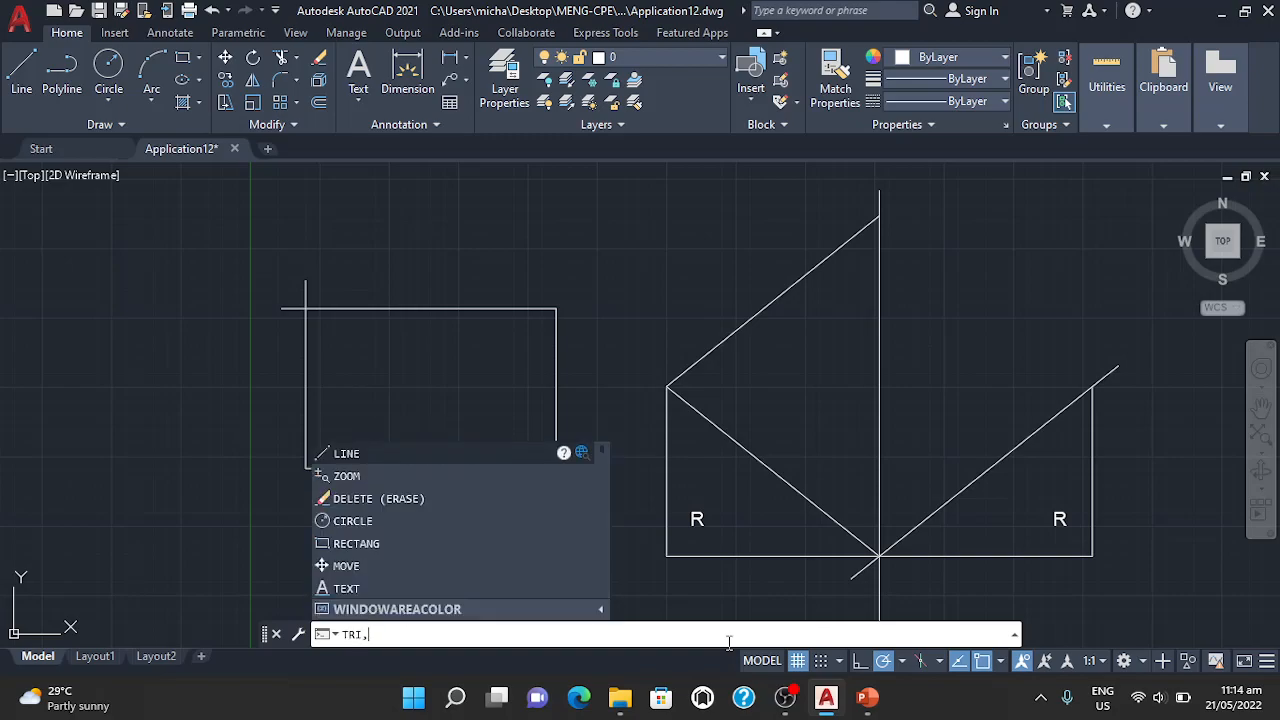
text(m)
key(Return)
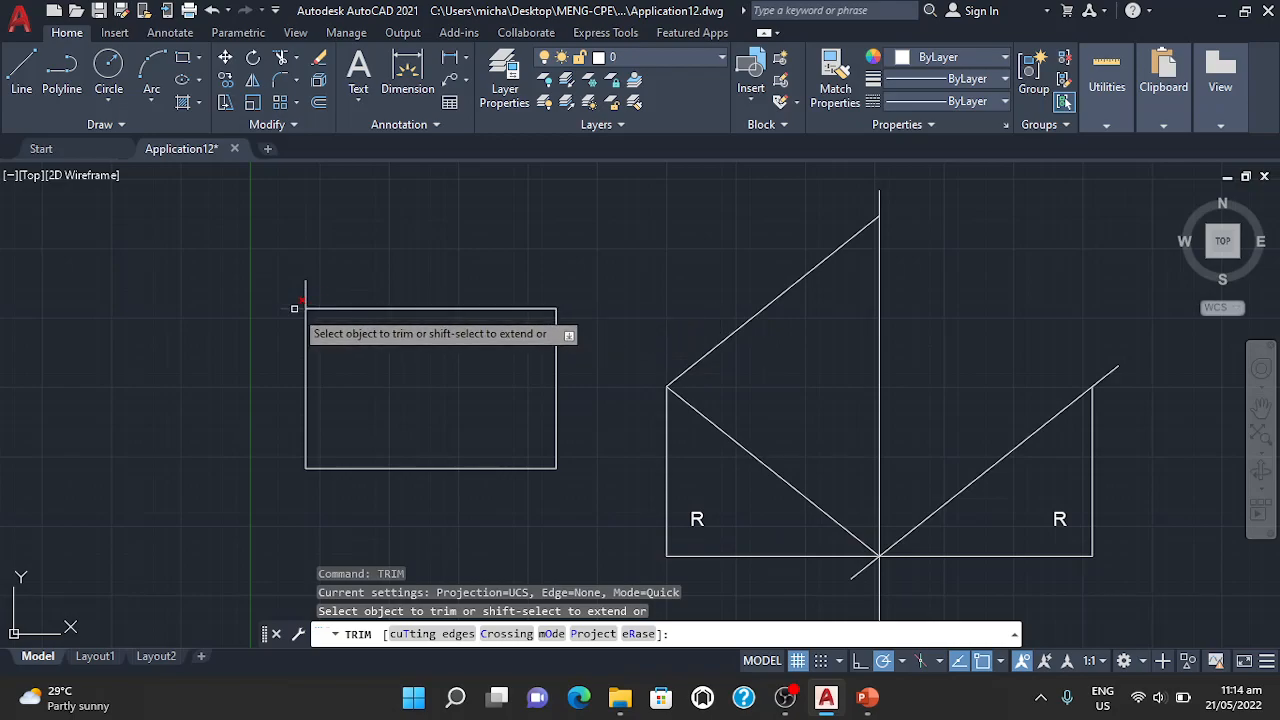
click(296, 306)
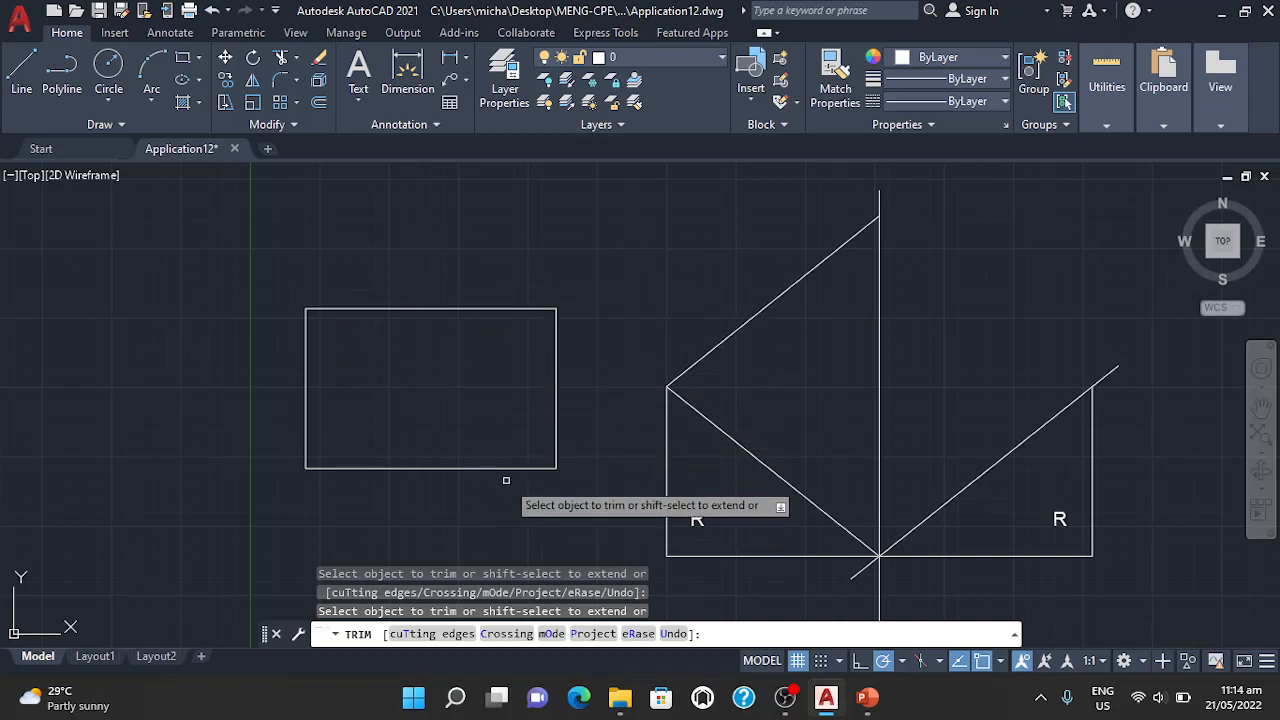
key(Return)
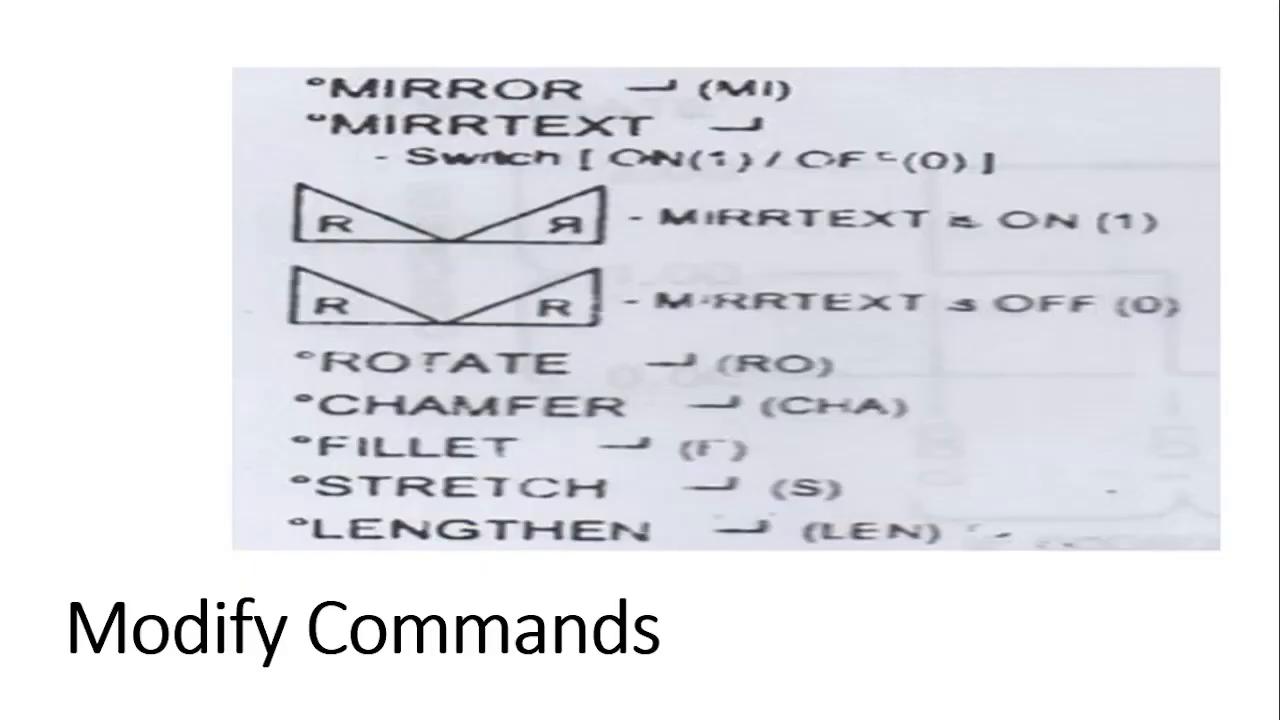
key(Right)
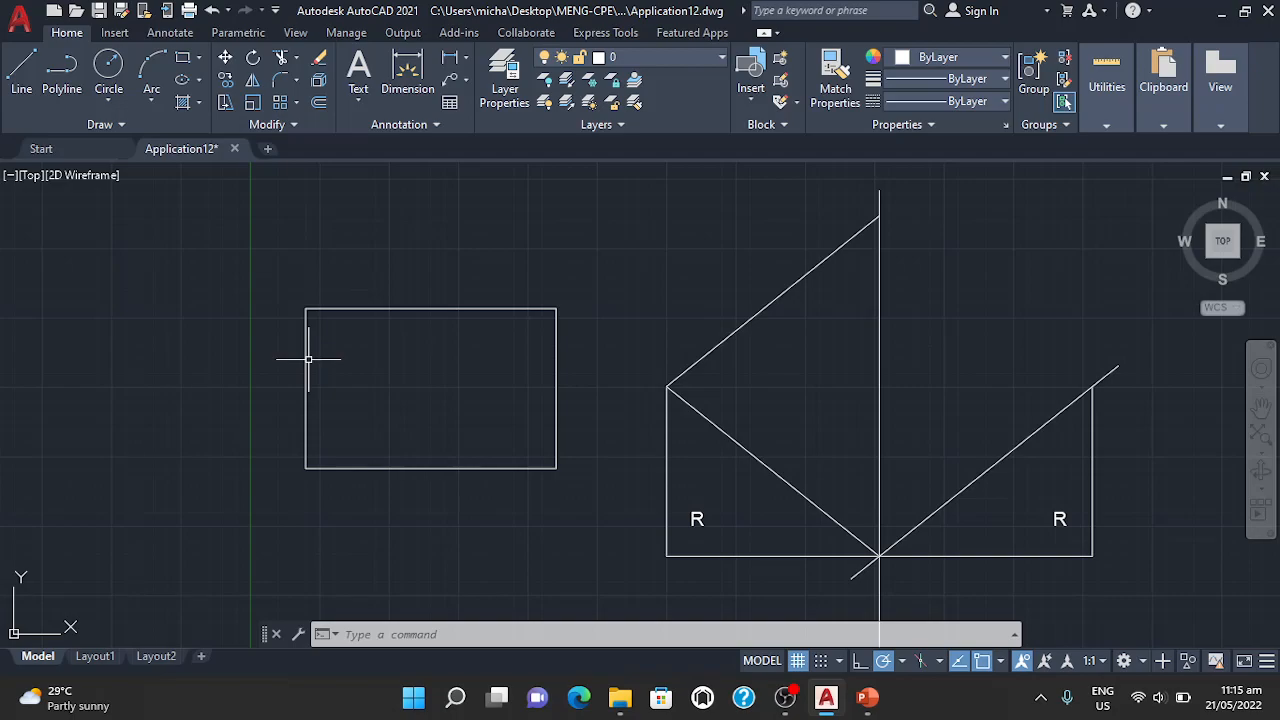
Return to AutoCAD, try to break off the upper part of the rectangle's left side, and undo the break
click(552, 627)
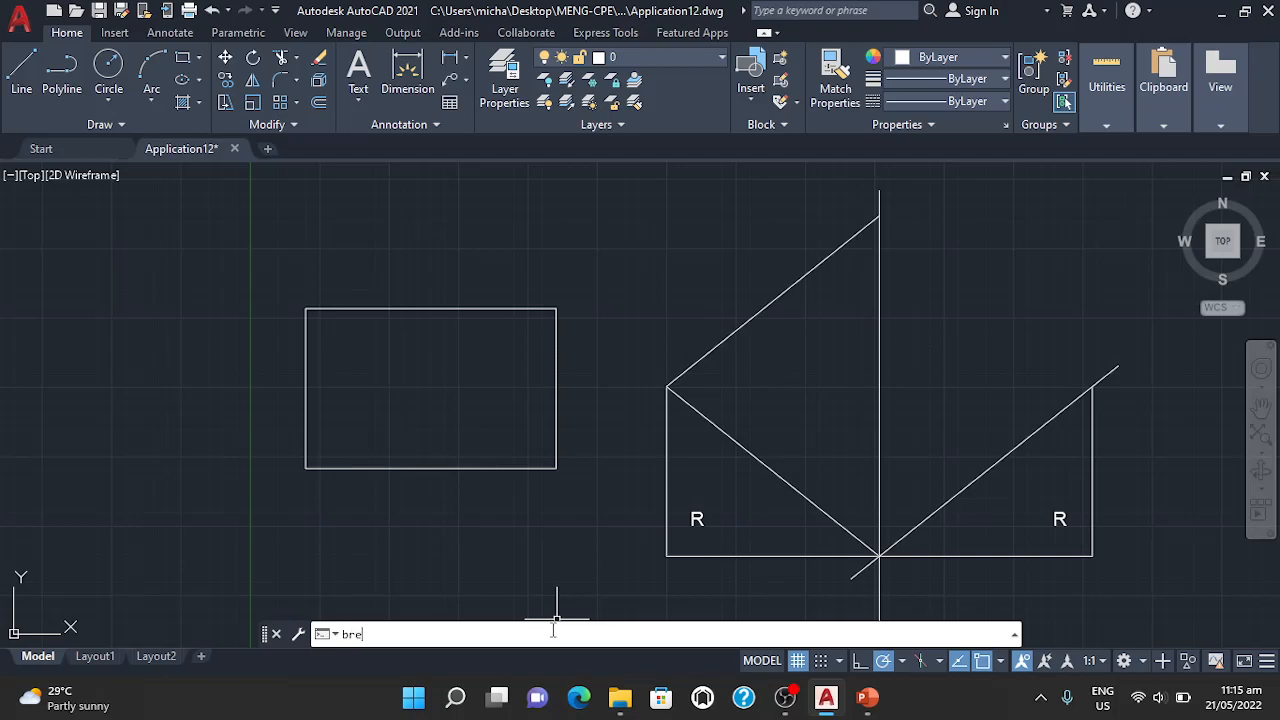
text(break)
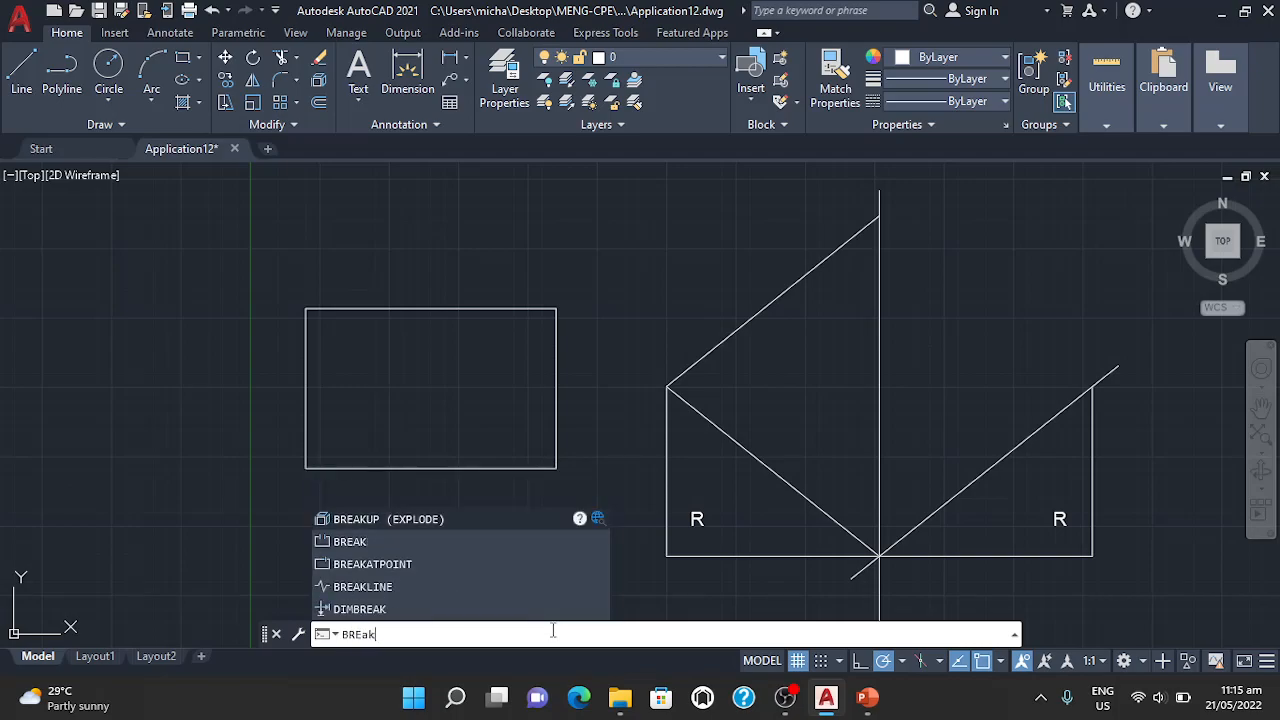
key(Return)
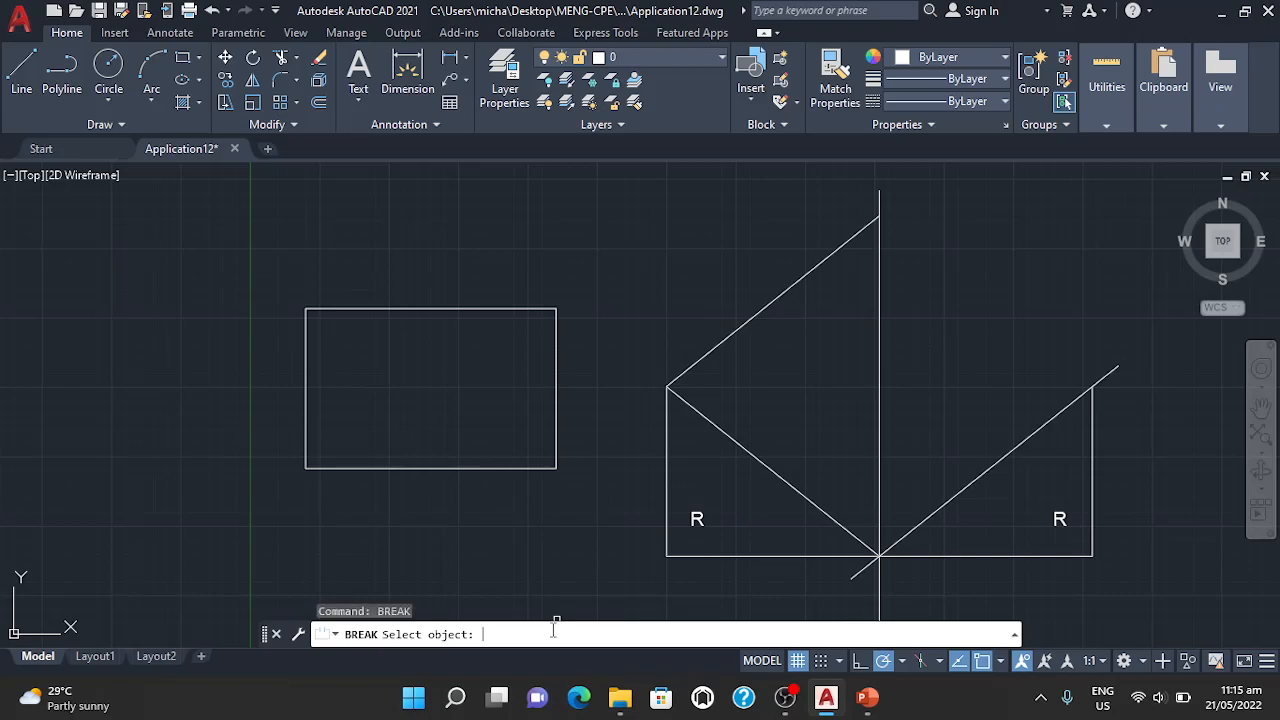
click(307, 358)
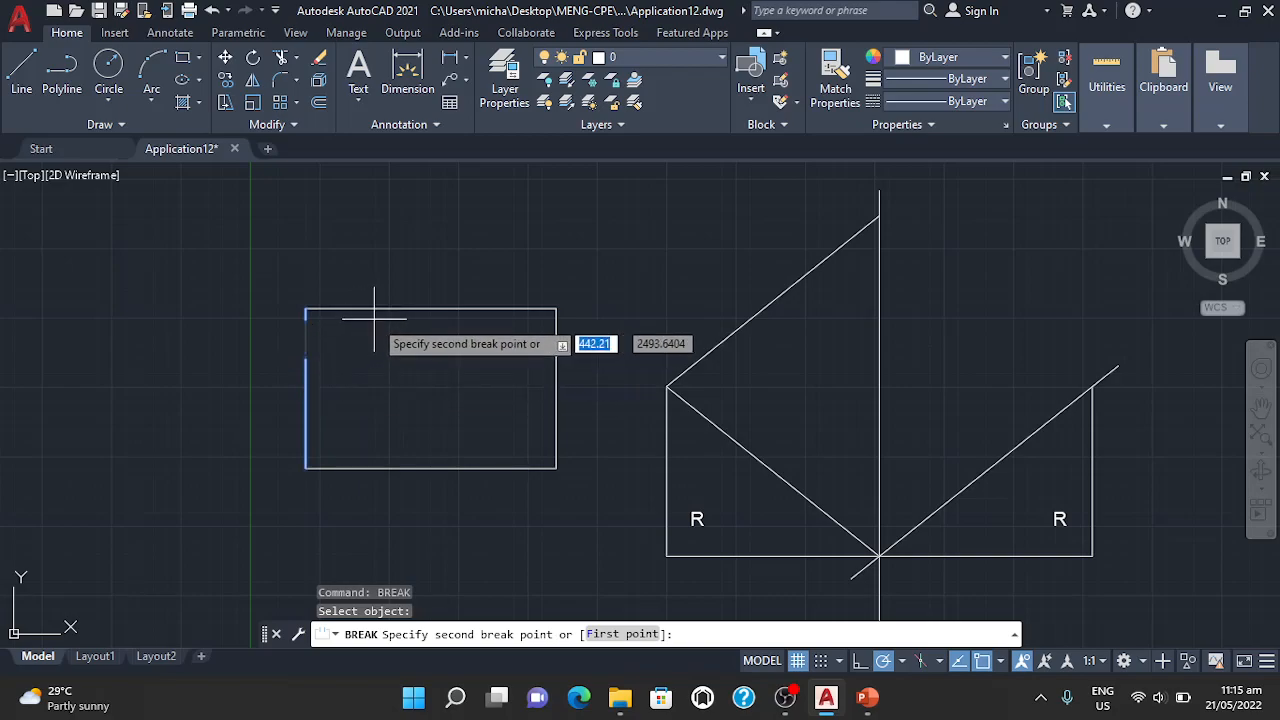
click(431, 308)
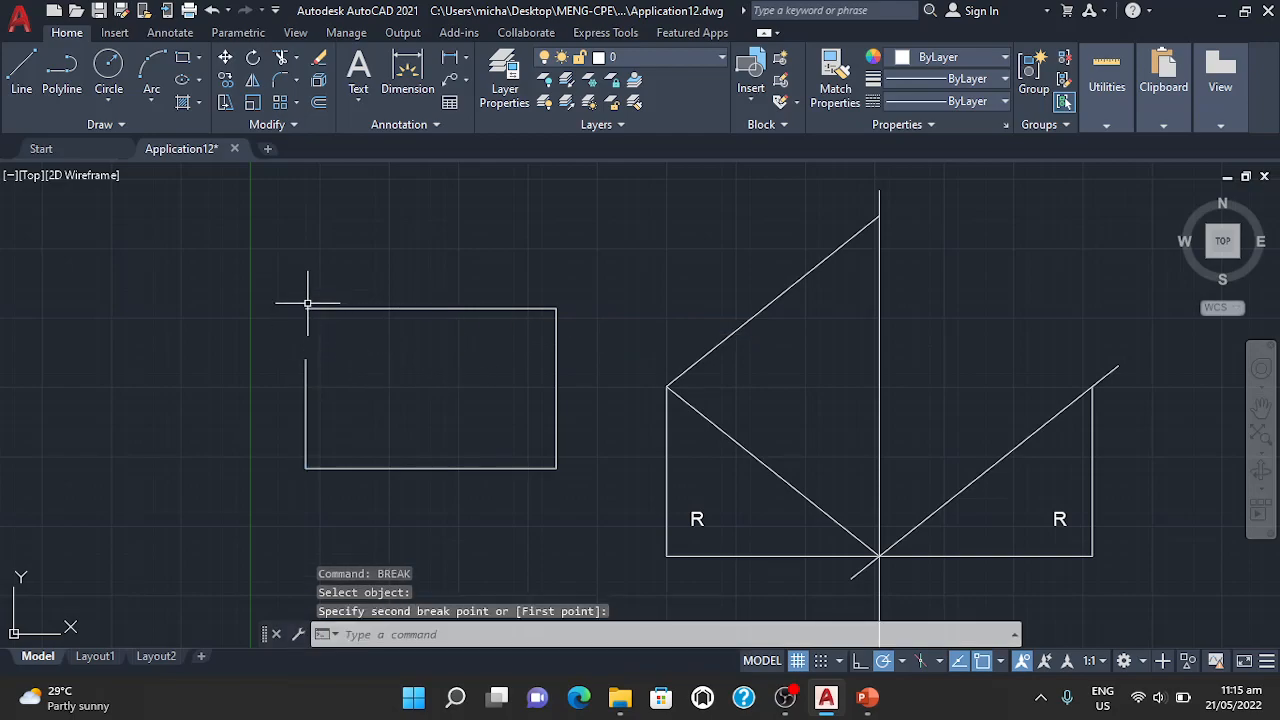
click(310, 361)
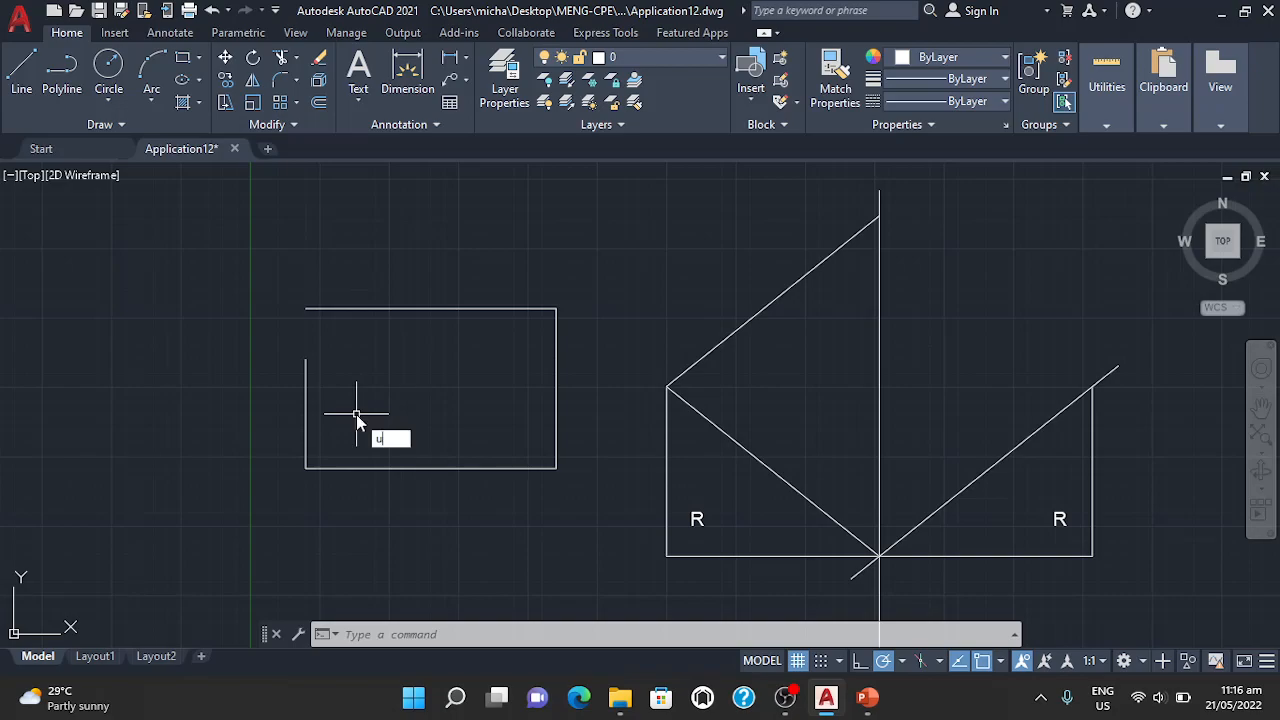
key(Return)
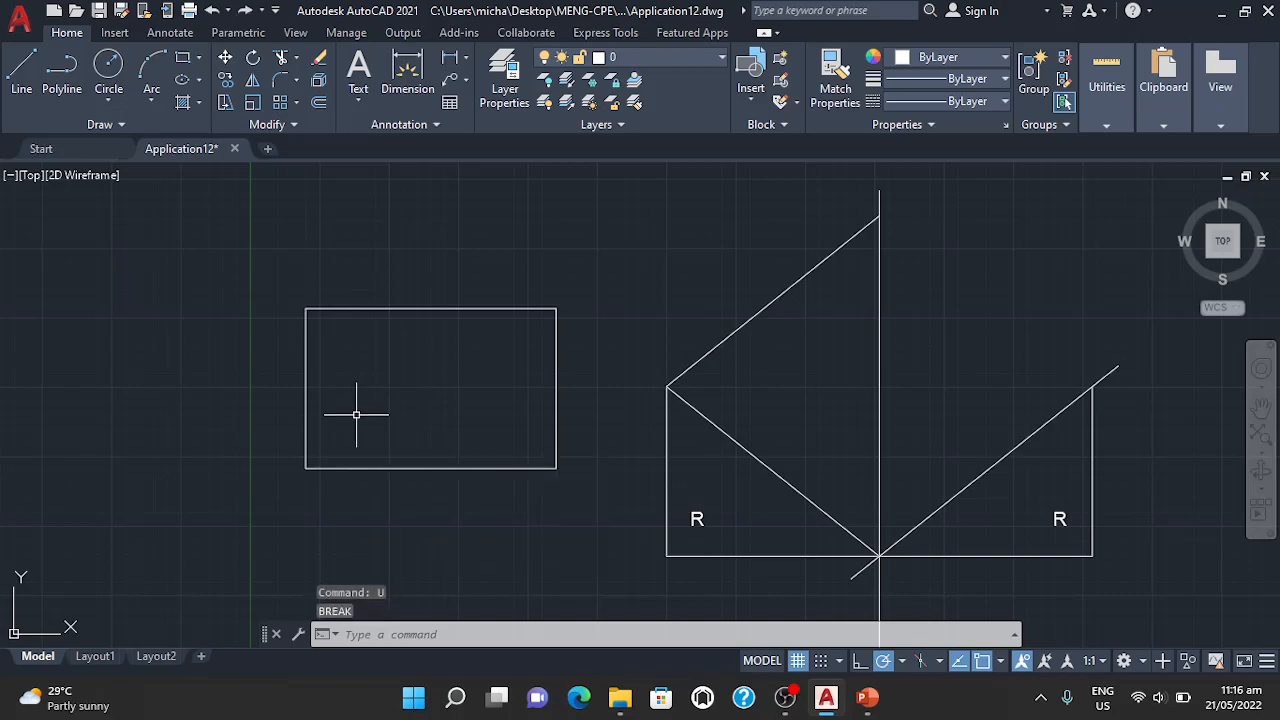
Use Break to cut an opening in the rectangle's left side, from its lower part up to the side's midpoint
text(break)
key(Return)
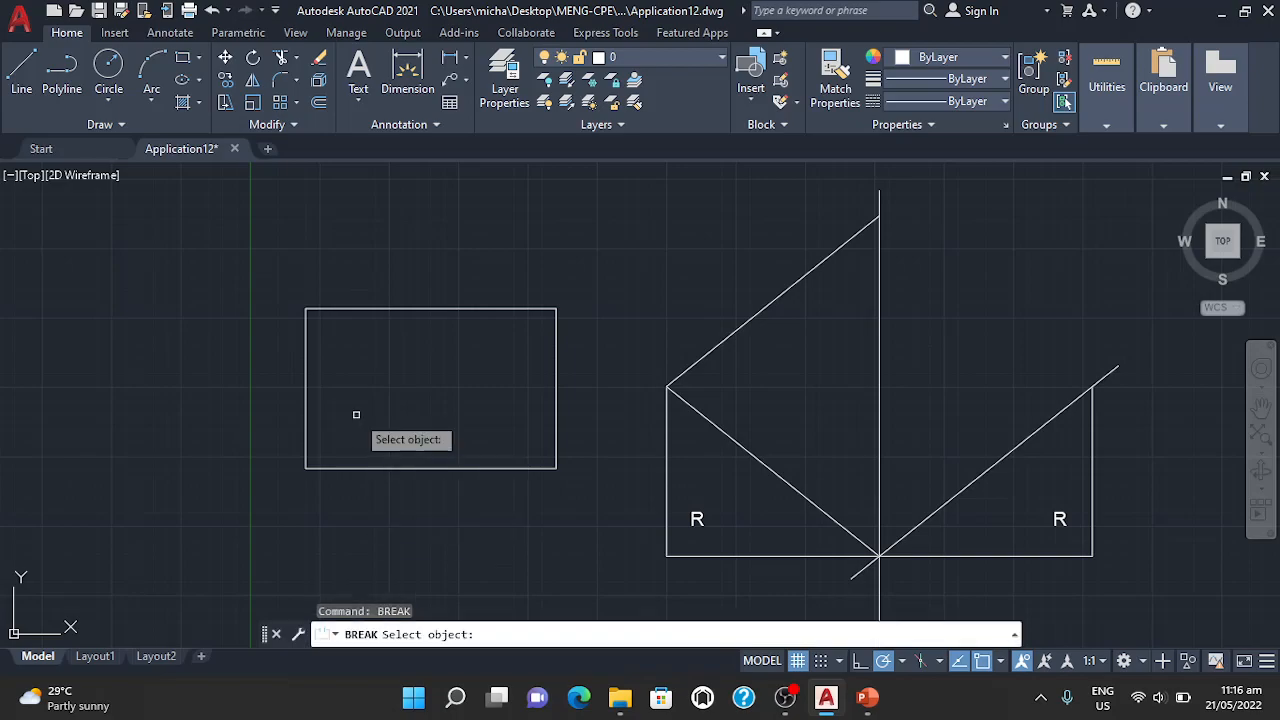
click(306, 426)
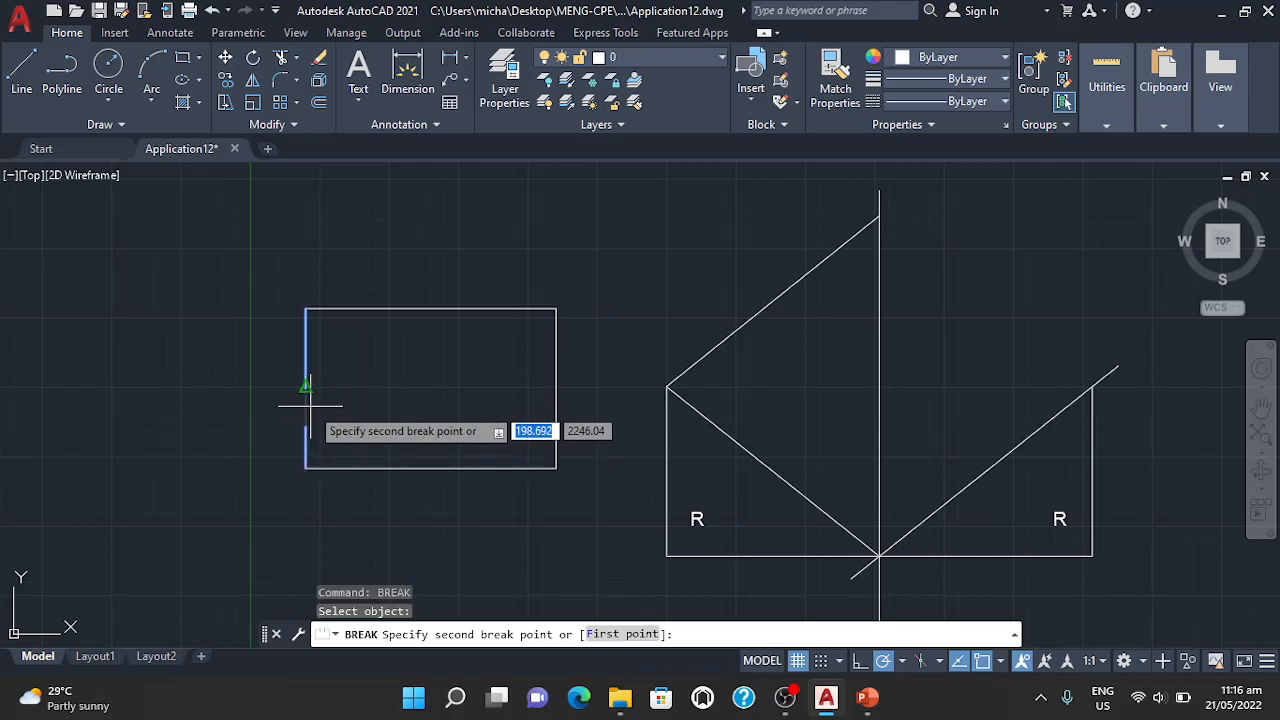
click(305, 354)
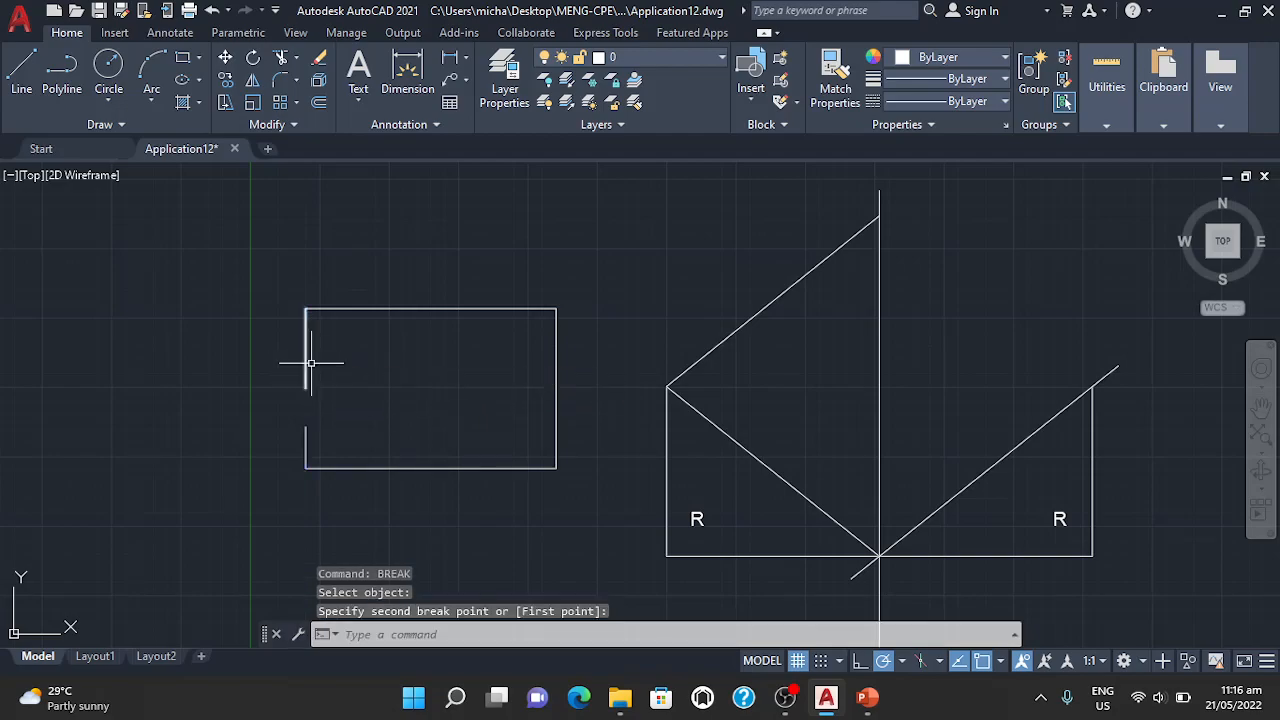
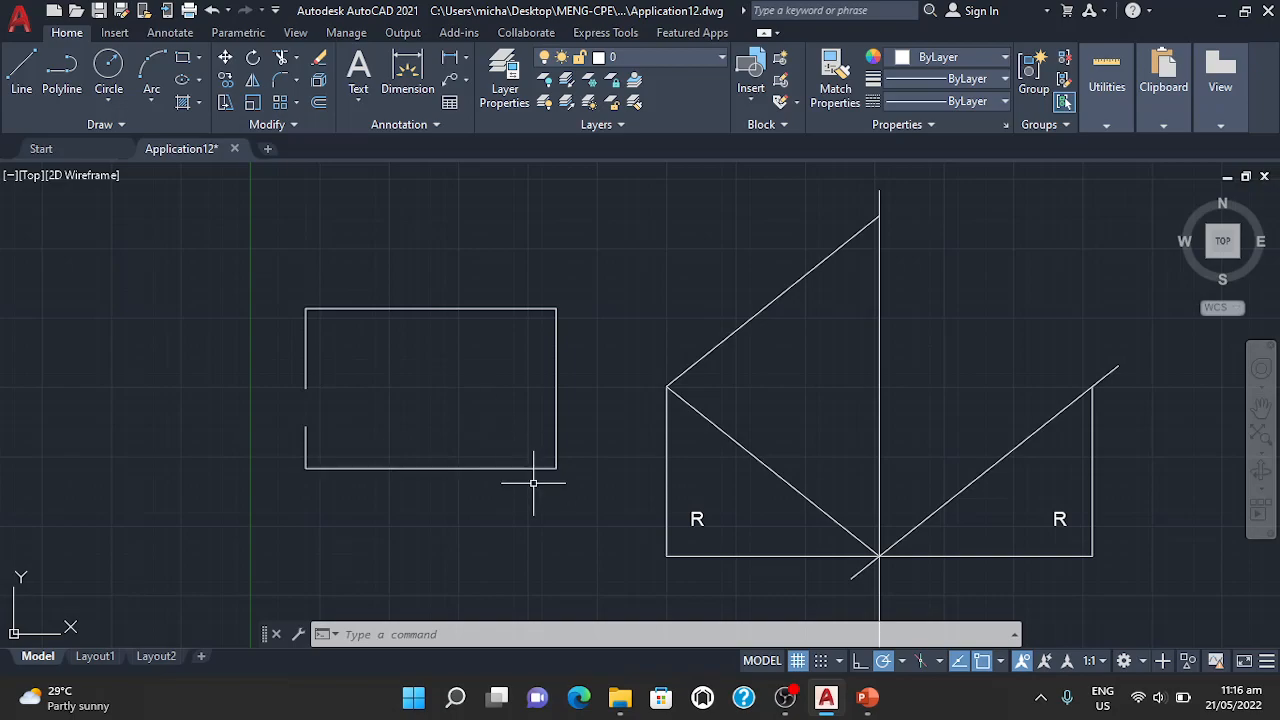
scroll(532, 479, down, 2)
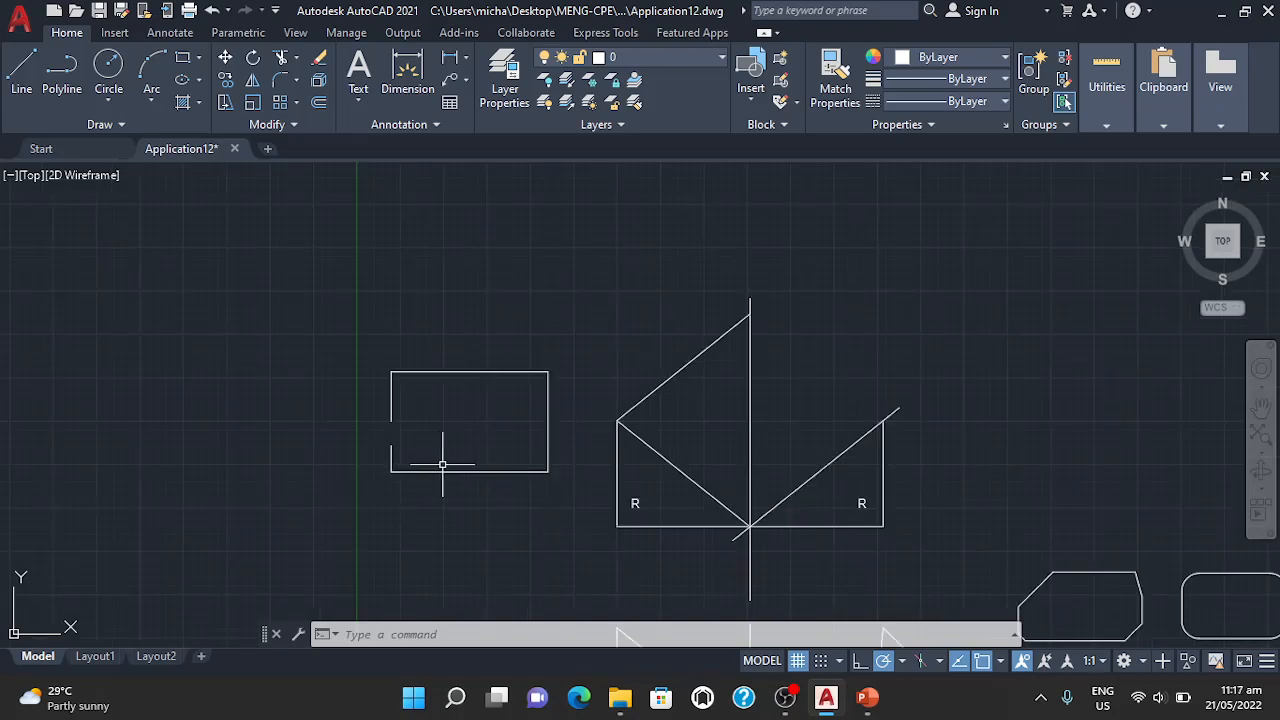
Draw a rectangle in the empty space above and to the right of the mirrored triangles
click(435, 633)
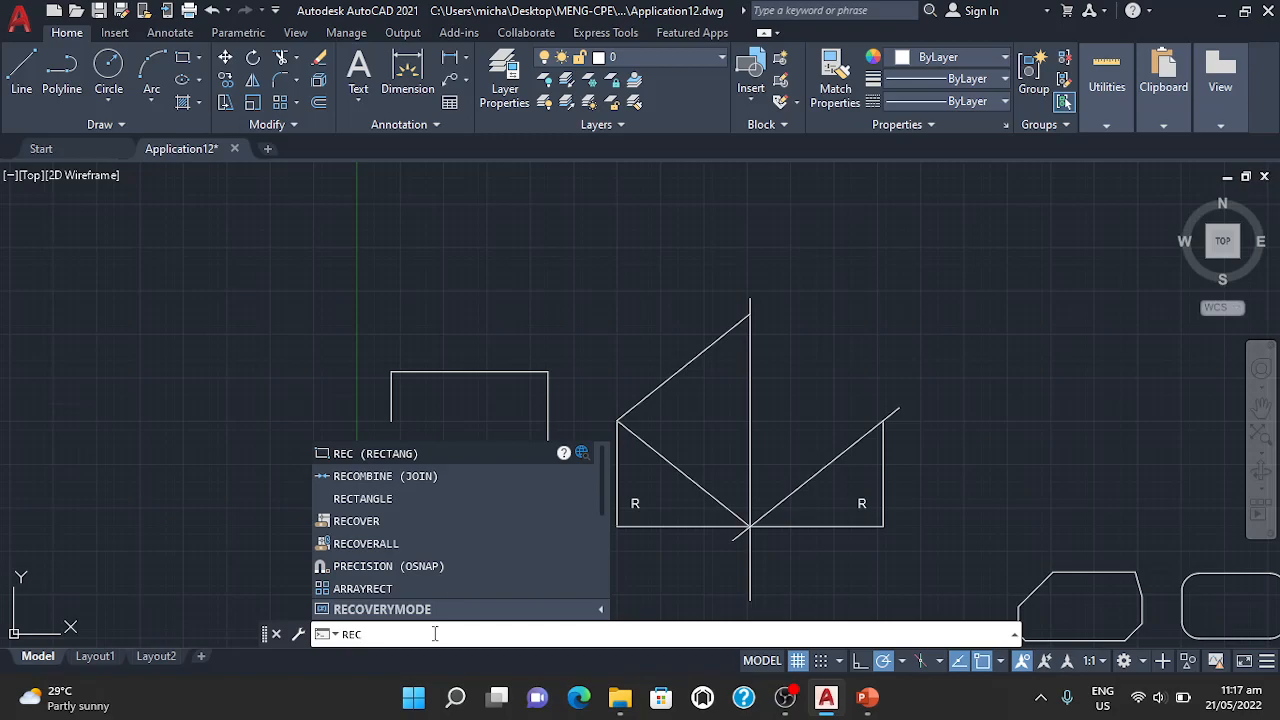
key(Return)
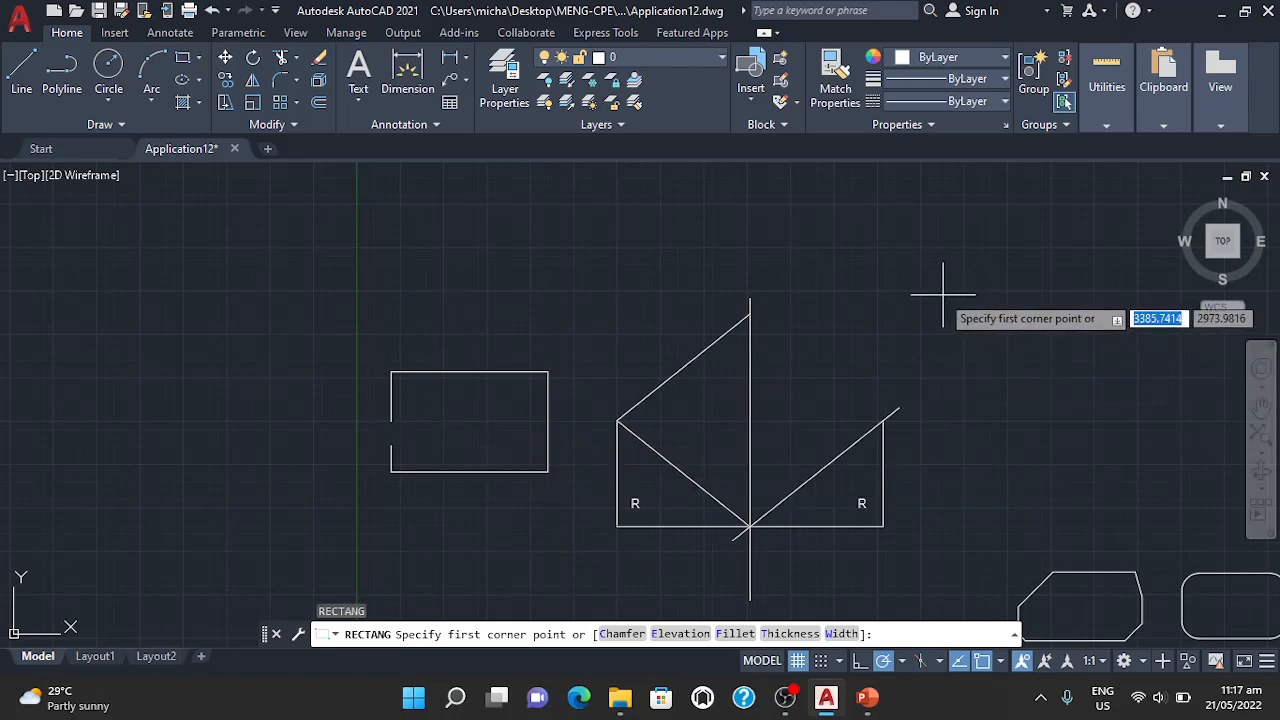
click(913, 277)
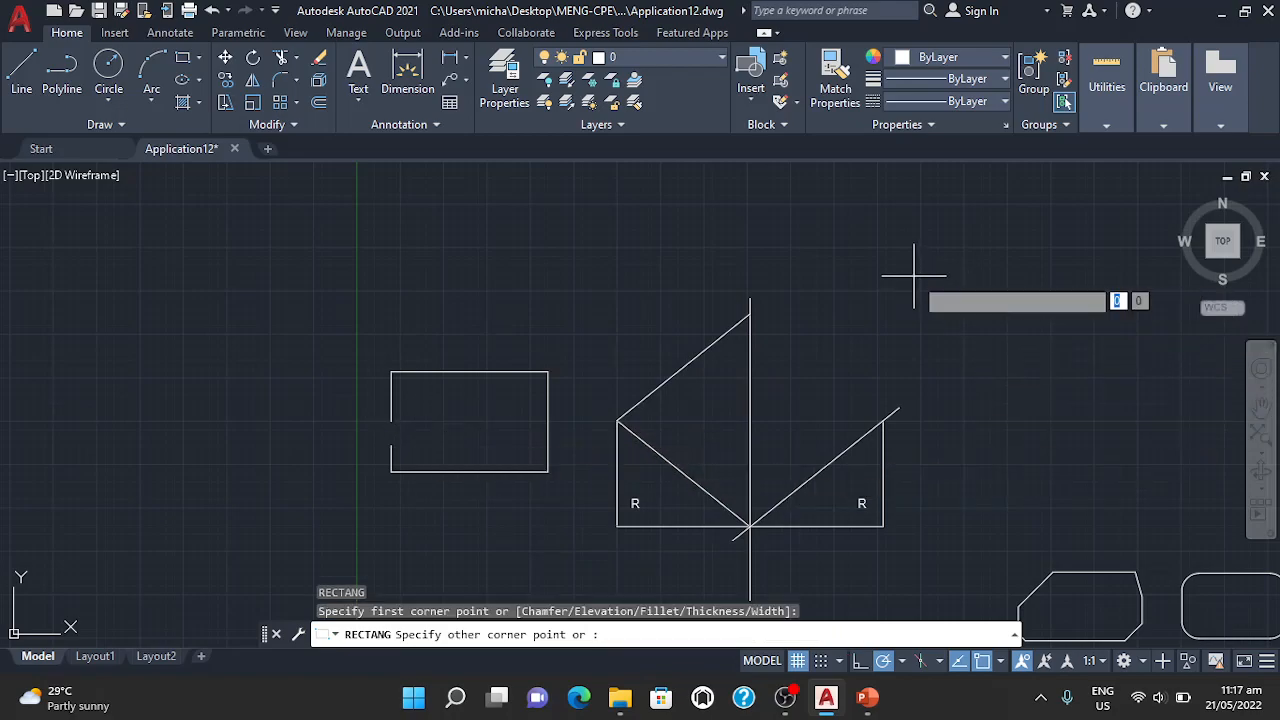
click(1072, 383)
Break the new rectangle from the upper part of its left side to the midpoint of its top side
text(bre)
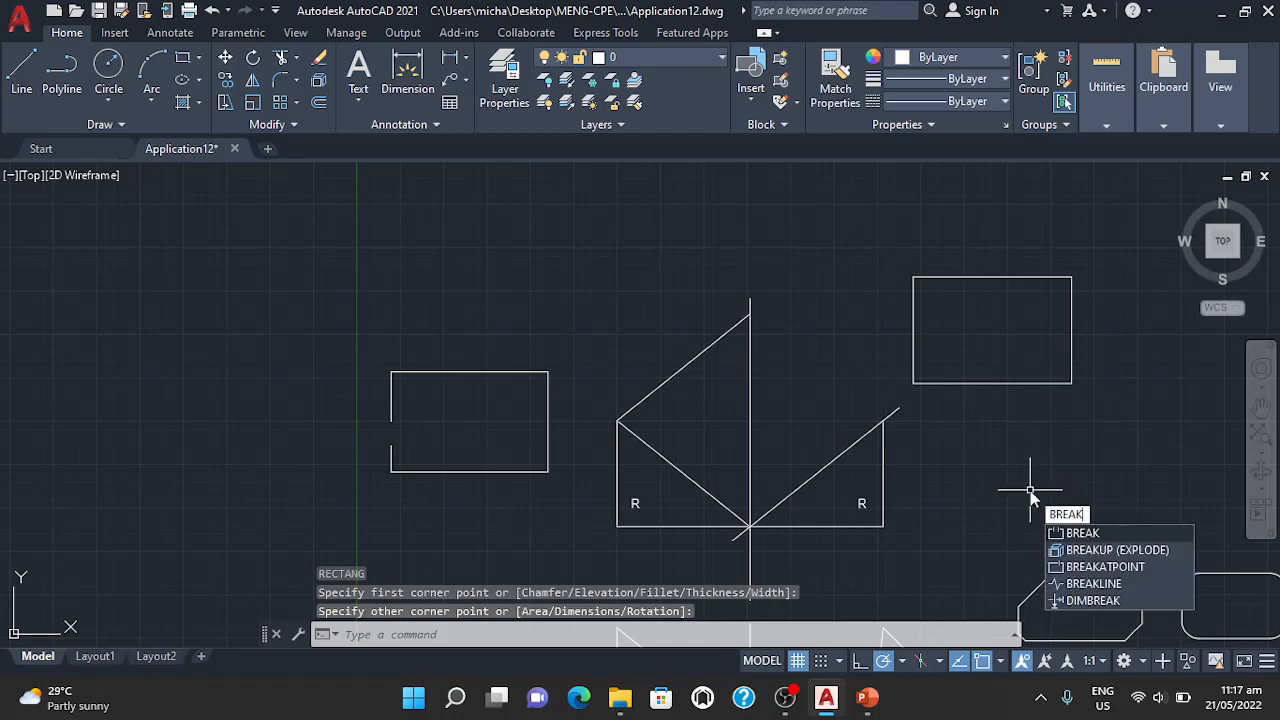
text(ak)
key(Return)
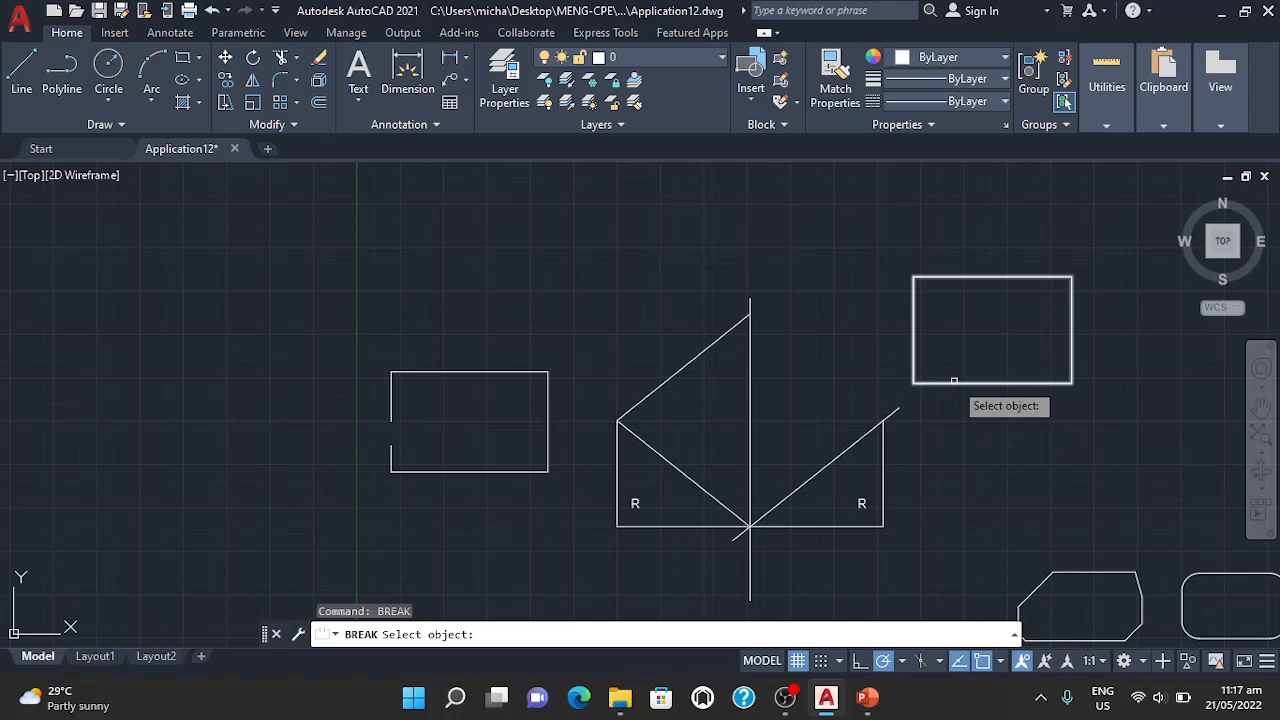
click(912, 308)
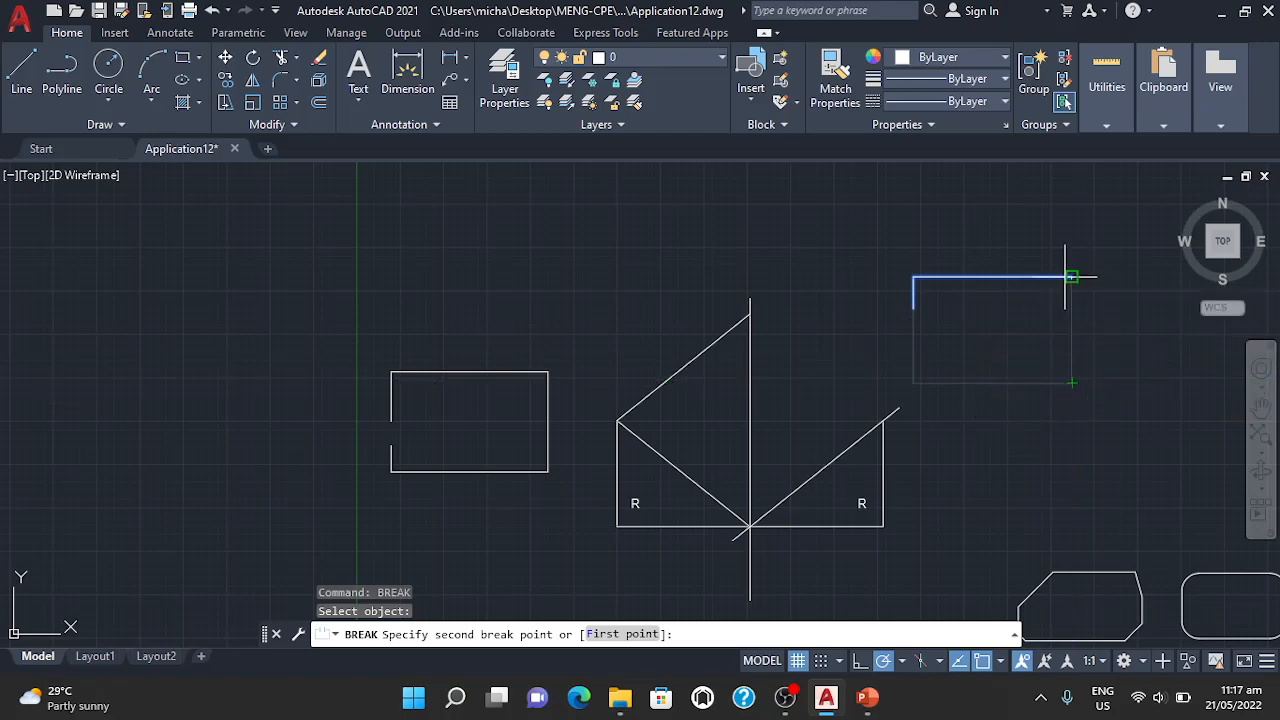
click(992, 276)
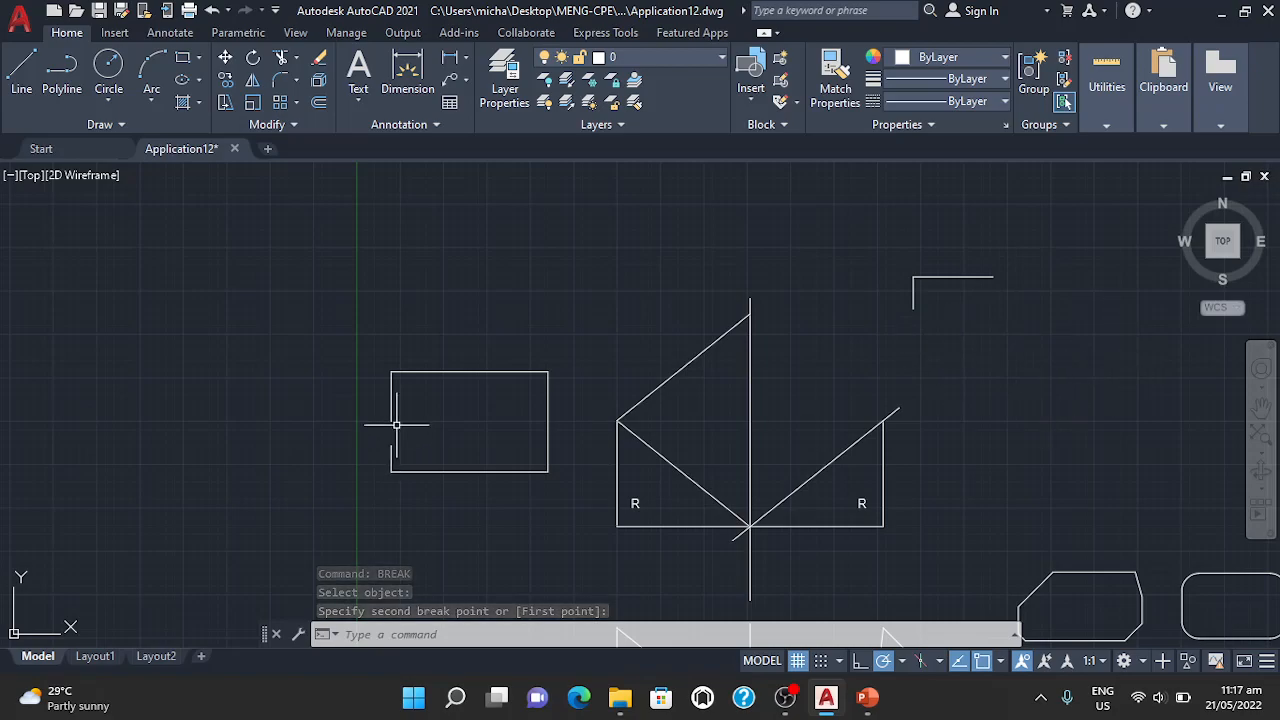
click(391, 447)
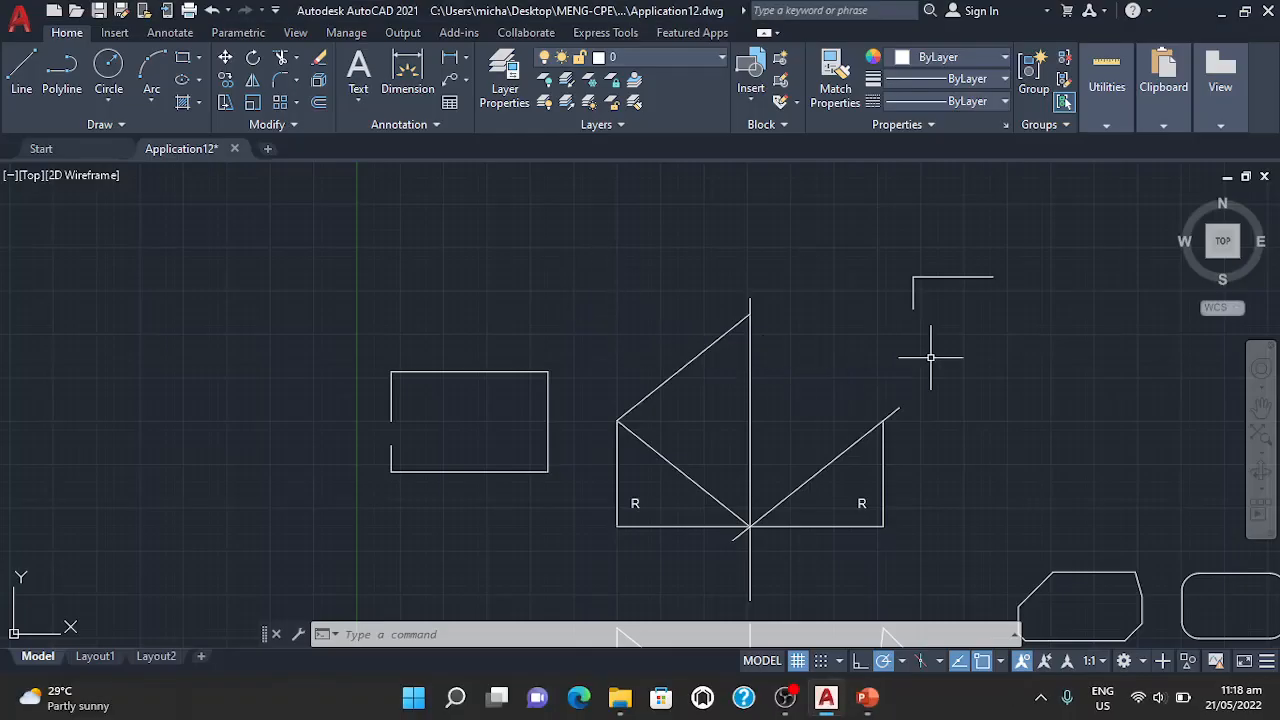
Check the command list in the presentation, return to AutoCAD, and draw a horizontal line in an empty drawing area
mouse_move(1072, 350)
middle_down()
mouse_move(997, 343)
mouse_move(129, 391)
mouse_move(110, 352)
middle_up()
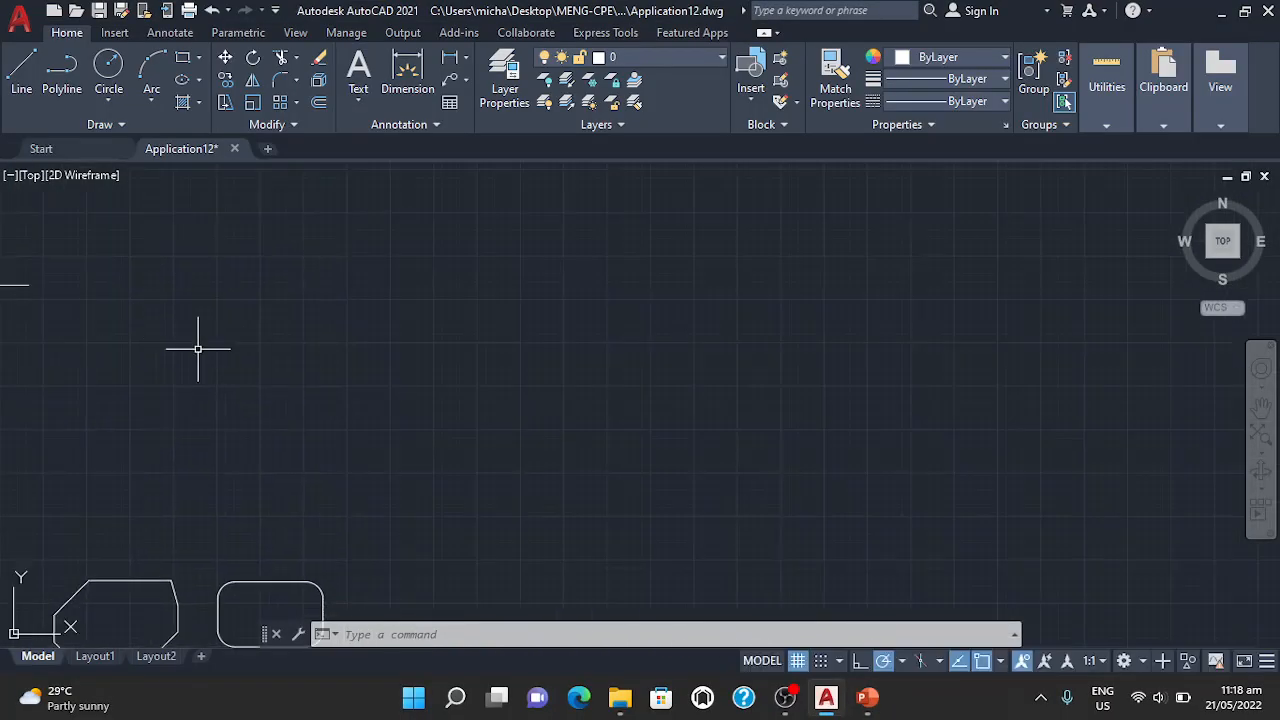
mouse_move(609, 436)
middle_down()
mouse_move(443, 351)
mouse_move(193, 320)
middle_up()
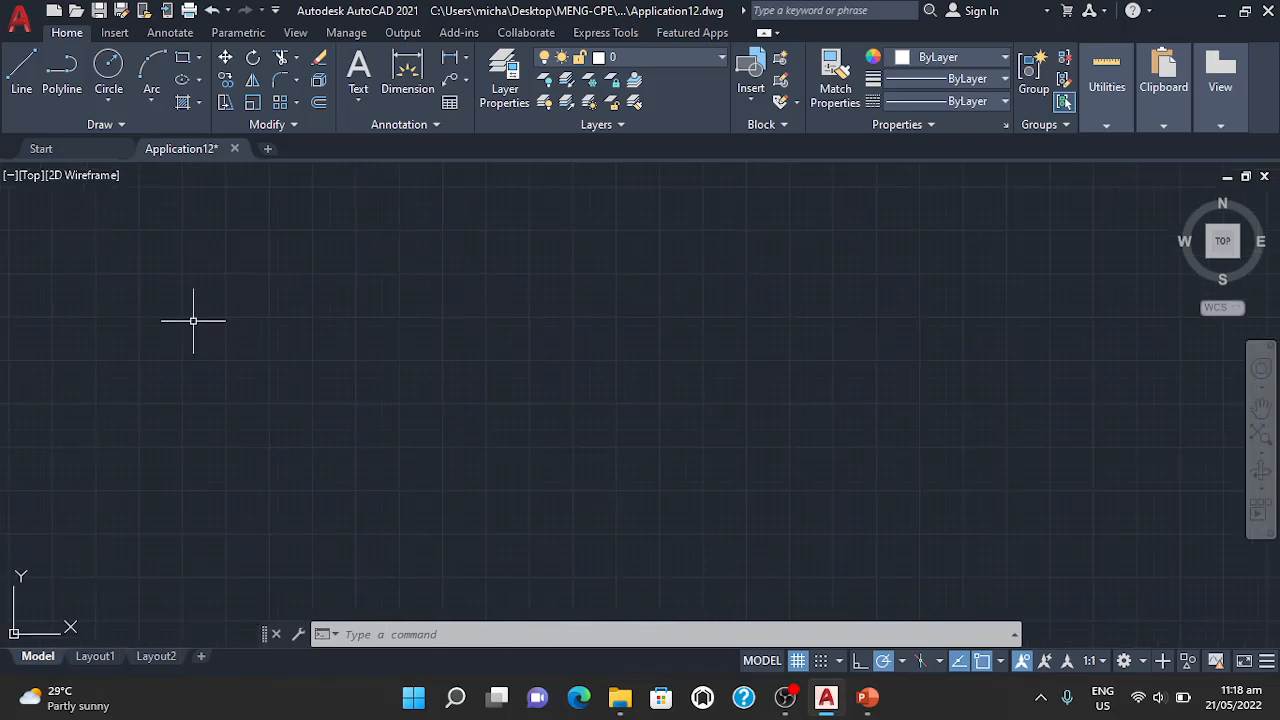
key(alt+Tab)
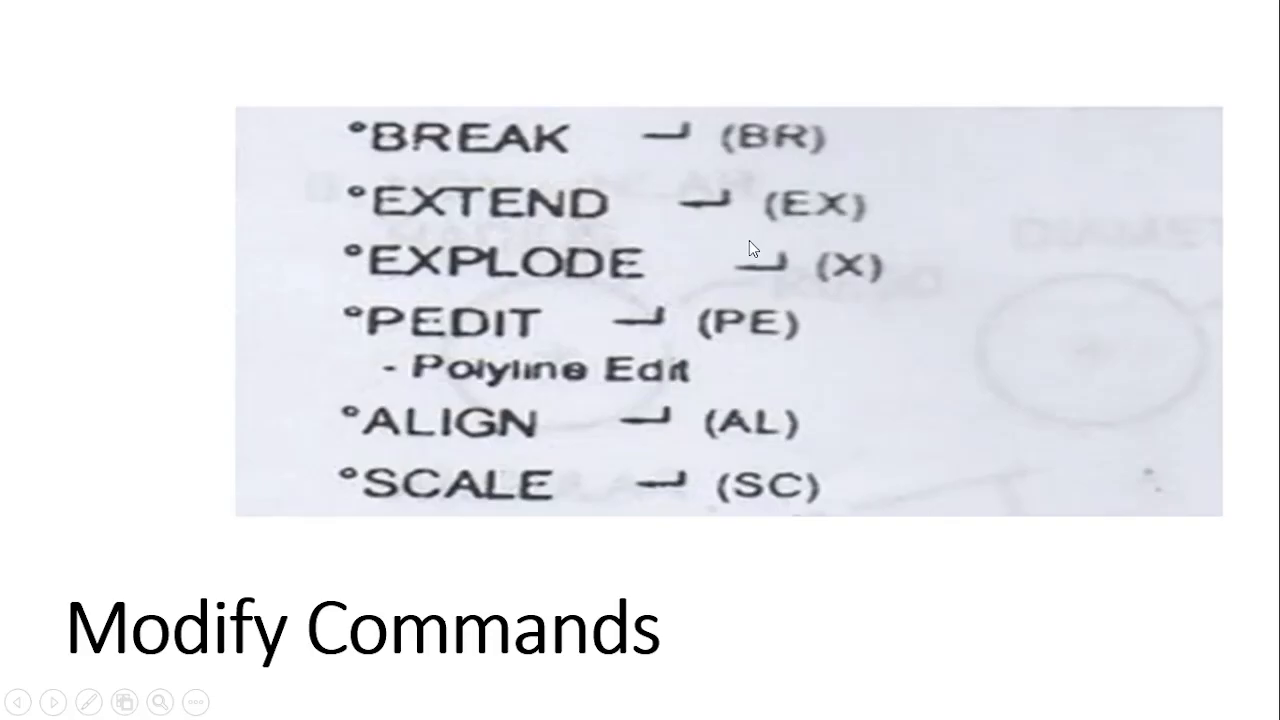
key(alt+Tab)
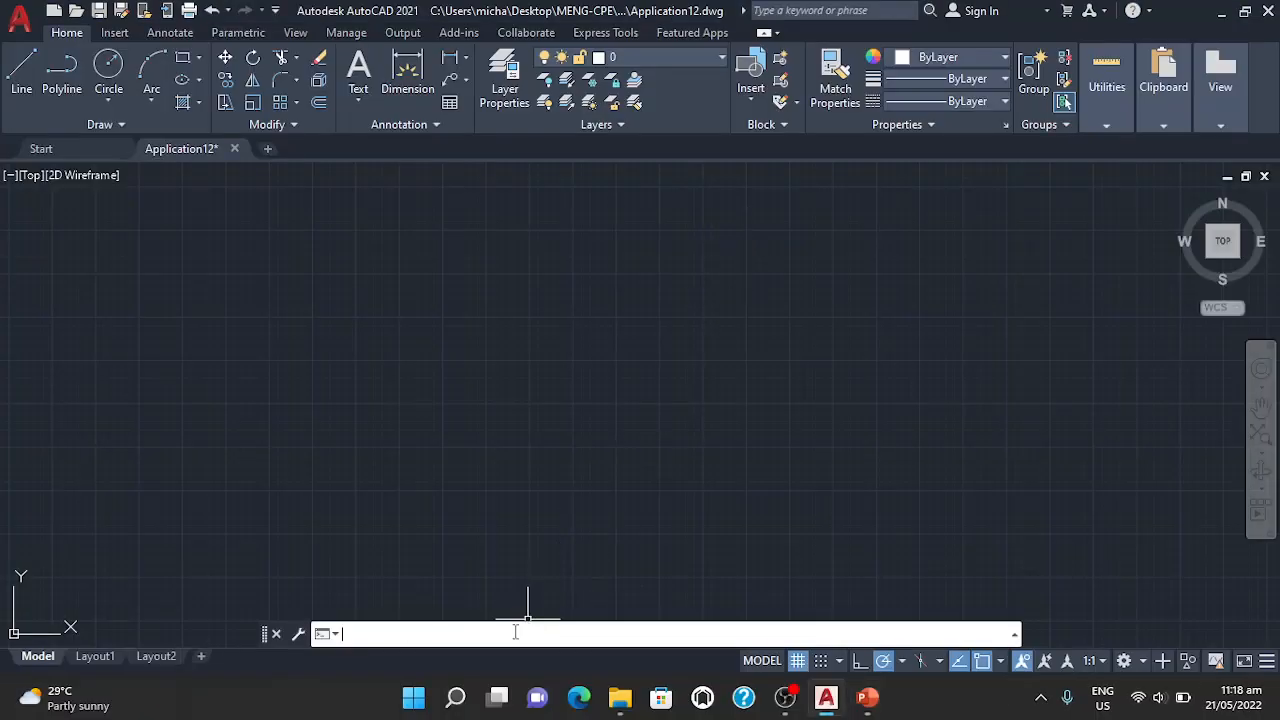
text(line)
key(Return)
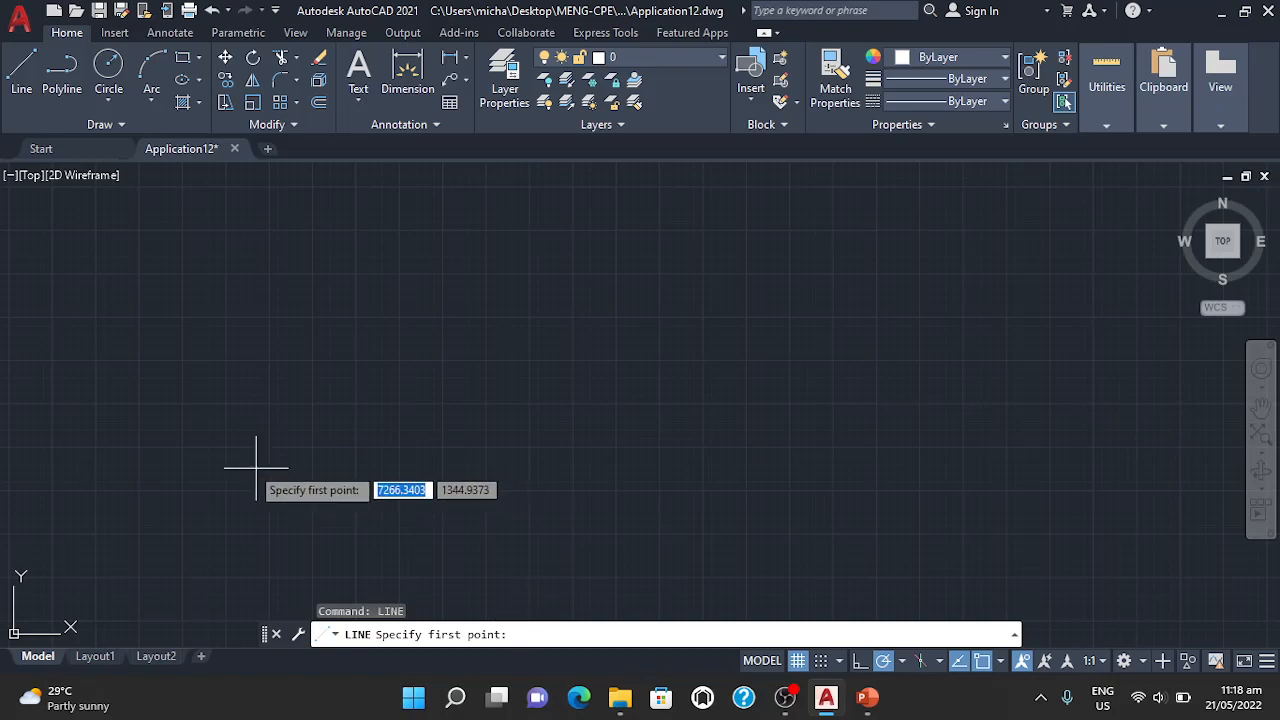
click(178, 288)
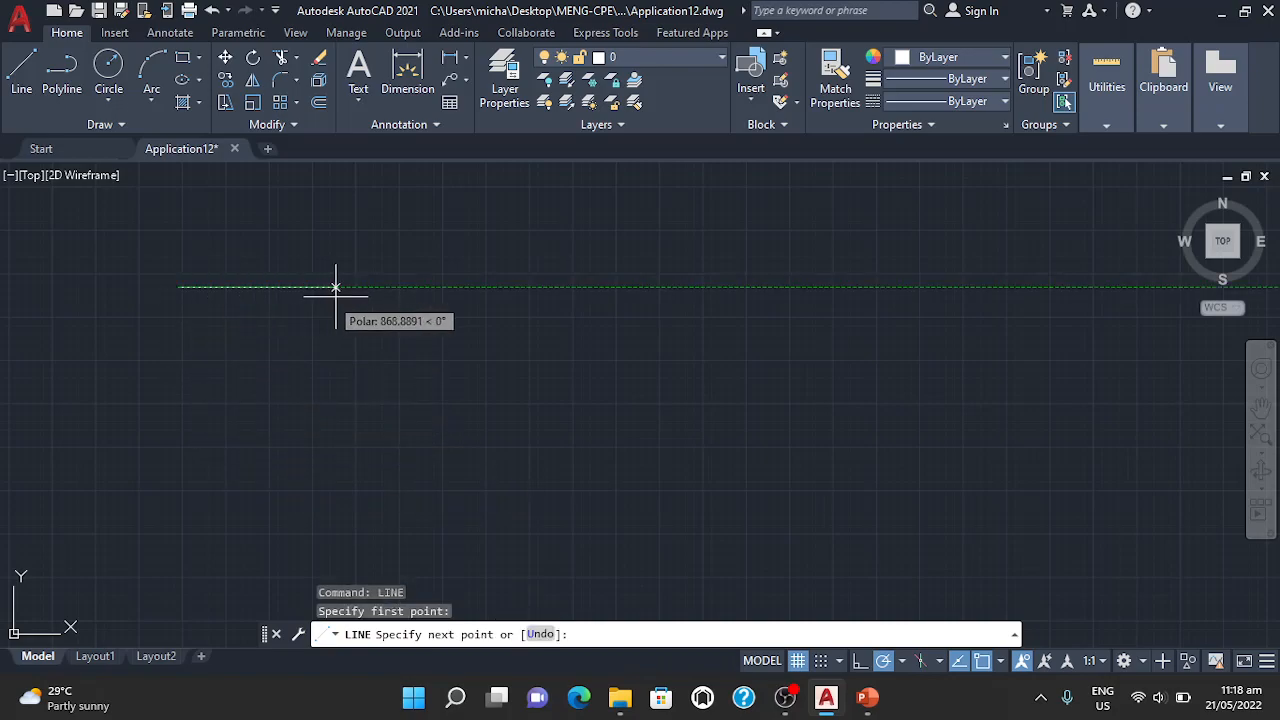
click(453, 288)
key(Return)
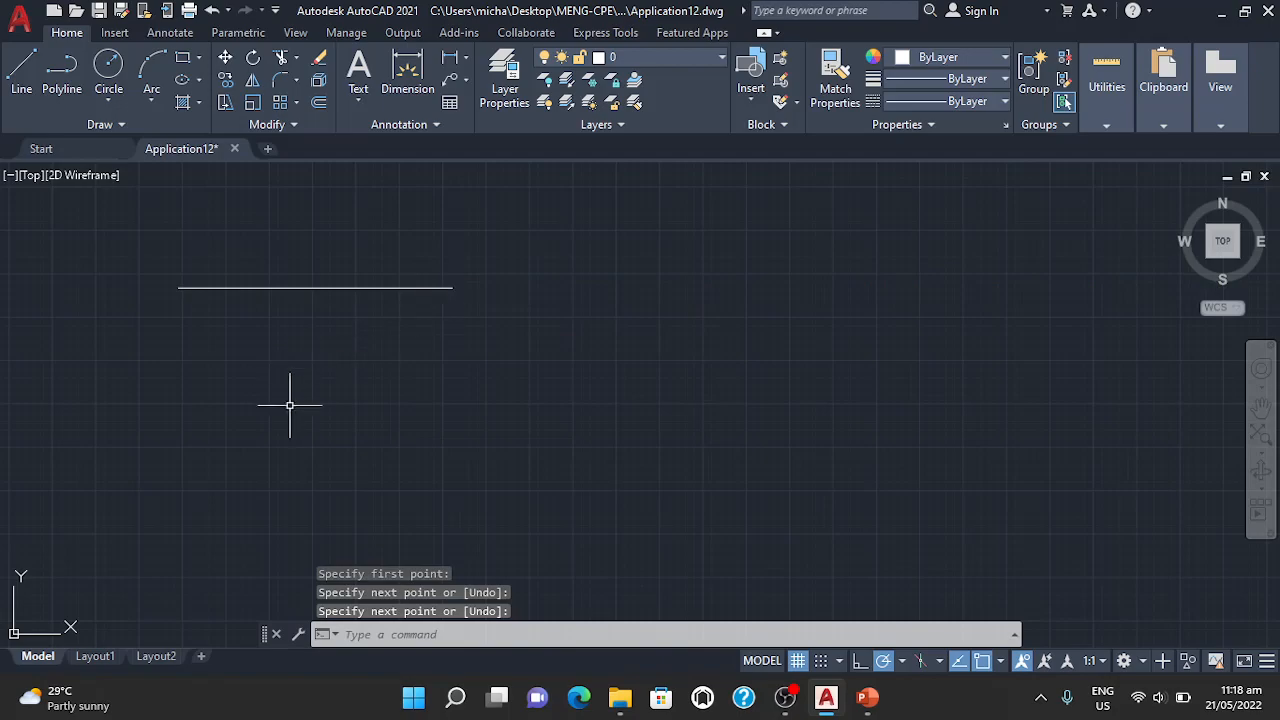
Draw two separate sloping lines below the horizontal line, the upper one rising and the lower one falling to the right
text(l)
key(Return)
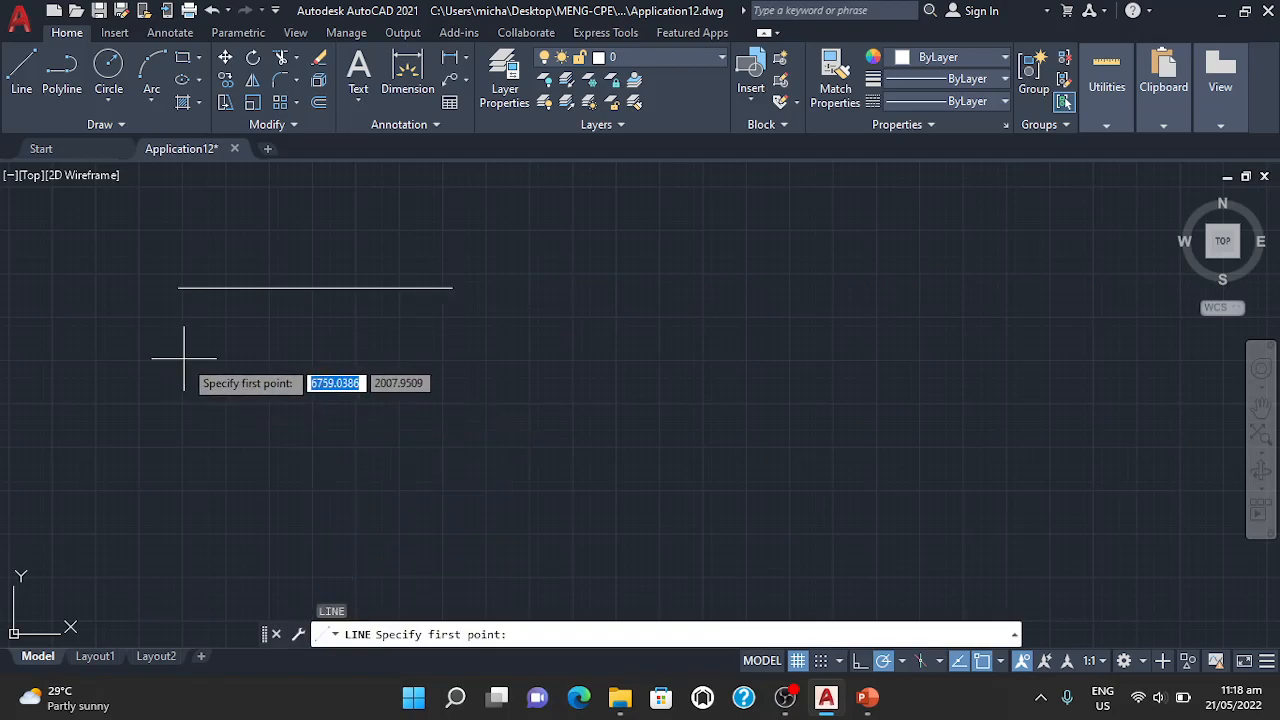
click(184, 358)
click(443, 339)
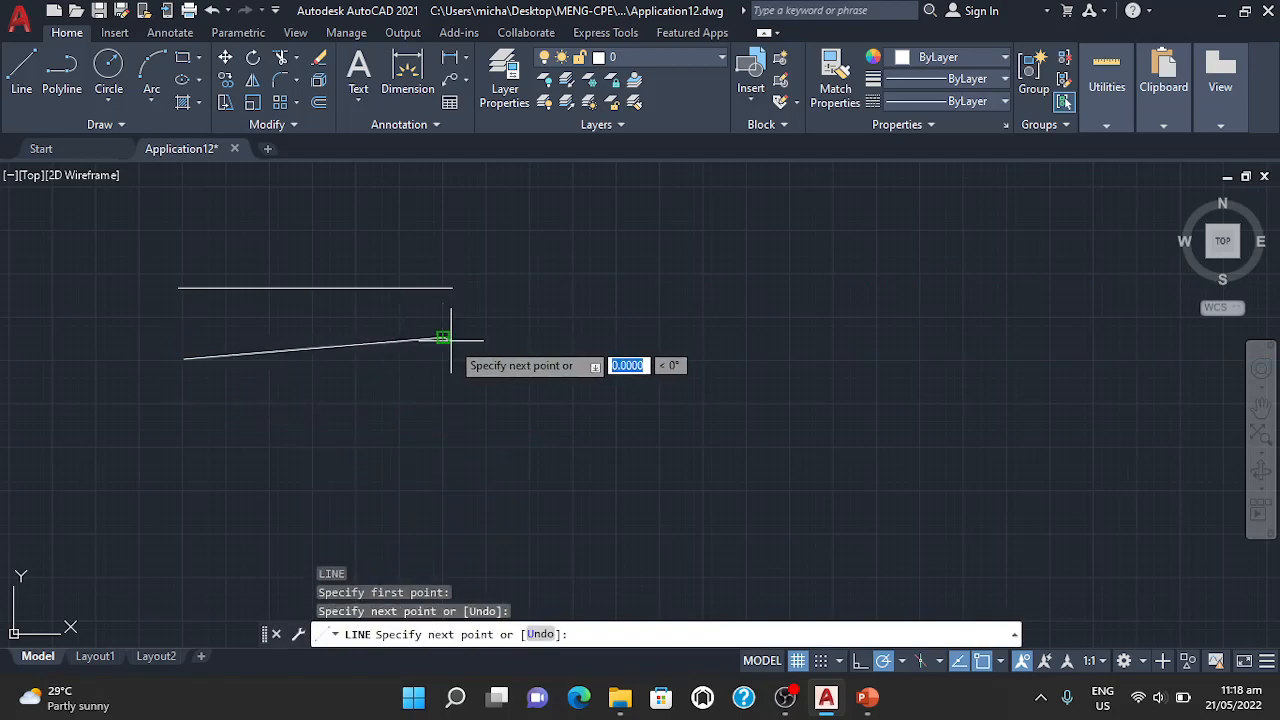
key(Return)
text(l)
key(Return)
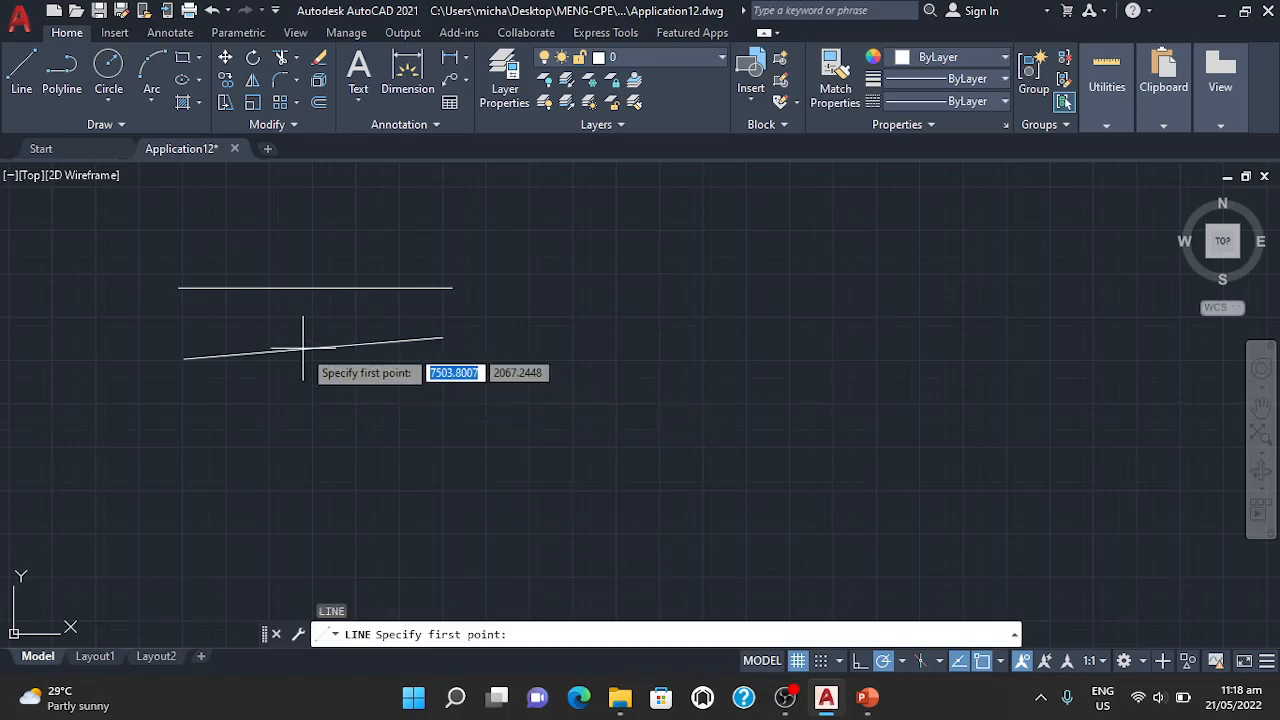
click(192, 378)
click(443, 399)
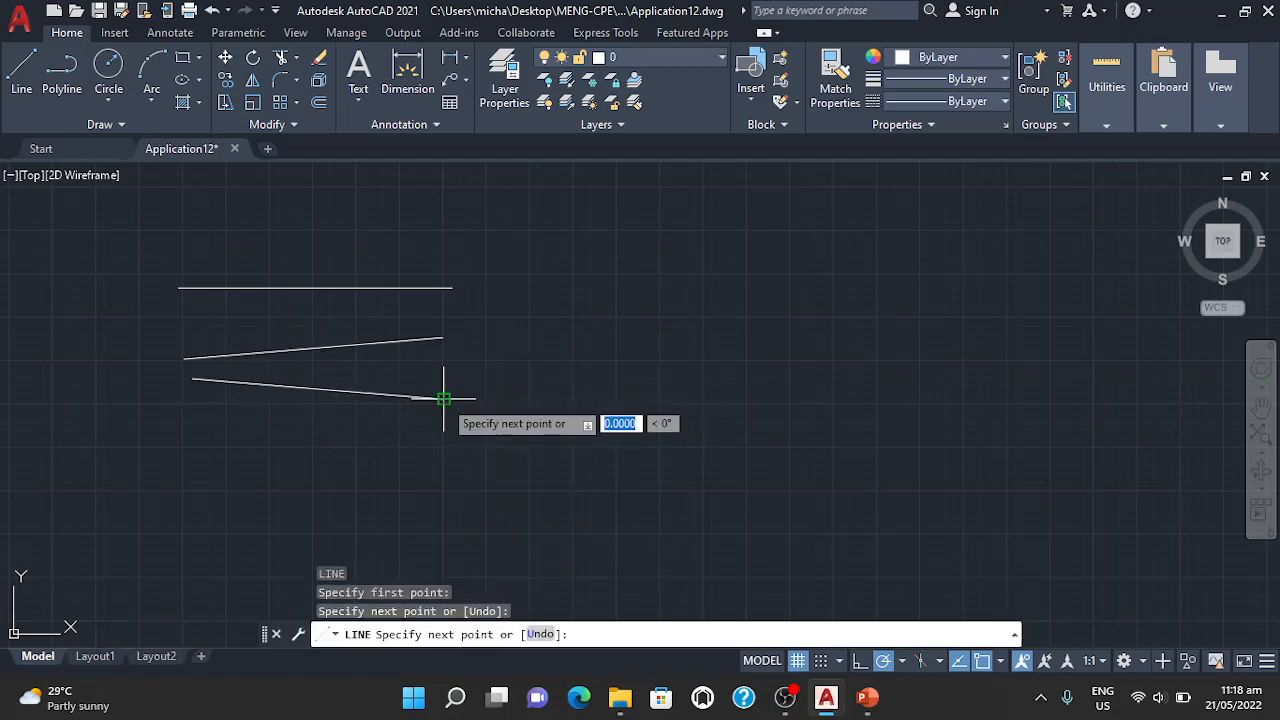
key(Return)
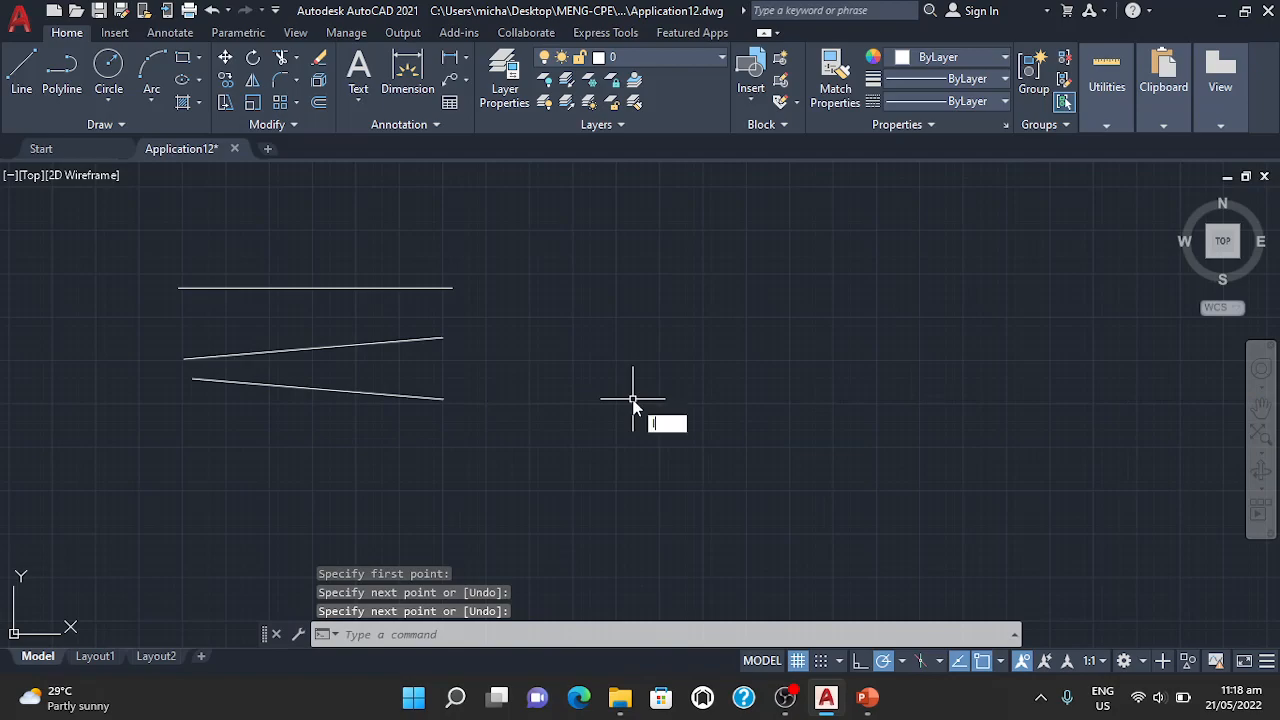
Draw a long vertical line to the right of the three lines, spanning above and below them
text(l)
key(Return)
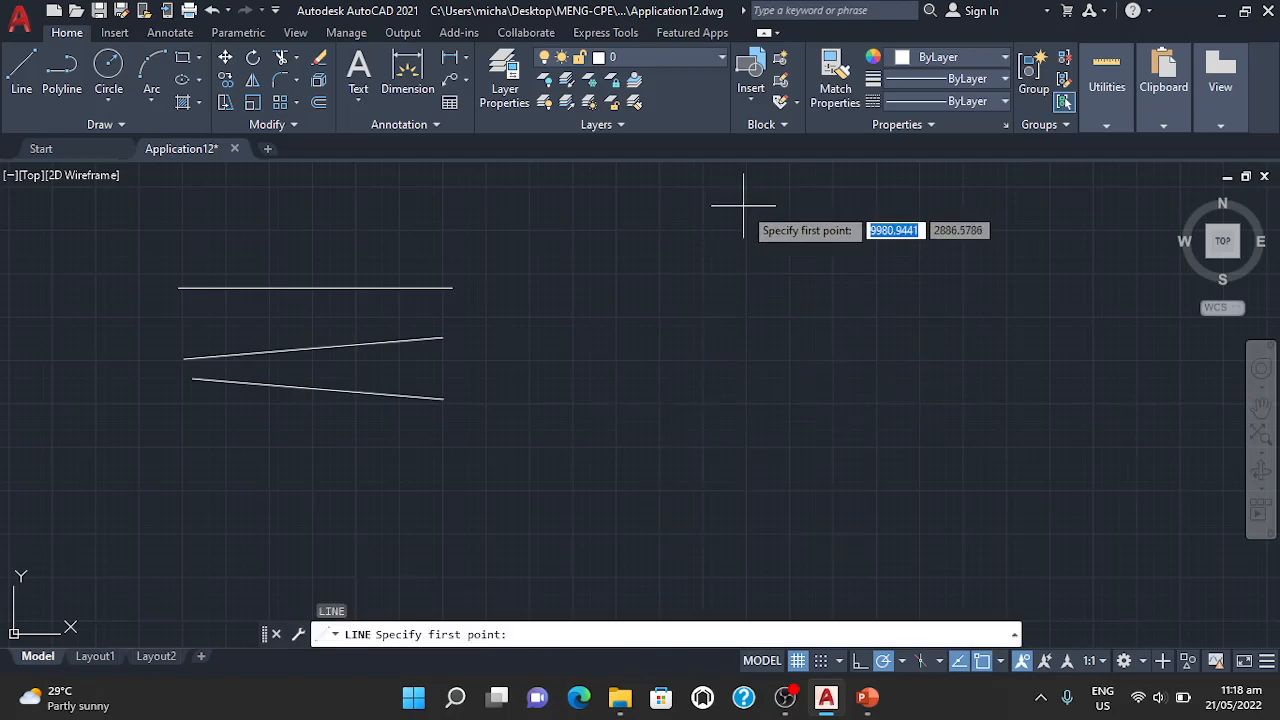
click(652, 201)
click(652, 490)
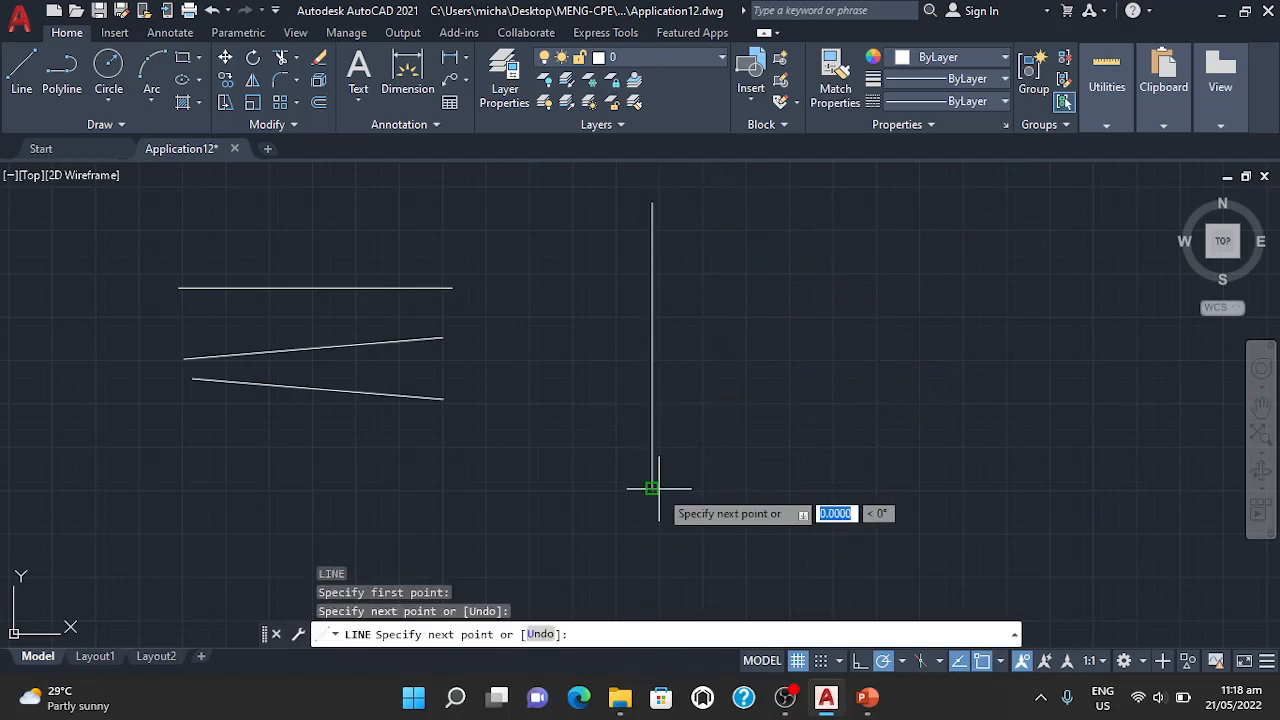
key(Return)
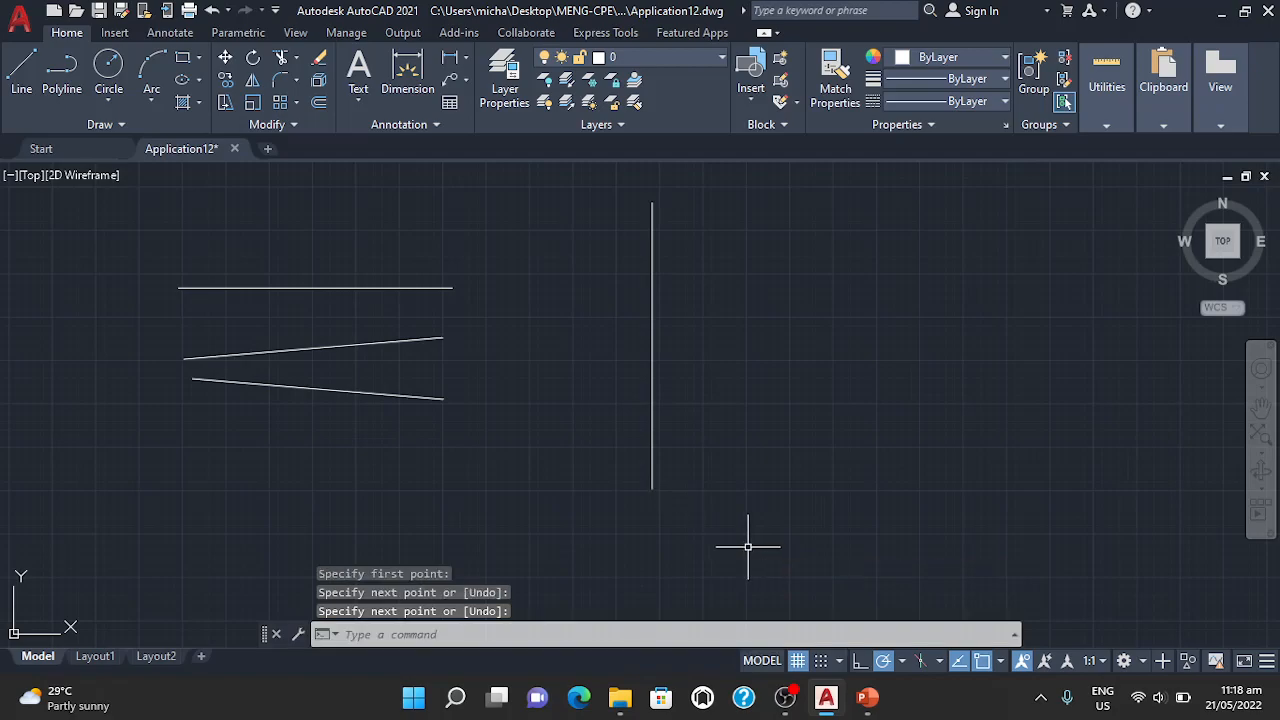
Extend the horizontal line and both sloping lines to the vertical line, and leave the command
text(ext)
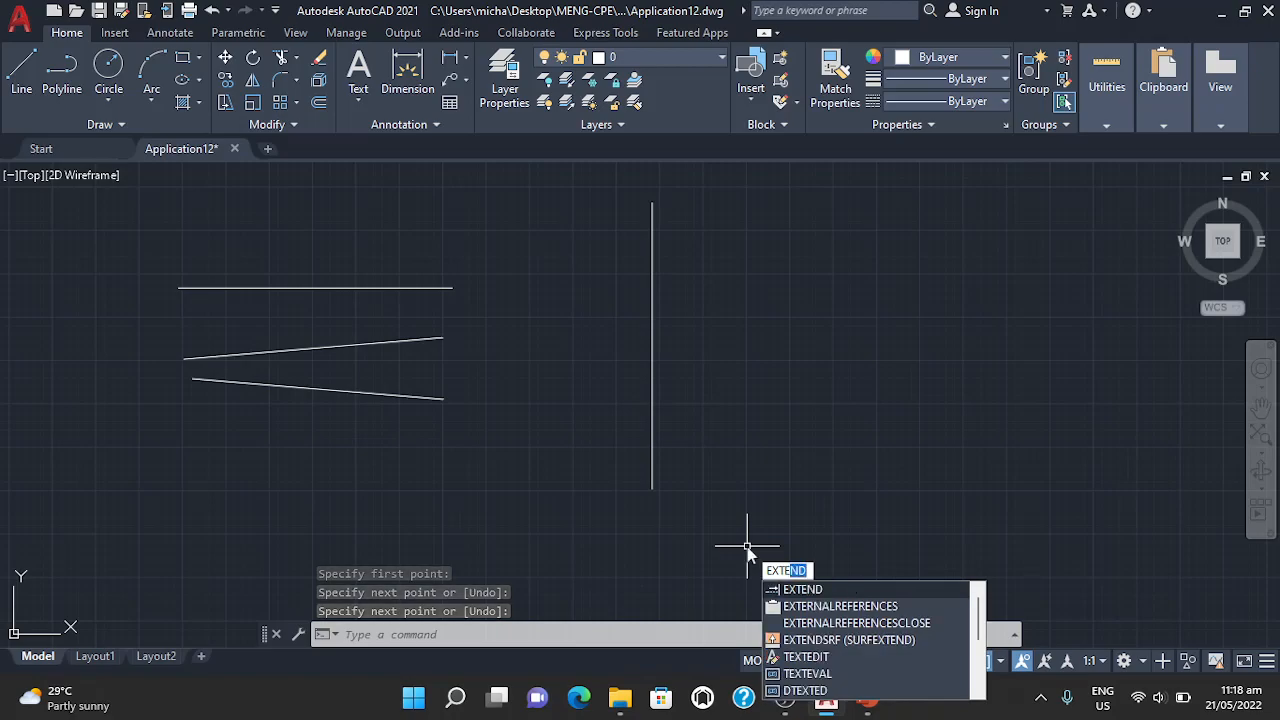
key(Return)
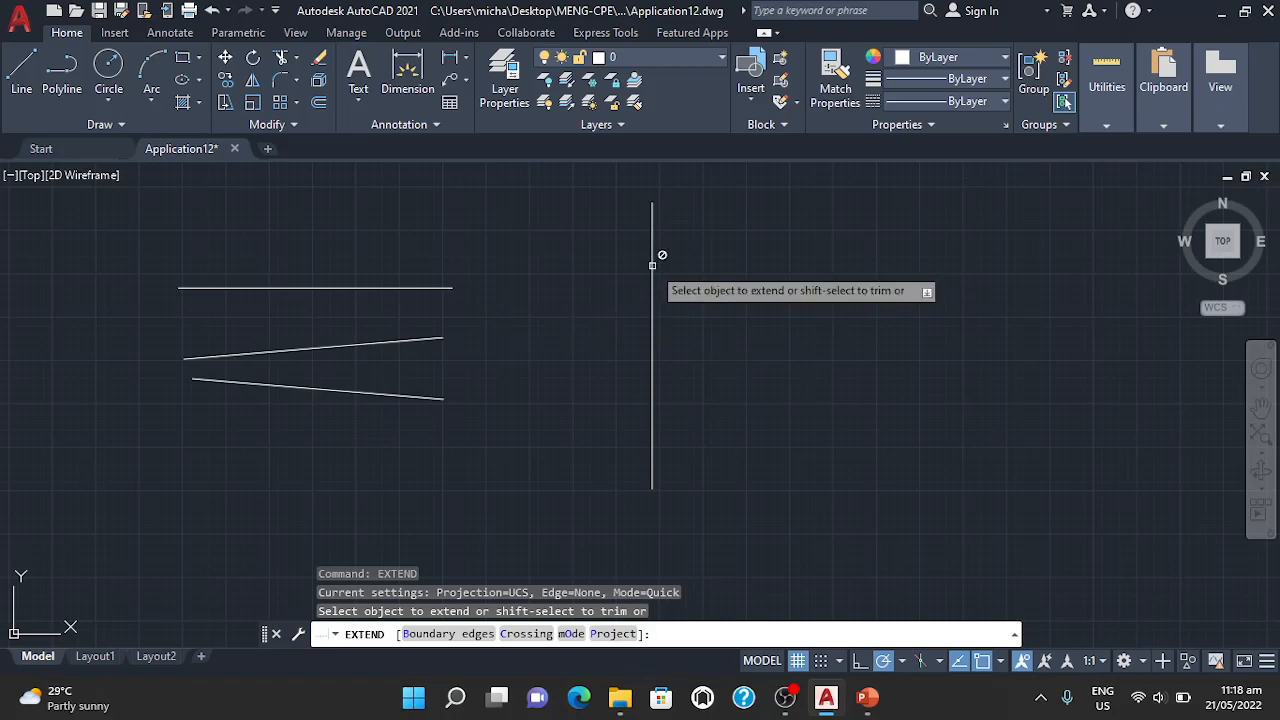
click(388, 289)
click(373, 339)
click(366, 393)
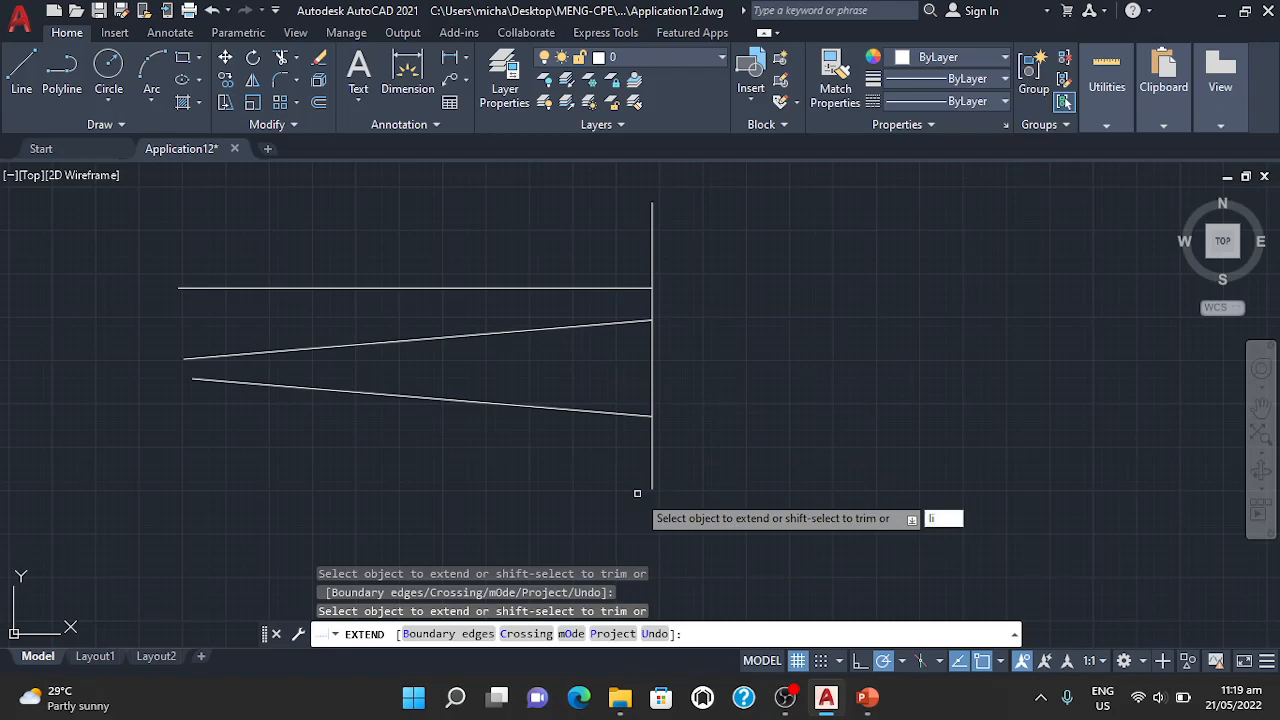
key(Escape)
text(li)
key(Return)
key(Escape)
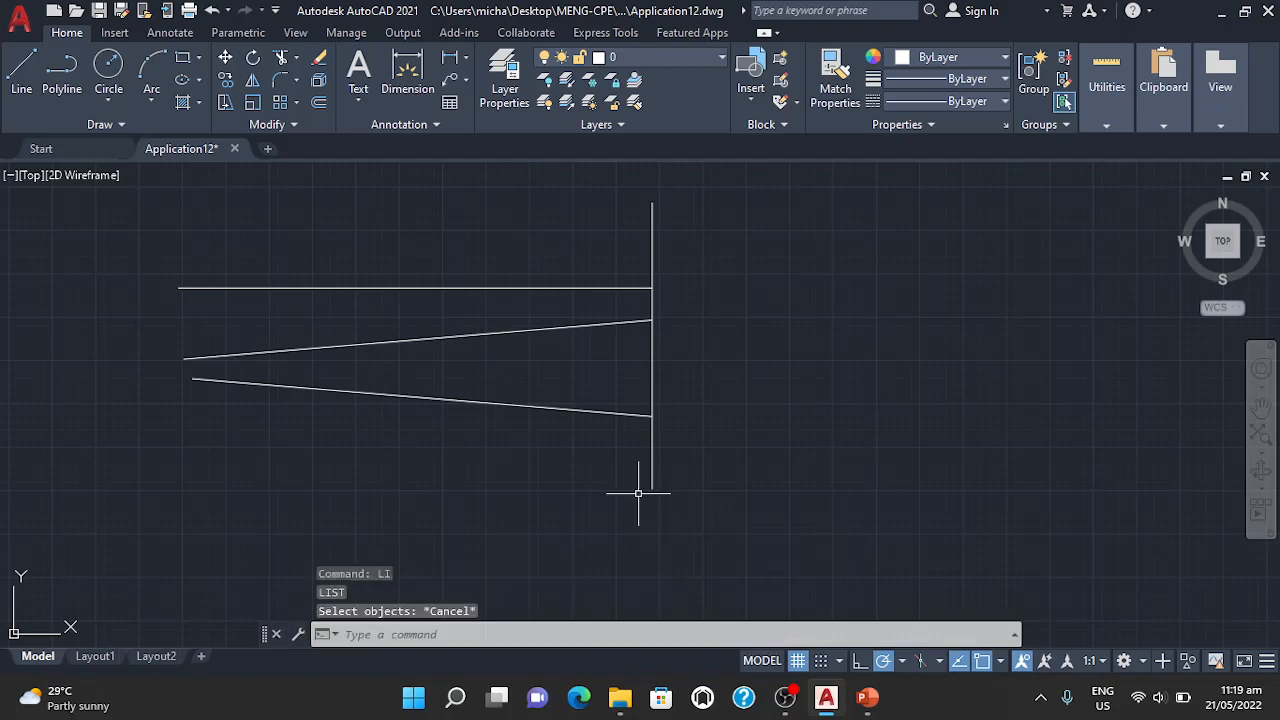
Draw a second vertical line of similar length to the right of the first one
text(l)
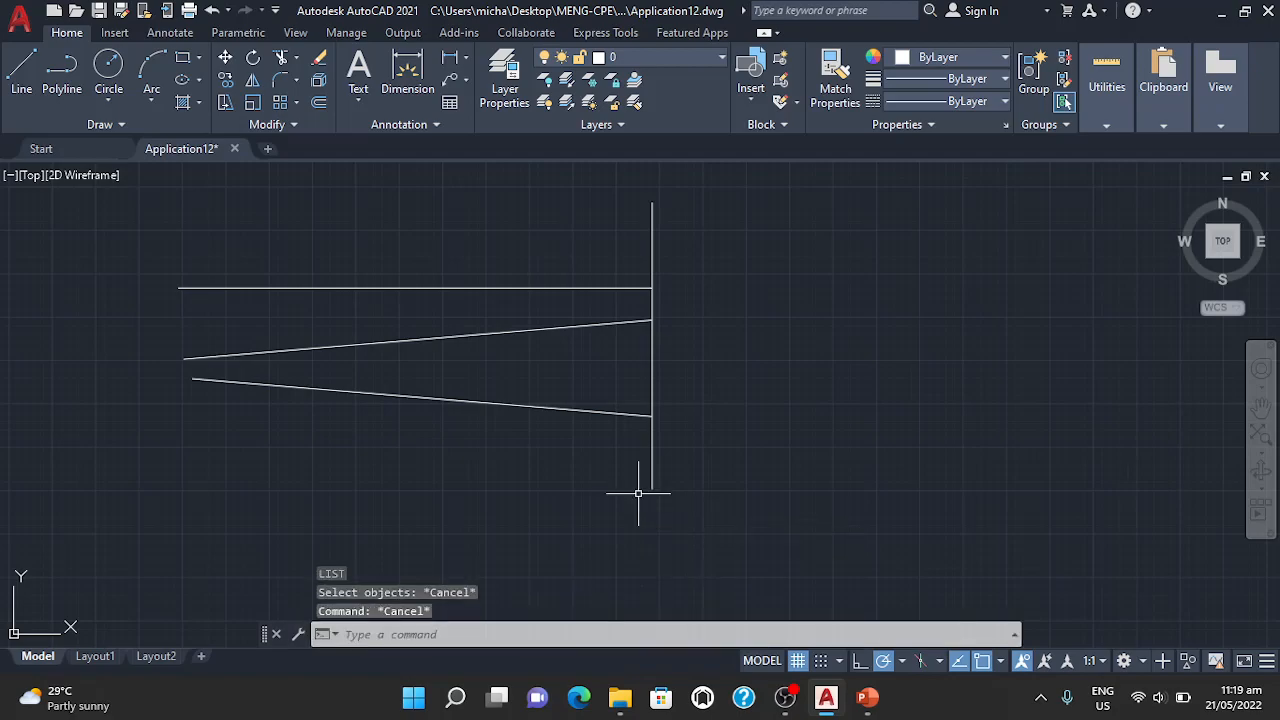
key(Return)
click(855, 205)
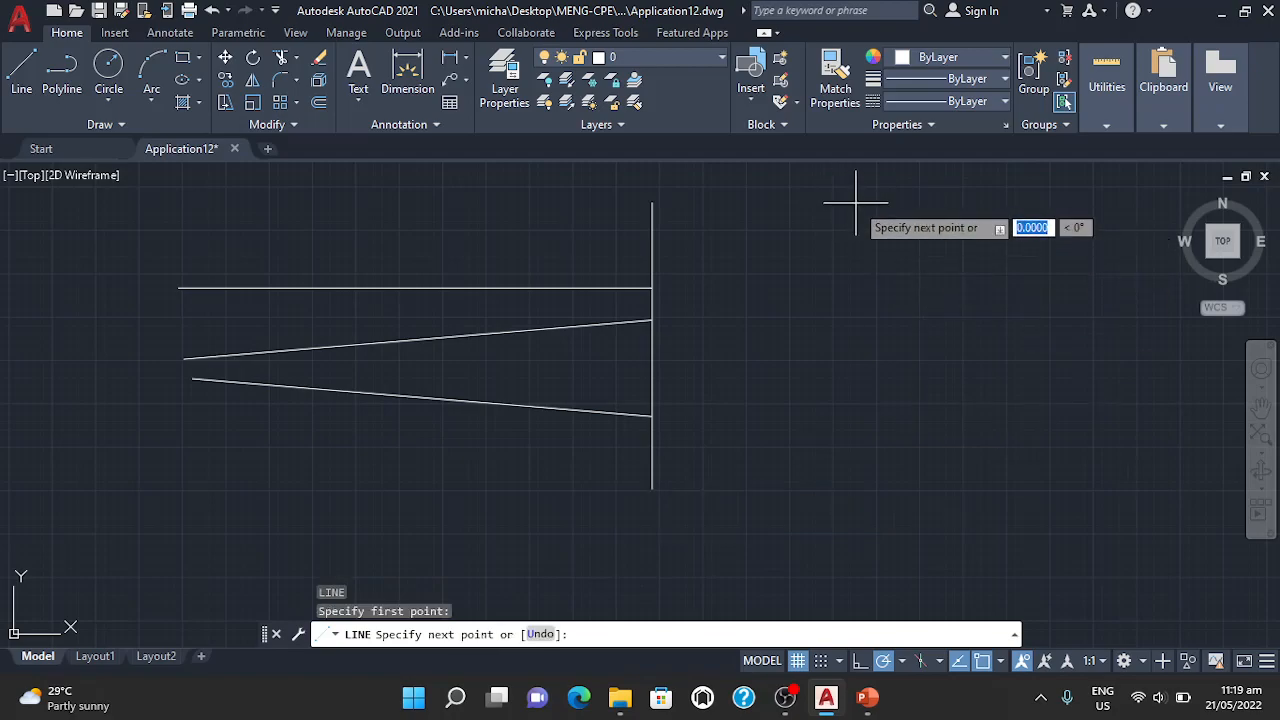
click(855, 484)
key(Return)
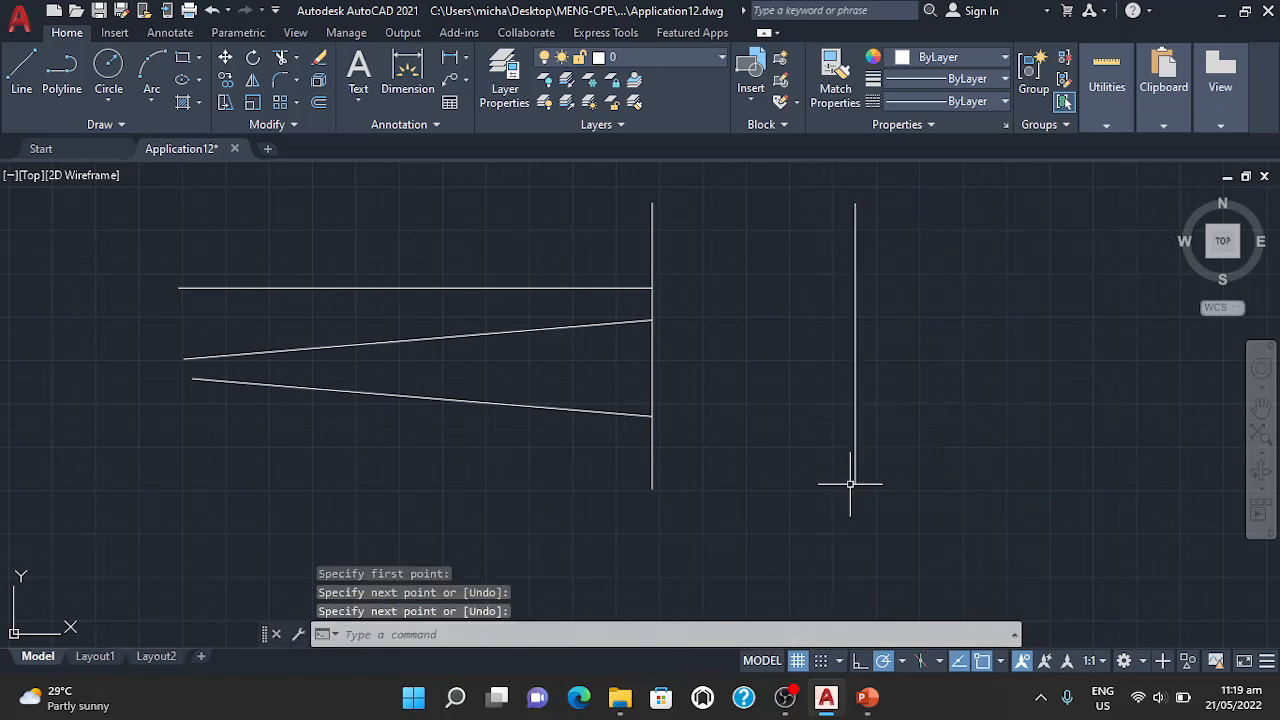
Extend the horizontal line and both sloping lines to the second vertical line, and end the command
text(exte)
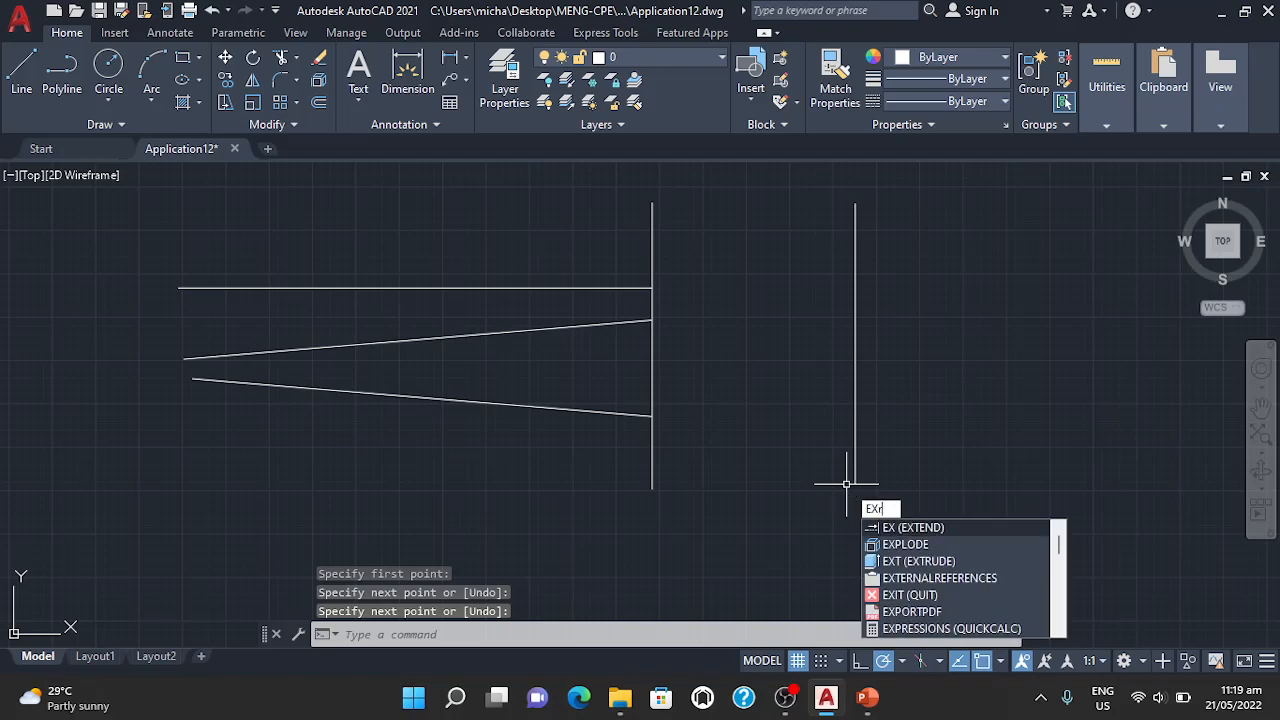
text(n)
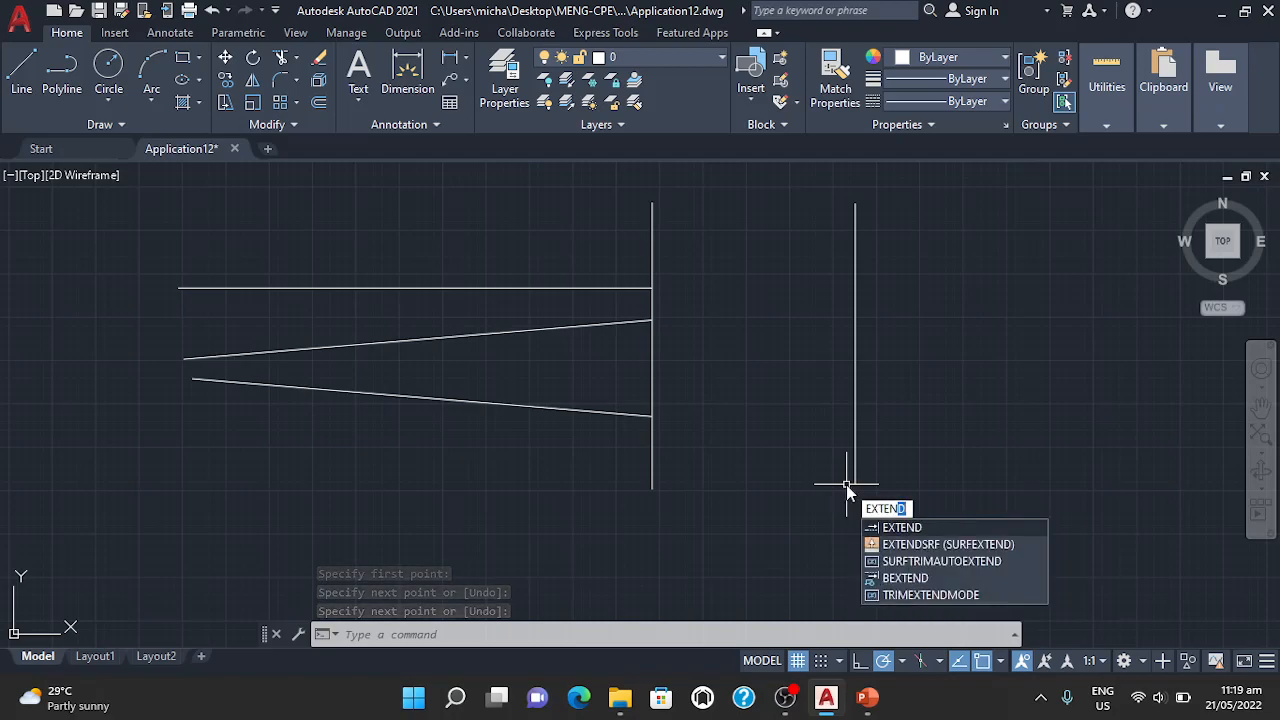
key(Return)
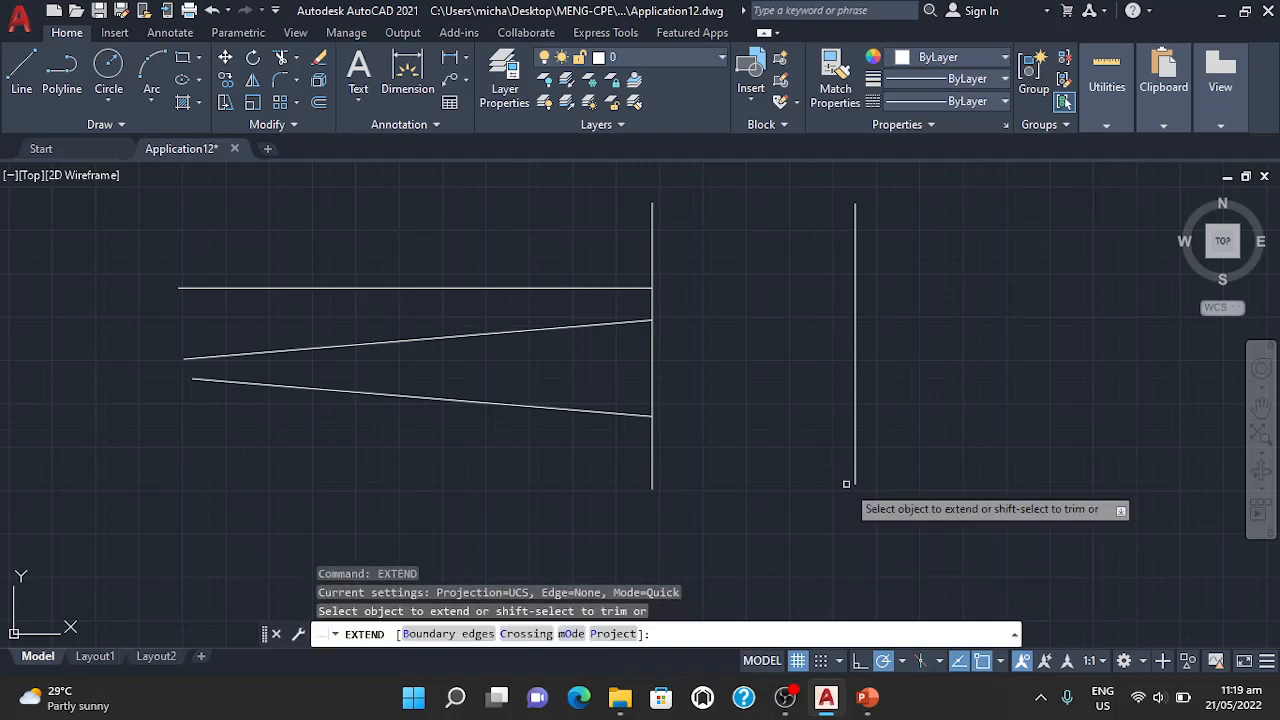
click(632, 286)
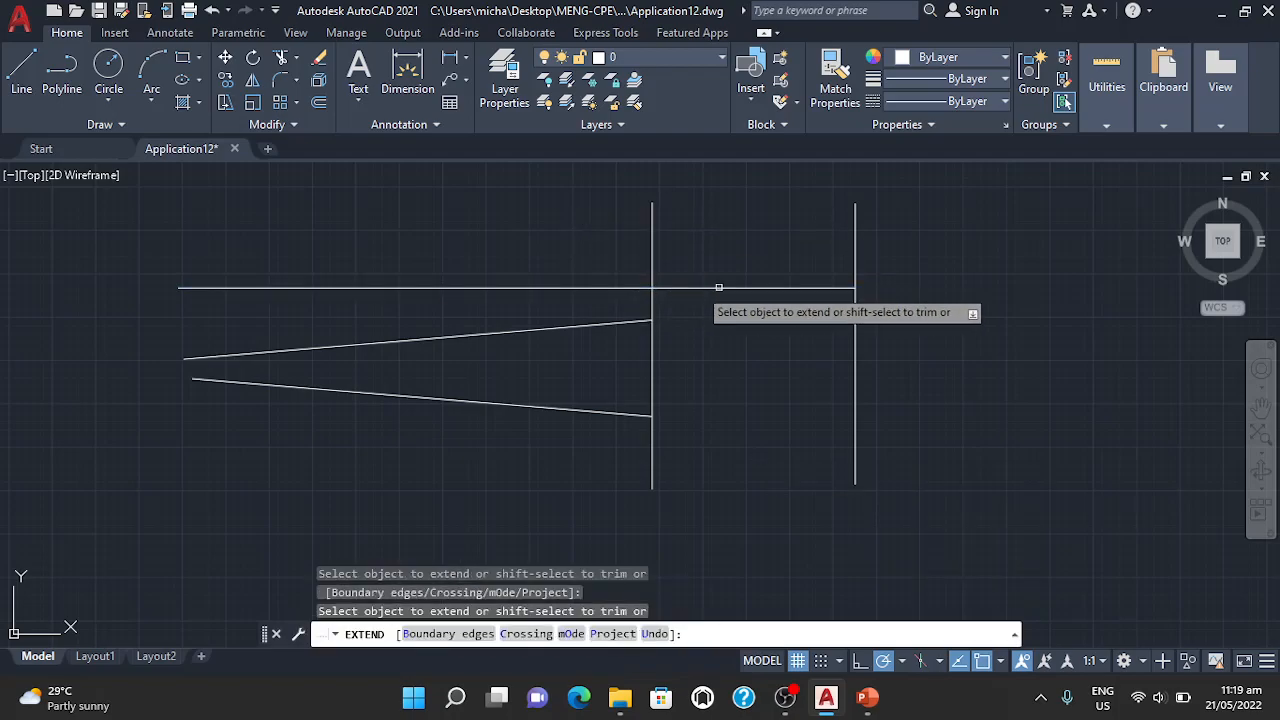
click(605, 322)
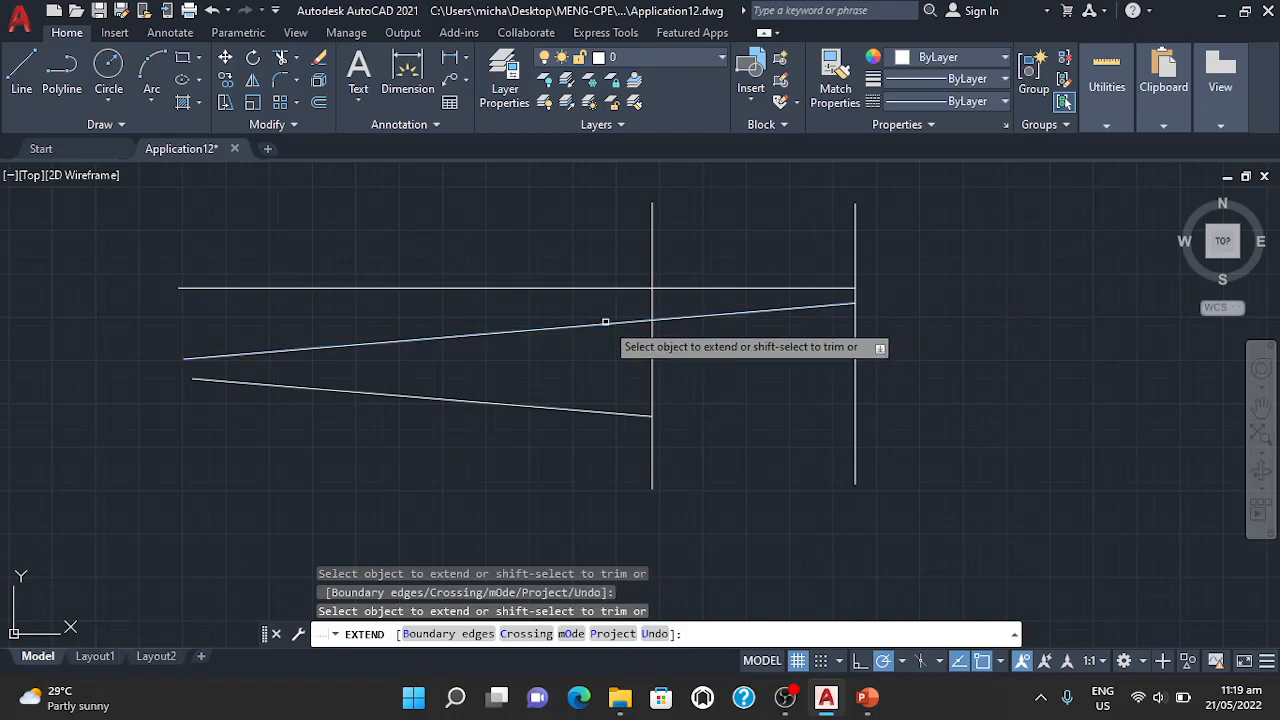
click(608, 414)
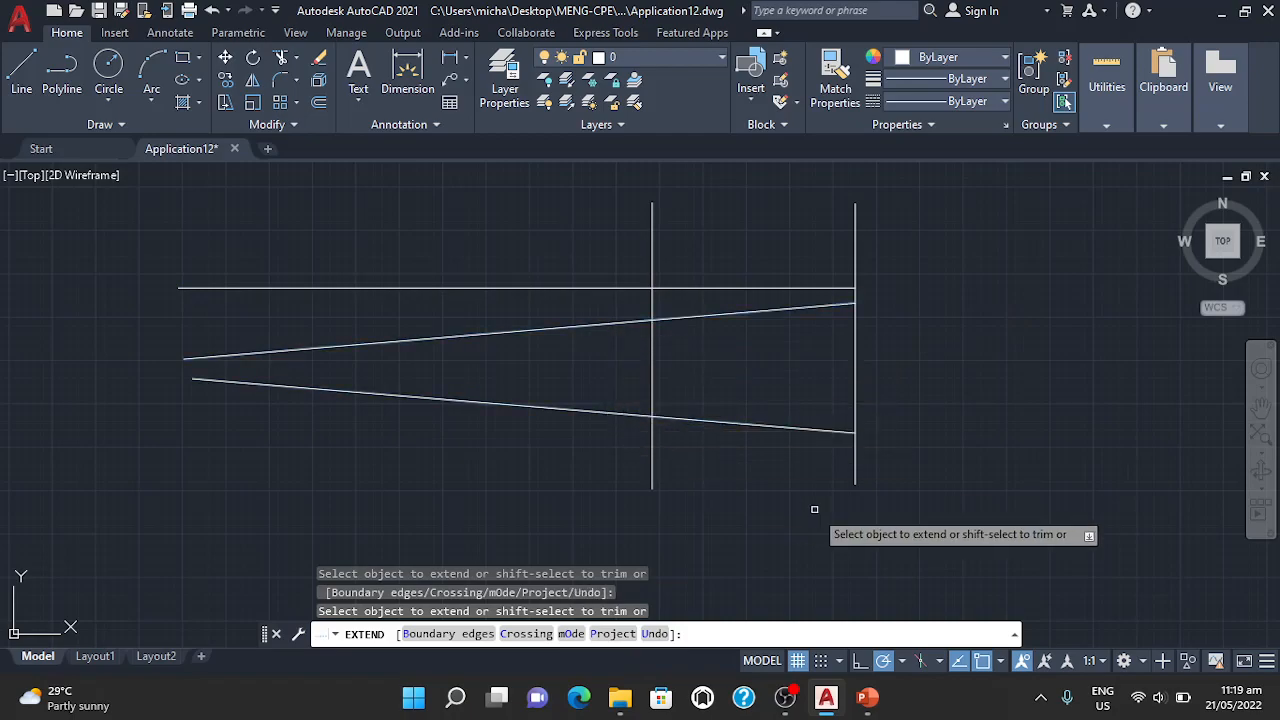
scroll(814, 509, down, 2)
middle_drag(943, 463, 699, 461)
key(Return)
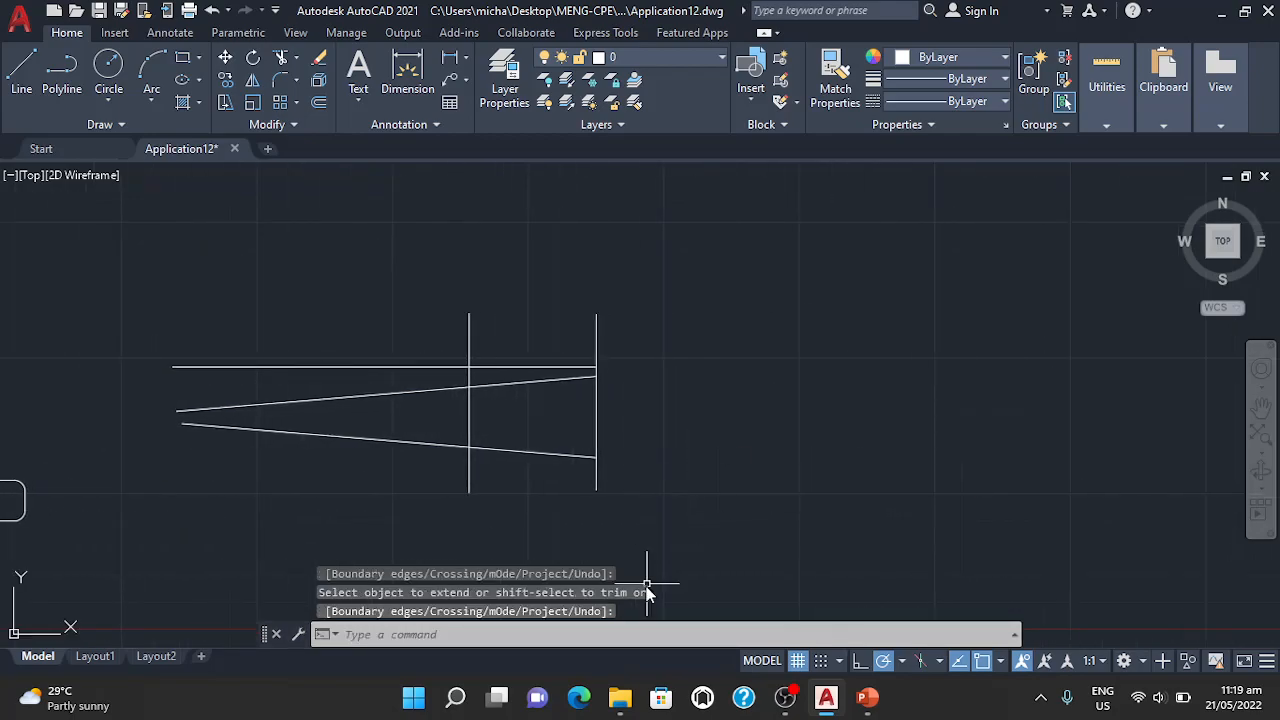
Draw a third, longer vertical line far to the right of the second one
text(L)
key(Return)
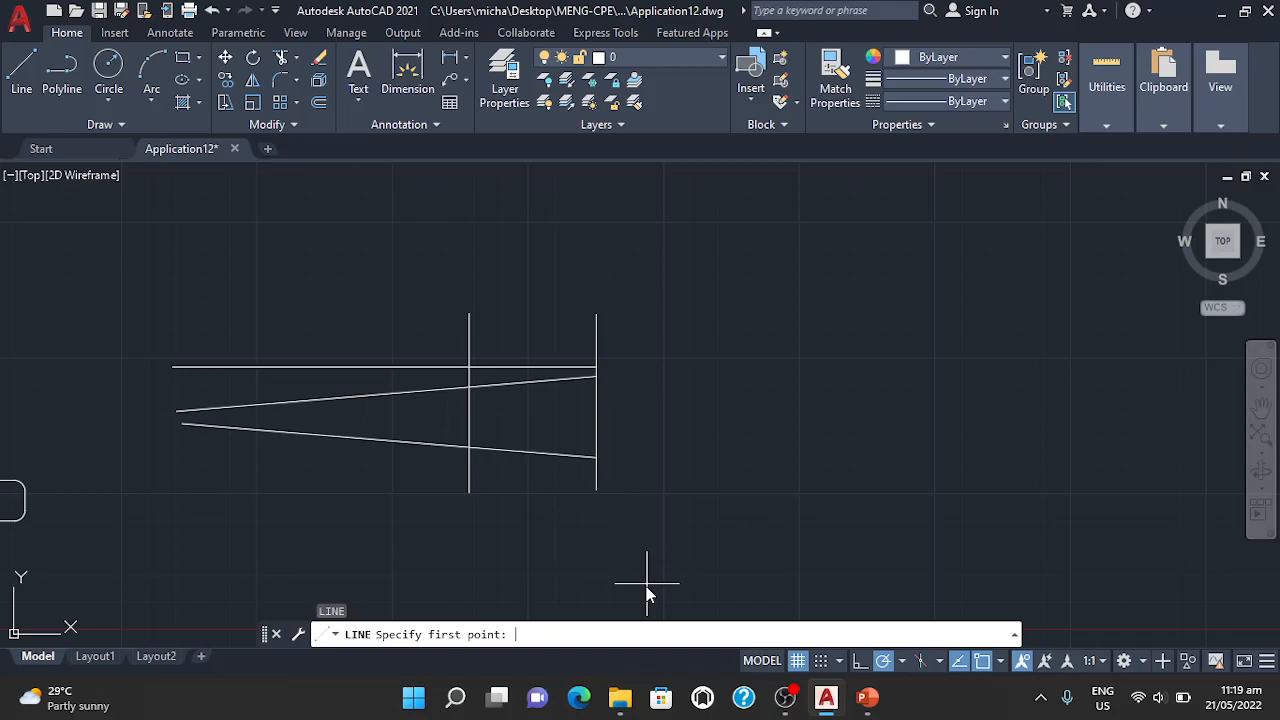
click(1068, 298)
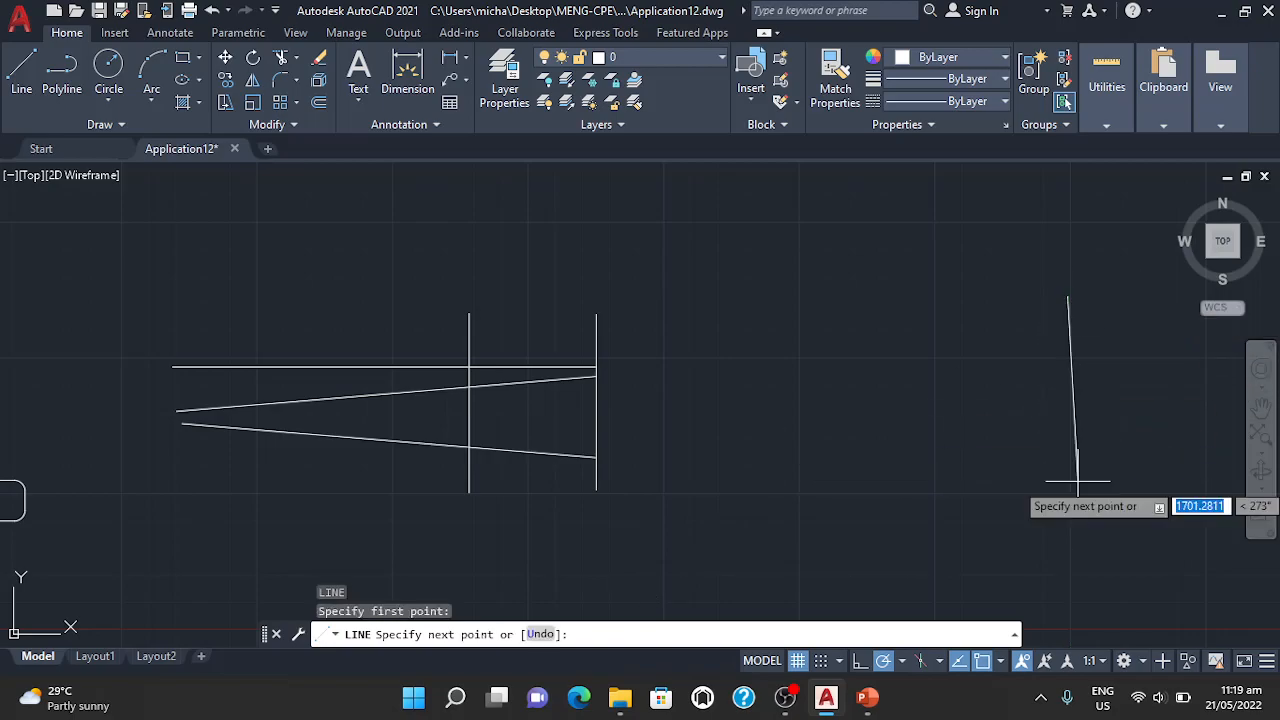
click(1067, 567)
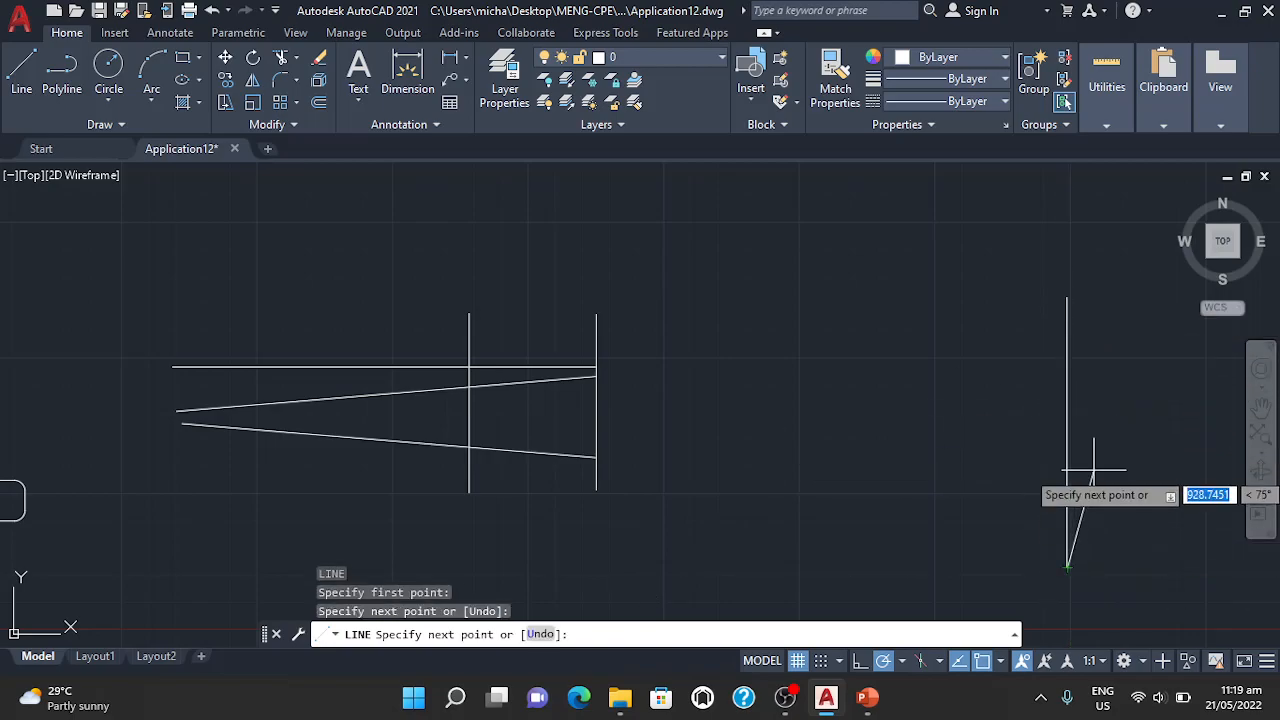
key(Return)
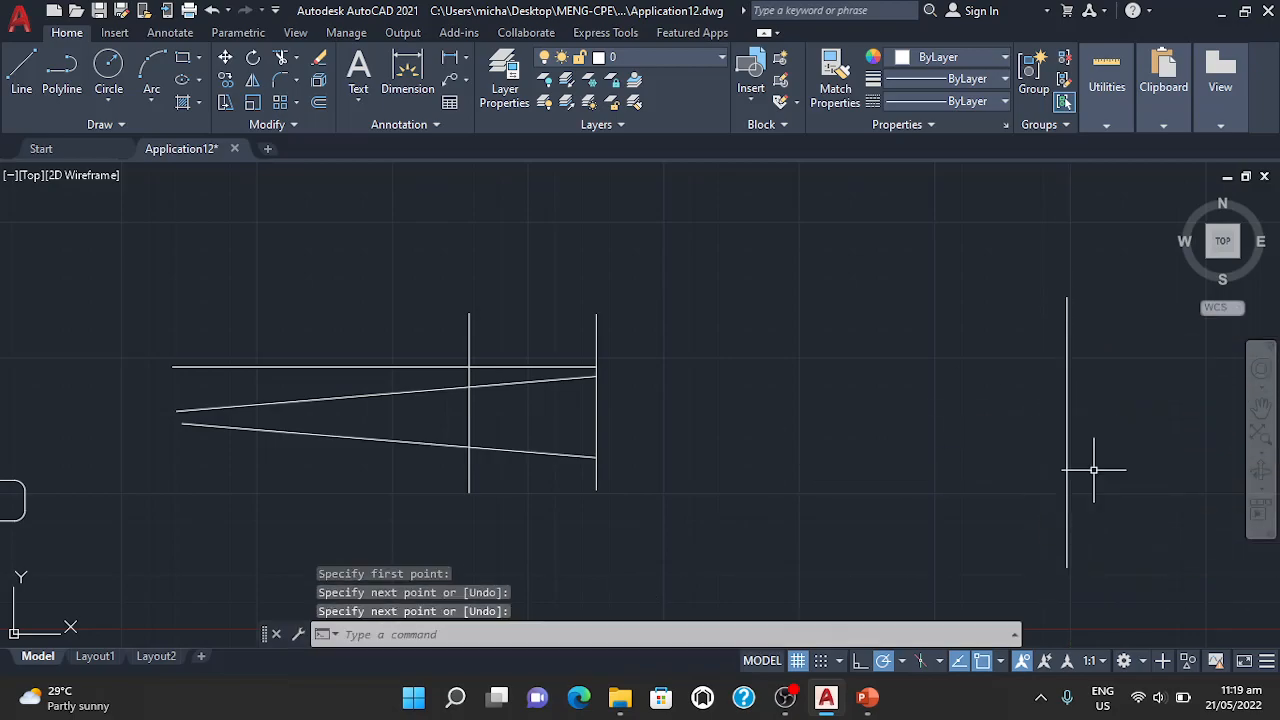
Stretch the upper end of the third vertical line further upward, and clear the selection
click(1070, 367)
click(1067, 345)
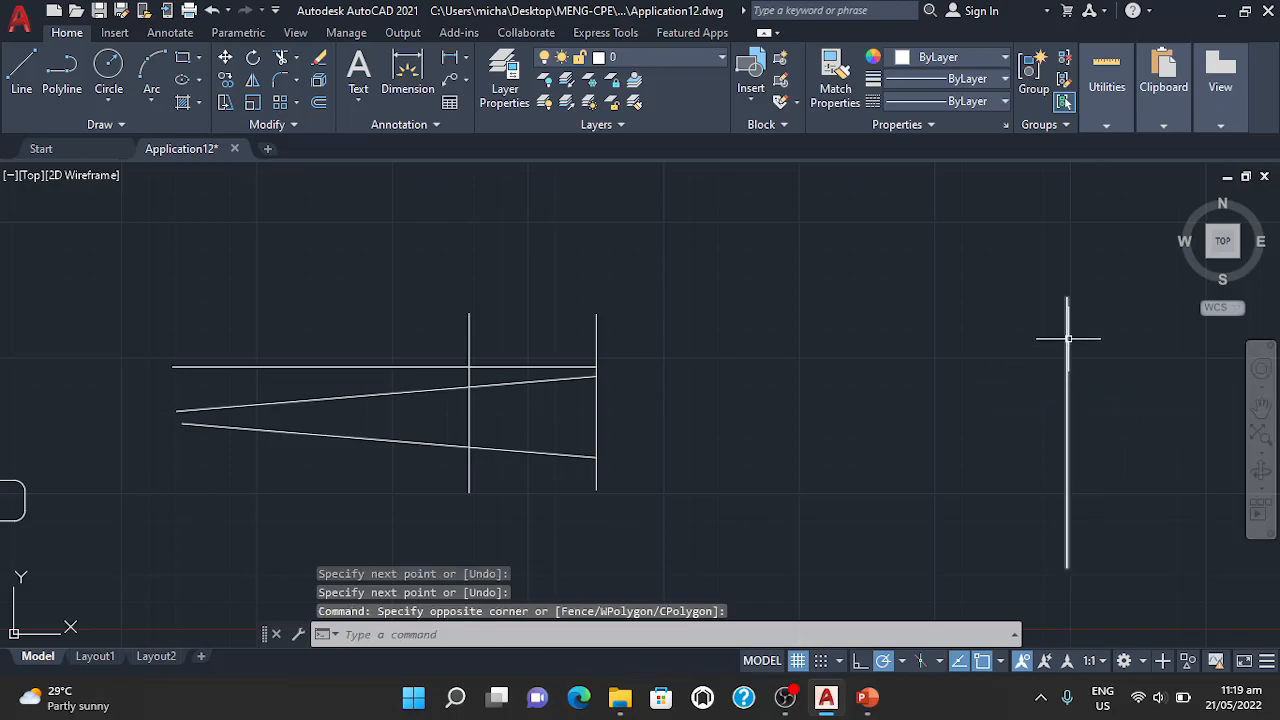
click(1068, 340)
click(1067, 297)
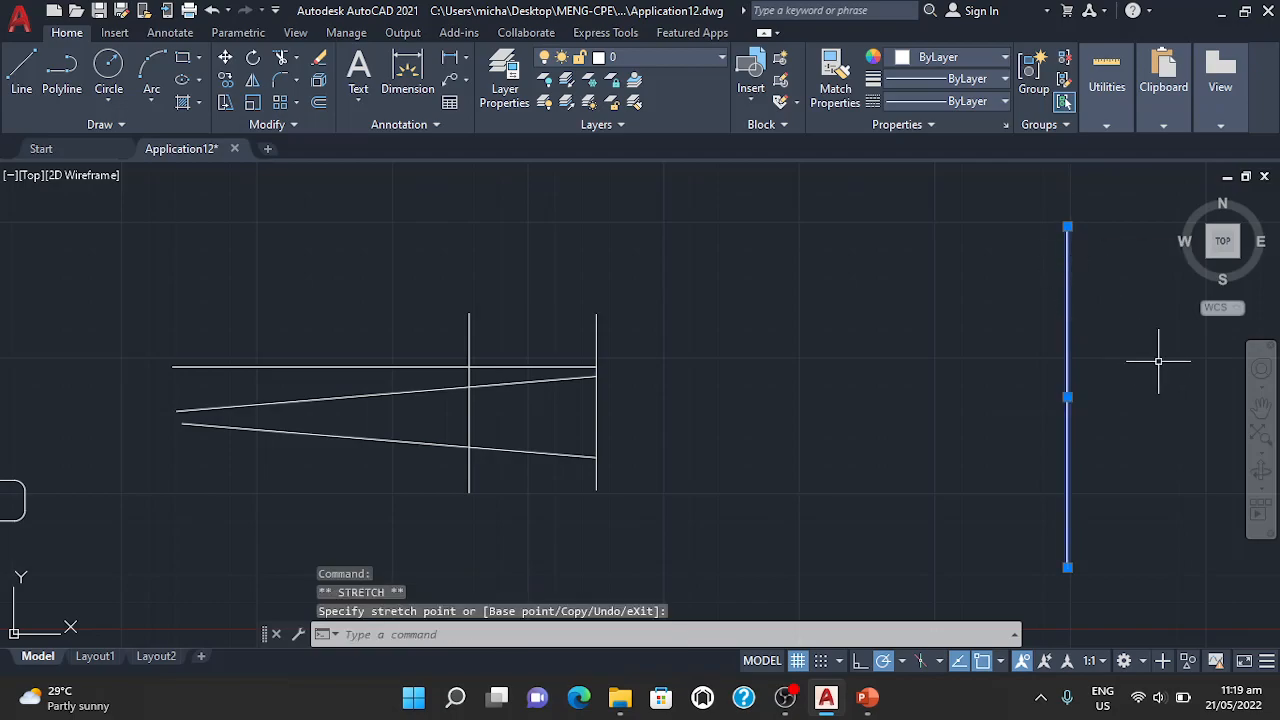
key(space)
key(Escape)
key(Escape)
key(Escape)
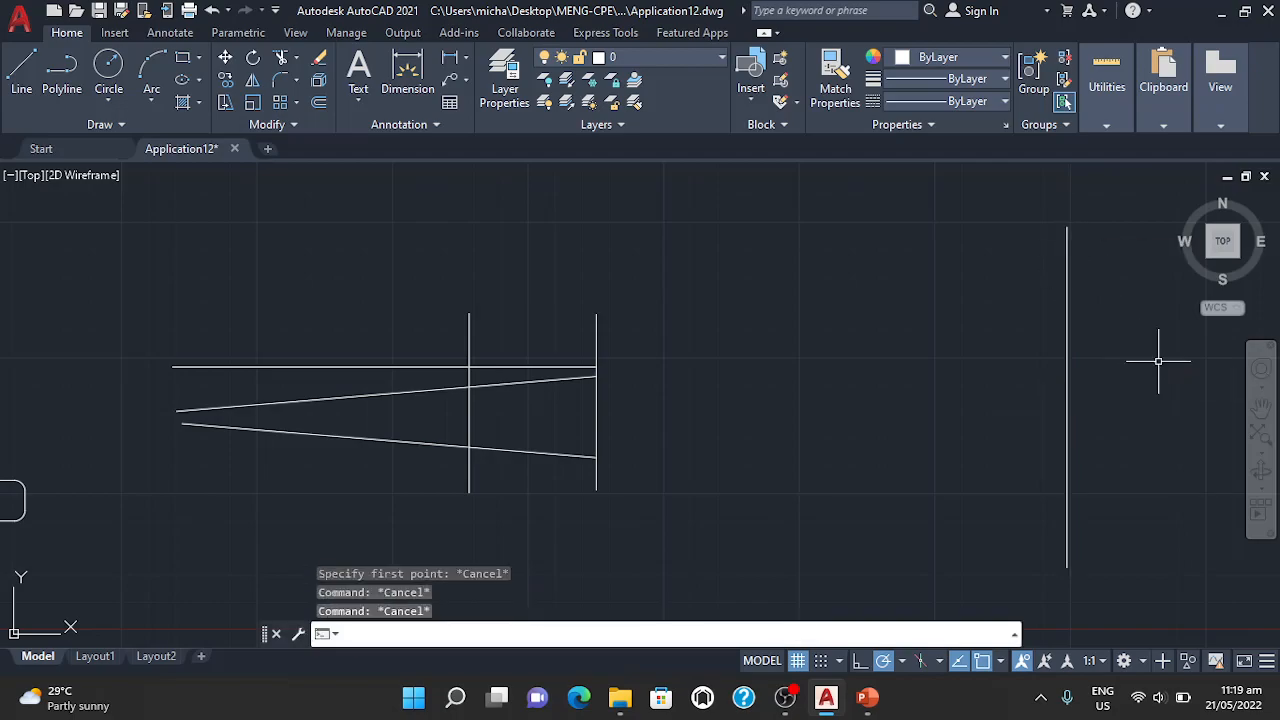
Extend the horizontal line and both sloping lines to the third vertical line, carrying the rising line past the horizontal one
text(exte)
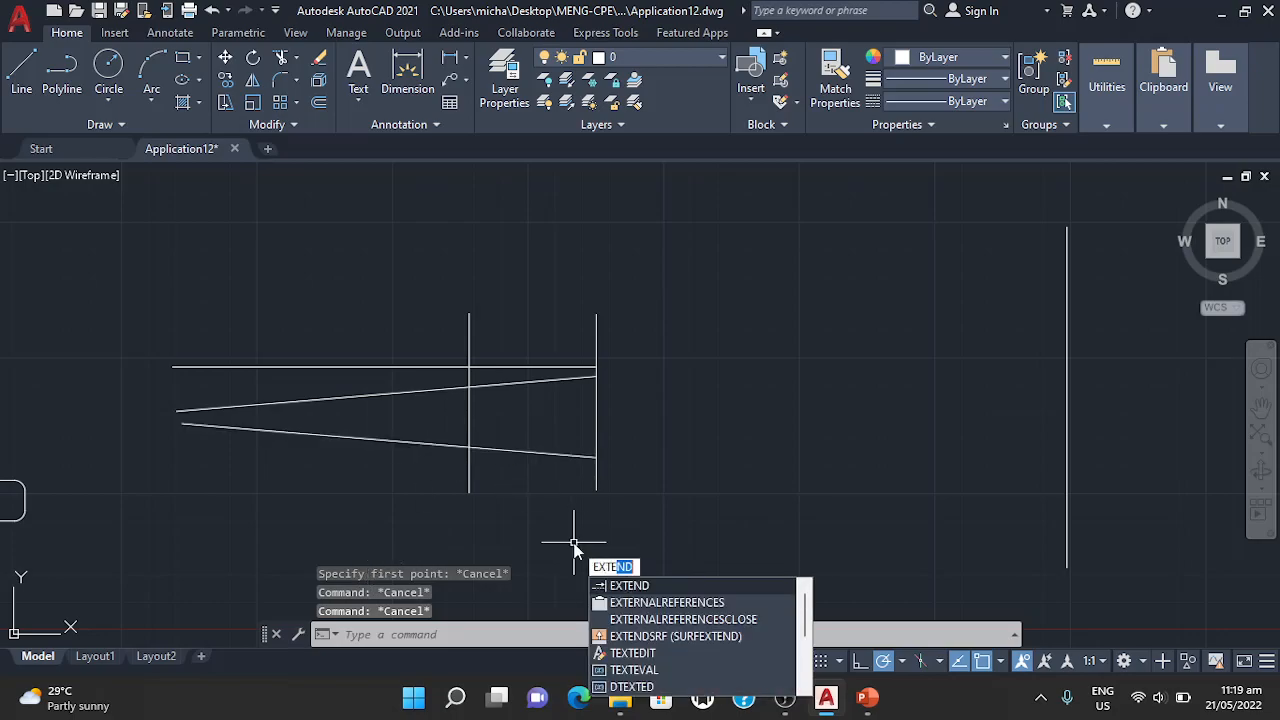
key(Return)
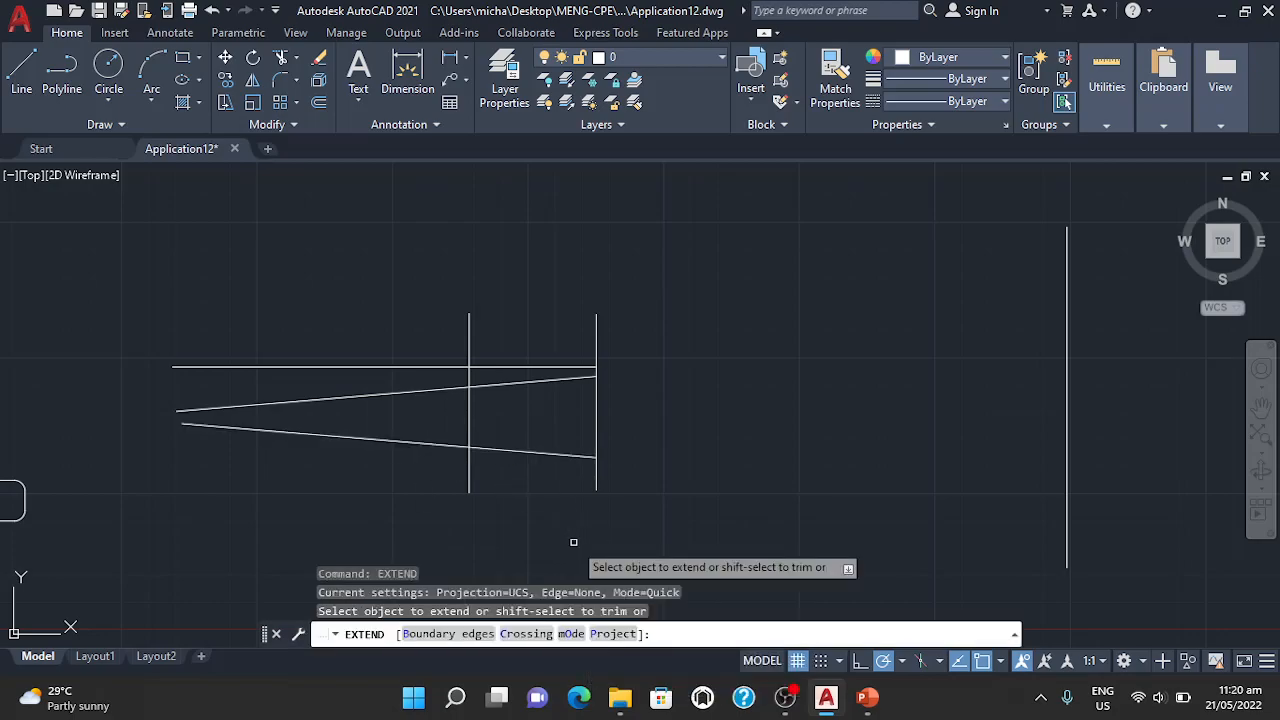
click(568, 365)
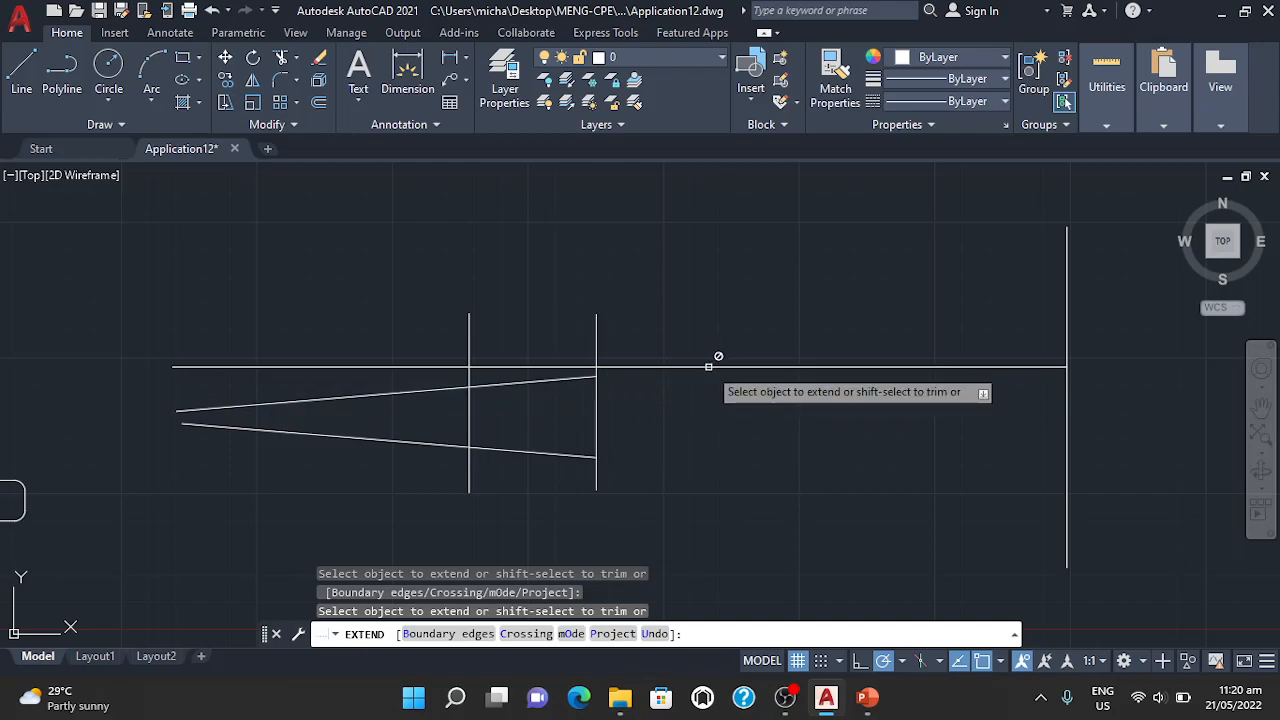
click(553, 381)
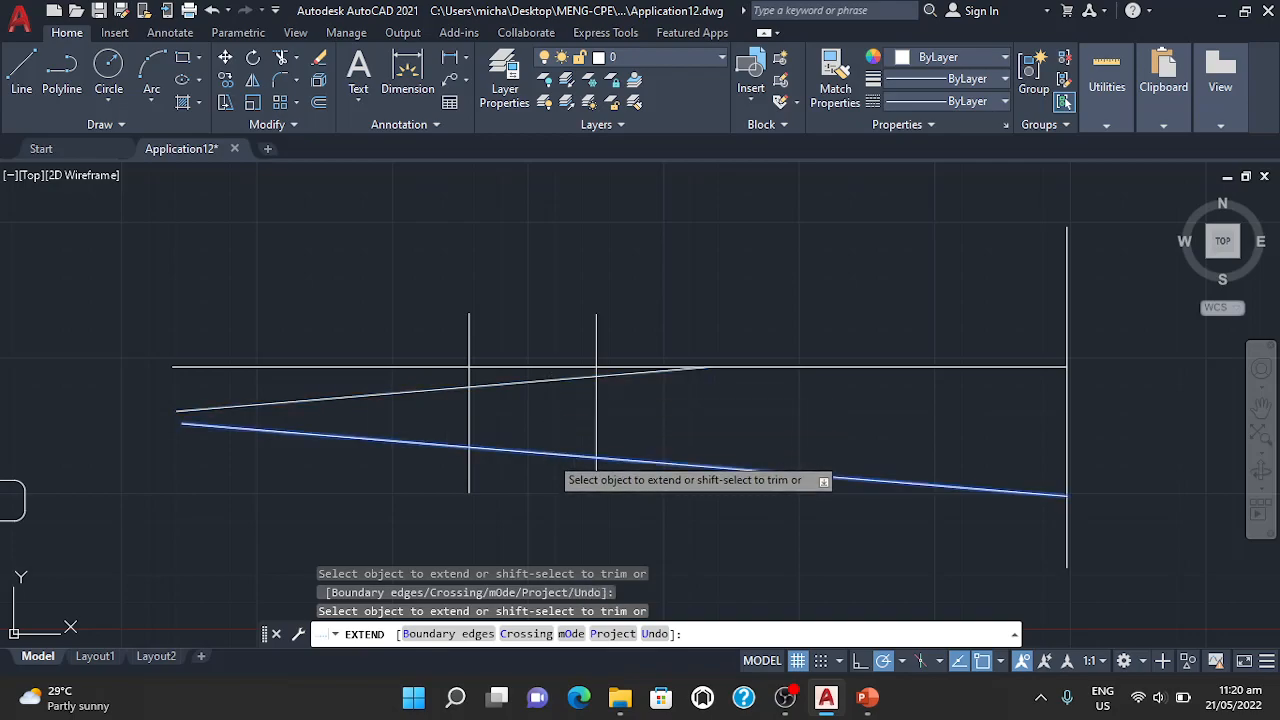
click(549, 455)
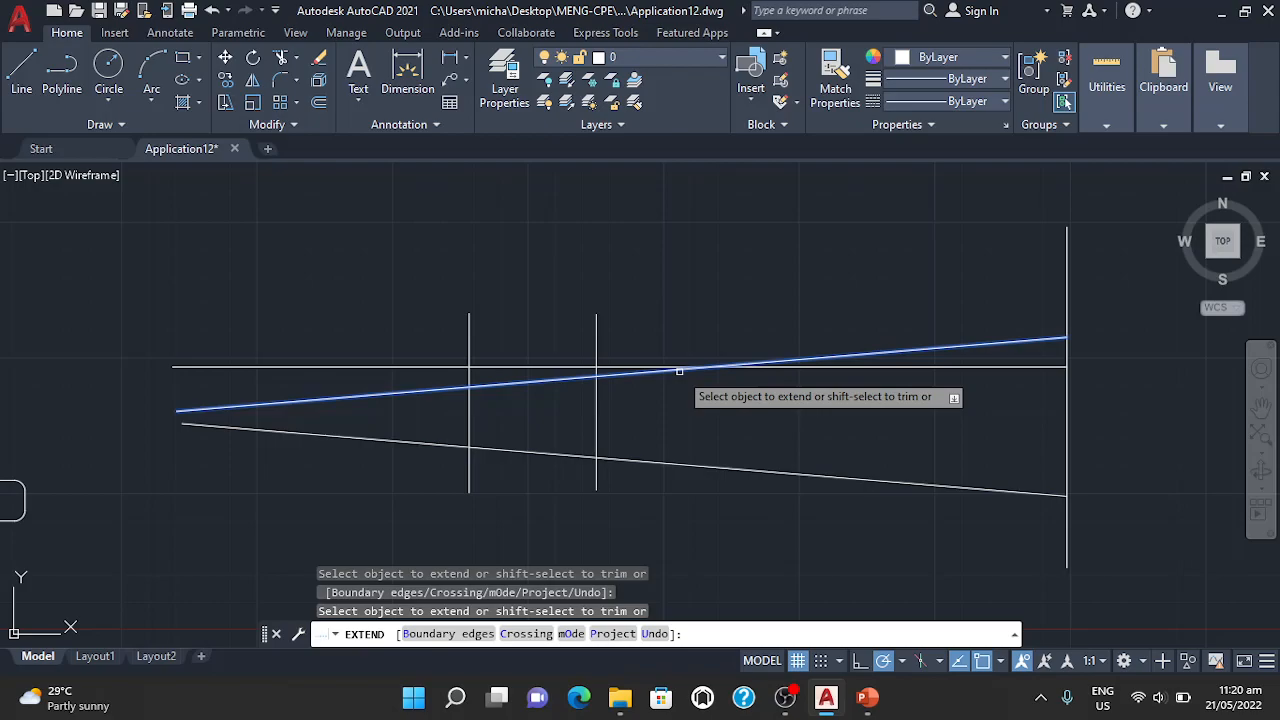
click(679, 371)
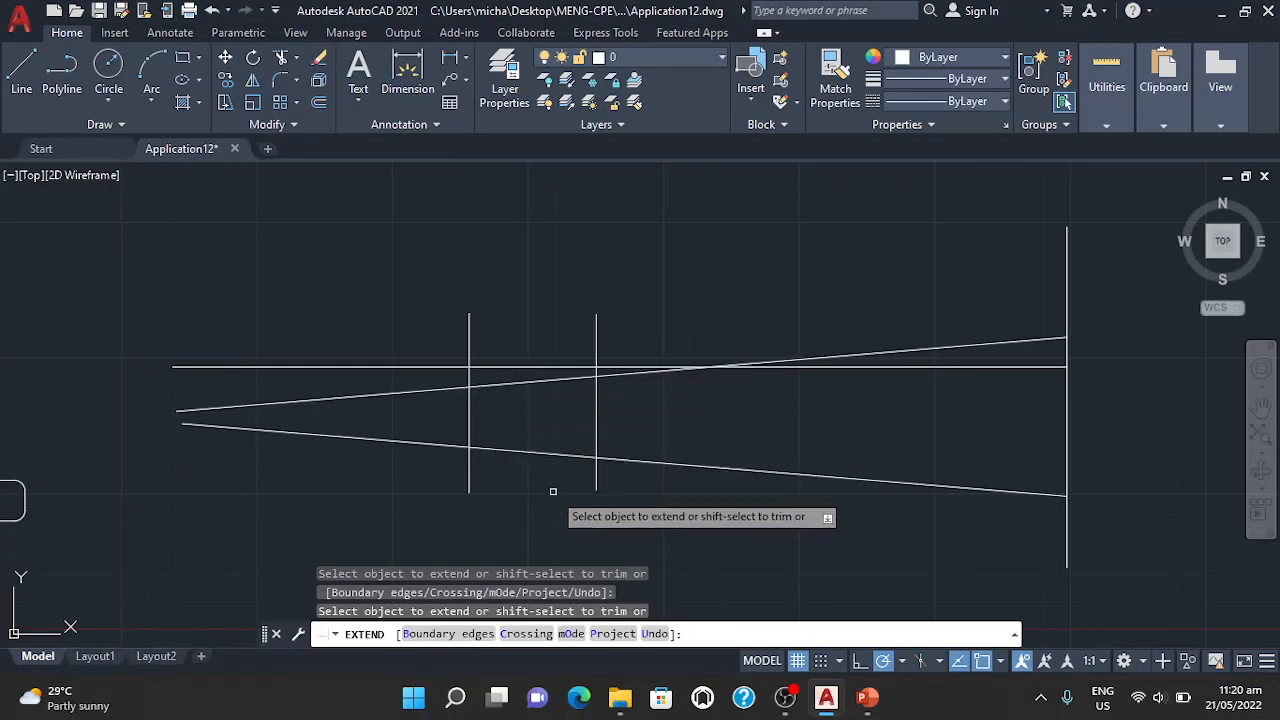
key(Escape)
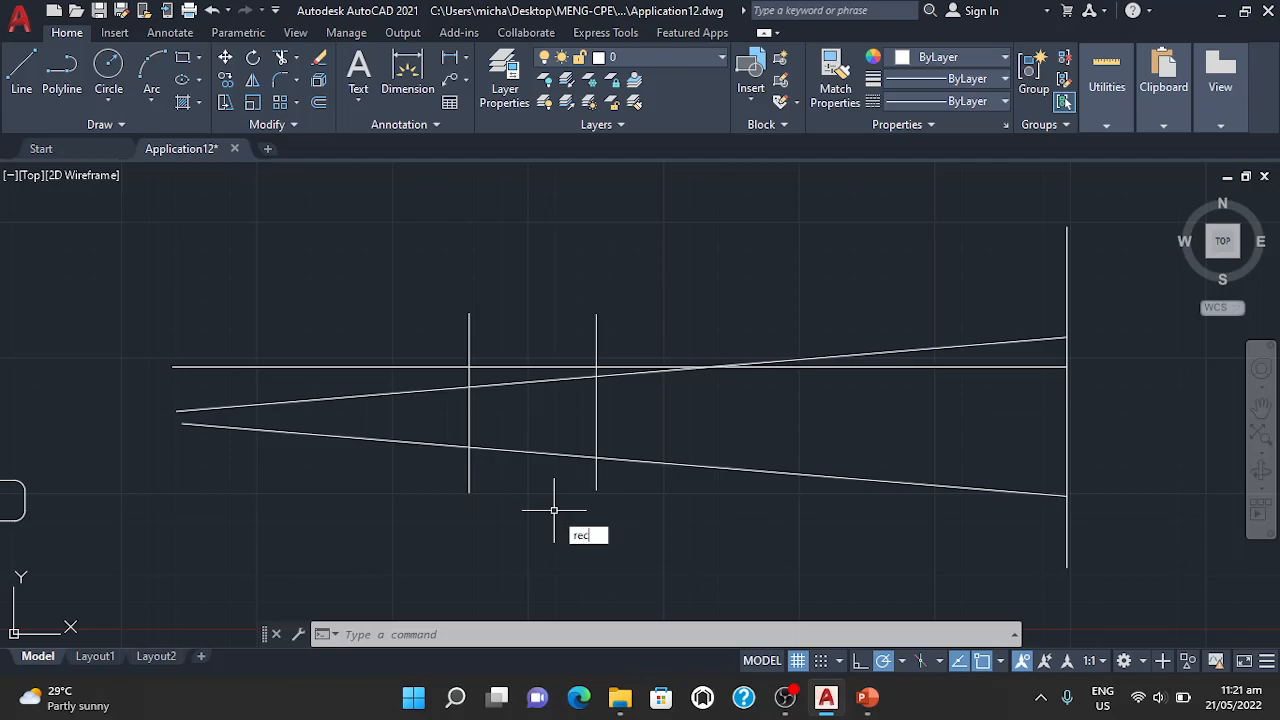
Draw a rectangle below the extended lines, near their left ends
key(Return)
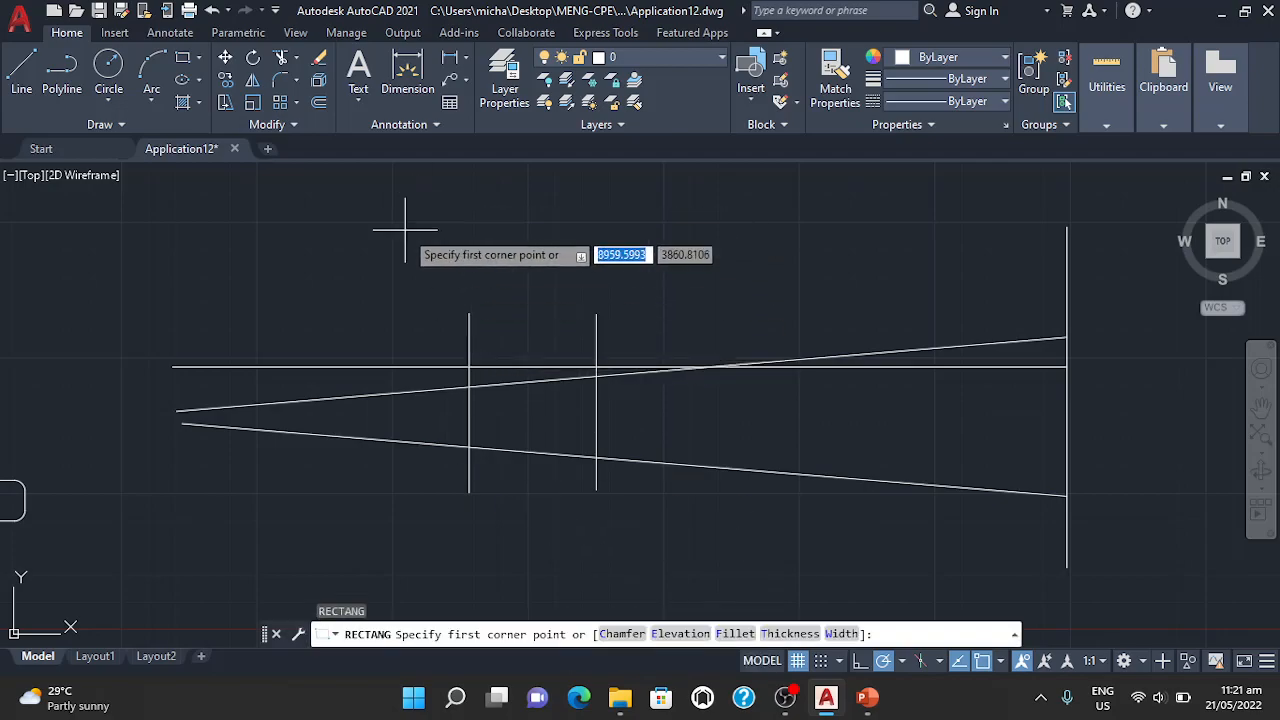
middle_drag(325, 472, 330, 338)
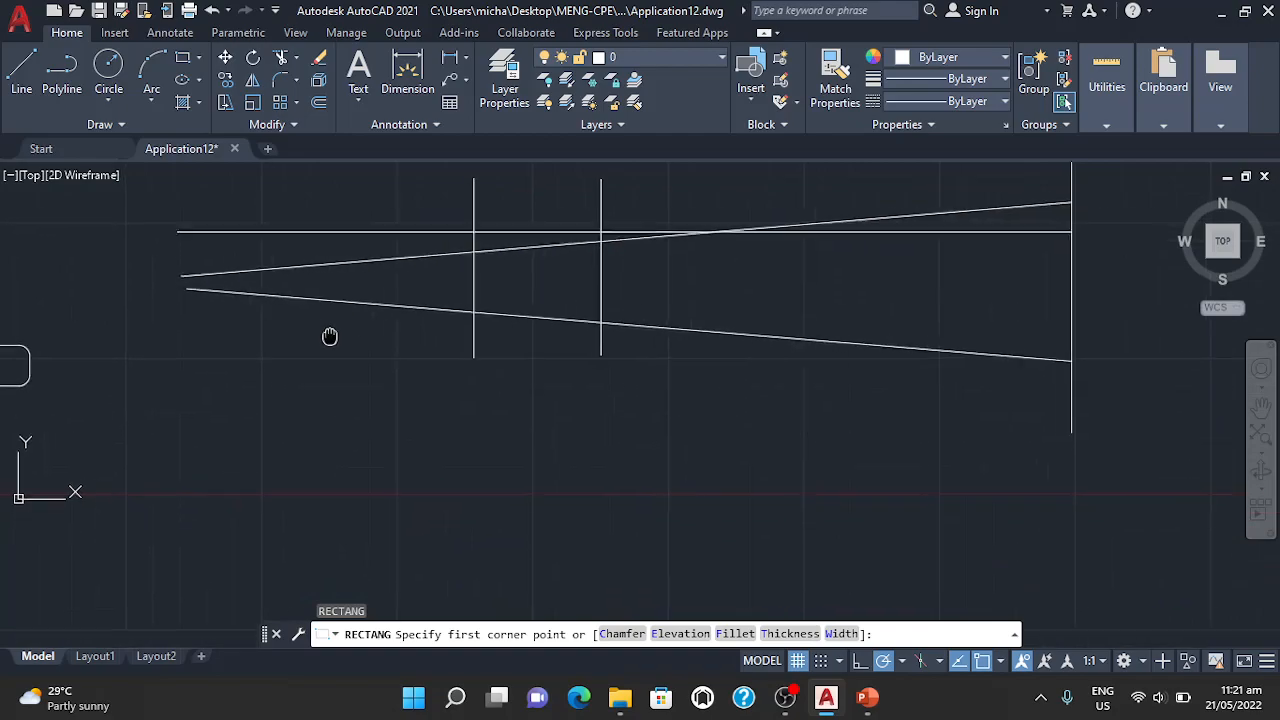
click(271, 383)
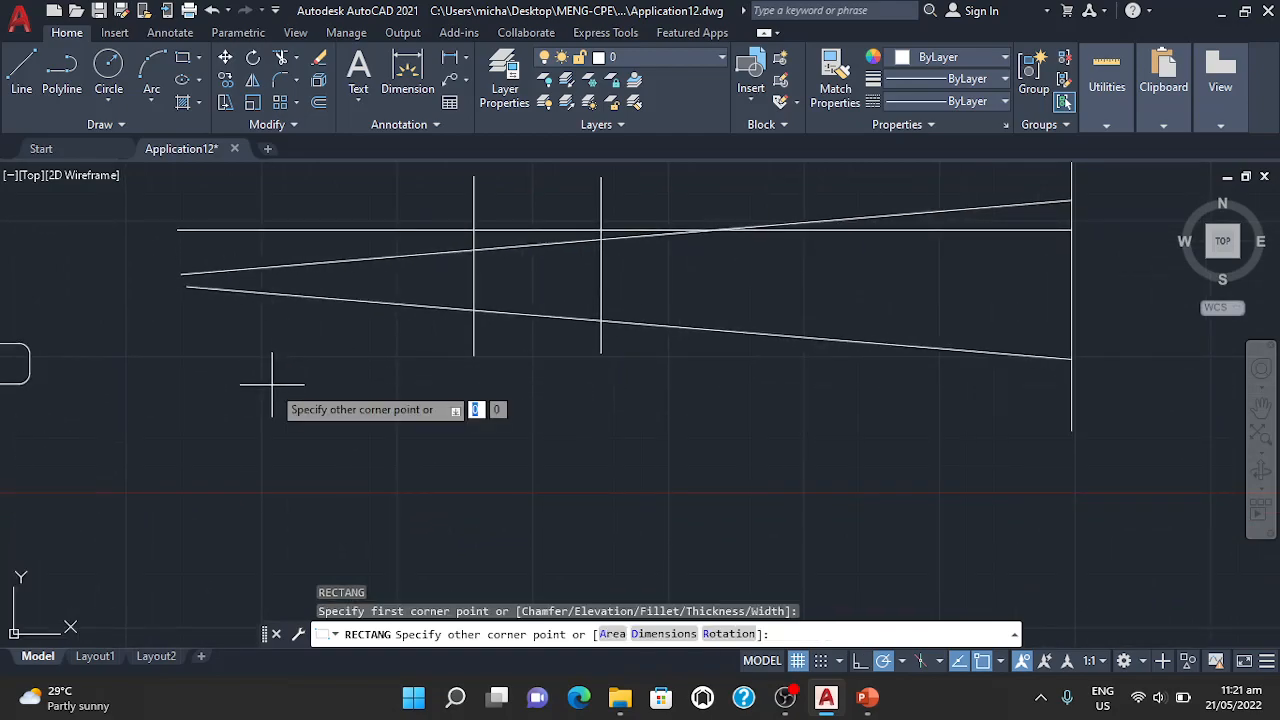
click(494, 527)
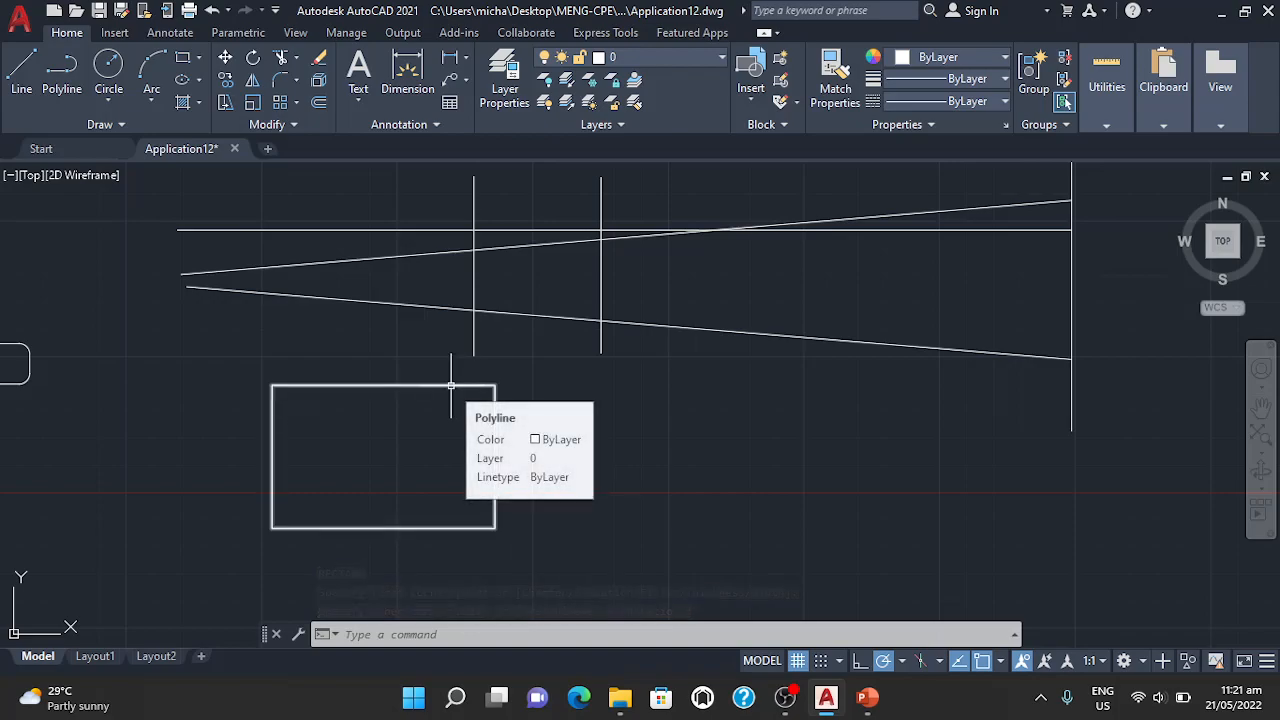
Check that the rectangle selects as one object, and explode it into separate lines
click(451, 385)
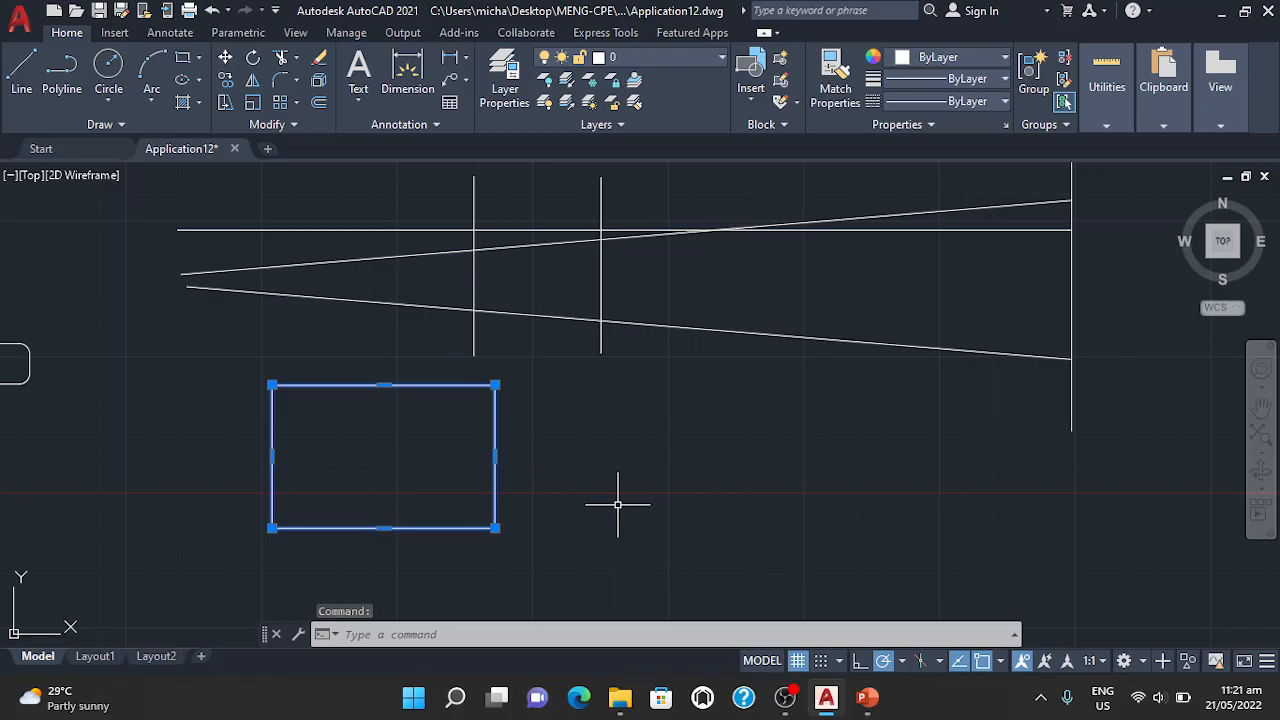
key(Escape)
text(EX)
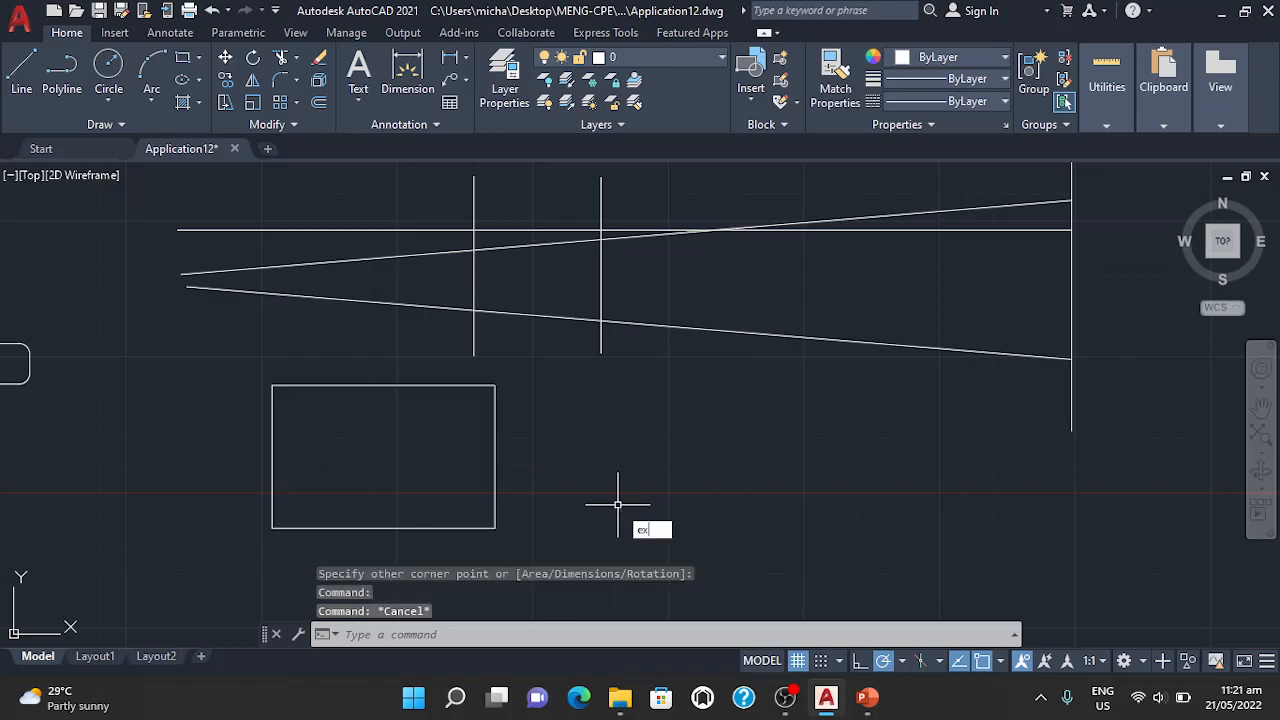
text(pl)
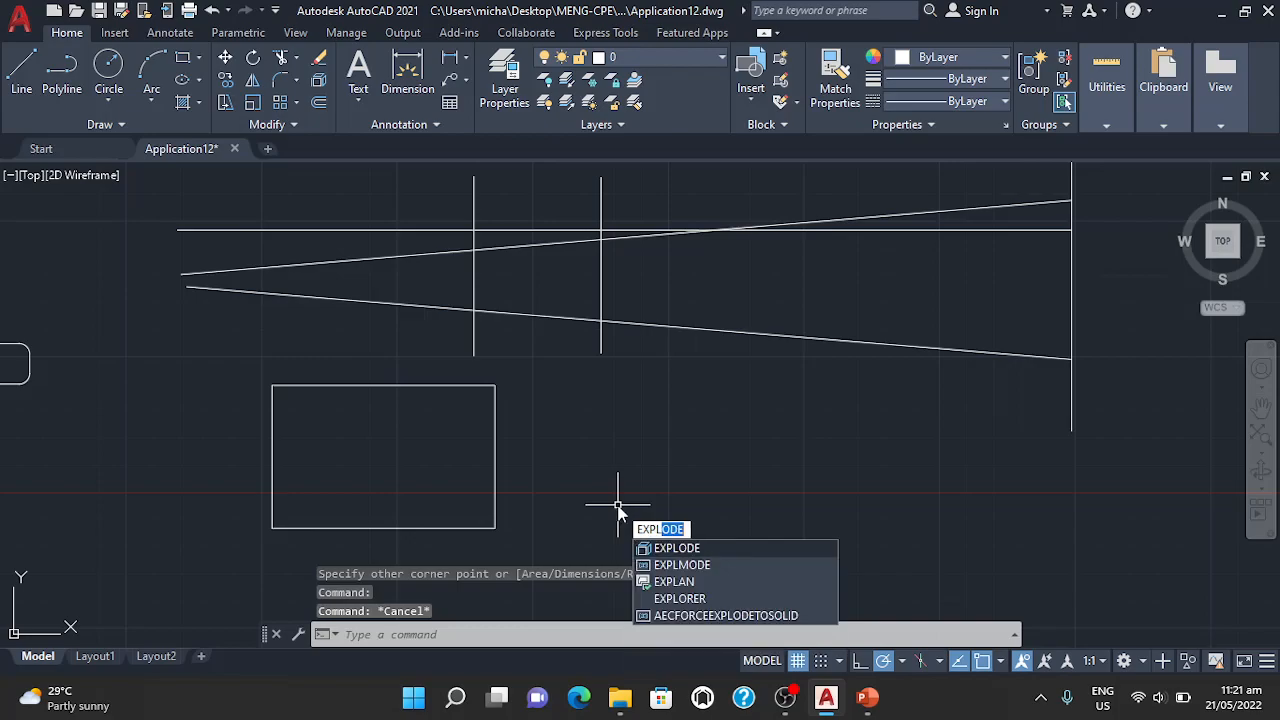
key(Return)
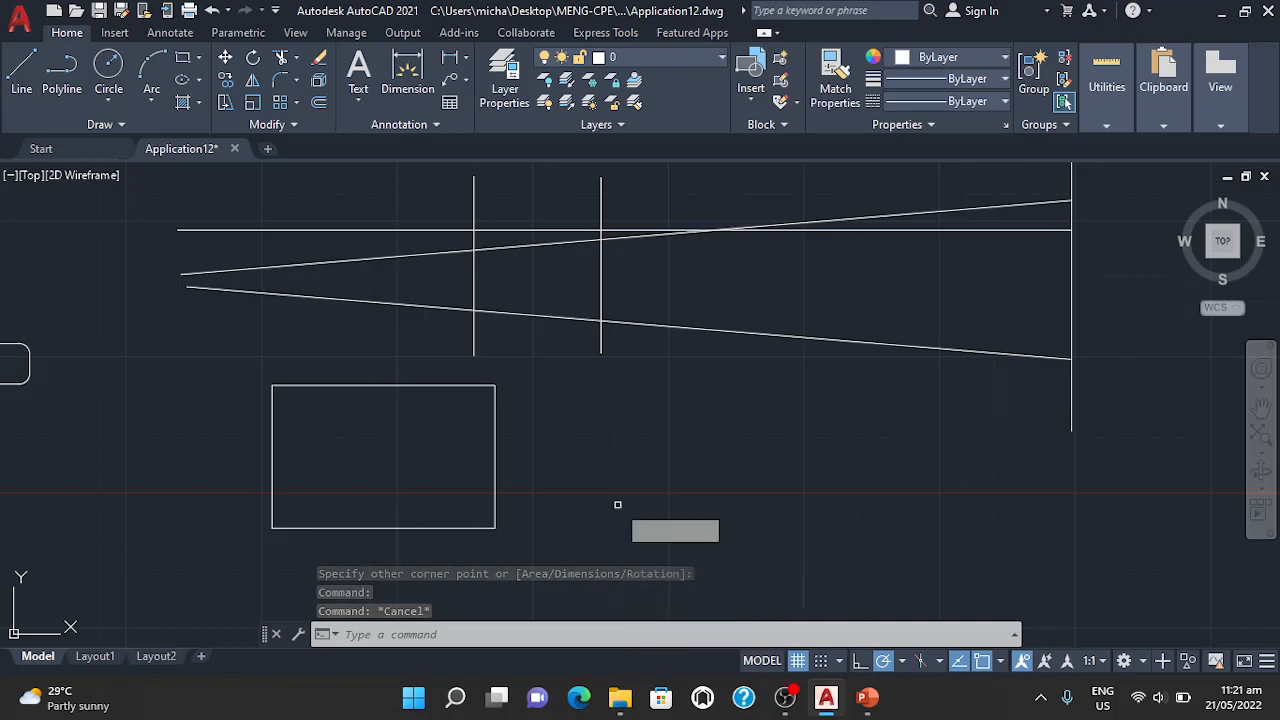
click(491, 421)
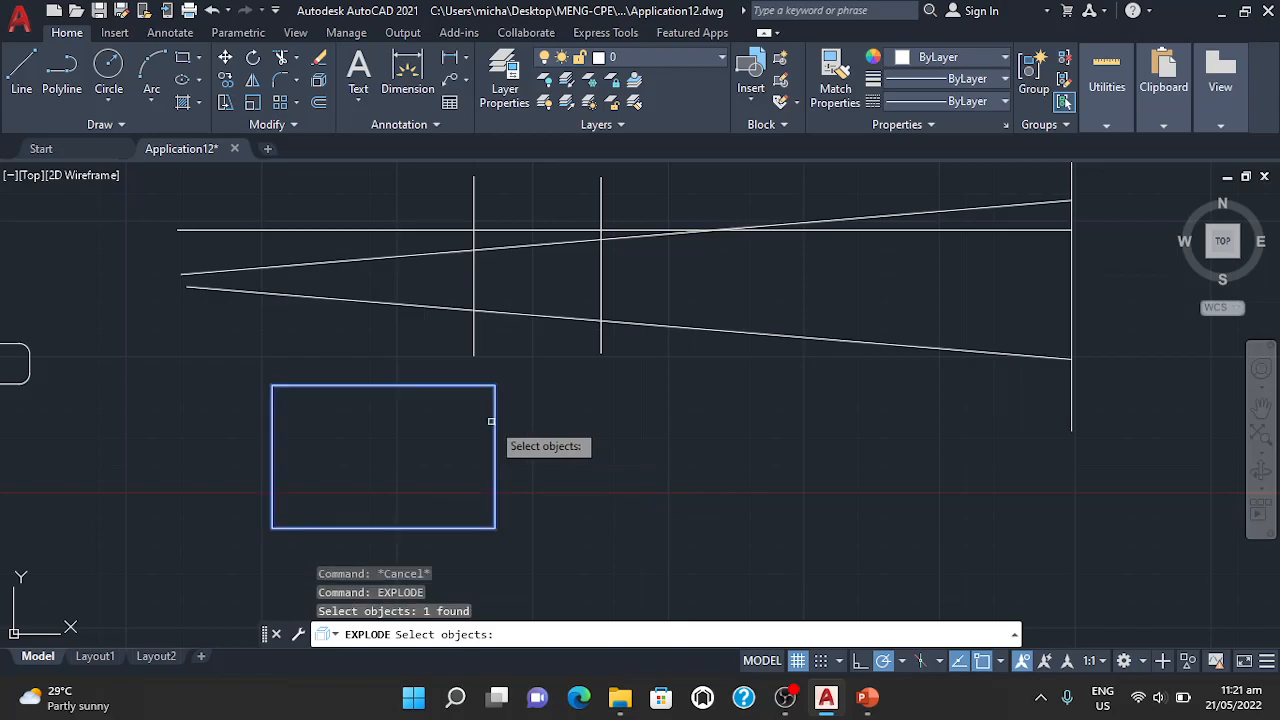
key(Return)
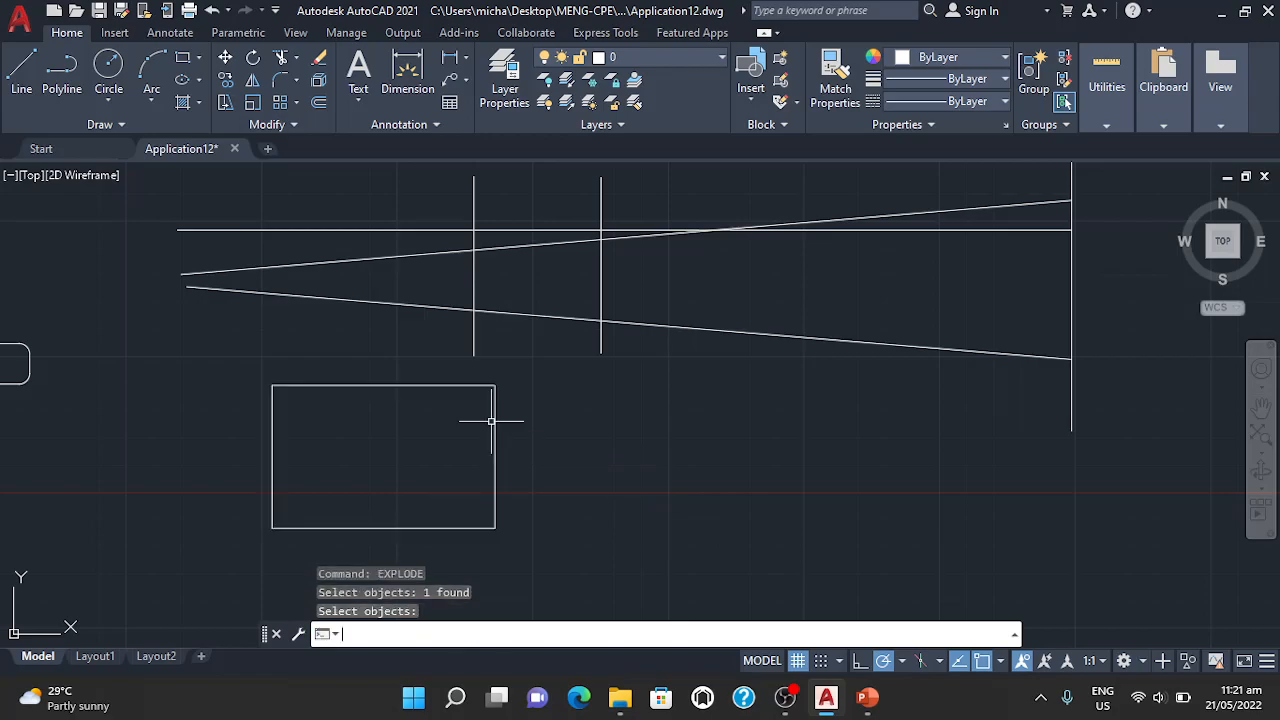
Select the exploded rectangle's four sides one by one to check that they are separate, and clear the selection
click(415, 383)
click(492, 444)
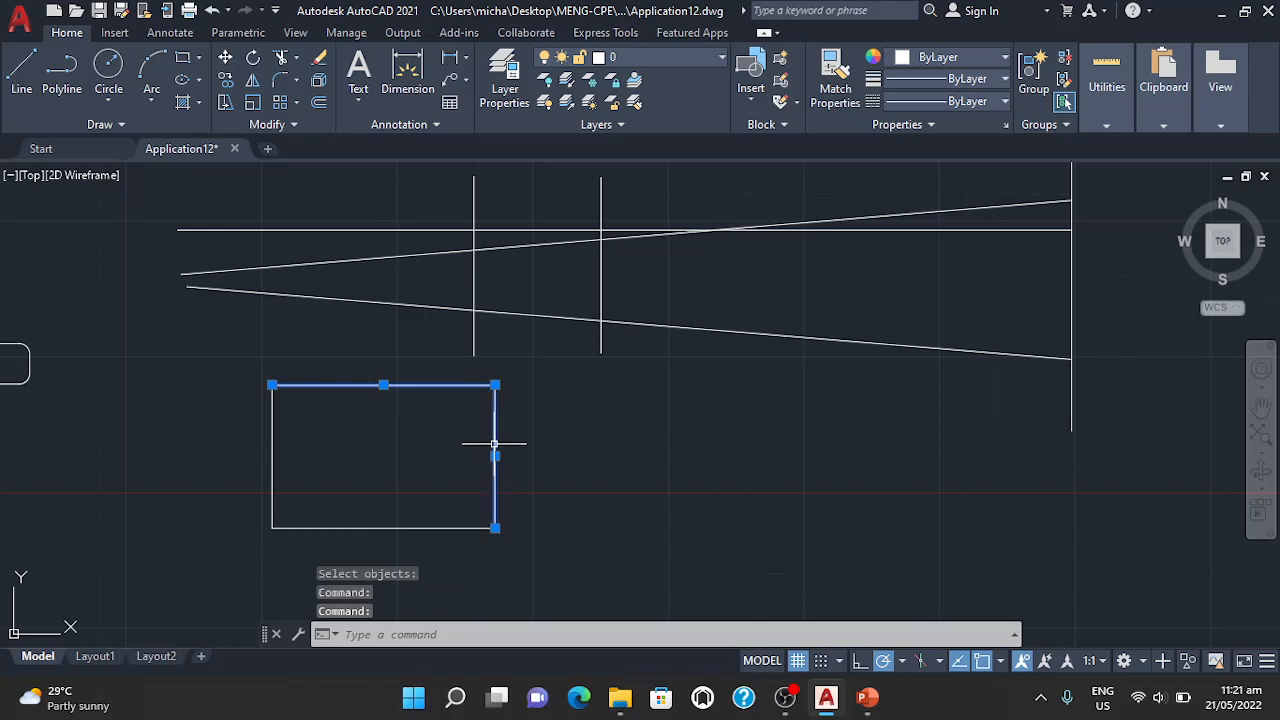
click(418, 533)
click(402, 527)
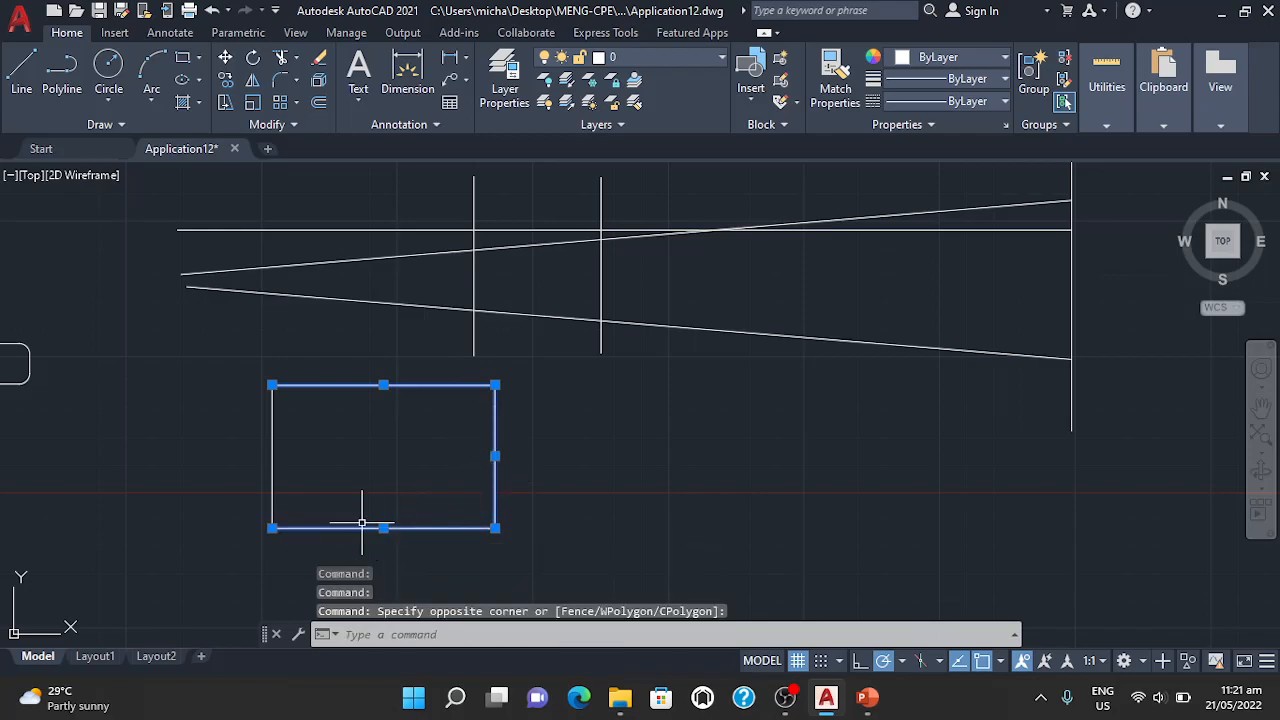
click(288, 505)
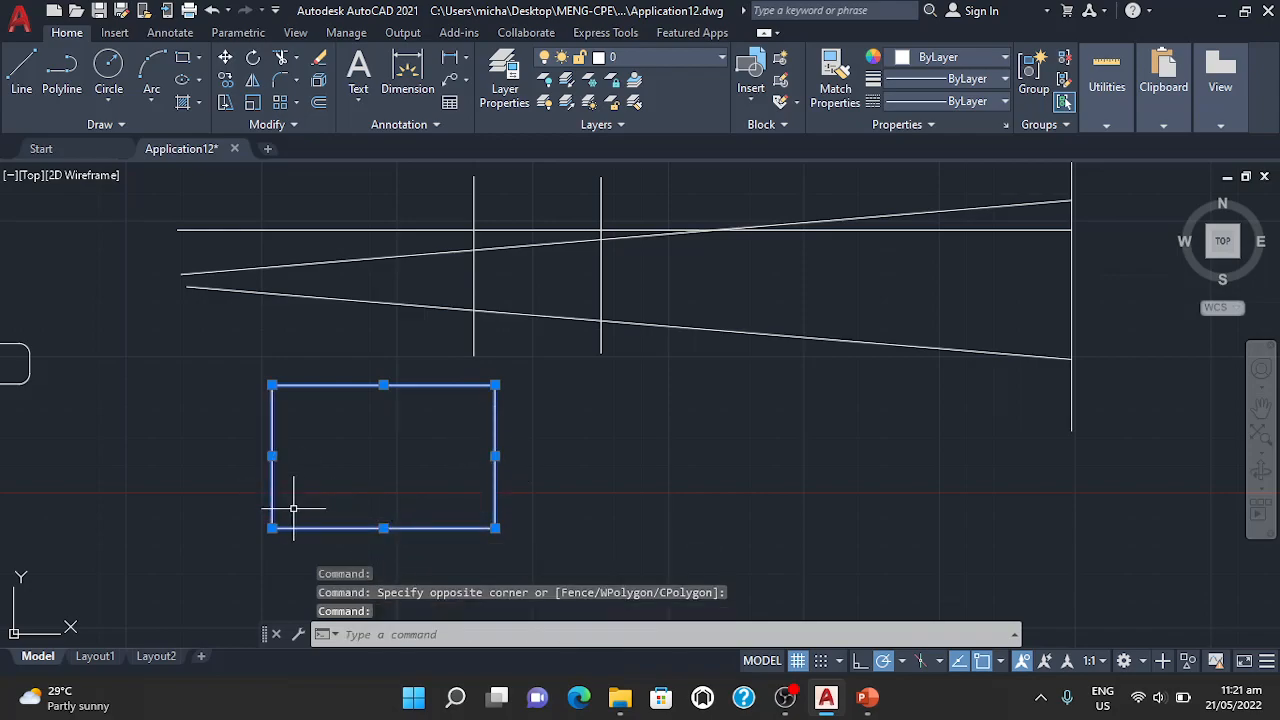
key(Escape)
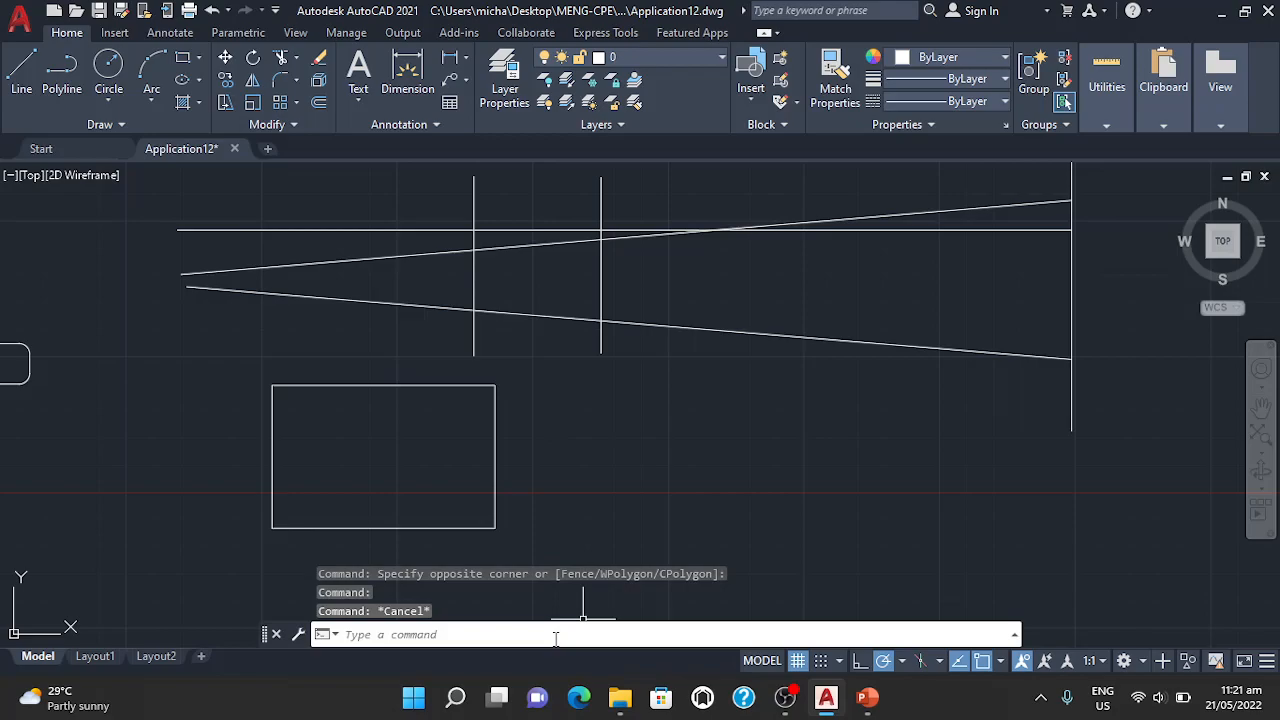
Undo the last explode so the shape below the extended lines is a single rectangle again
click(556, 638)
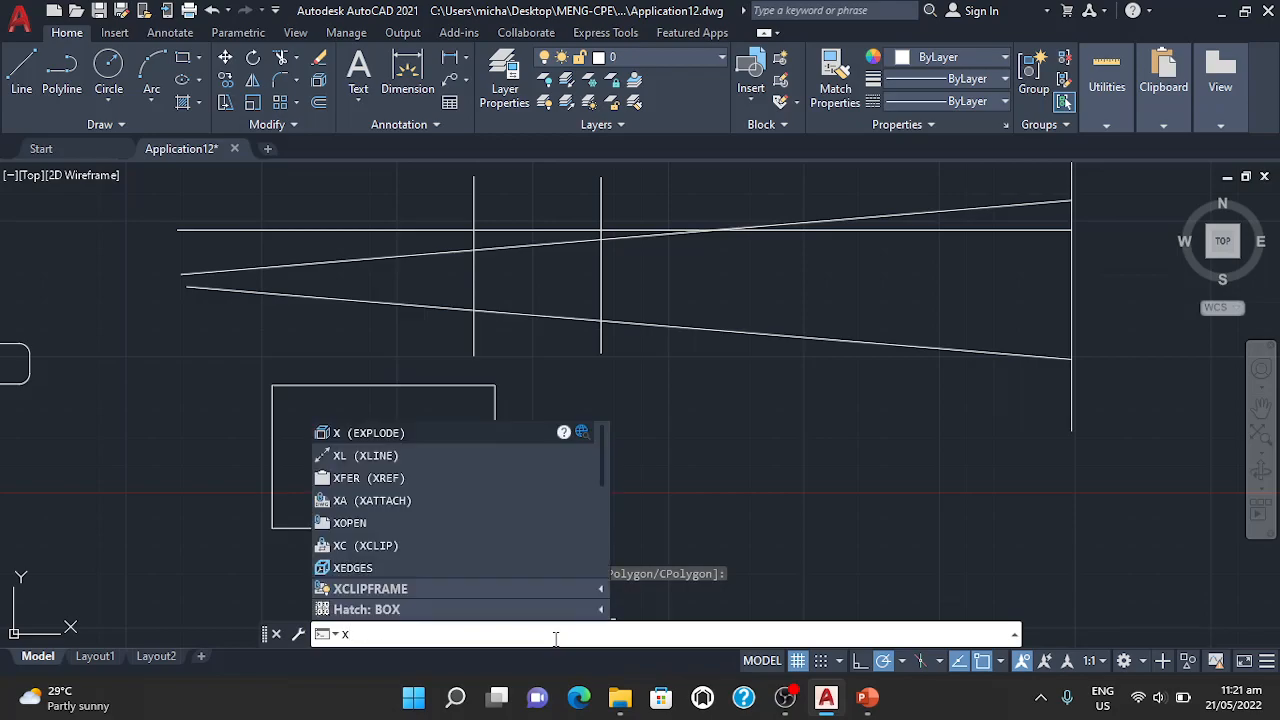
key(Escape)
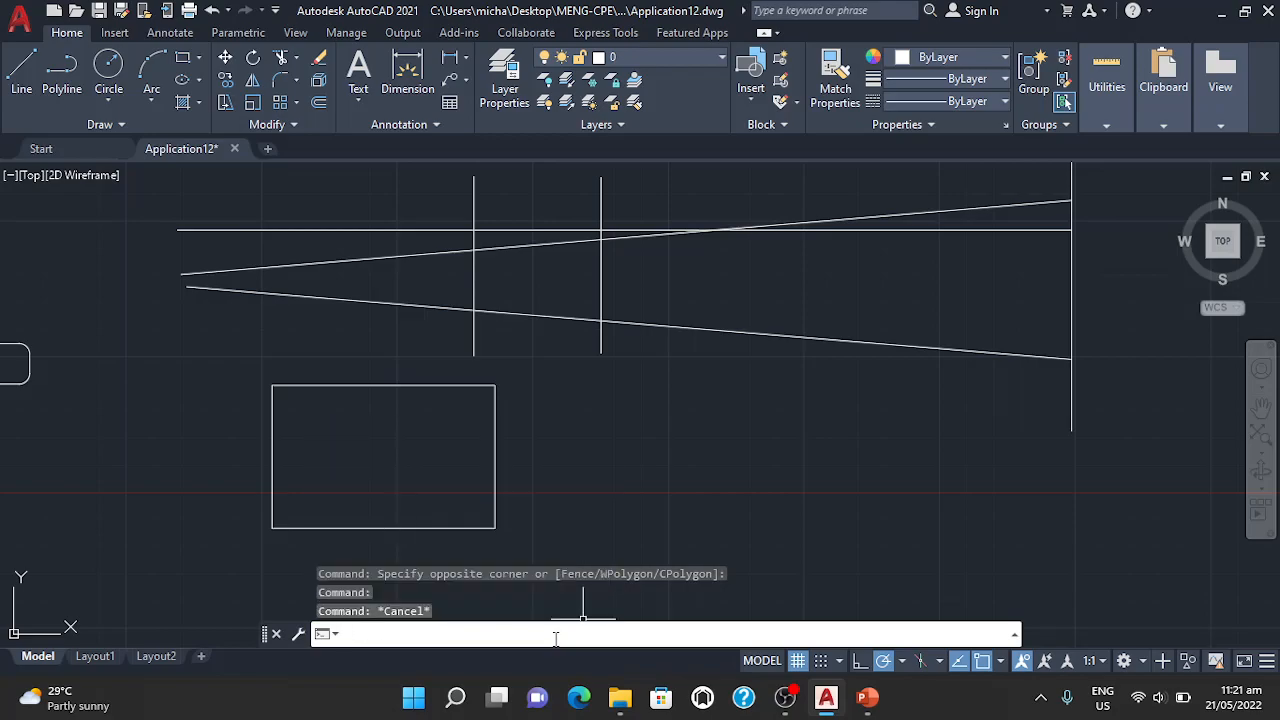
key(Escape)
key(Return)
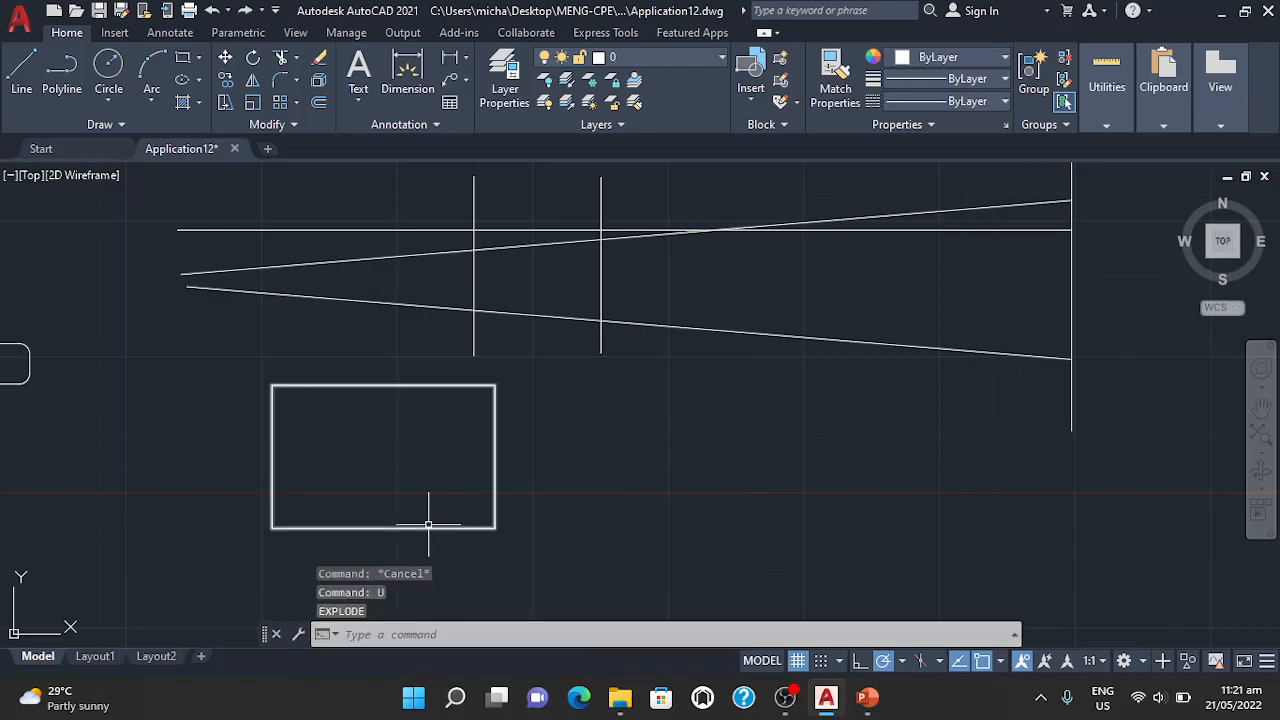
Explode the rectangle below the extended lines into separate lines
text(x)
key(Return)
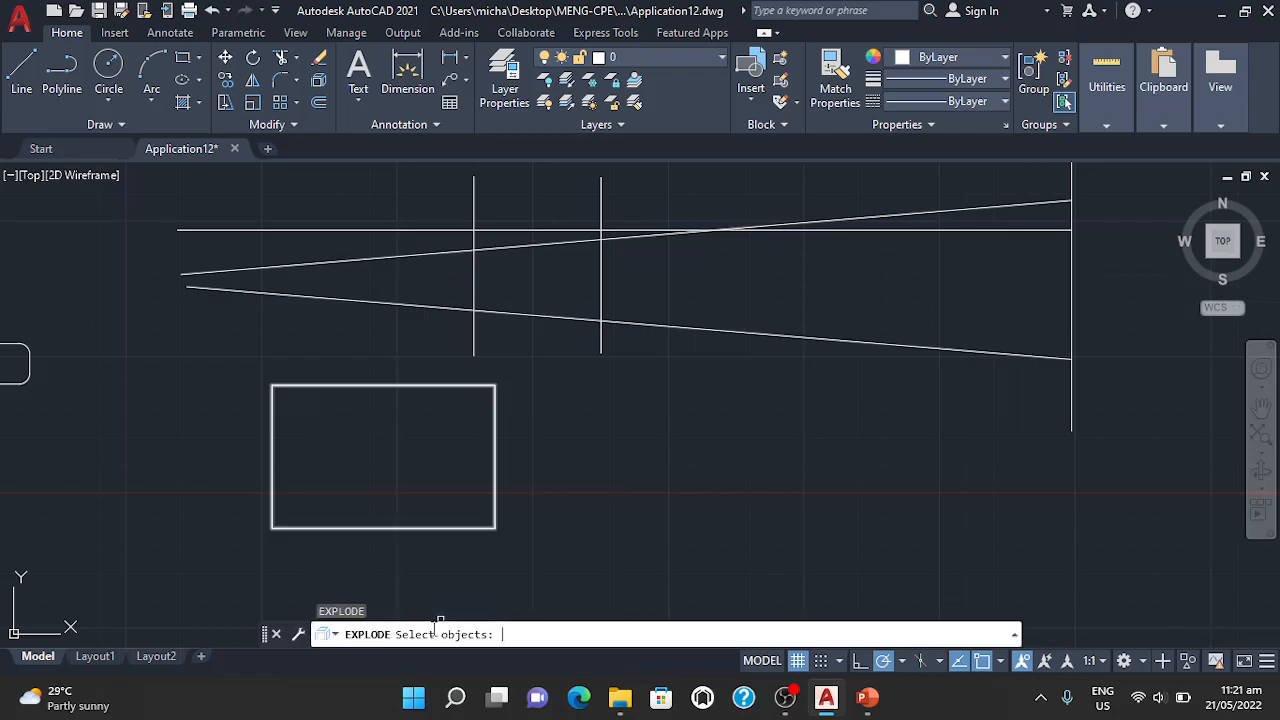
click(414, 531)
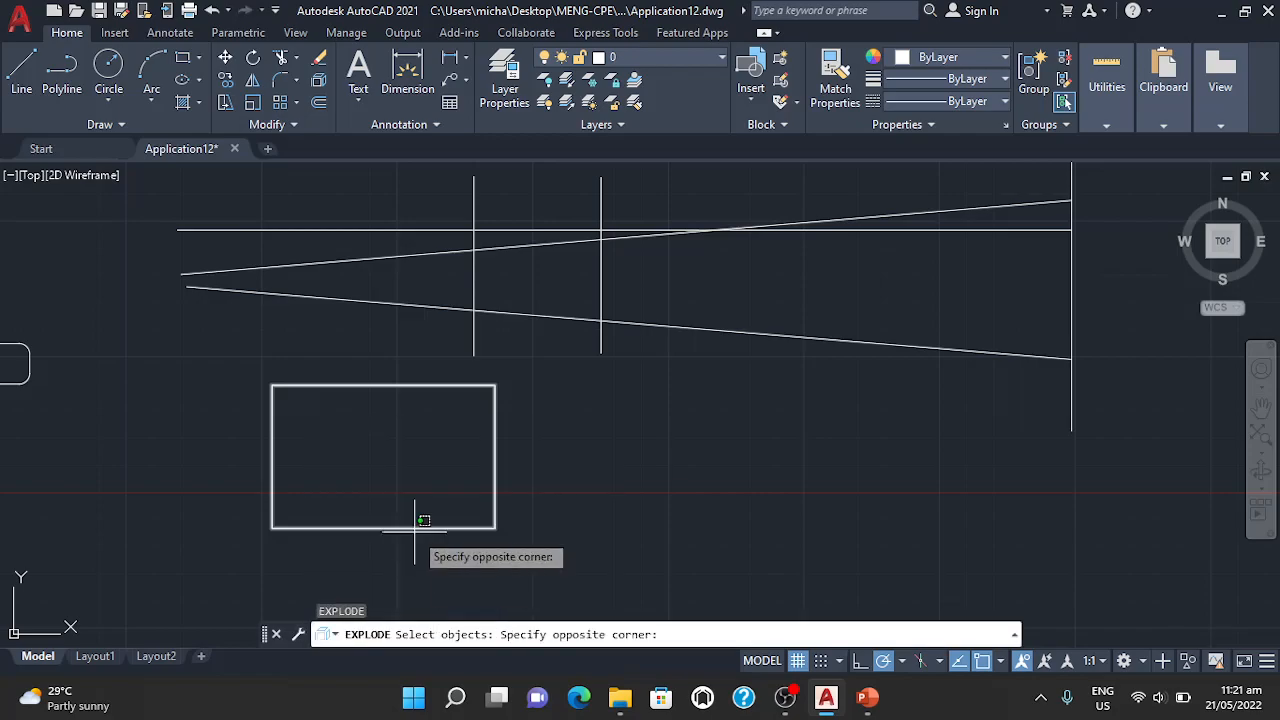
click(417, 493)
key(Return)
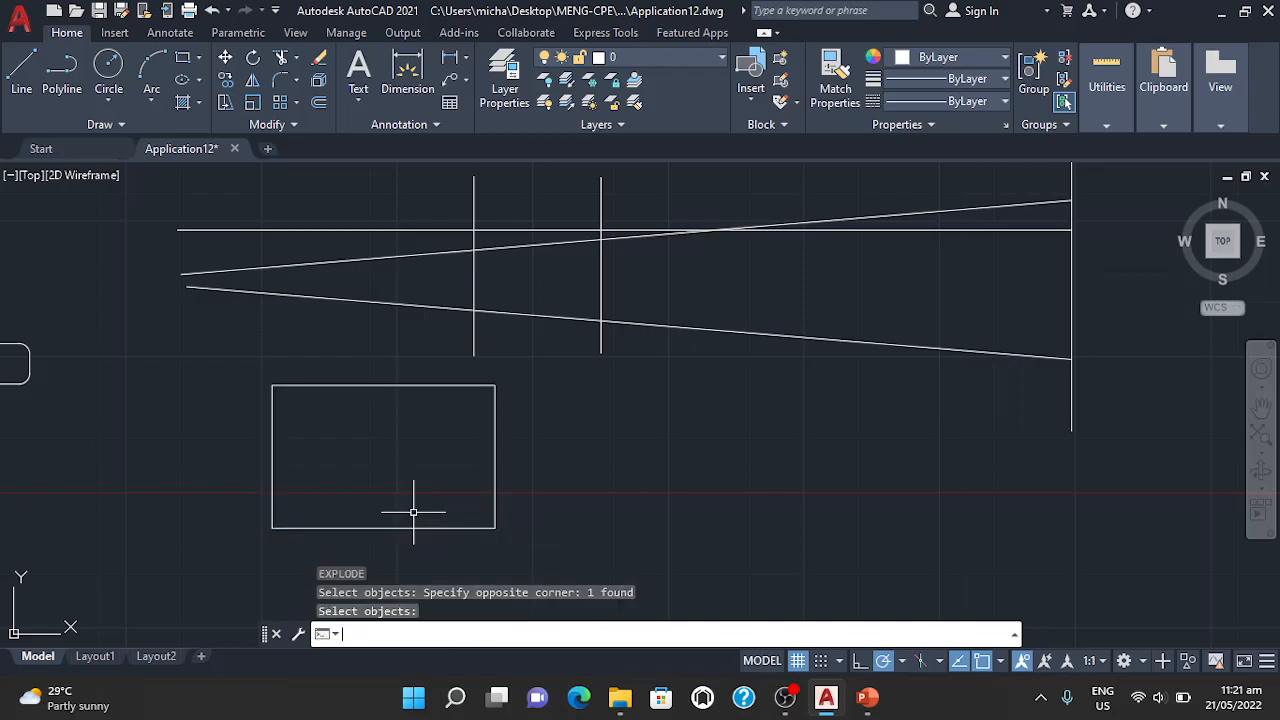
Check that the bottom, top and left sides of the exploded rectangle select individually, clearing the selection after each
click(434, 527)
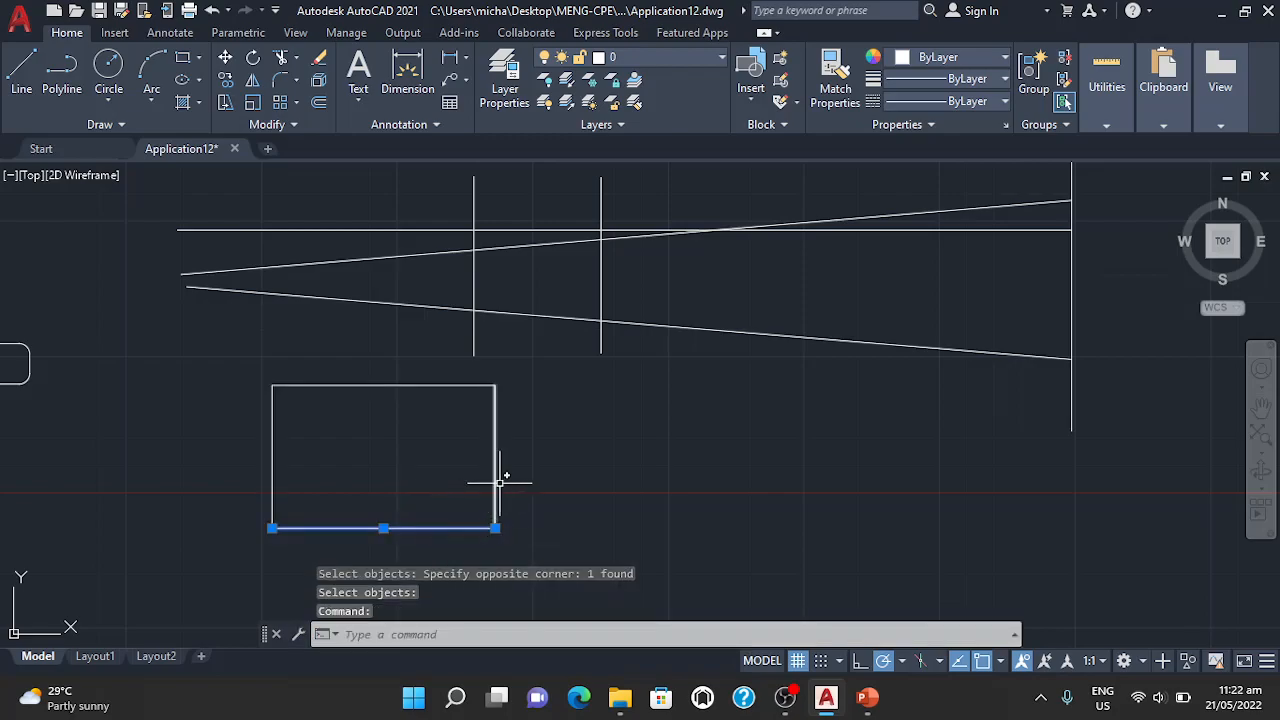
key(Escape)
key(Escape)
click(414, 386)
key(Escape)
click(272, 450)
key(Escape)
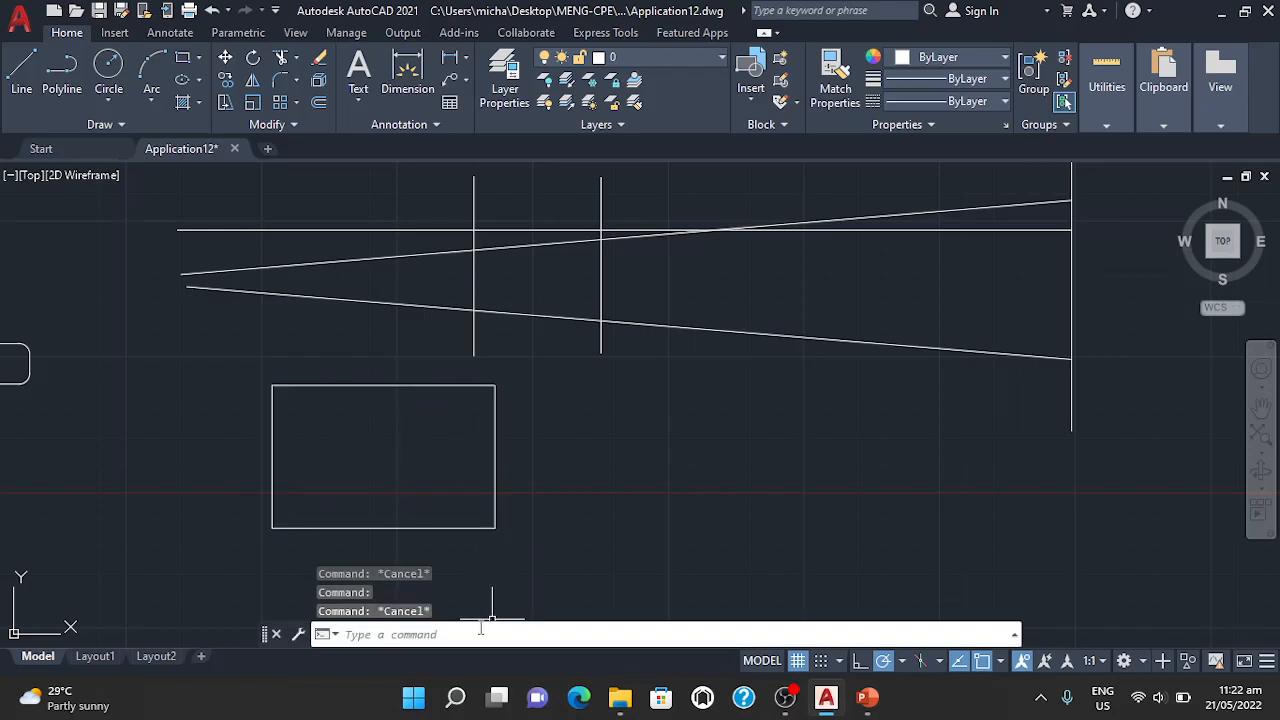
Convert the exploded rectangle's four lines into a single region with the REGION command
text(regi)
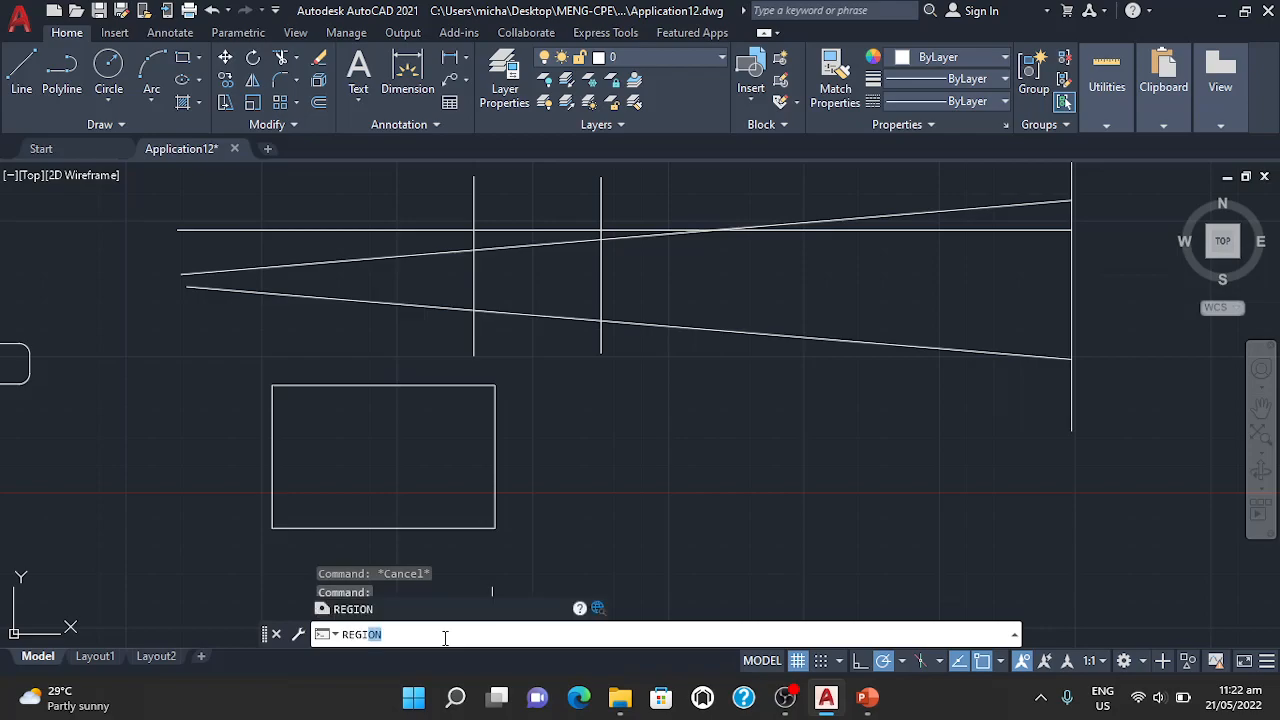
key(Return)
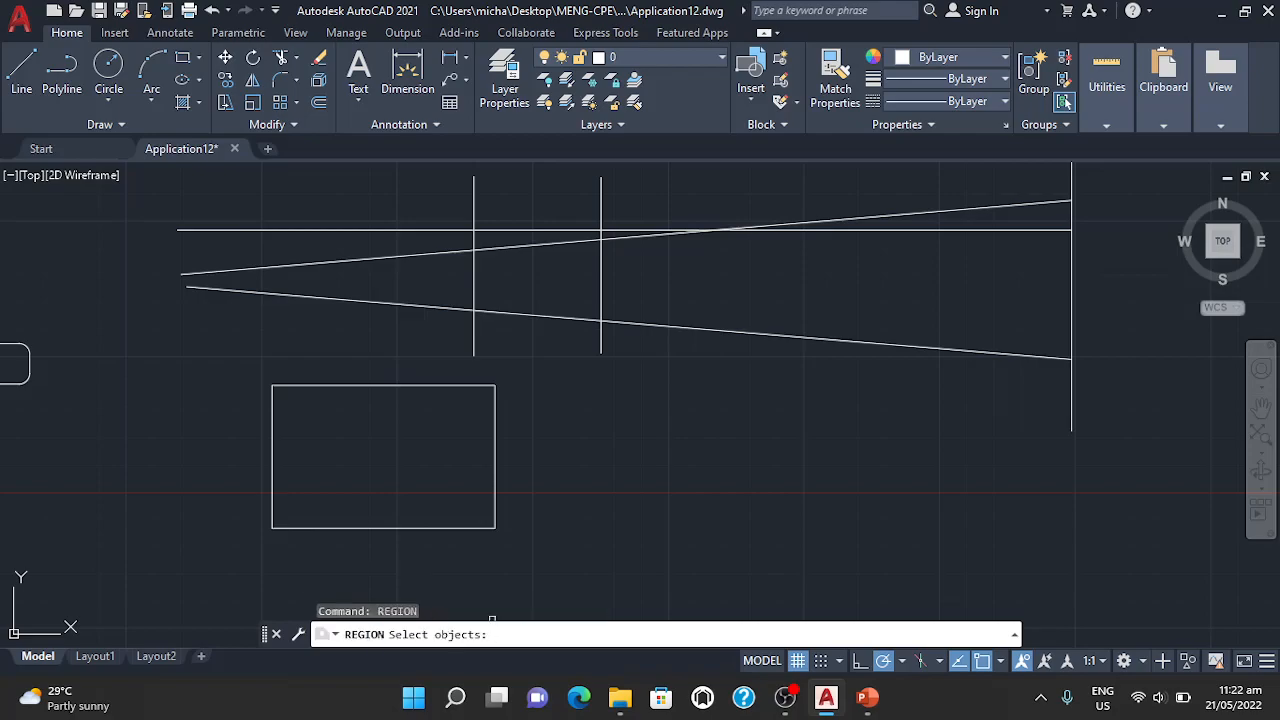
click(511, 550)
click(227, 373)
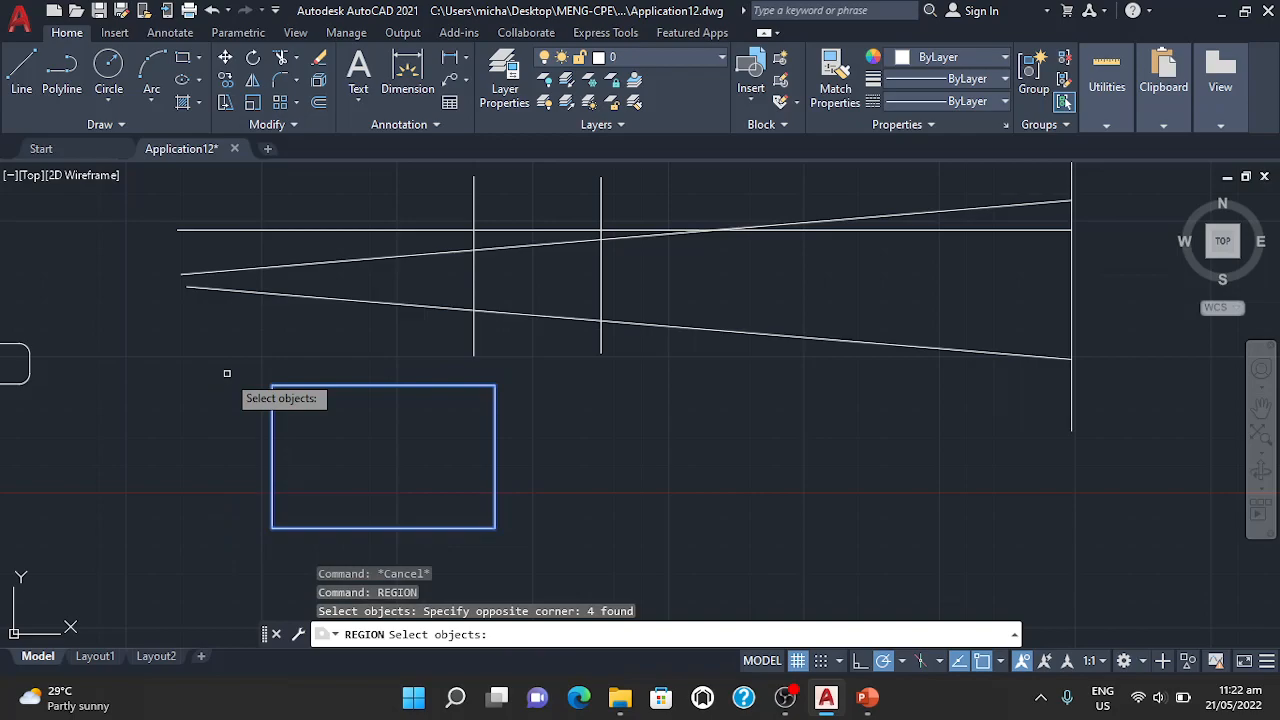
key(Return)
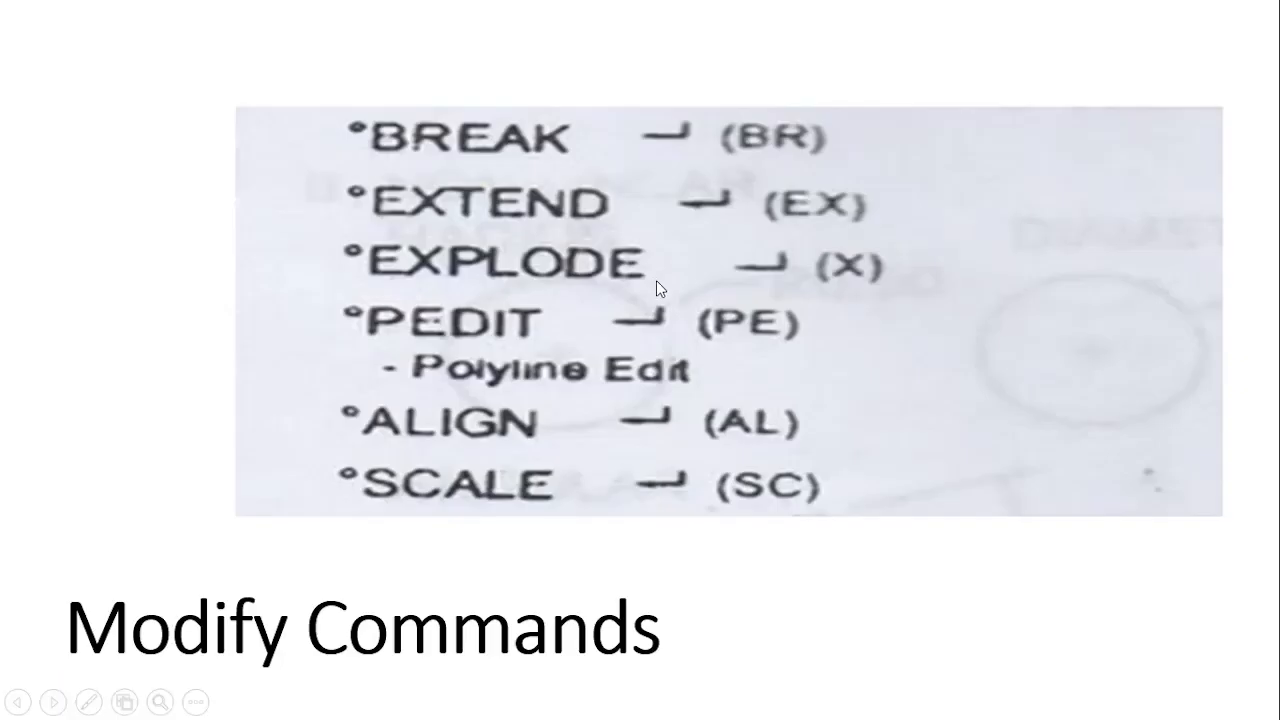
click(606, 449)
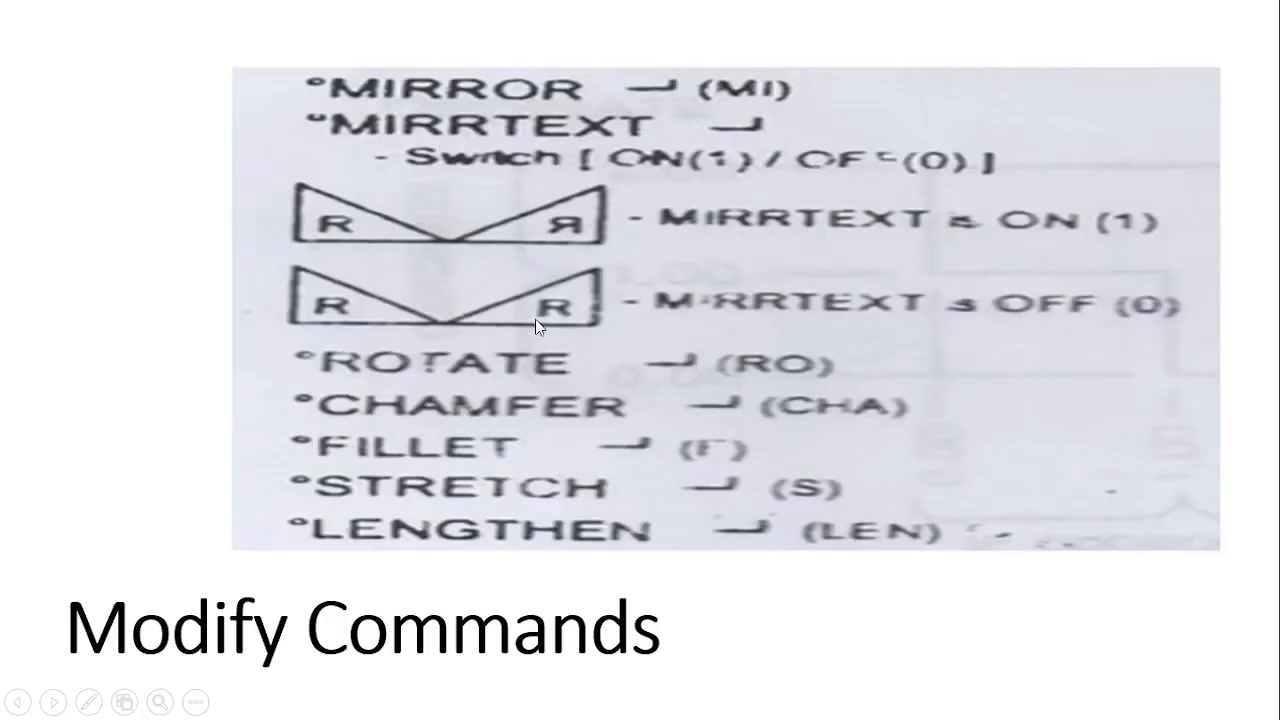
click(533, 494)
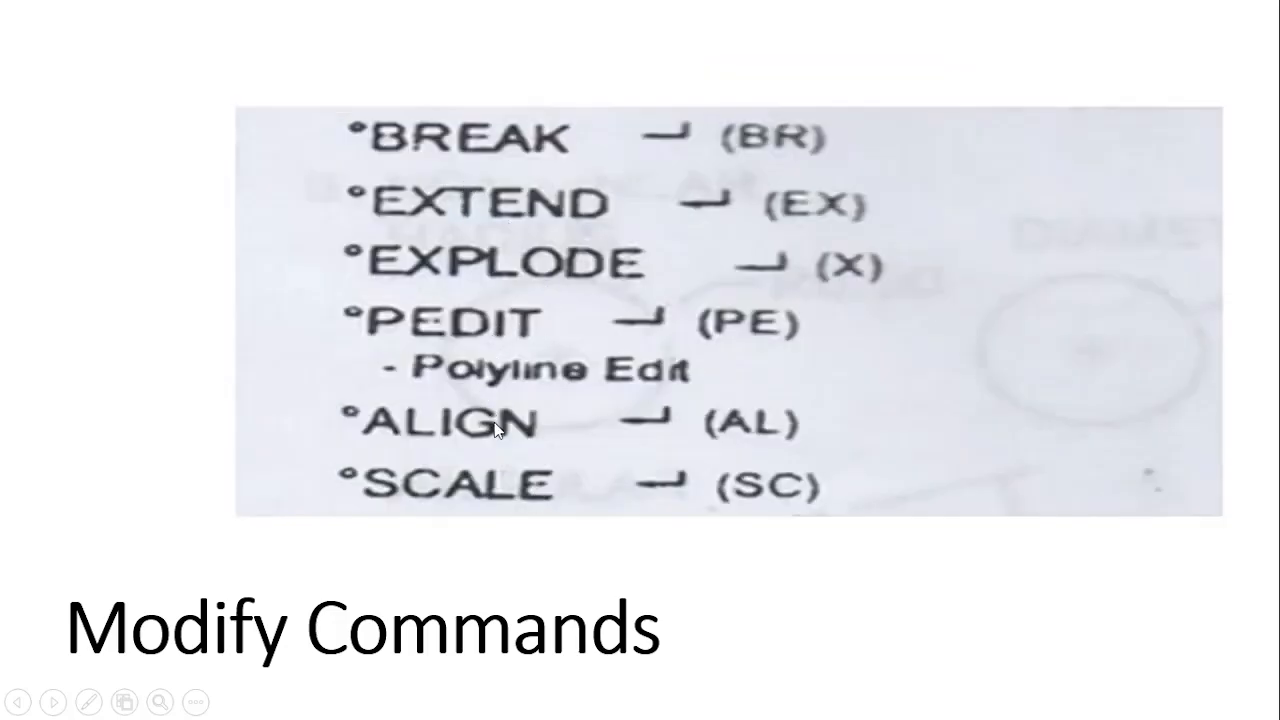
click(516, 498)
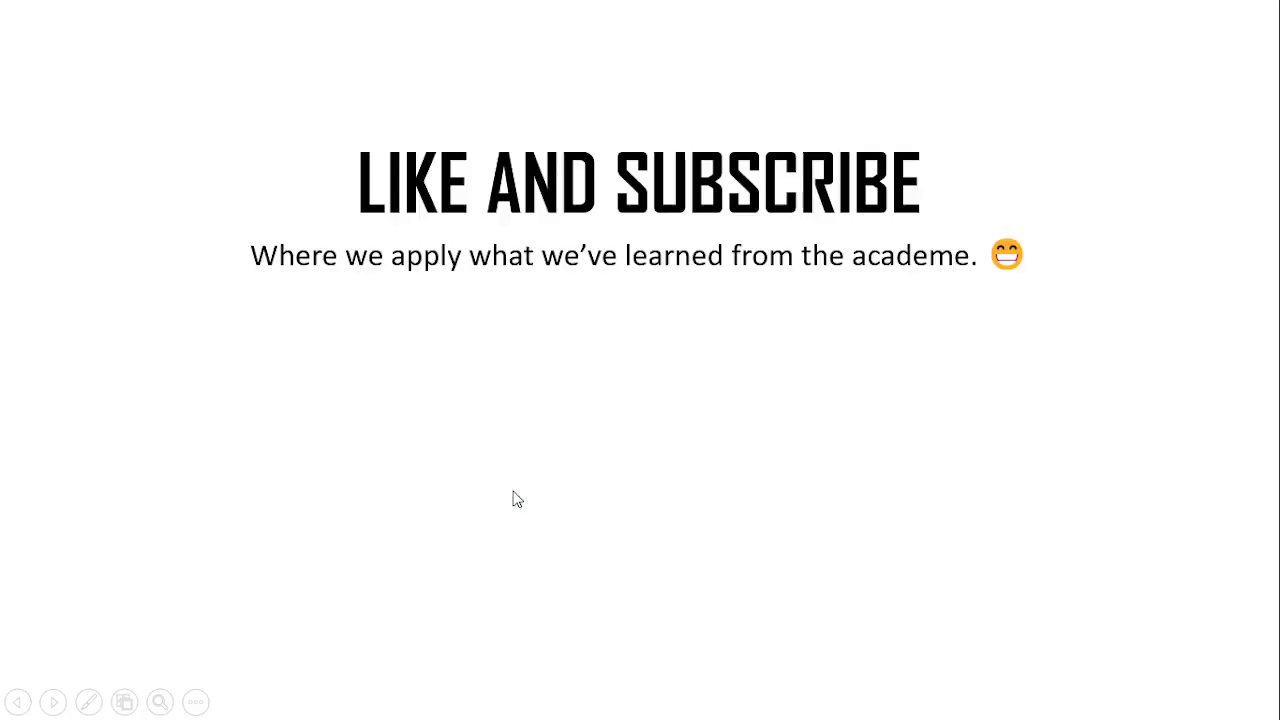